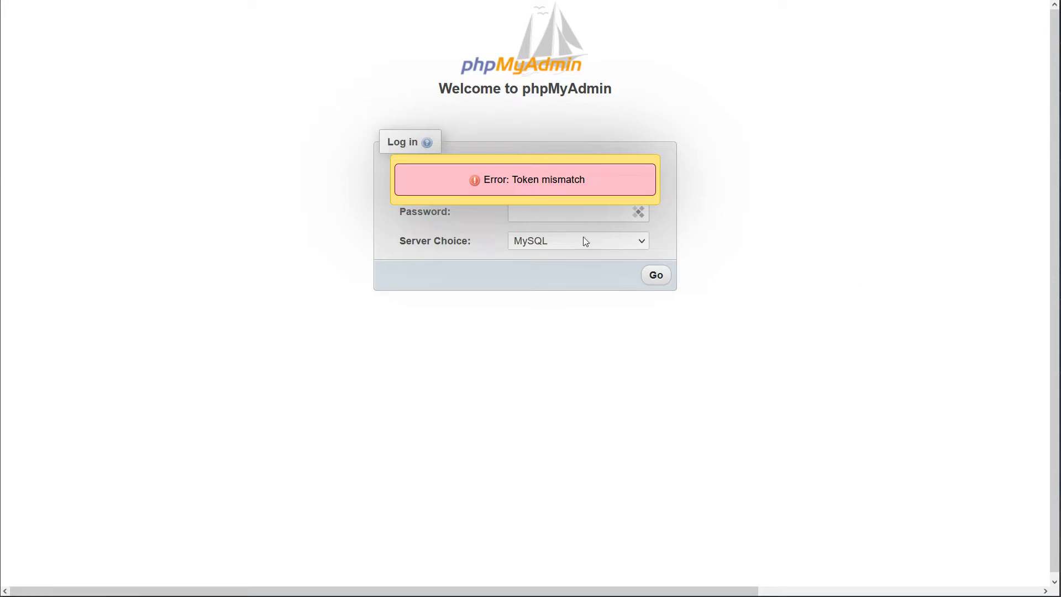
Enter the phpMyAdmin login password and dismiss the password-manager popup
click(580, 215)
click(670, 291)
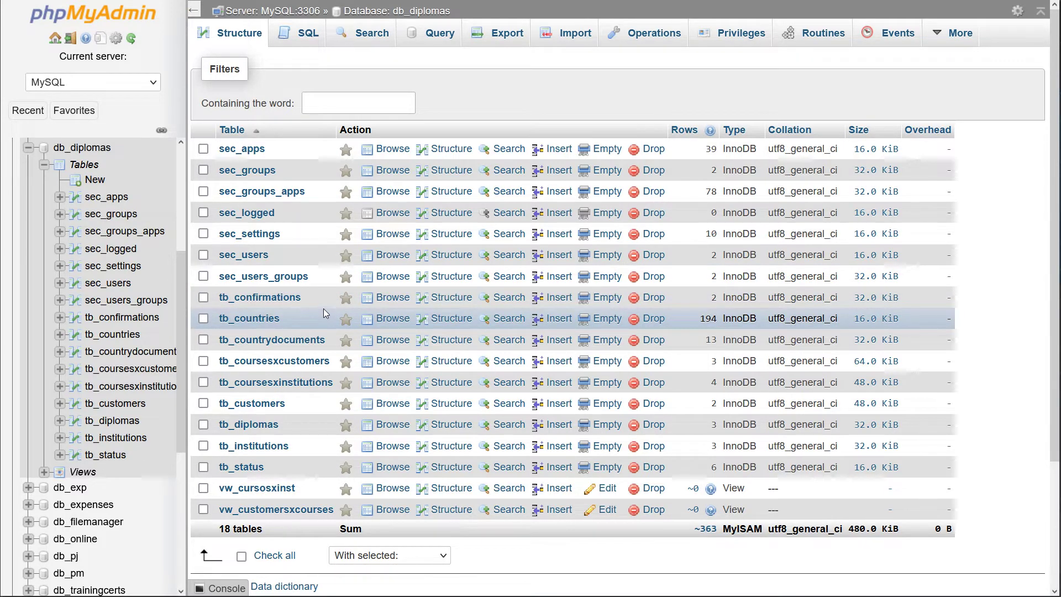
Browse the rows of tb_confirmations, tb_countries, tb_countrydocuments, tb_coursesxcustomers, tb_coursesxinstitutions and tb_customers
scroll(324, 309, down, 2)
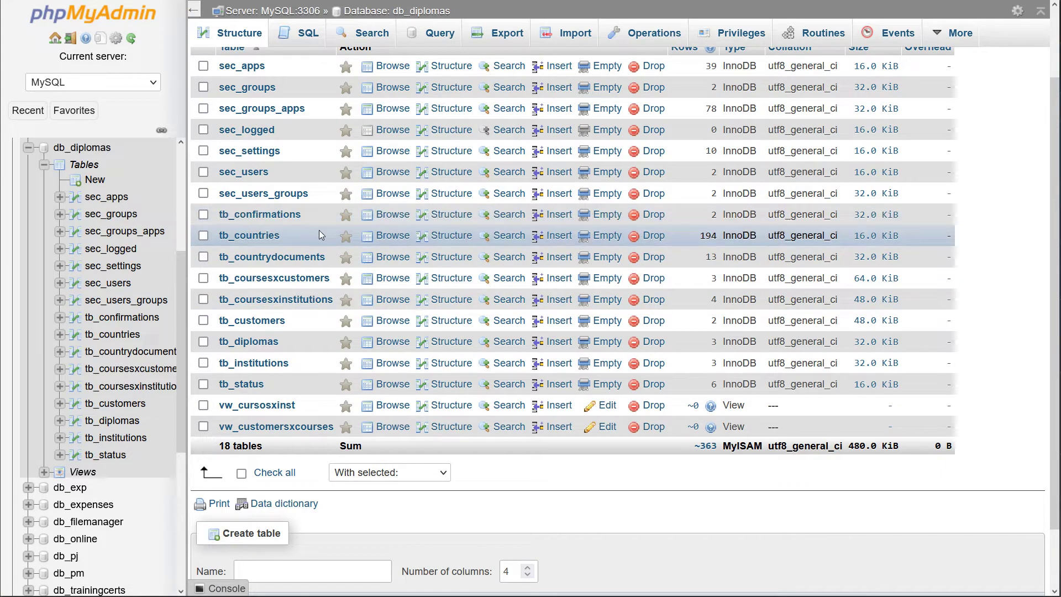
click(247, 219)
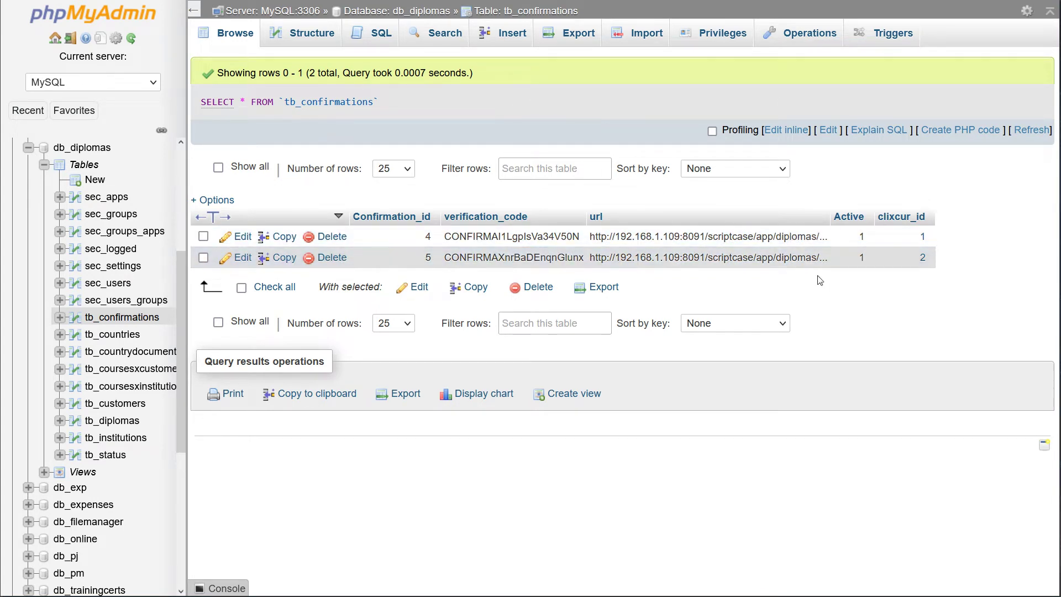
click(119, 335)
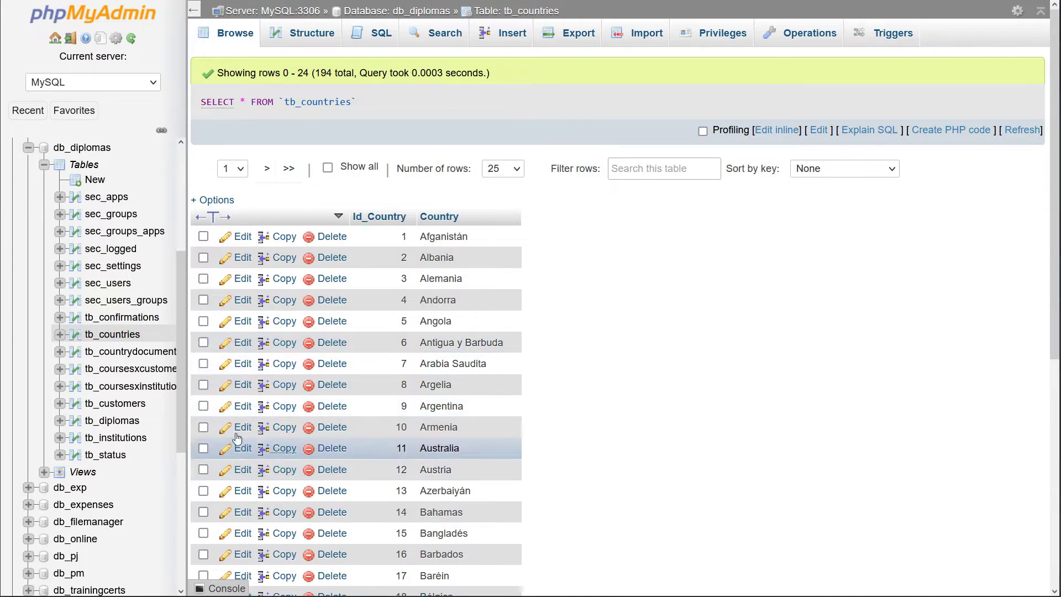
click(109, 351)
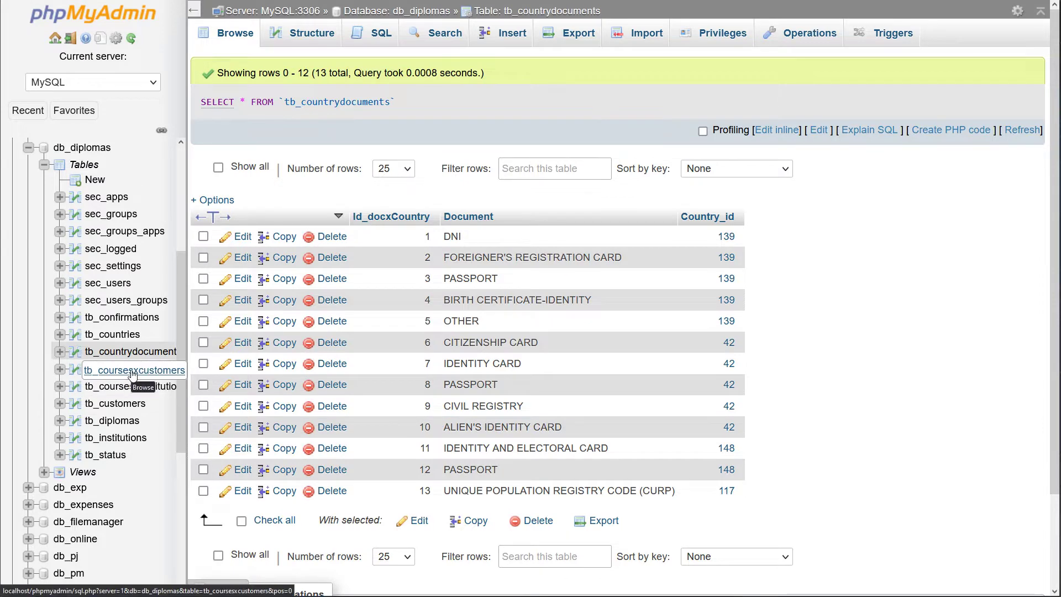
click(132, 371)
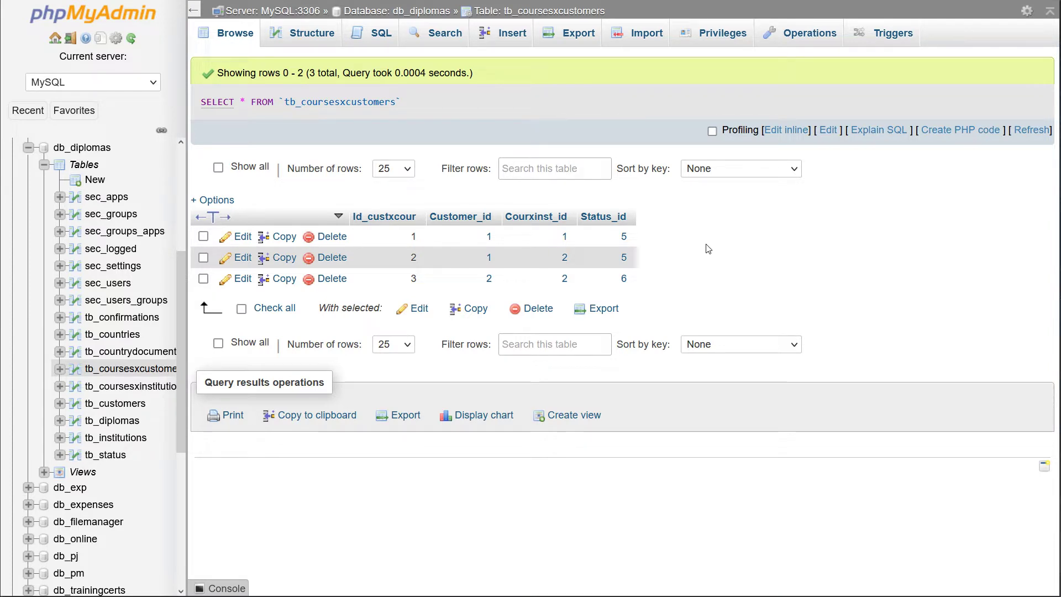
click(130, 385)
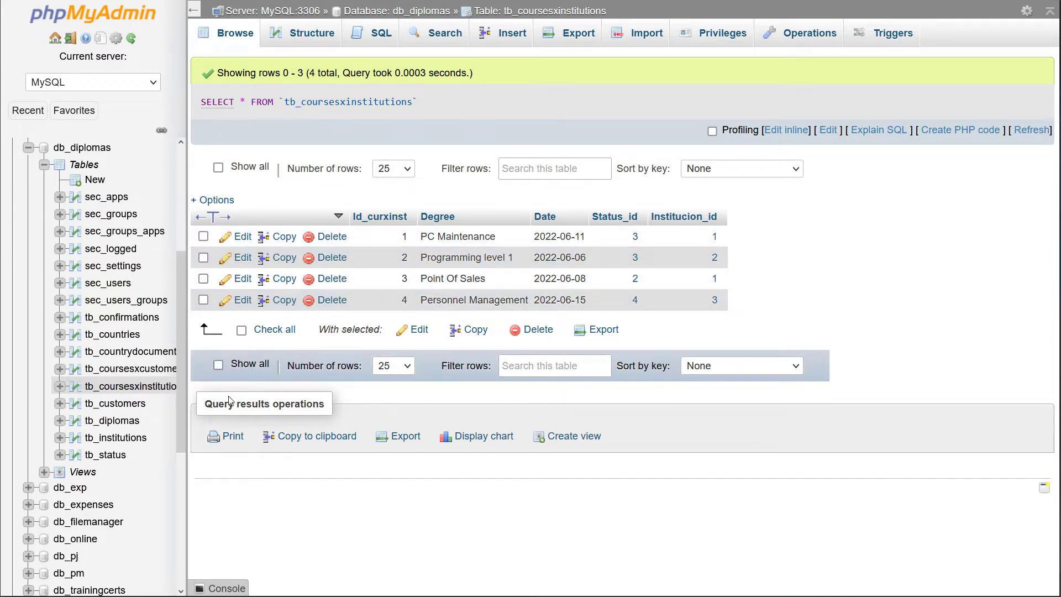
click(122, 403)
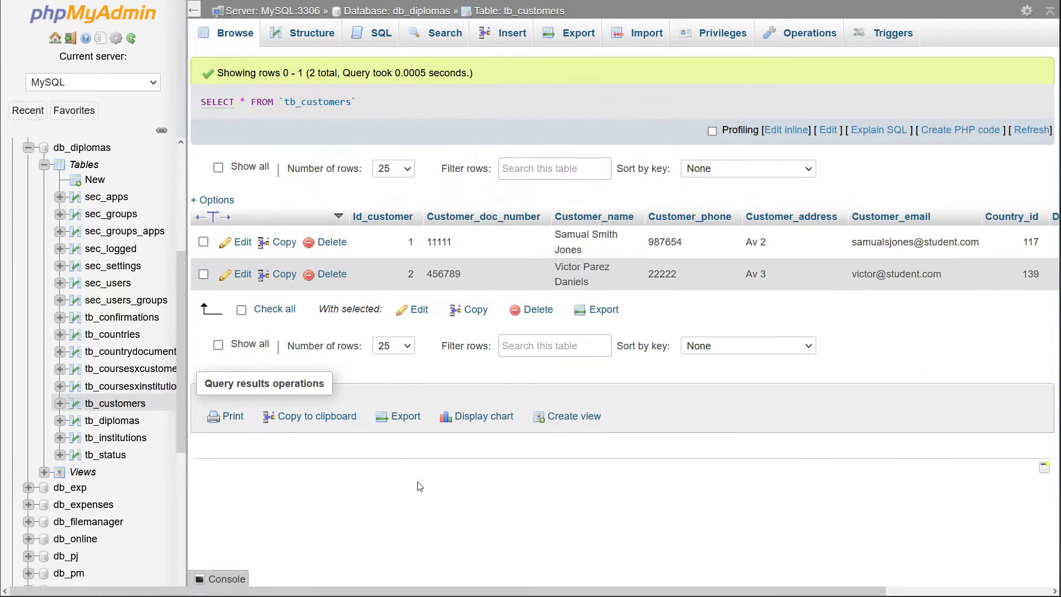
Scroll across the tb_customers columns and inspect the customer rows and their login values
drag(470, 591, 648, 577)
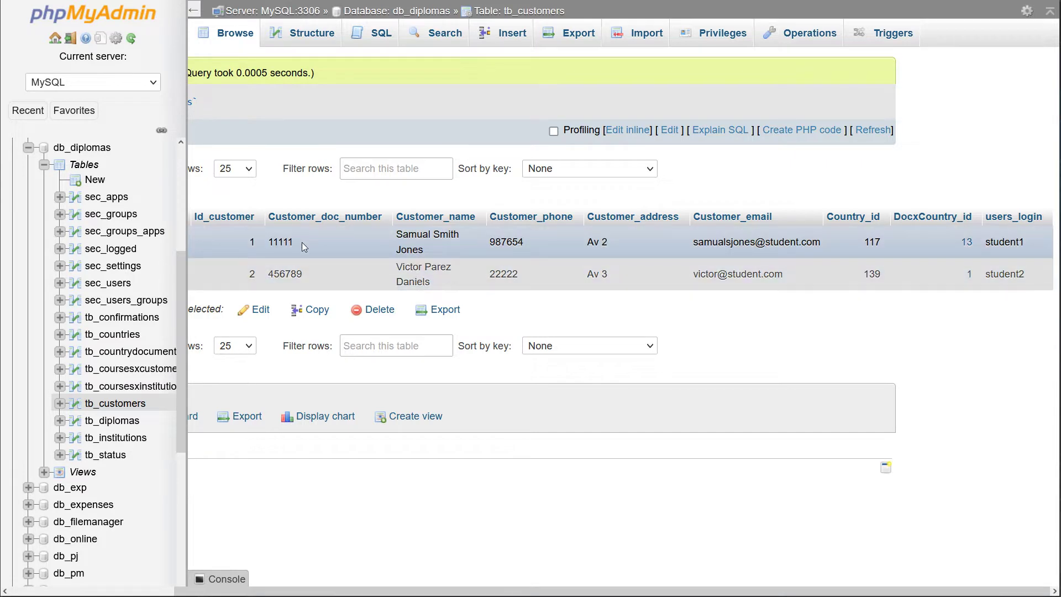
click(326, 273)
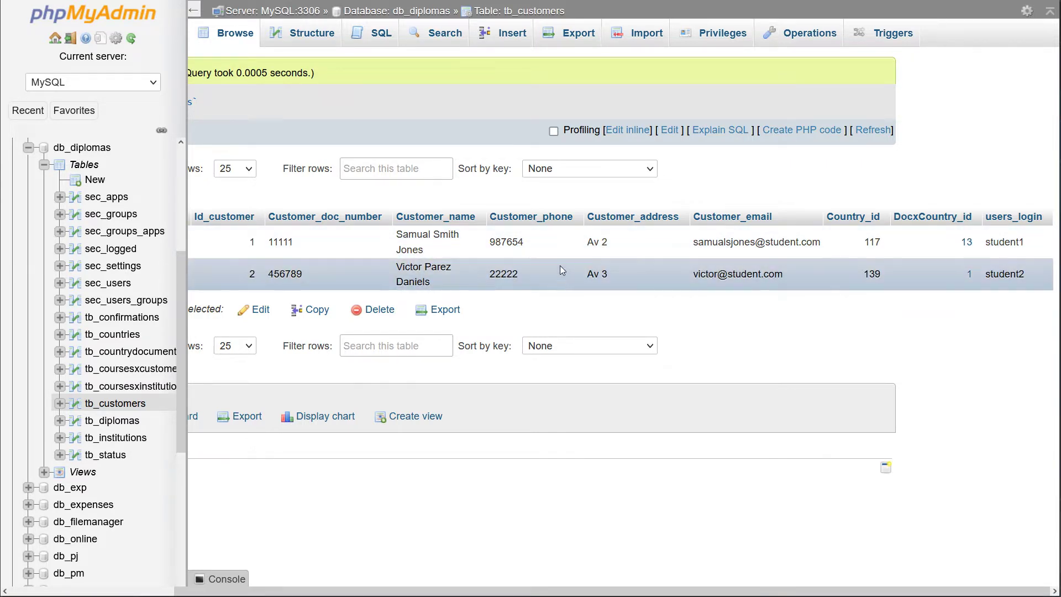
click(737, 264)
drag(985, 243, 1026, 243)
click(965, 361)
Browse tb_diplomas, tb_institutions and tb_status, then expand the database's Views list
click(163, 421)
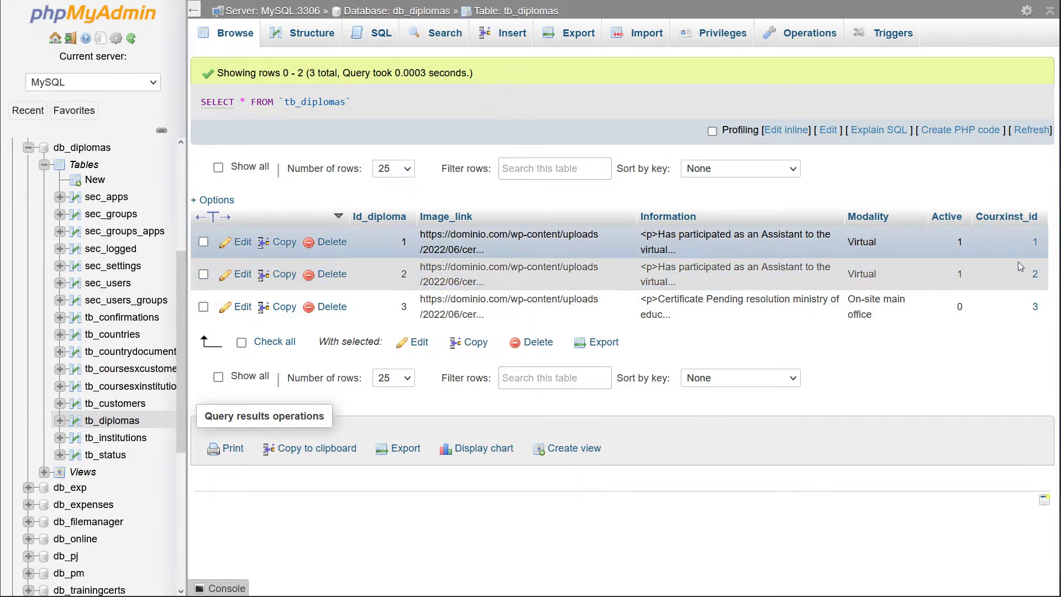
click(116, 437)
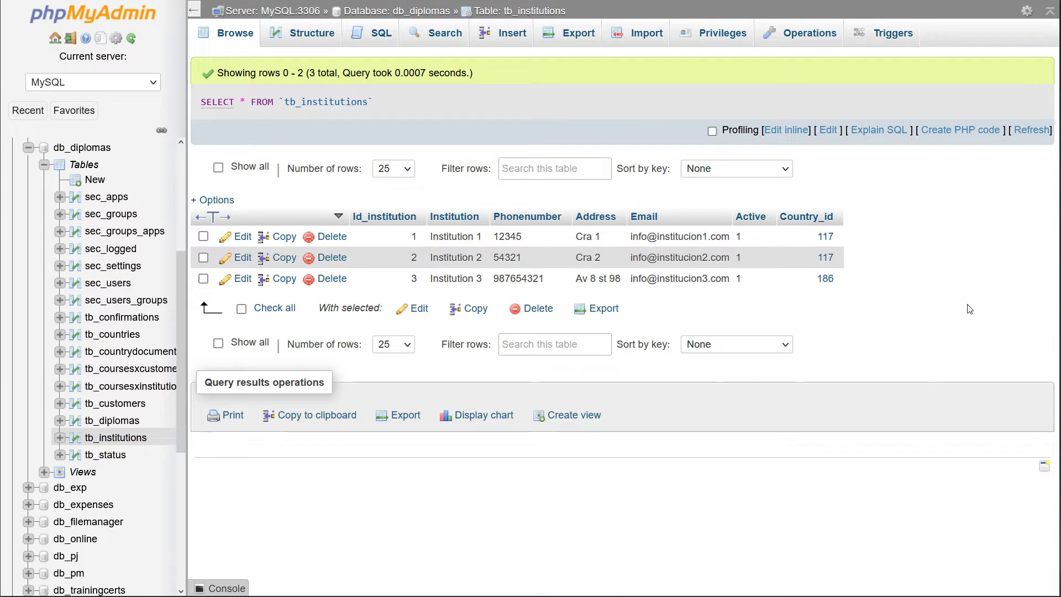
double_click(680, 237)
click(920, 265)
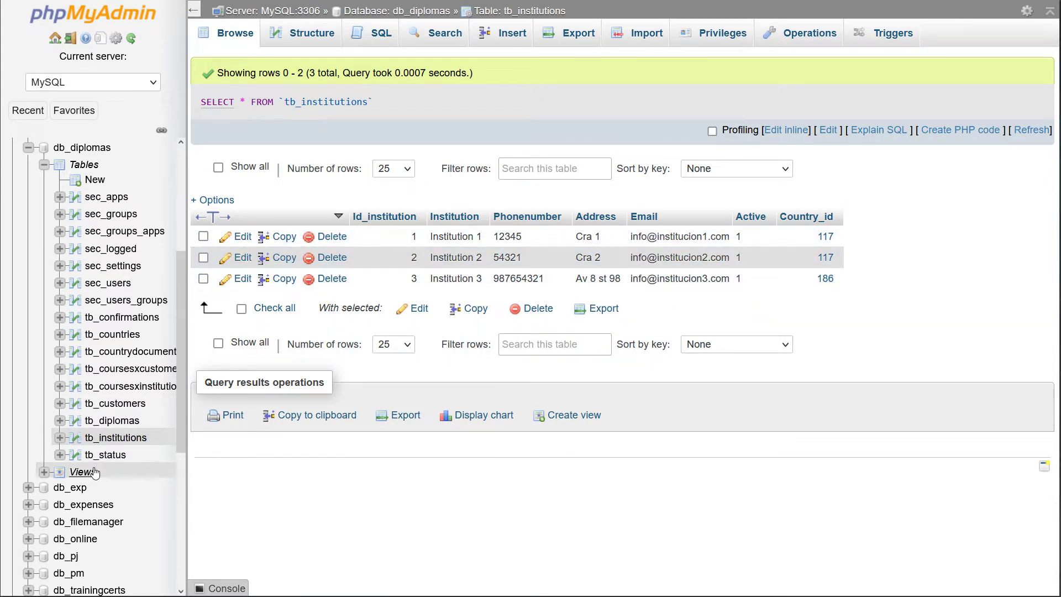
click(107, 457)
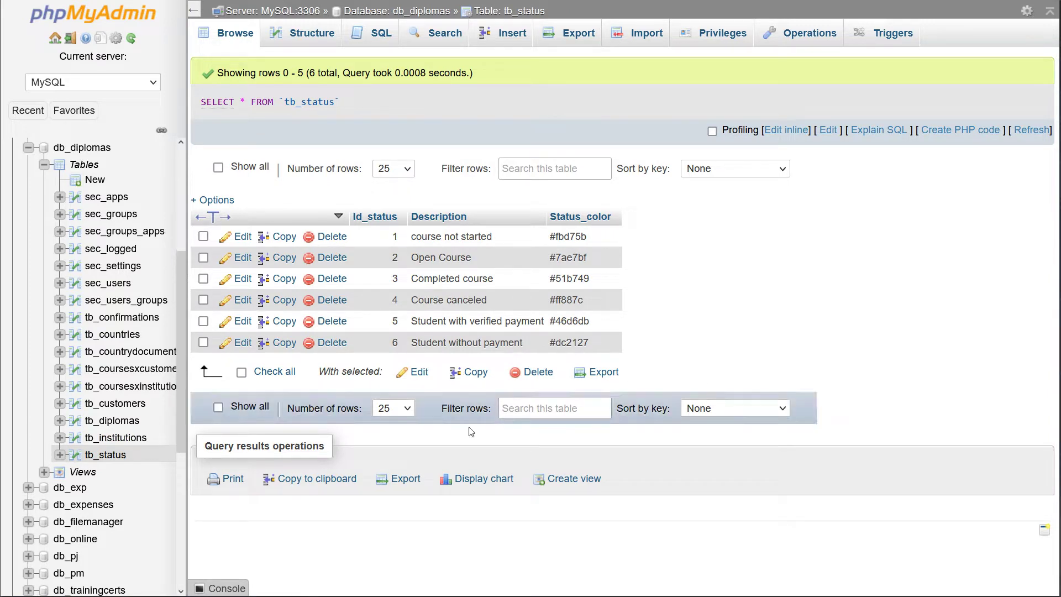
click(43, 471)
scroll(147, 455, down, 4)
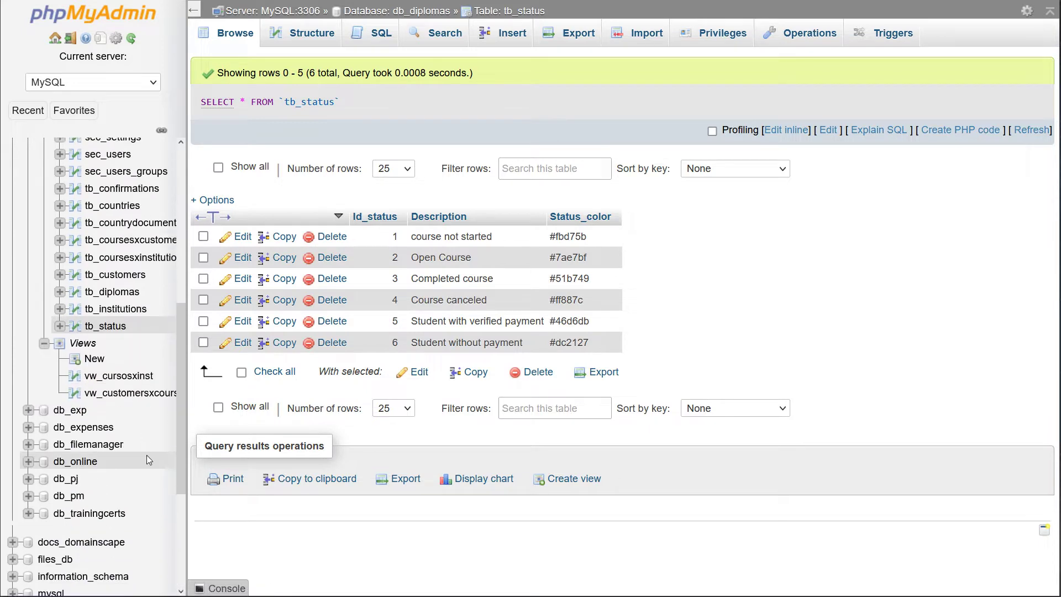
Browse the vw_cursosxinst and vw_customersxcourses views, scrolling horizontally through their columns
click(119, 310)
scroll(132, 413, up, 1)
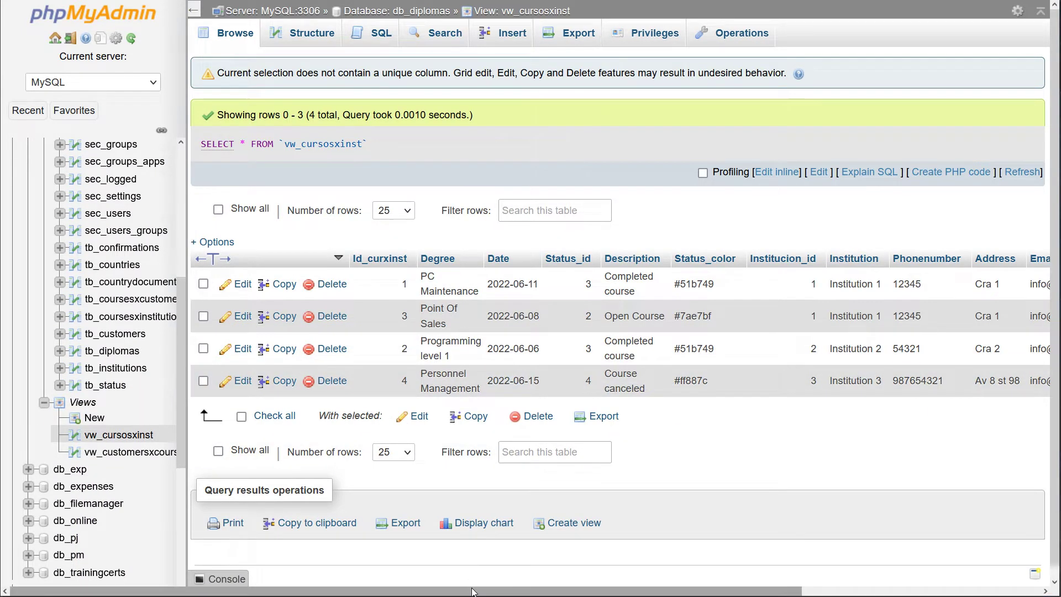
drag(474, 591, 771, 581)
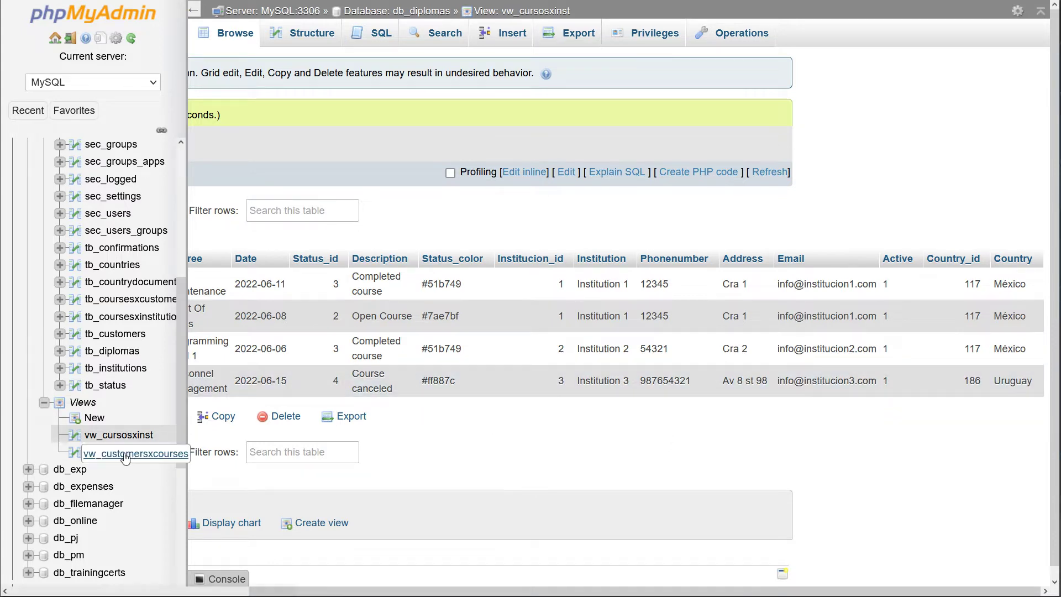
click(174, 452)
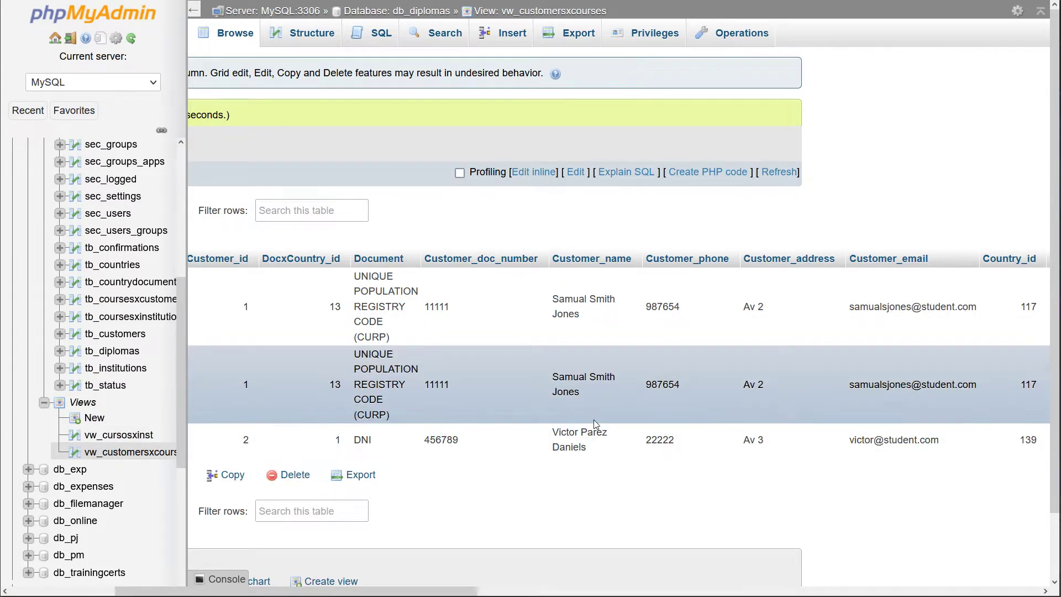
drag(448, 594, 1040, 580)
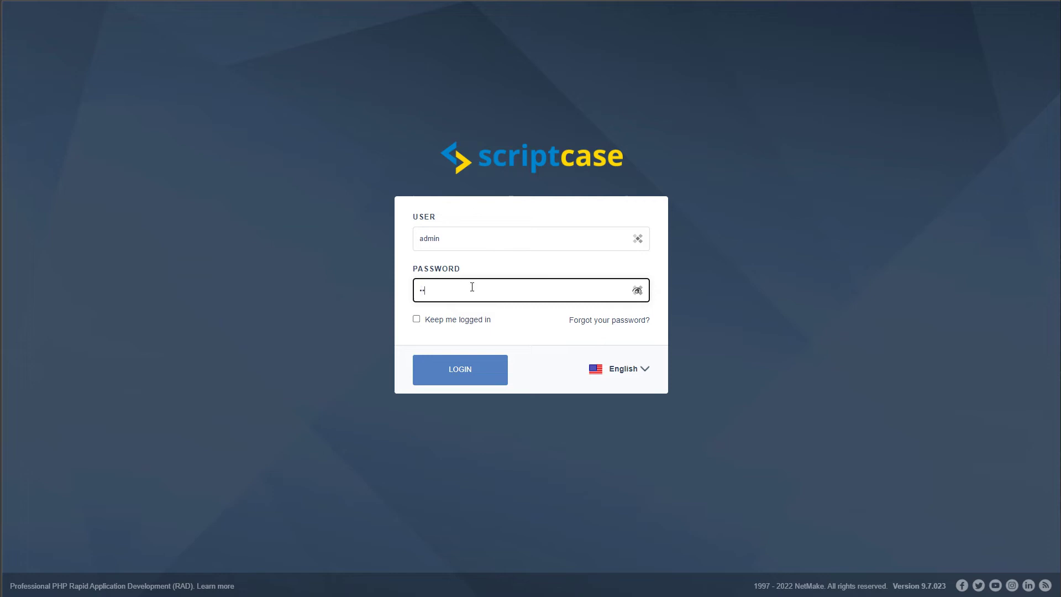
Sign in to Scriptcase and start a new blank project without a template
text(min)
click(478, 378)
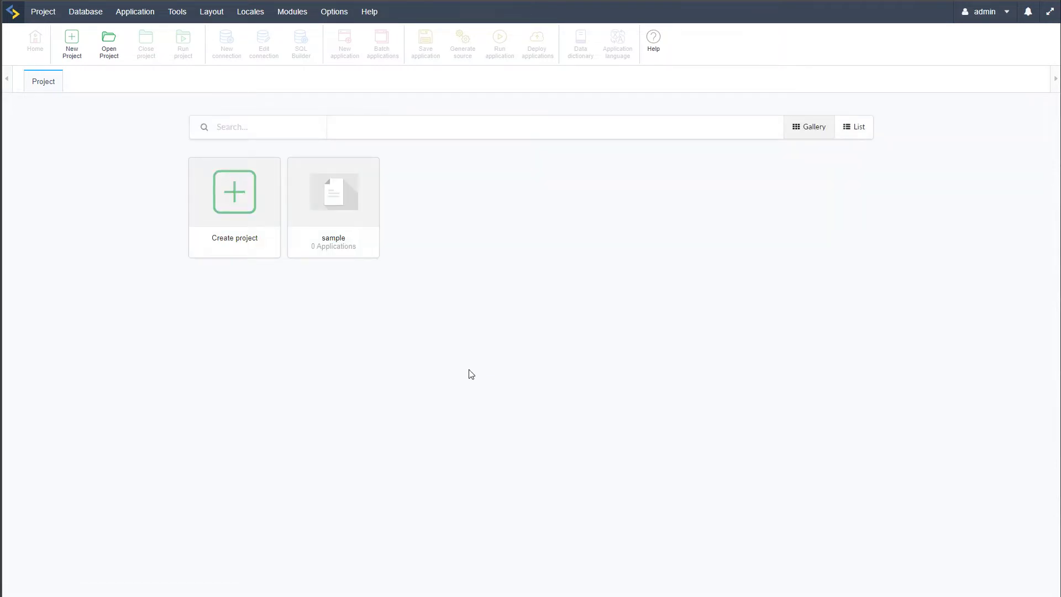
click(239, 190)
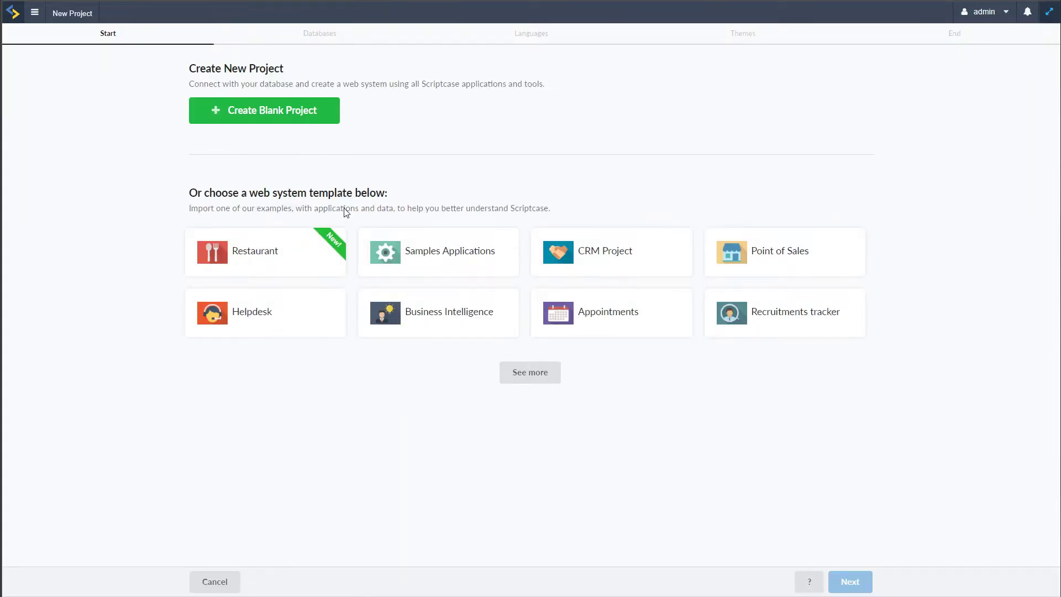
click(267, 117)
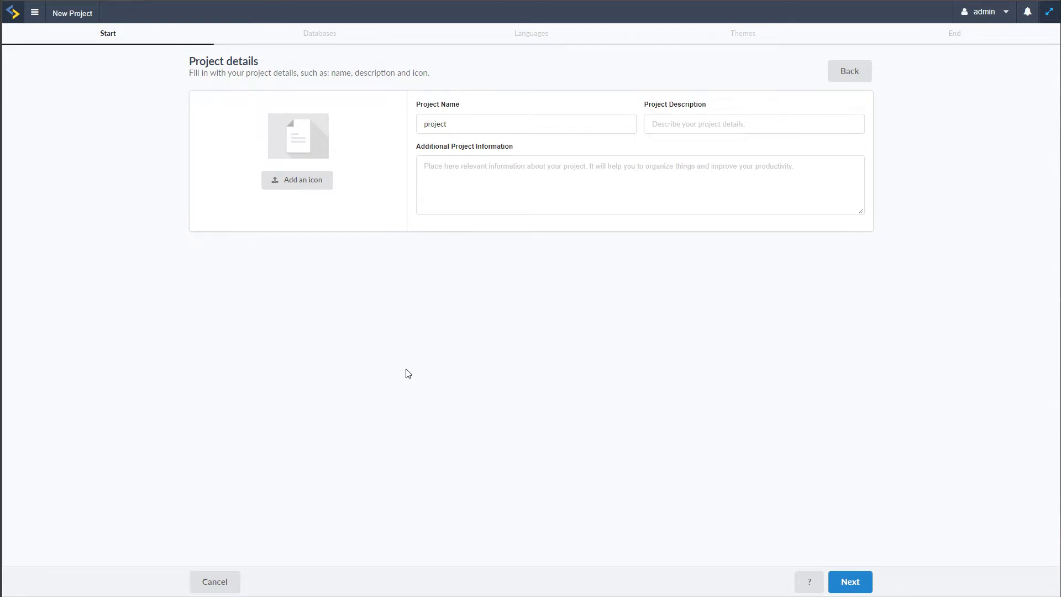
Name the project studies_certificates and continue to the database connection step
click(466, 125)
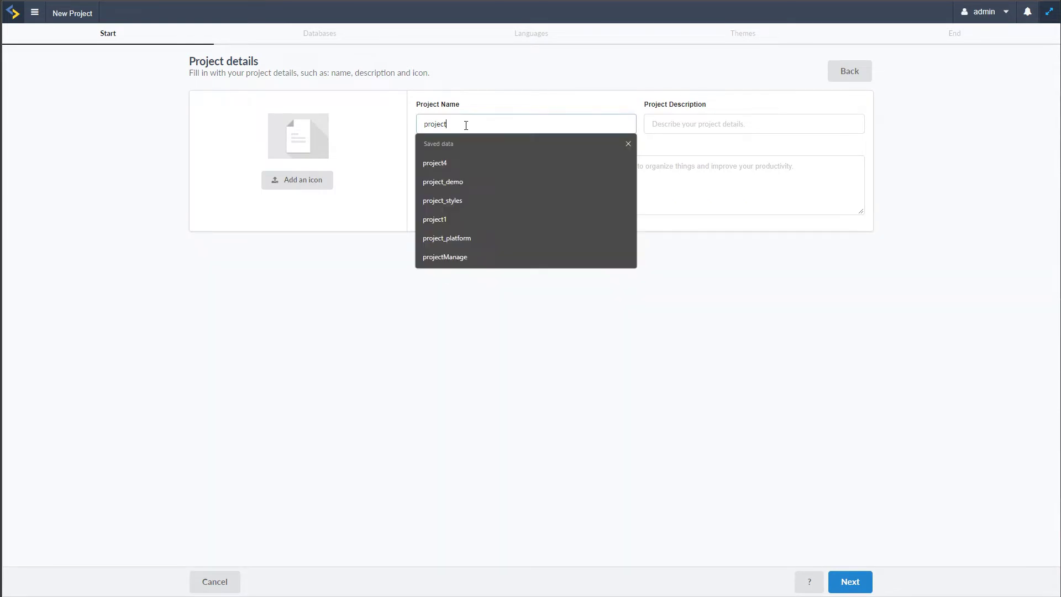
drag(466, 122, 406, 125)
text(studies_certificates)
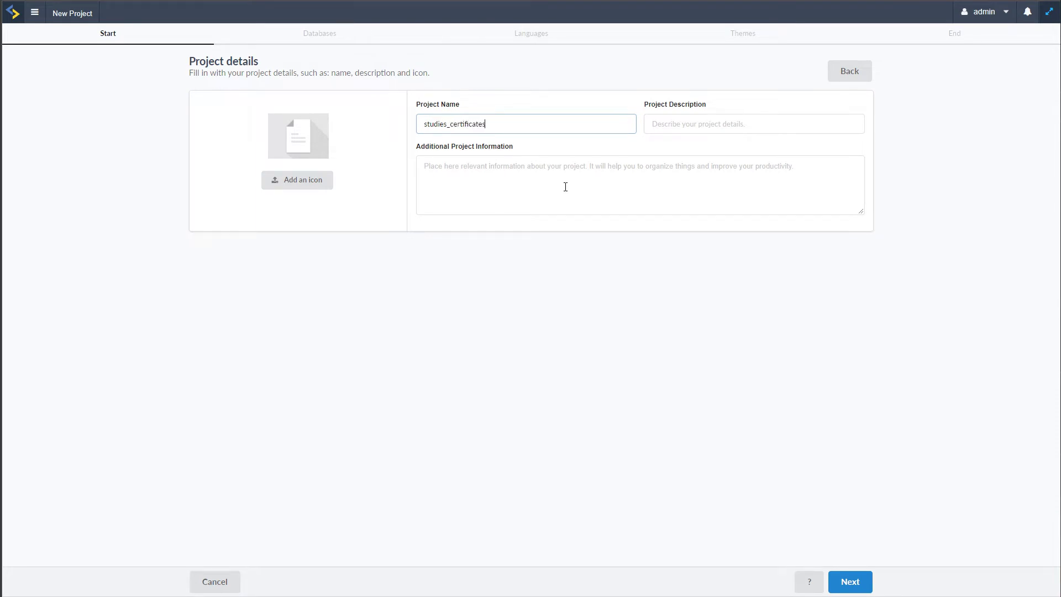
click(572, 178)
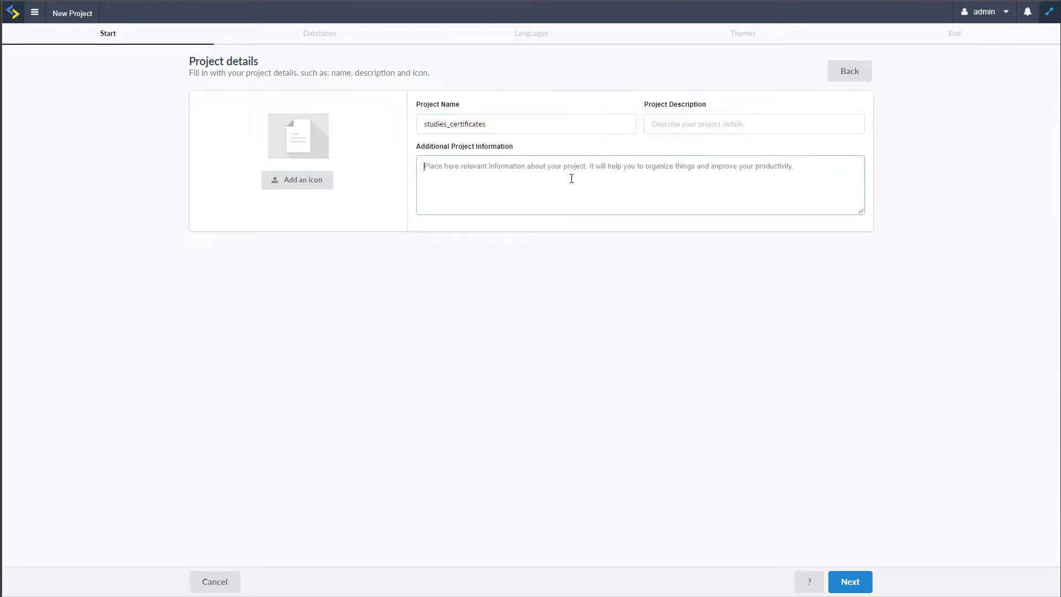
click(532, 120)
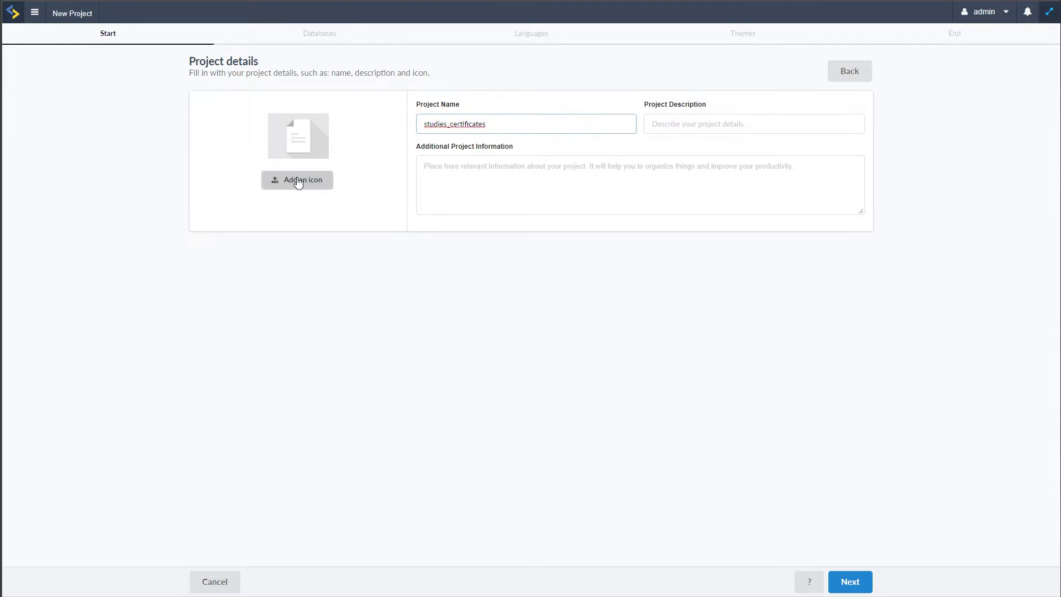
click(675, 122)
click(411, 376)
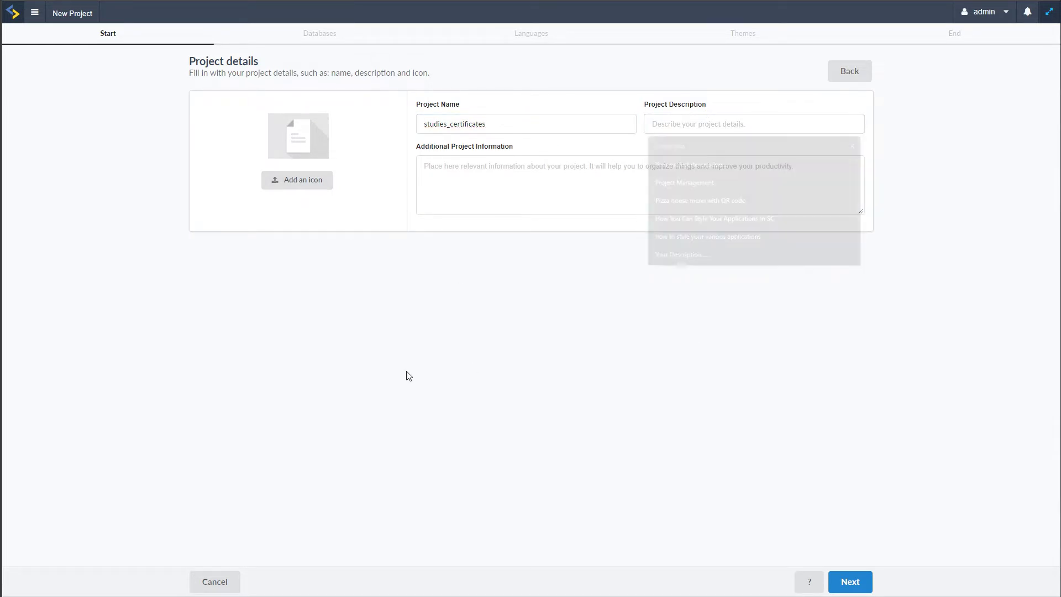
click(499, 186)
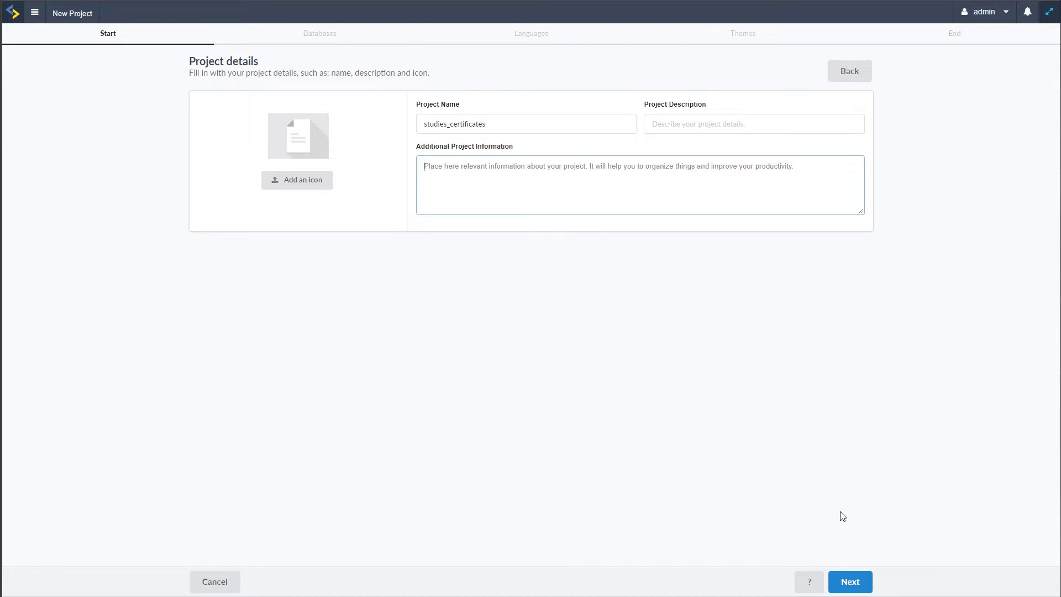
click(854, 587)
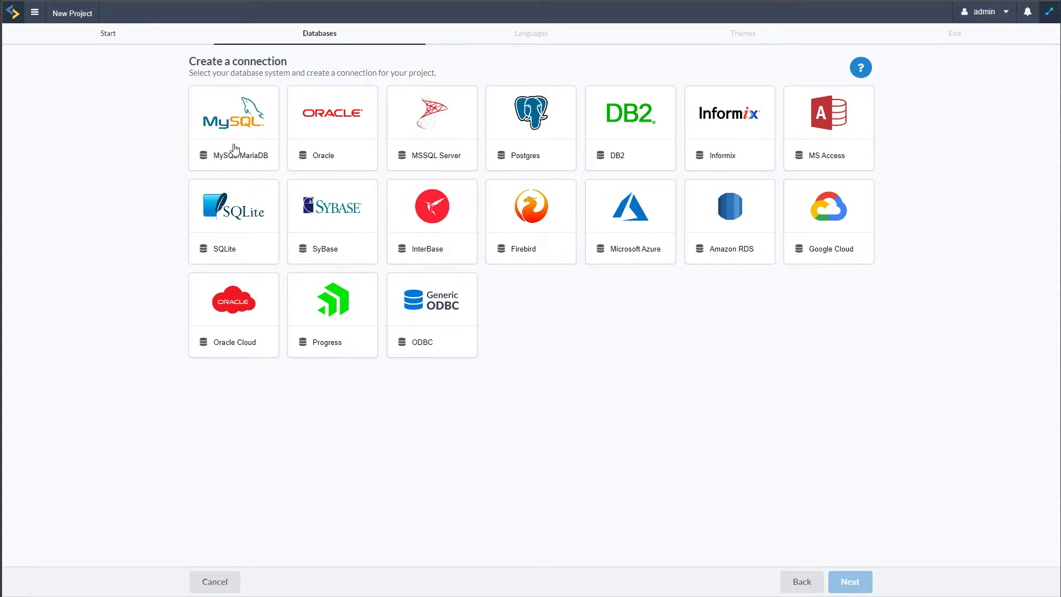
Choose MySQL/MariaDB with the MySQL PDO driver and review the host, port and username settings
click(239, 121)
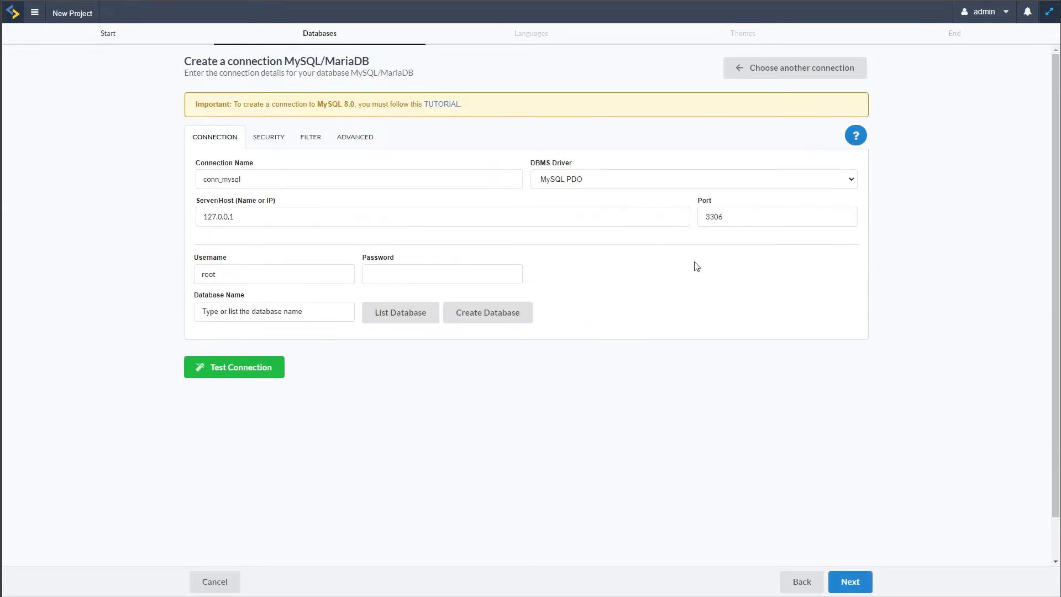
click(335, 313)
click(456, 216)
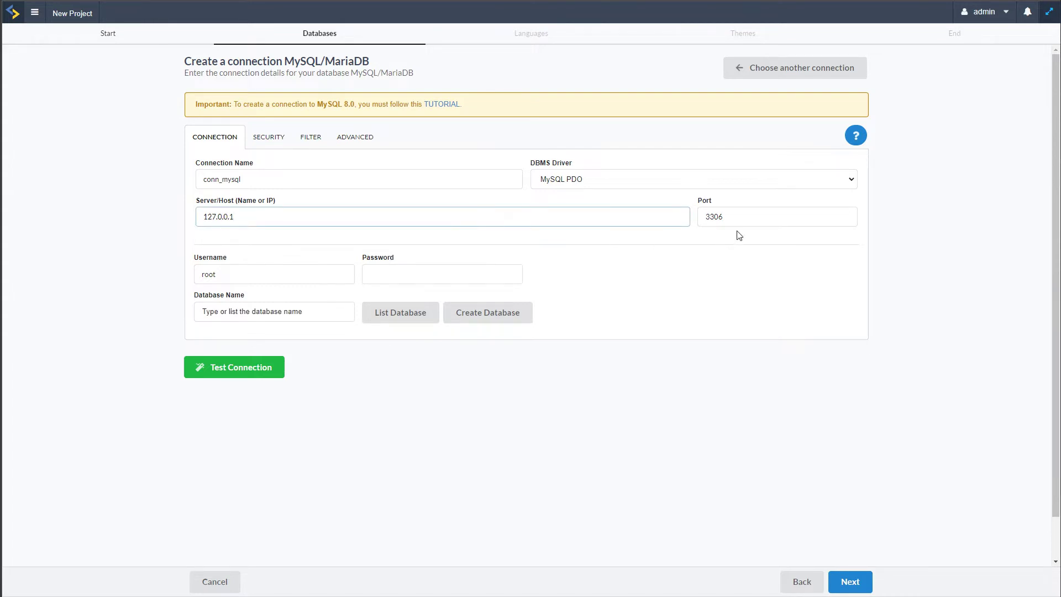
click(739, 216)
click(303, 273)
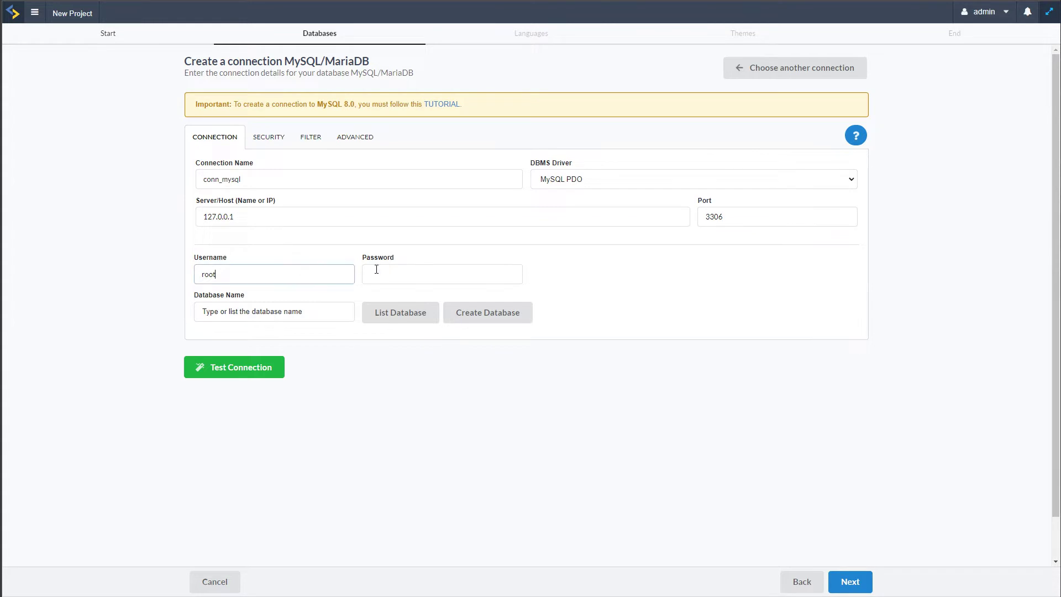
click(428, 275)
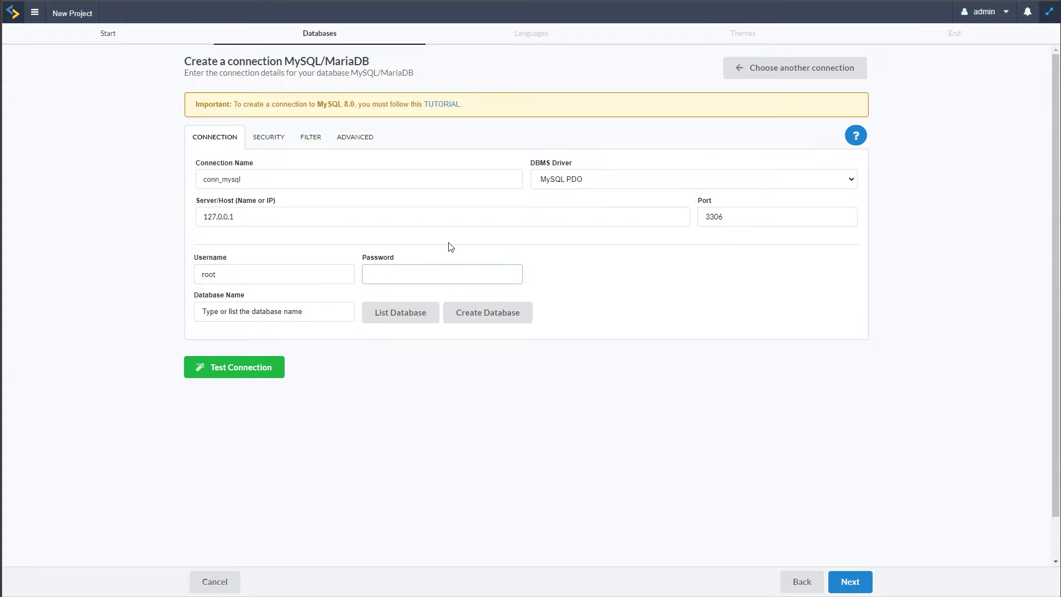
click(593, 178)
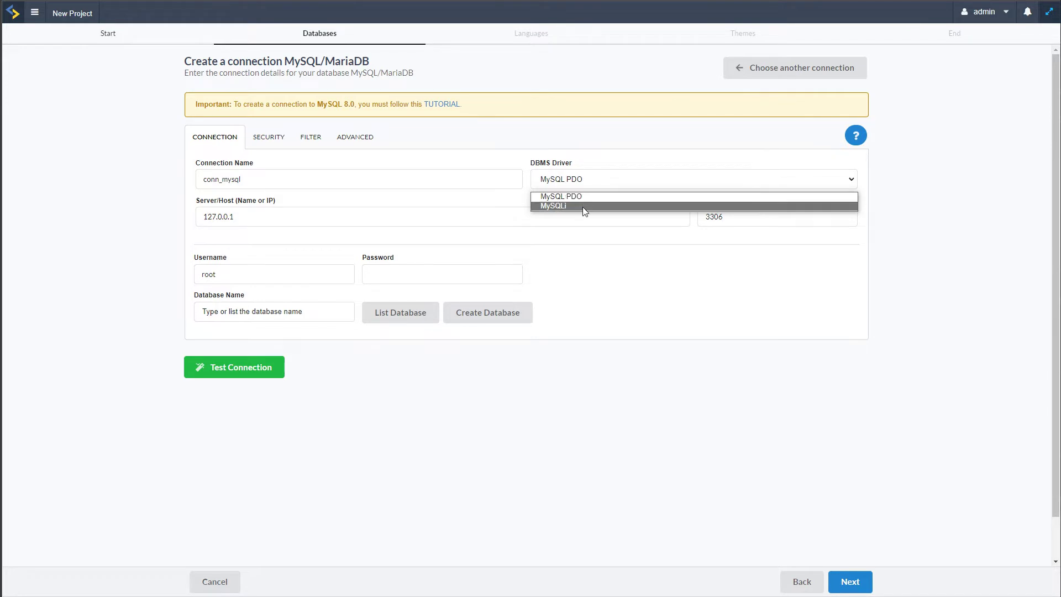
click(627, 308)
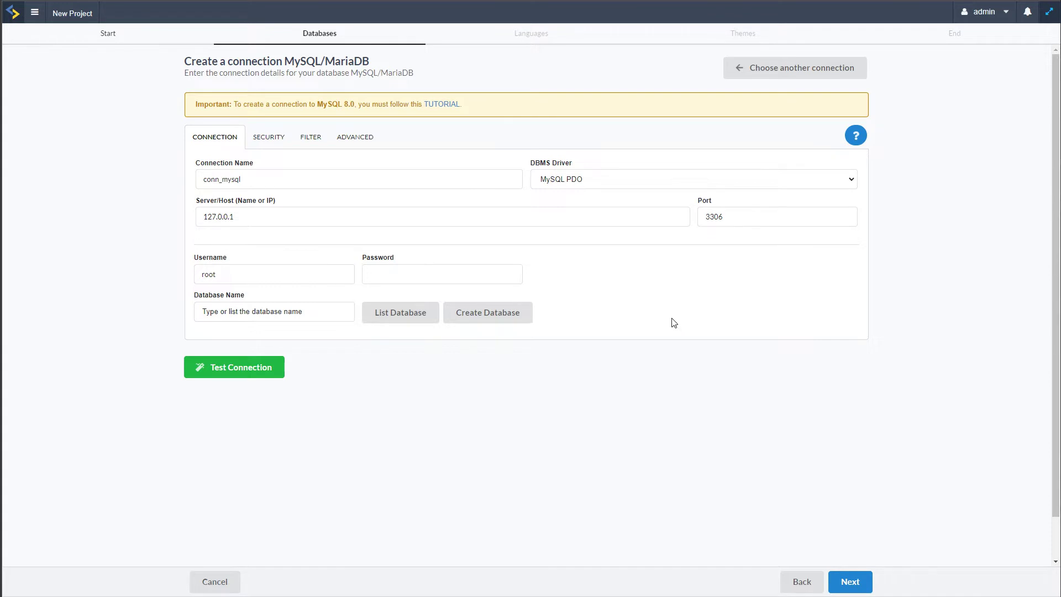
click(415, 274)
Select db_diplomas from the server's database list and confirm the connection test succeeds
click(323, 311)
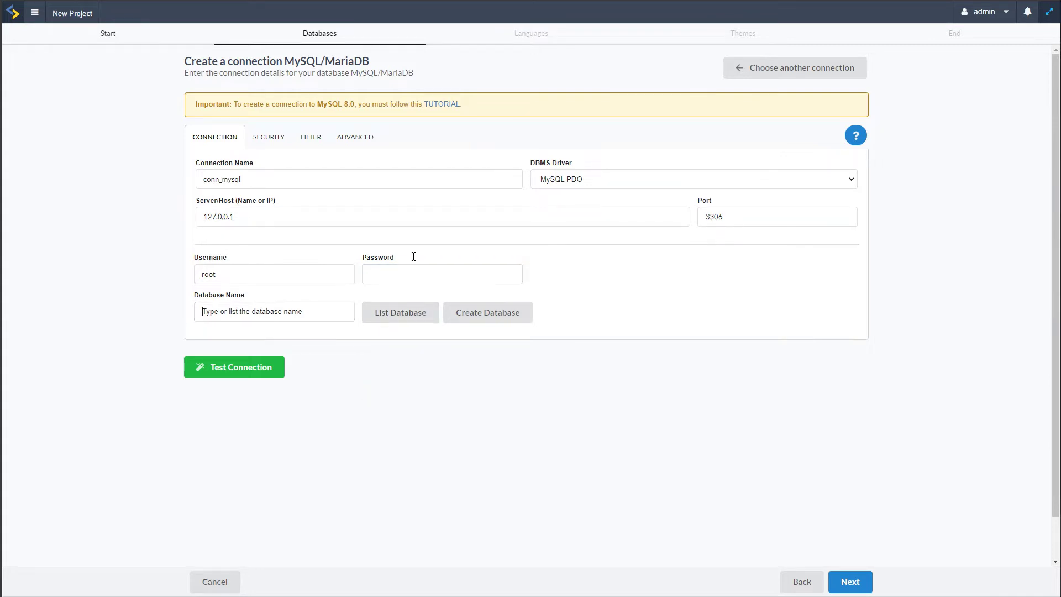
click(400, 316)
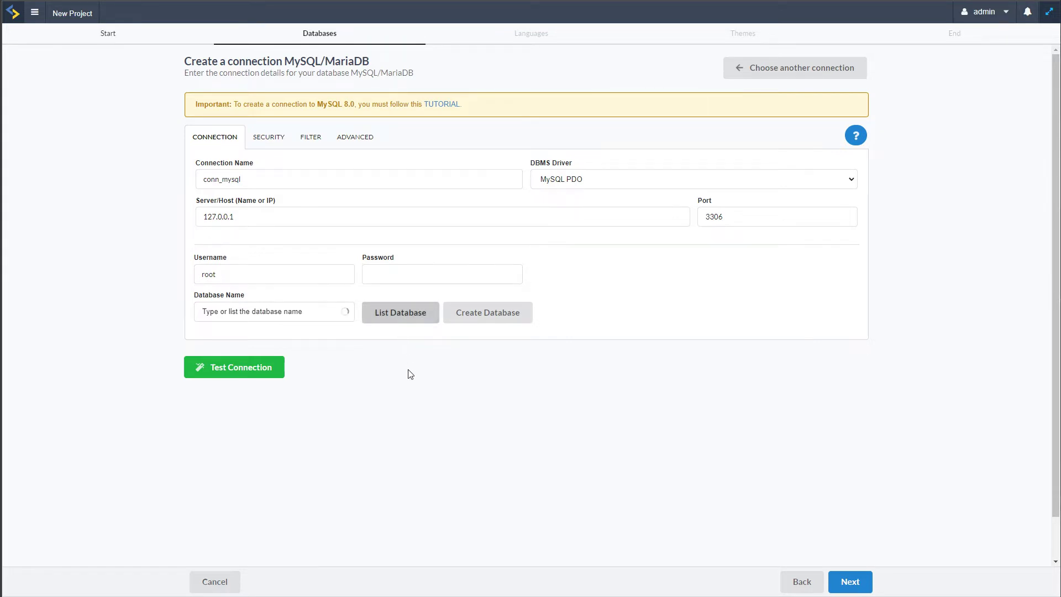
scroll(262, 393, down, 5)
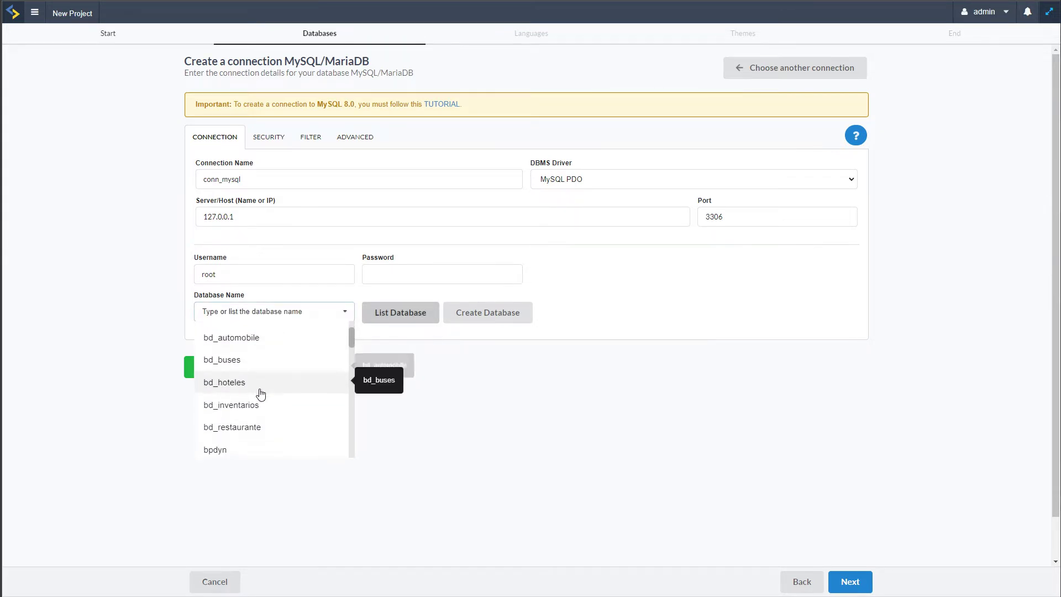
scroll(290, 408, down, 2)
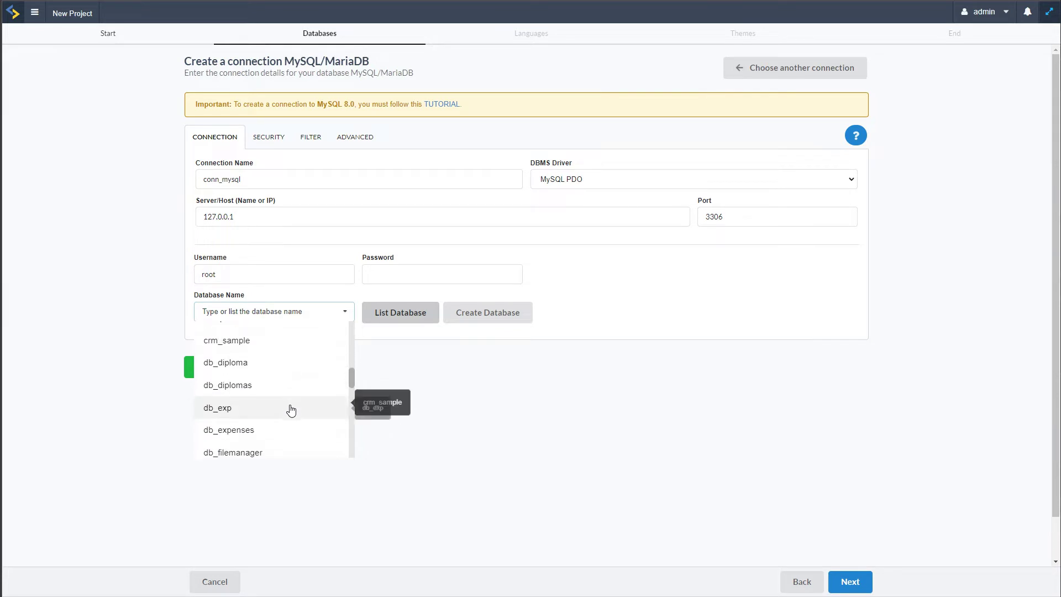
scroll(290, 408, up, 2)
scroll(290, 409, down, 2)
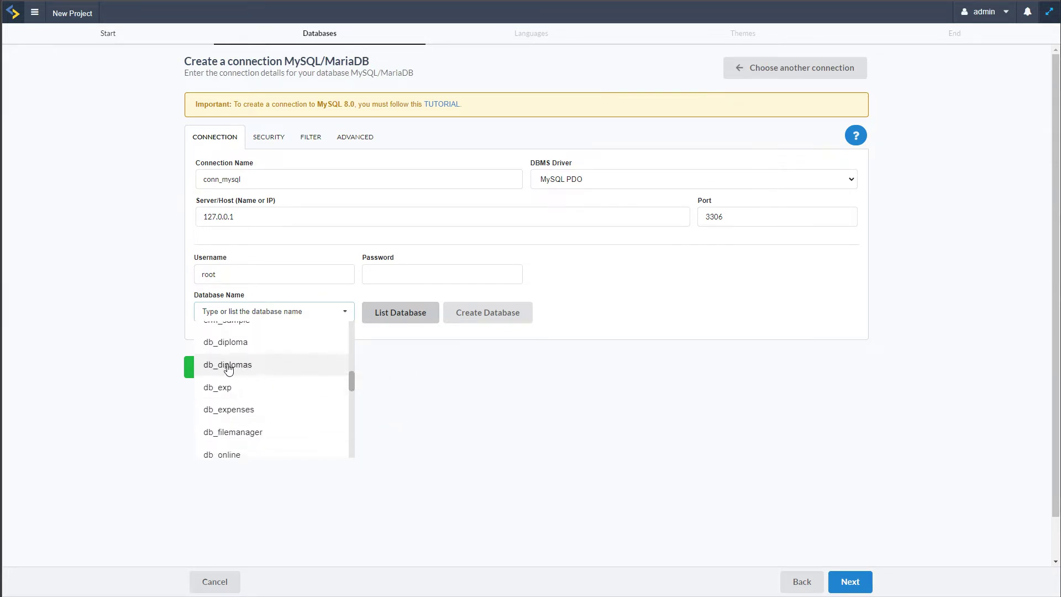
click(250, 367)
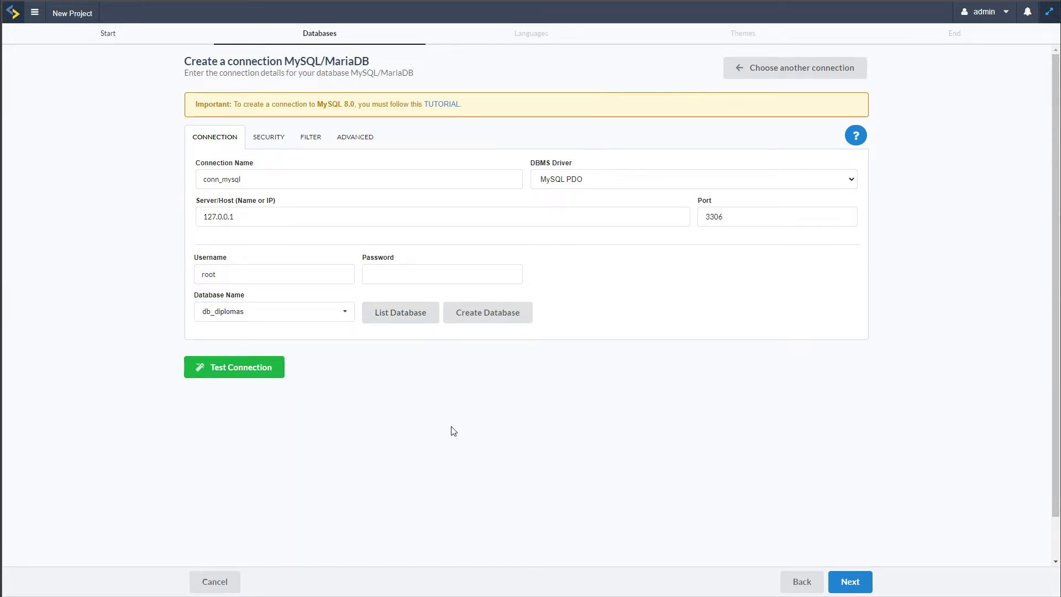
click(244, 369)
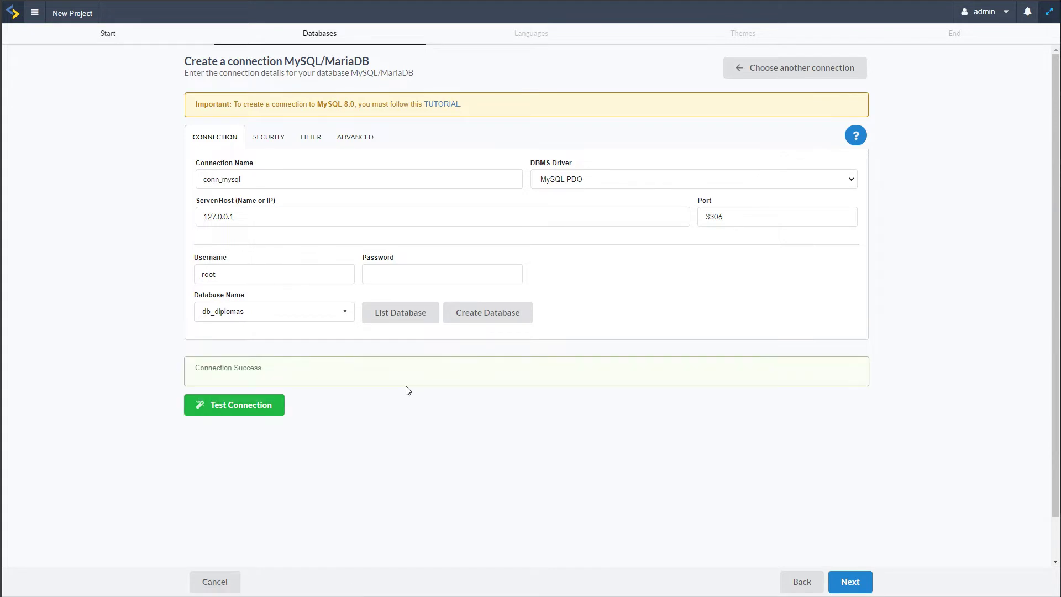
drag(194, 369, 262, 371)
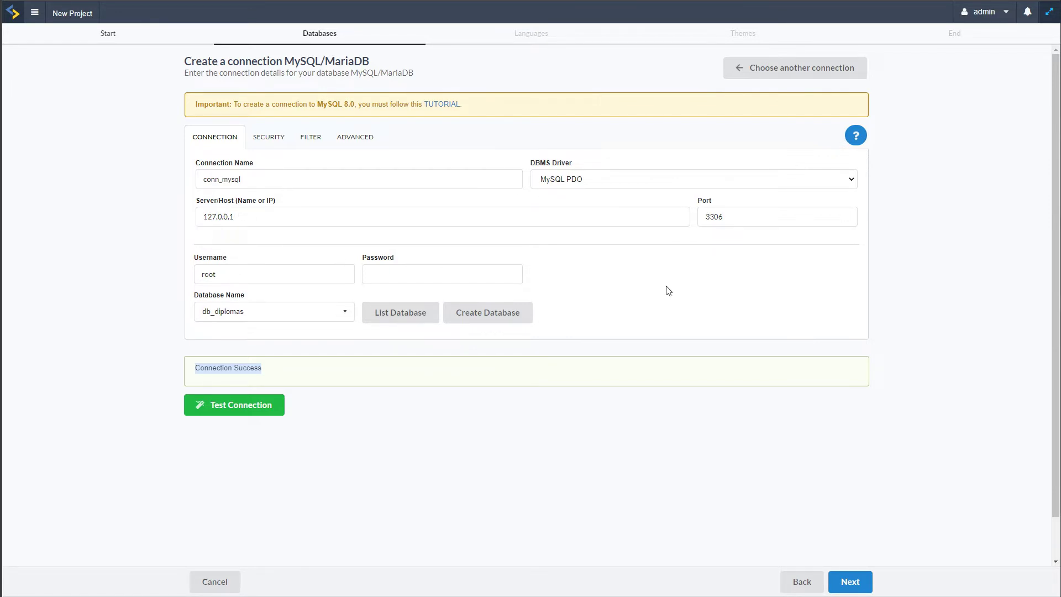
click(849, 584)
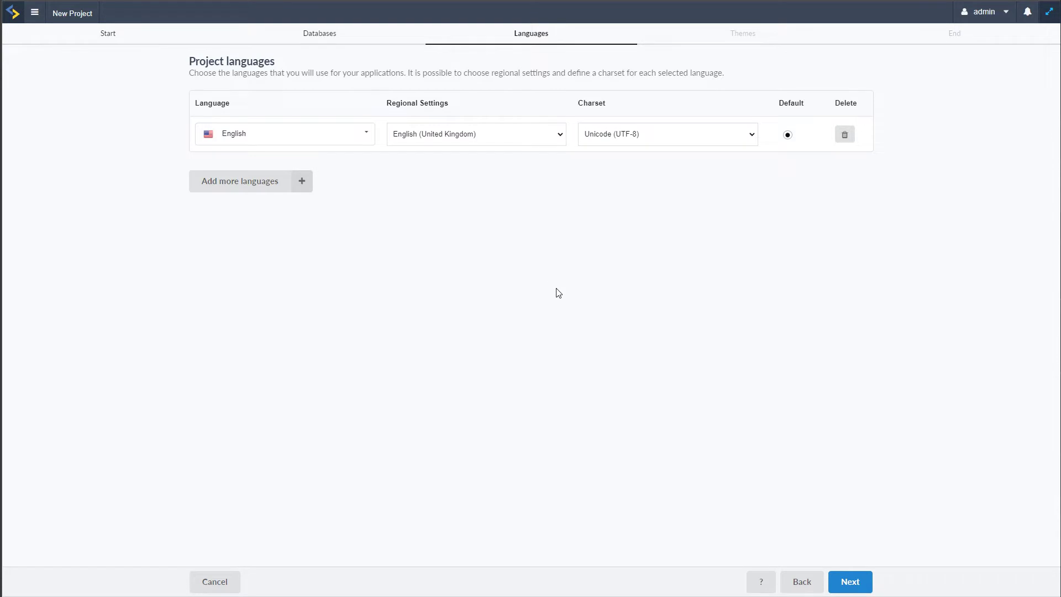
Add another language row and choose Afrikaans (South Africa) as its regional setting
click(309, 190)
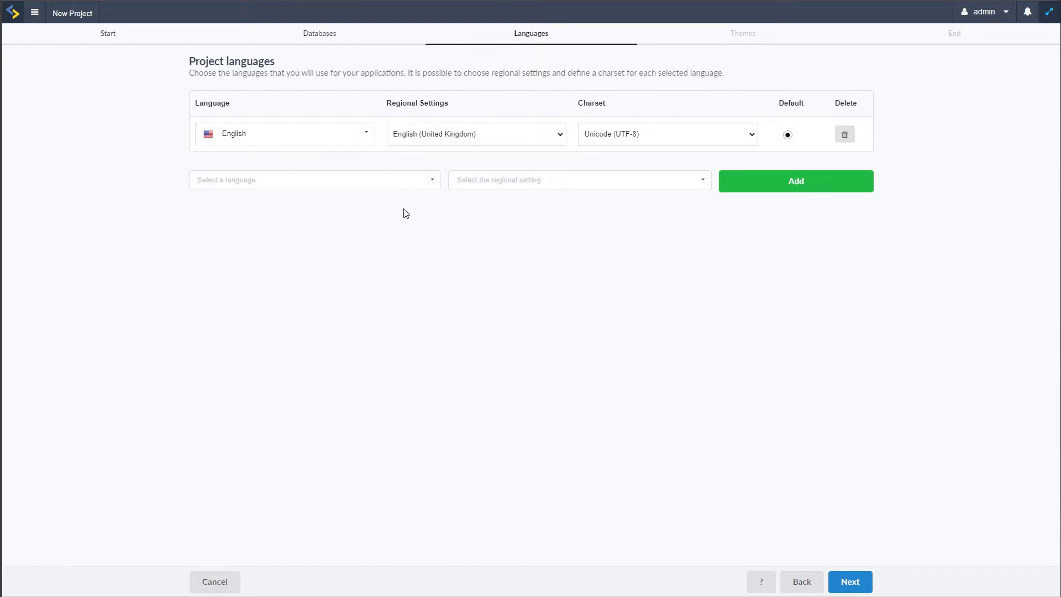
click(431, 183)
scroll(332, 268, down, 2)
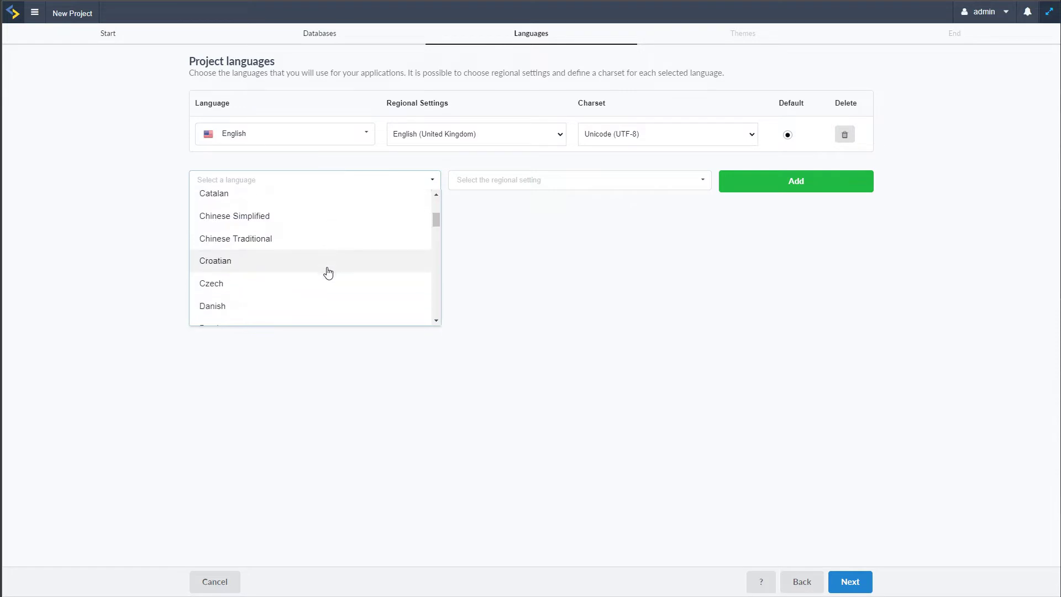
scroll(388, 283, up, 2)
click(717, 234)
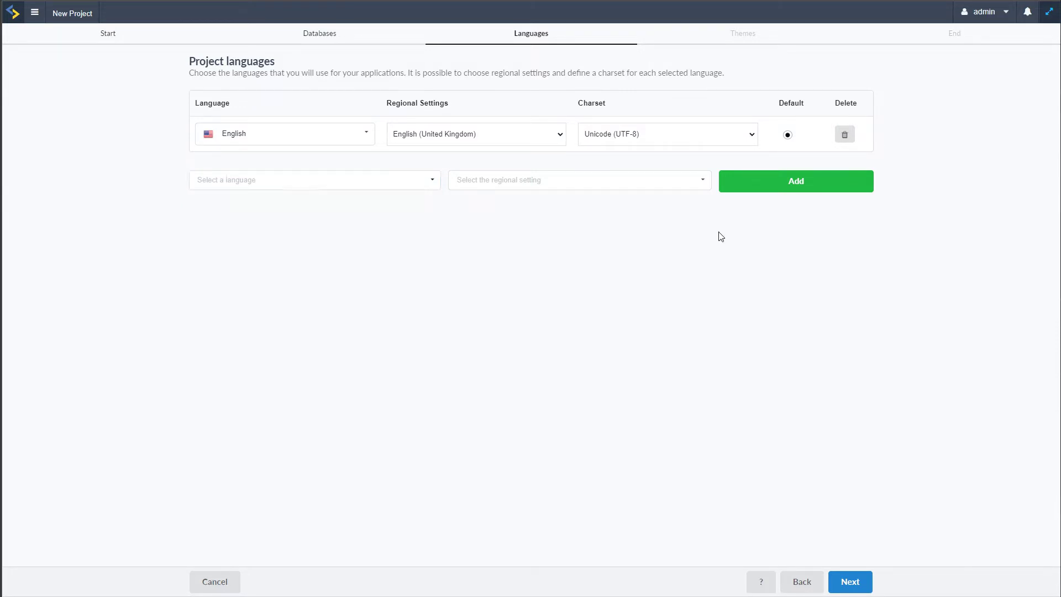
click(695, 177)
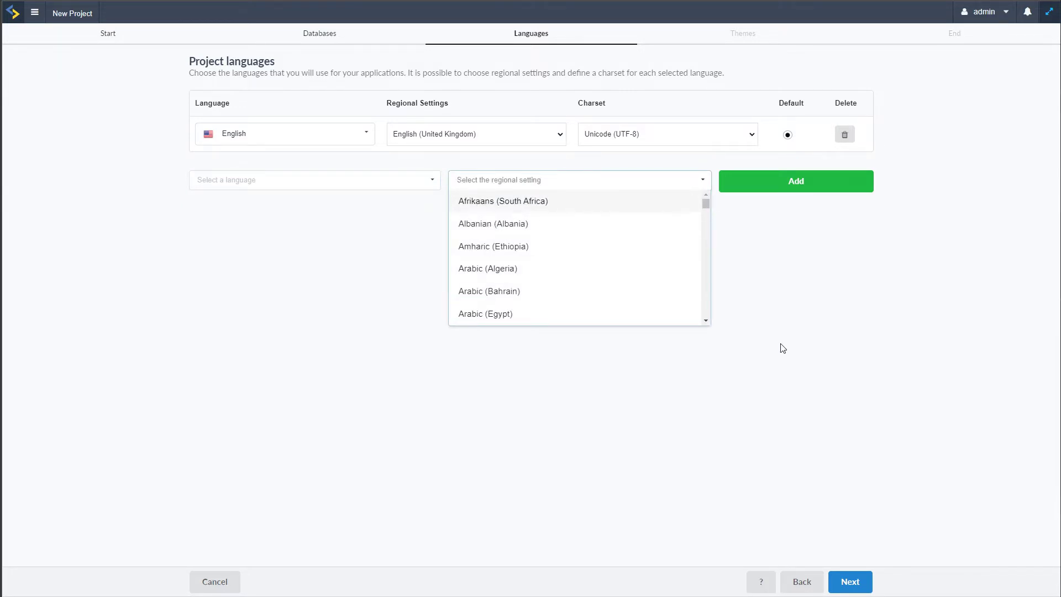
key(Return)
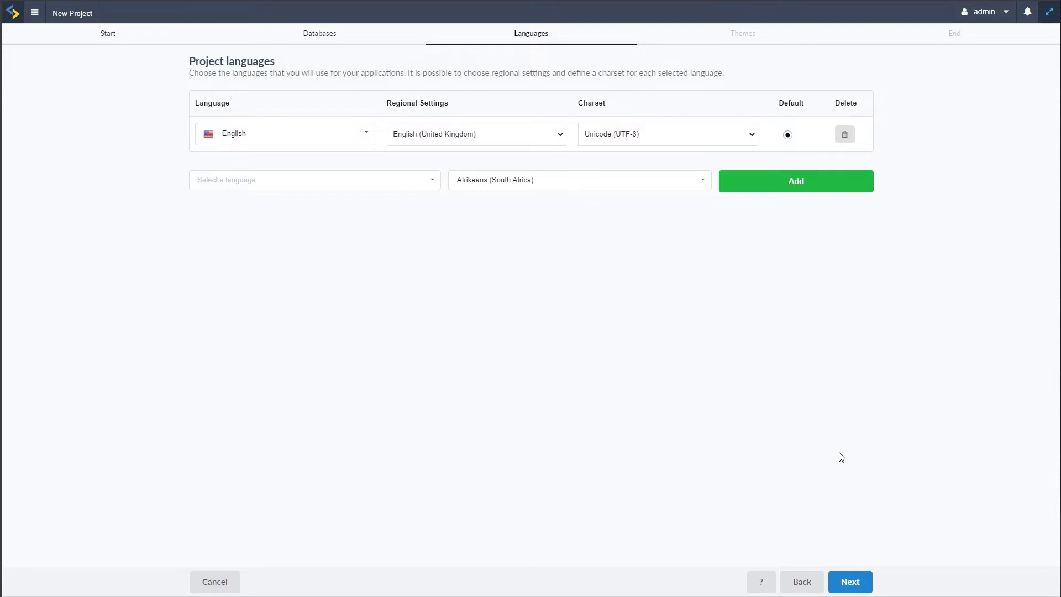
Add Sc9_SweetAmour as the default theme, remove Sc9_BlueBerry, and create the project
click(849, 581)
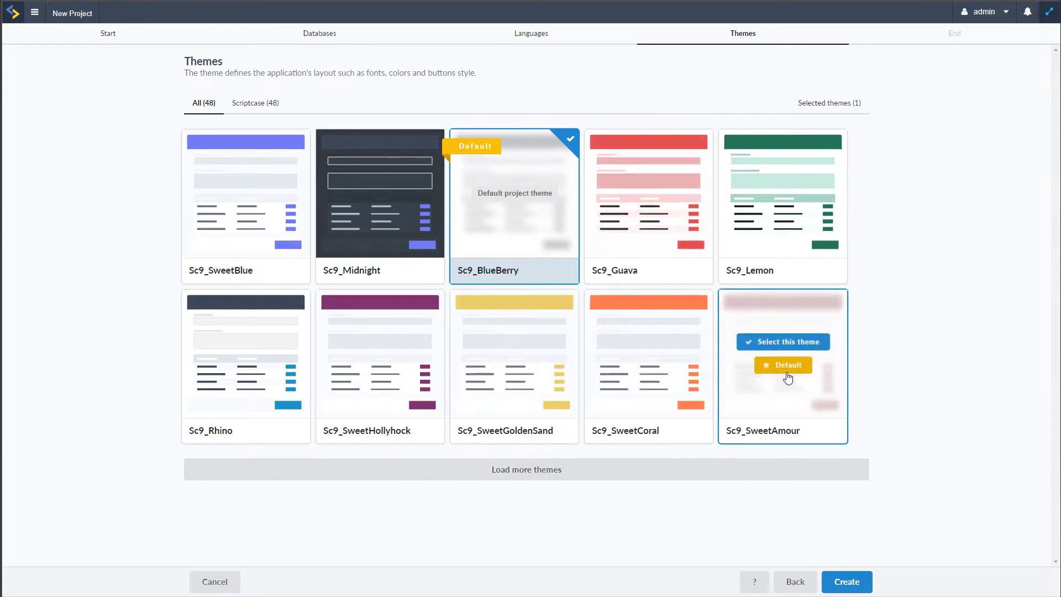
mouse_move(793, 403)
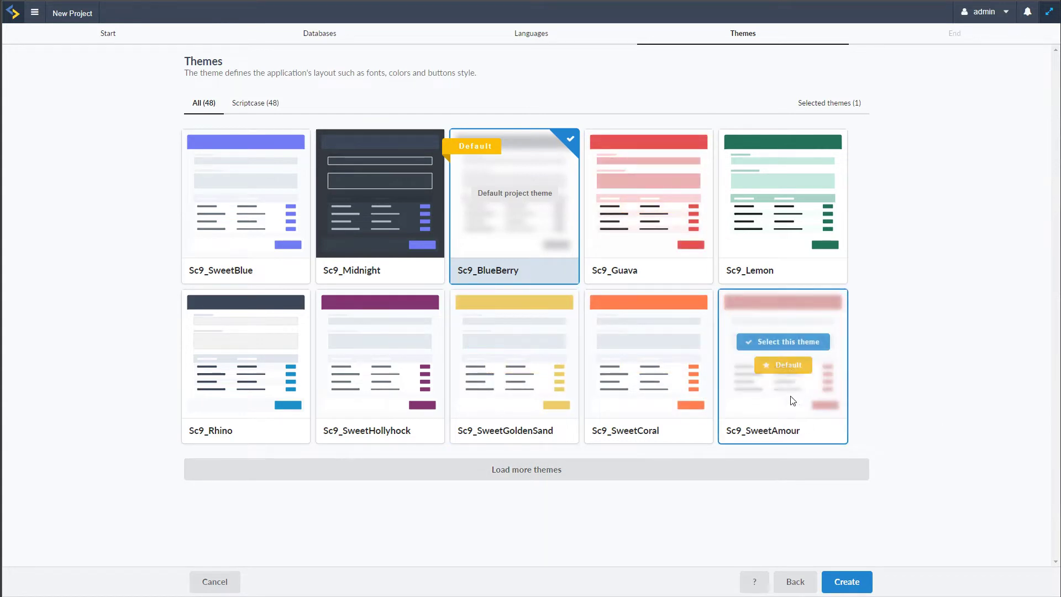
click(785, 342)
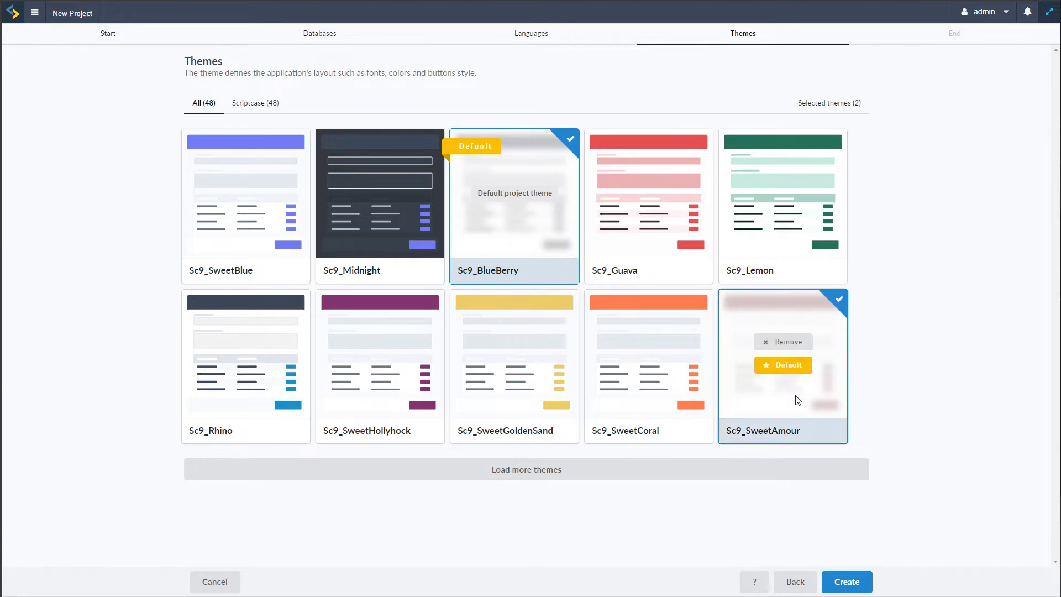
click(788, 367)
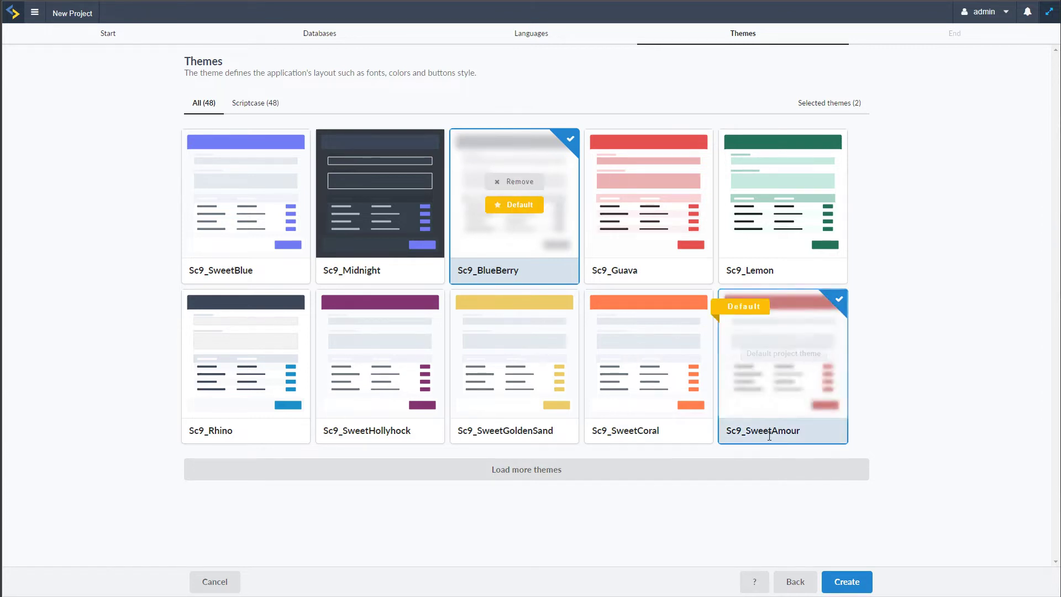
click(521, 182)
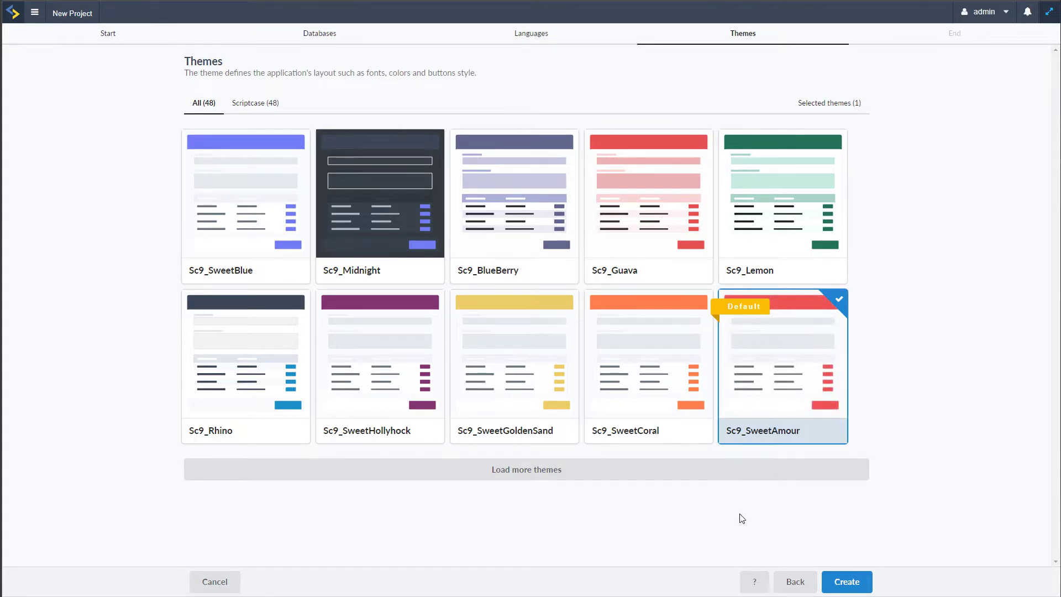
click(848, 584)
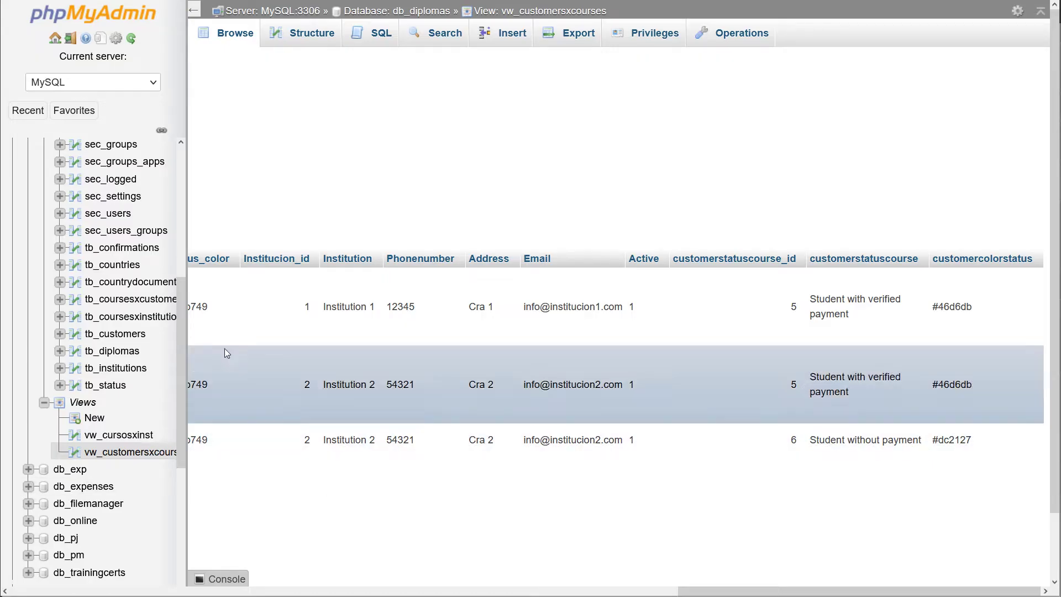
scroll(98, 274, up, 4)
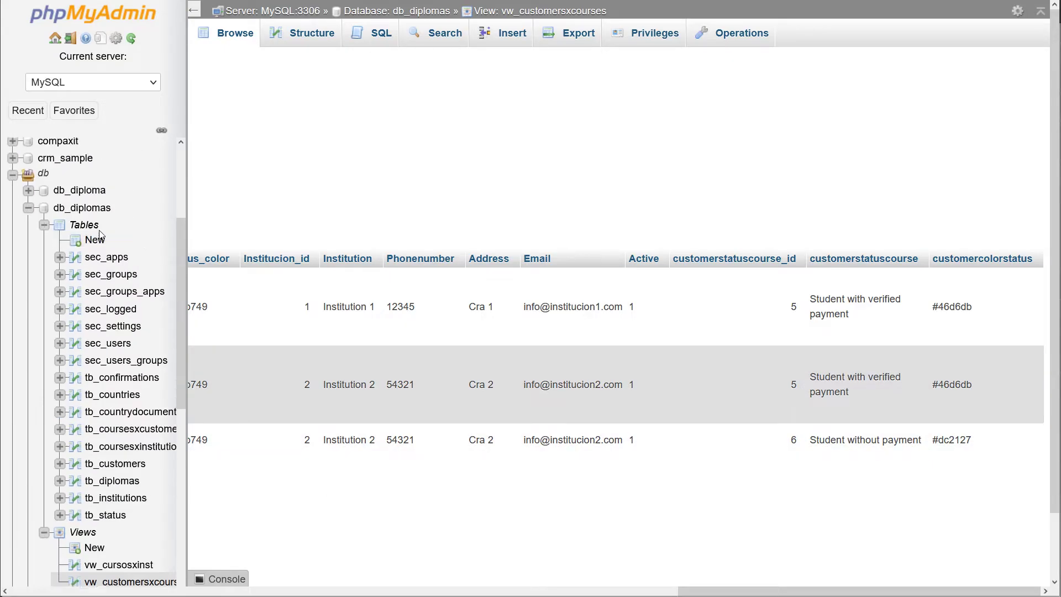
click(86, 305)
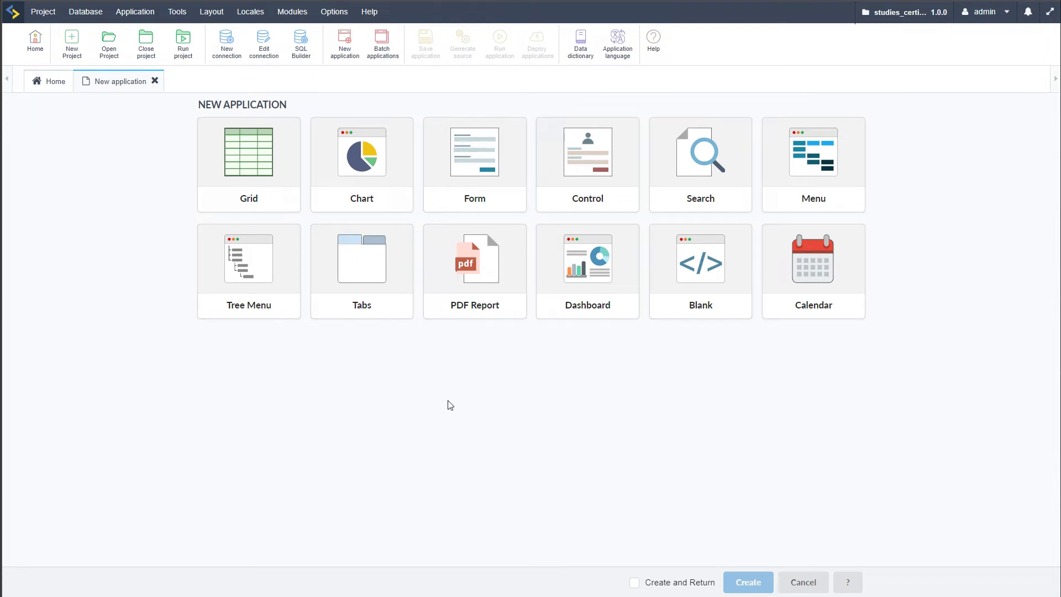
Create a 1-config application folder, then close the new application page
click(155, 81)
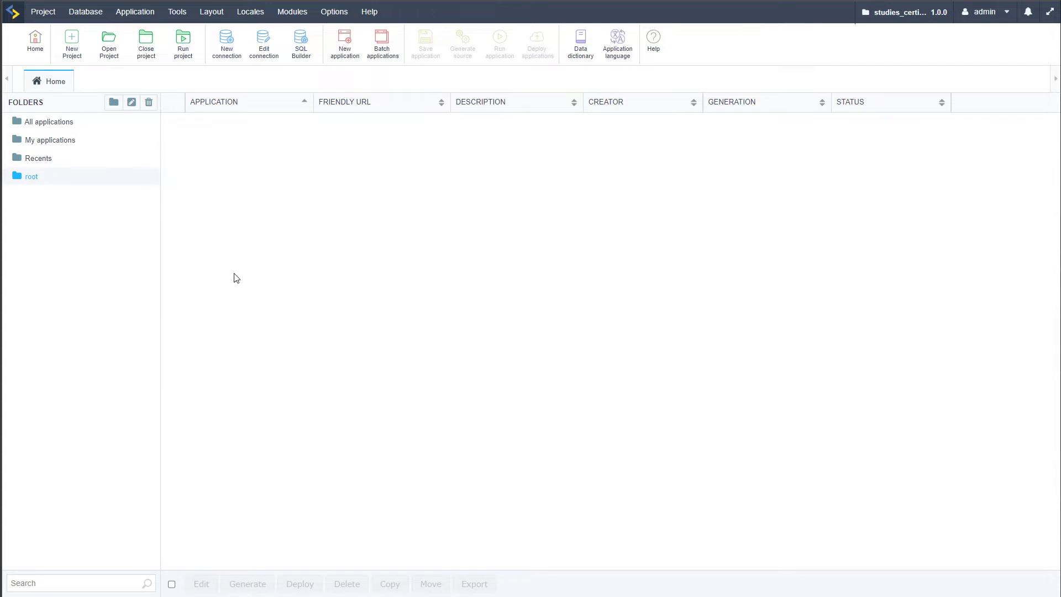
click(113, 102)
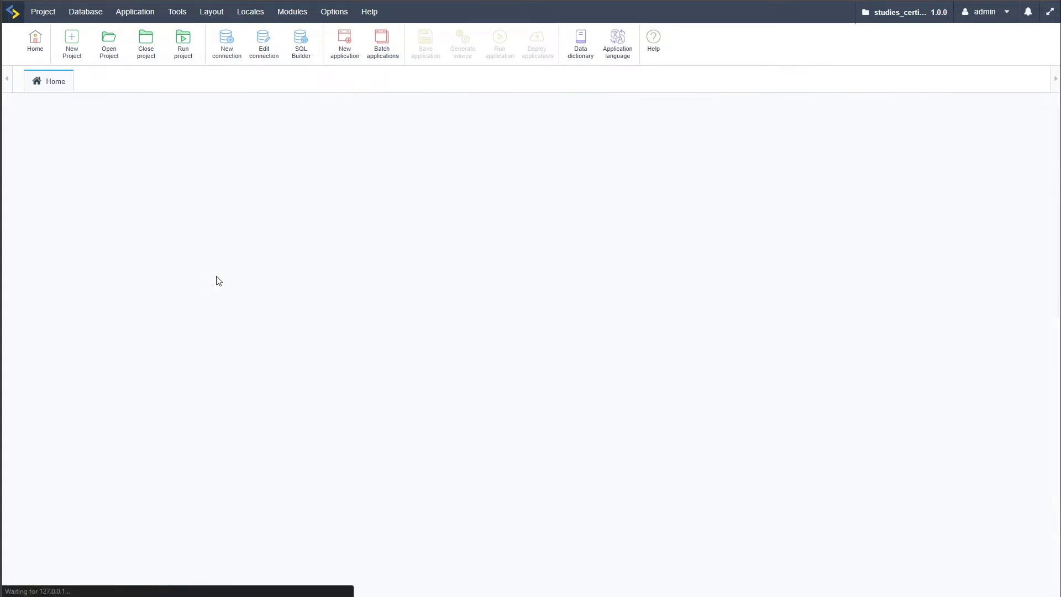
click(438, 302)
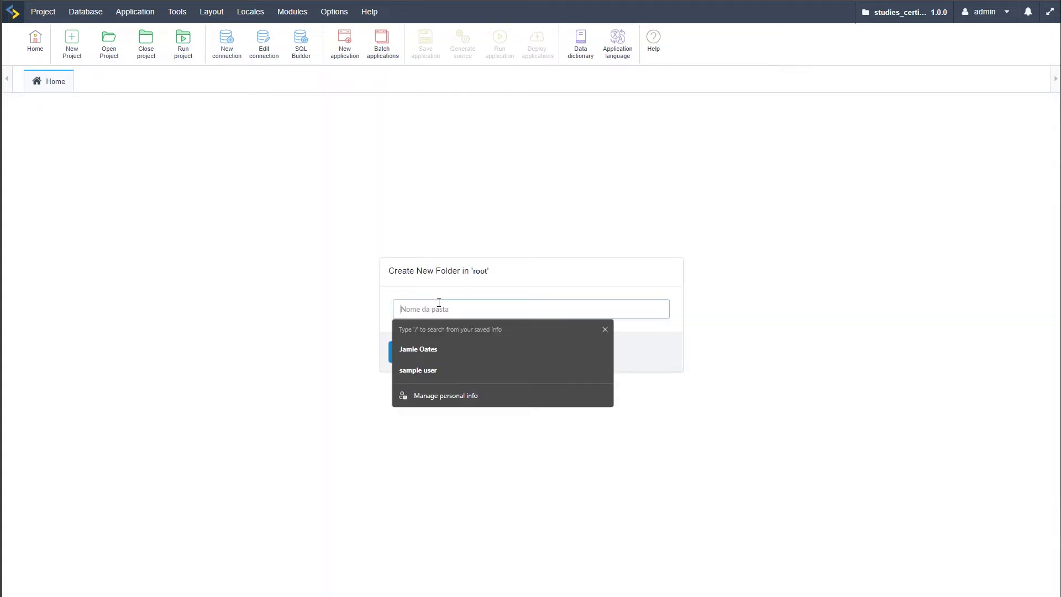
text(1-setu)
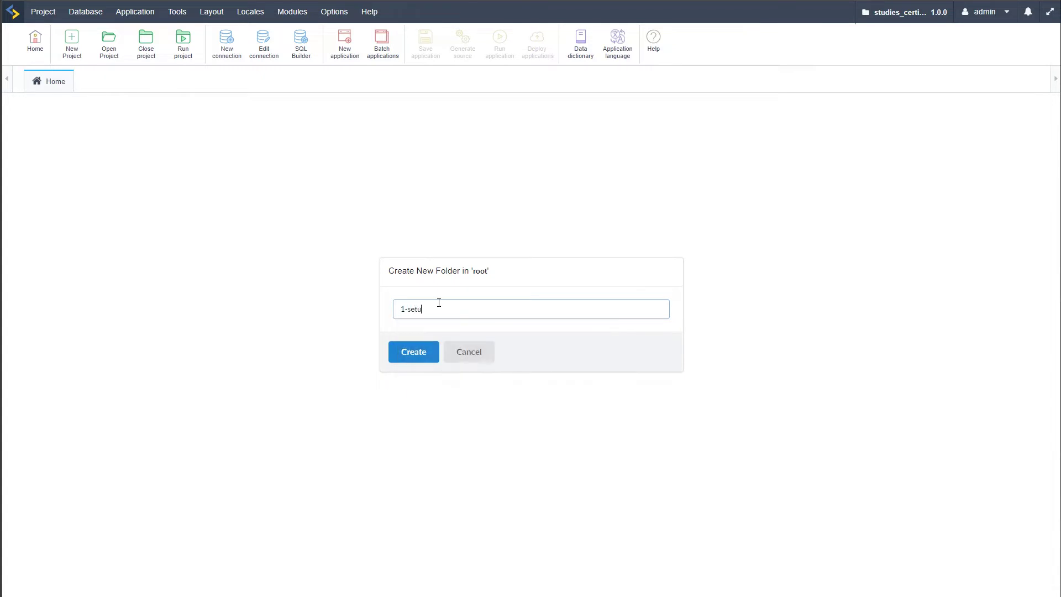
key(BackSpace)
text(config)
click(425, 368)
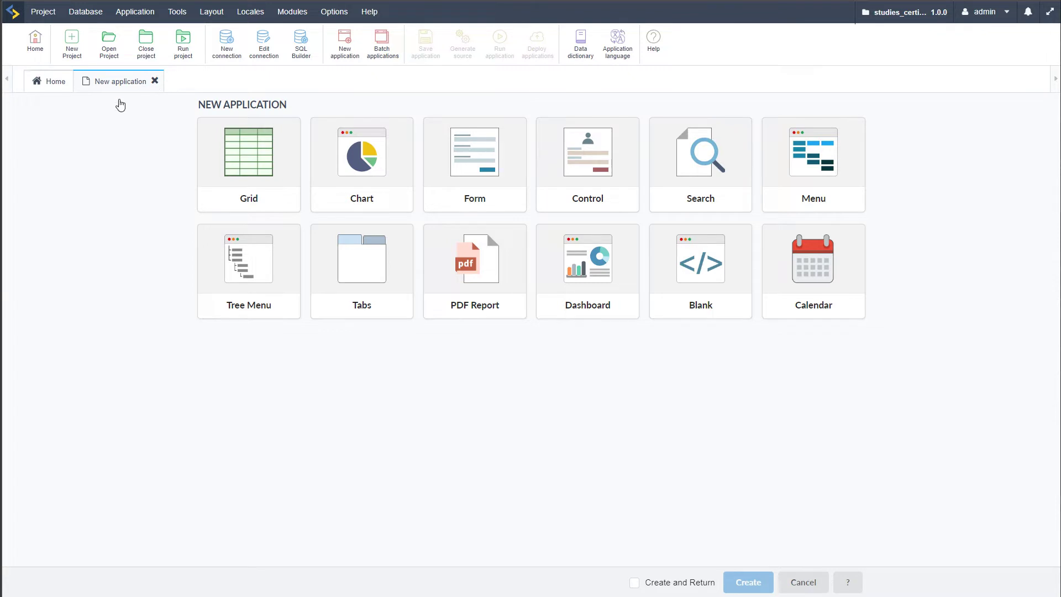
click(154, 81)
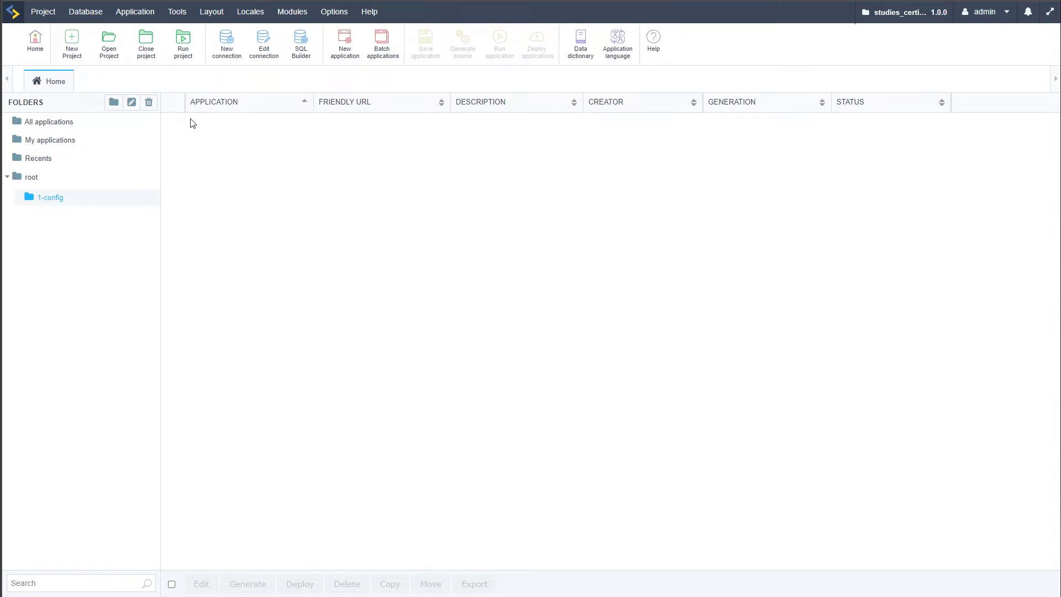
Start batch application creation and select tb_countries, tb_countrydocuments, tb_customers, tb_institutions and tb_status
click(106, 11)
mouse_move(140, 13)
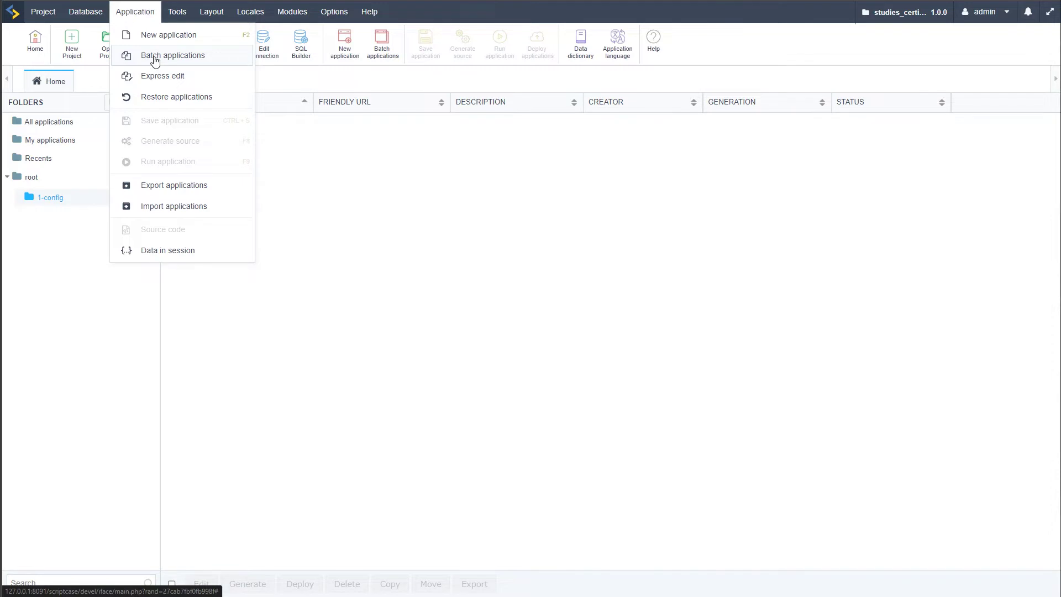
click(155, 61)
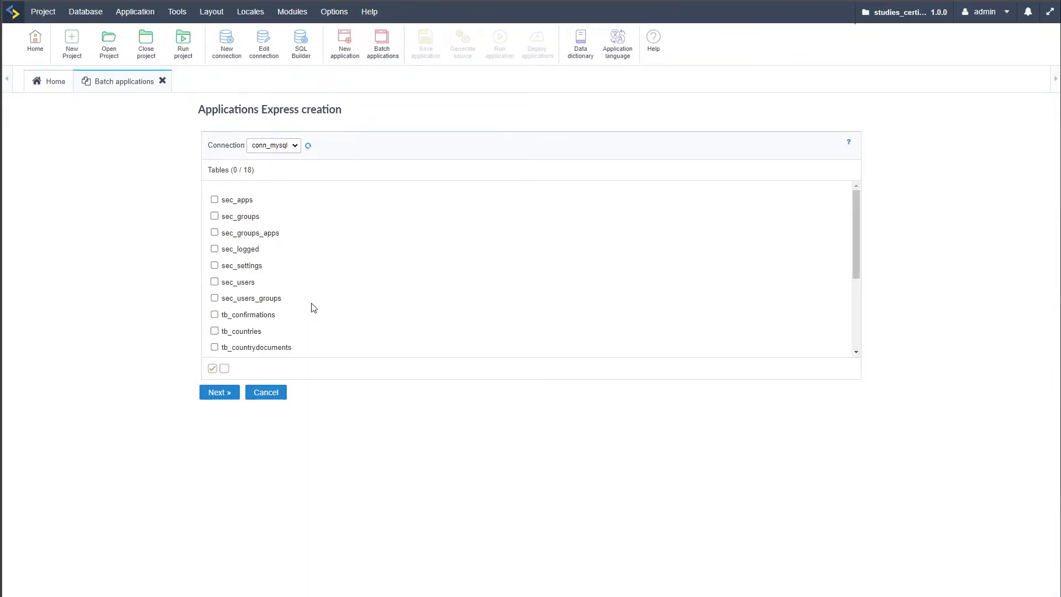
scroll(324, 302, down, 3)
scroll(327, 302, down, 2)
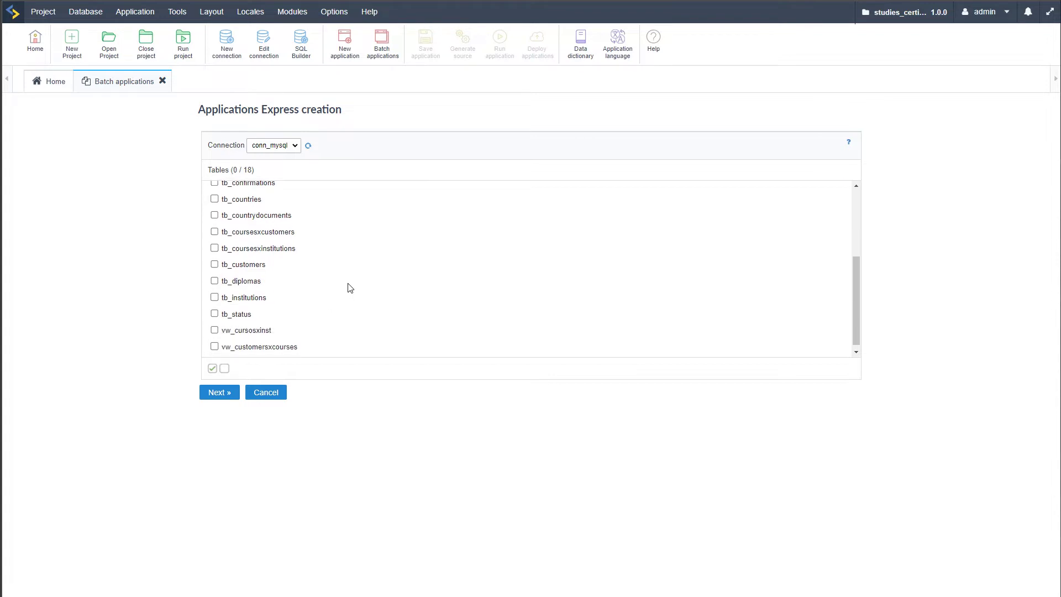
scroll(355, 286, down, 1)
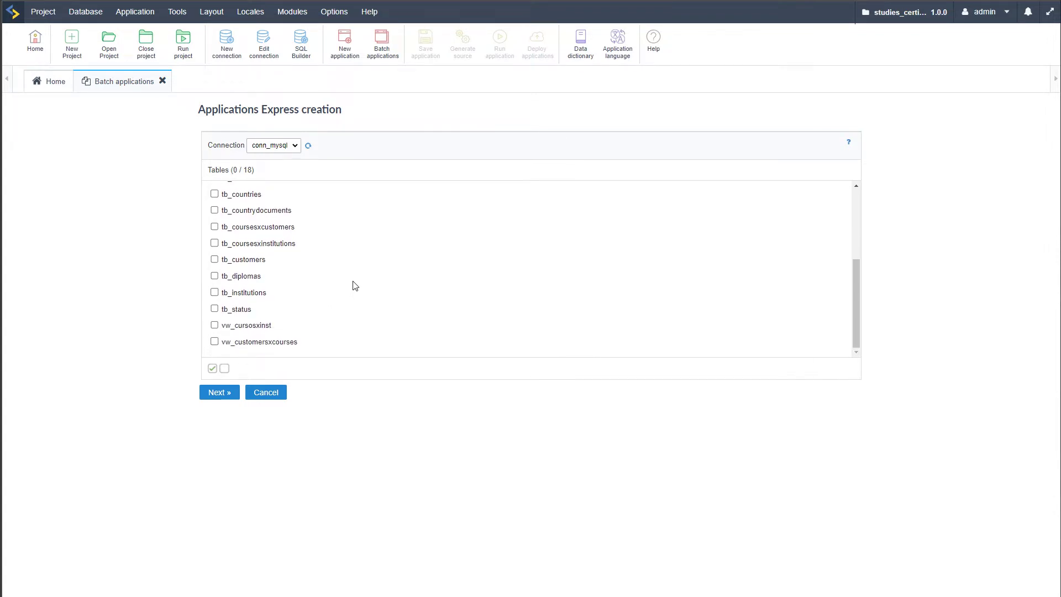
click(214, 195)
scroll(382, 355, up, 1)
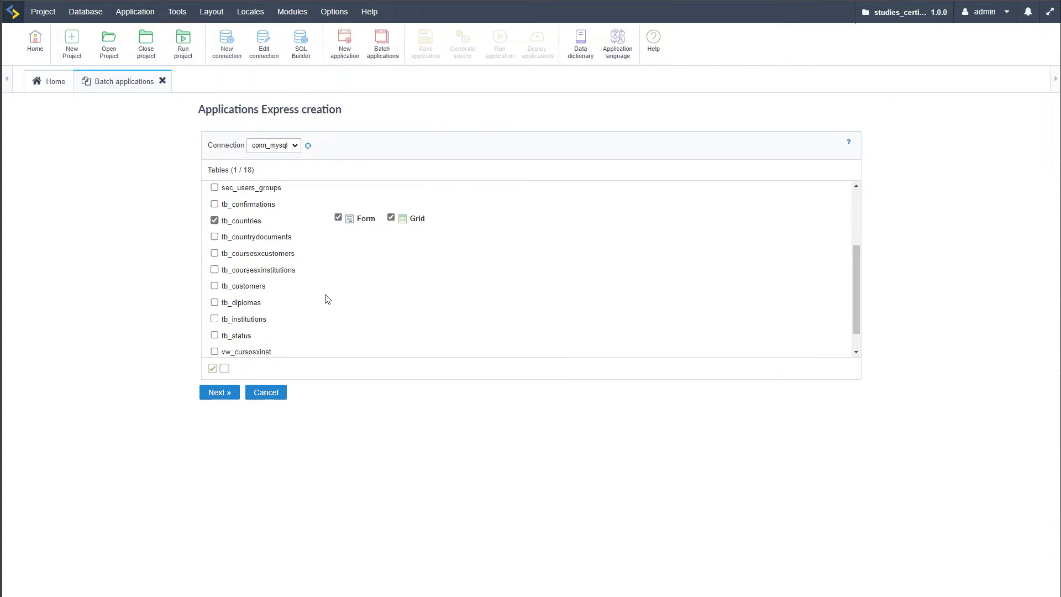
click(214, 286)
scroll(281, 307, down, 1)
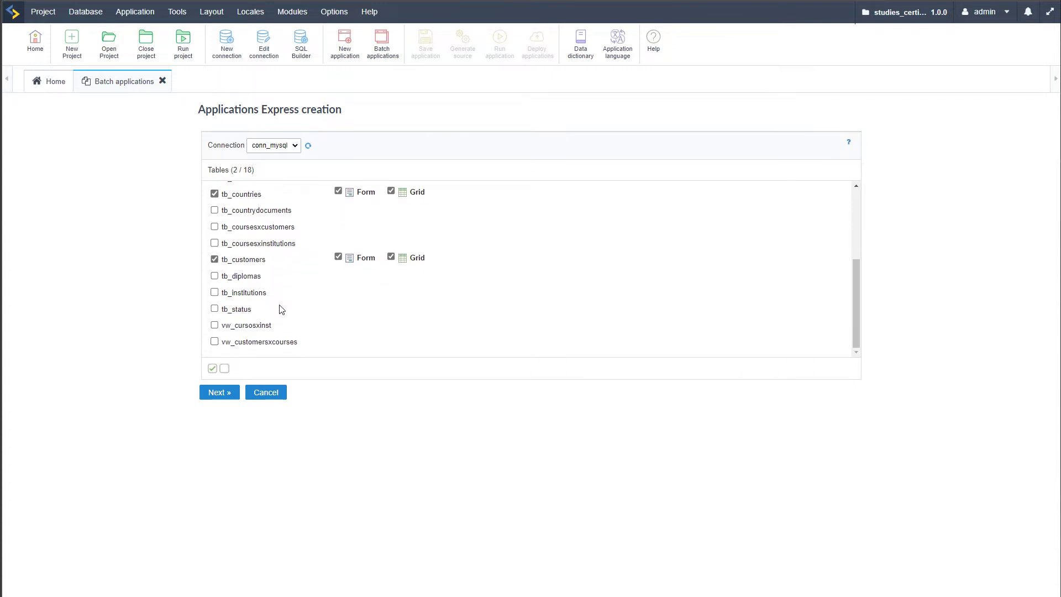
click(215, 210)
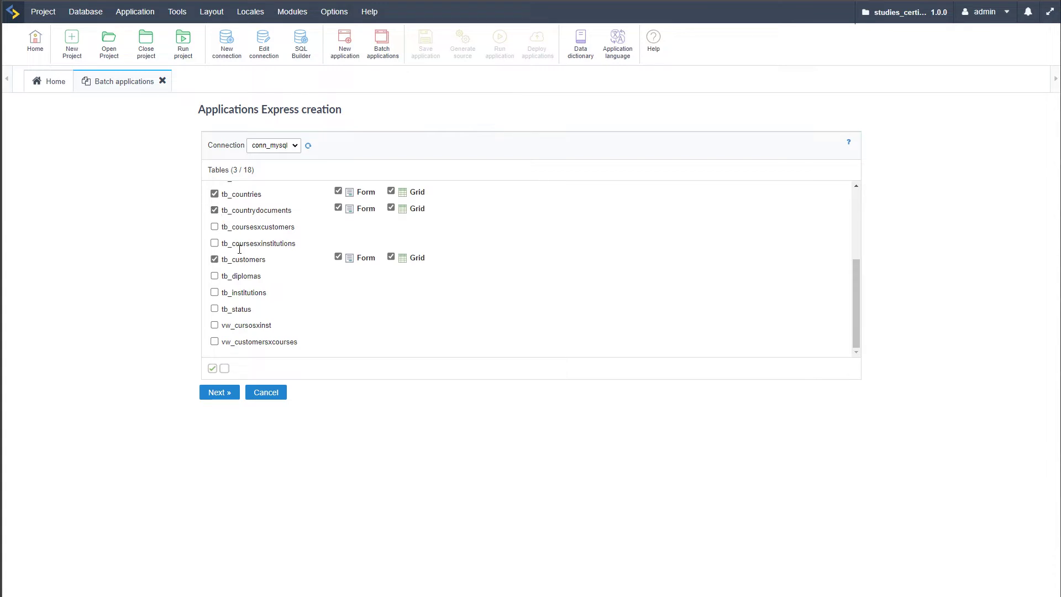
click(214, 291)
click(214, 309)
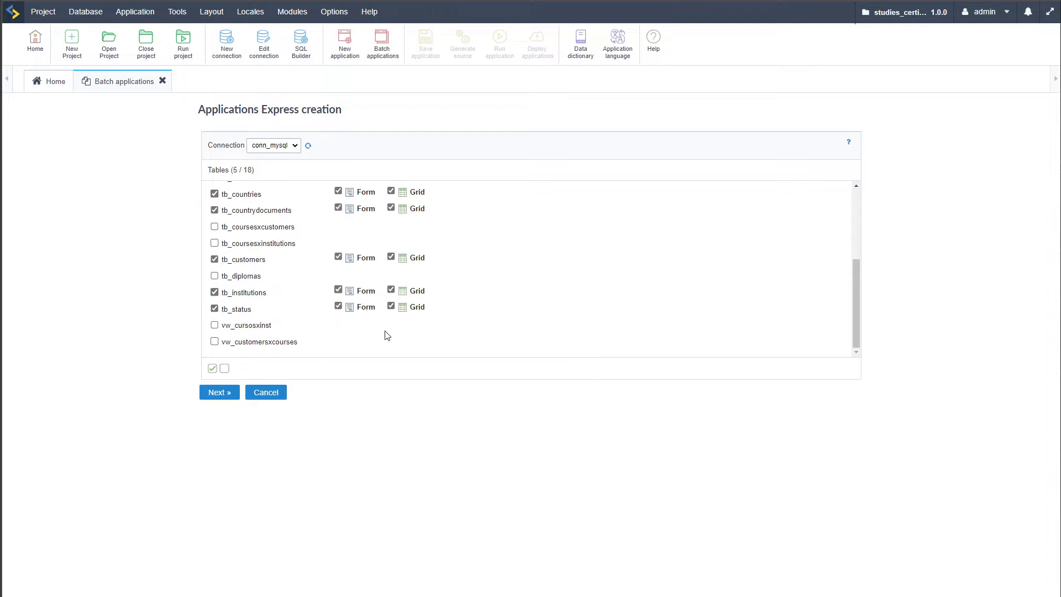
Turn off Grid creation for tb_status so it only gets a Form
scroll(472, 301, up, 1)
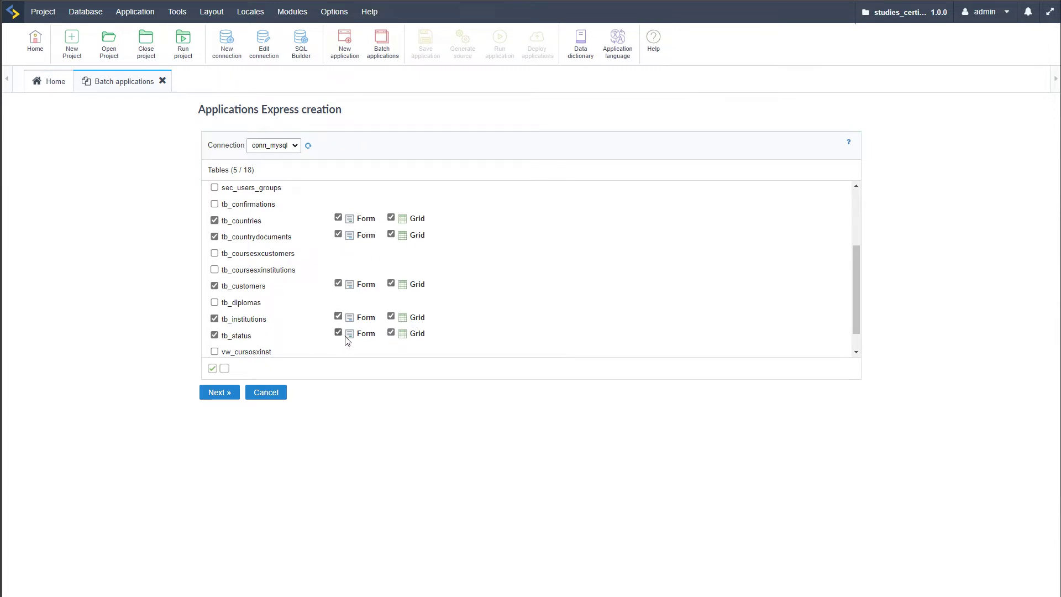
scroll(344, 335, down, 1)
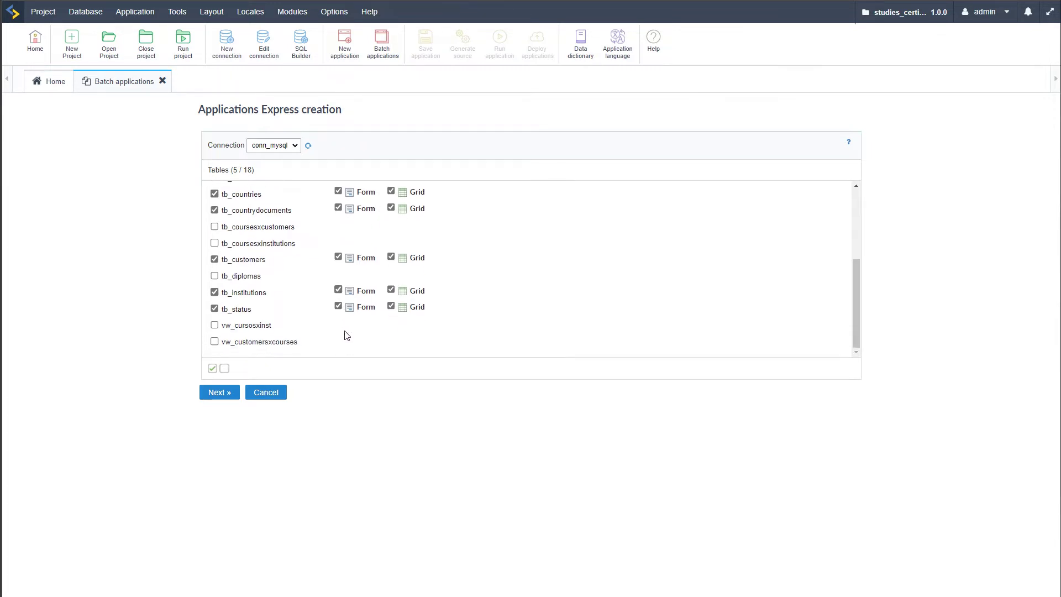
click(391, 307)
scroll(394, 353, up, 1)
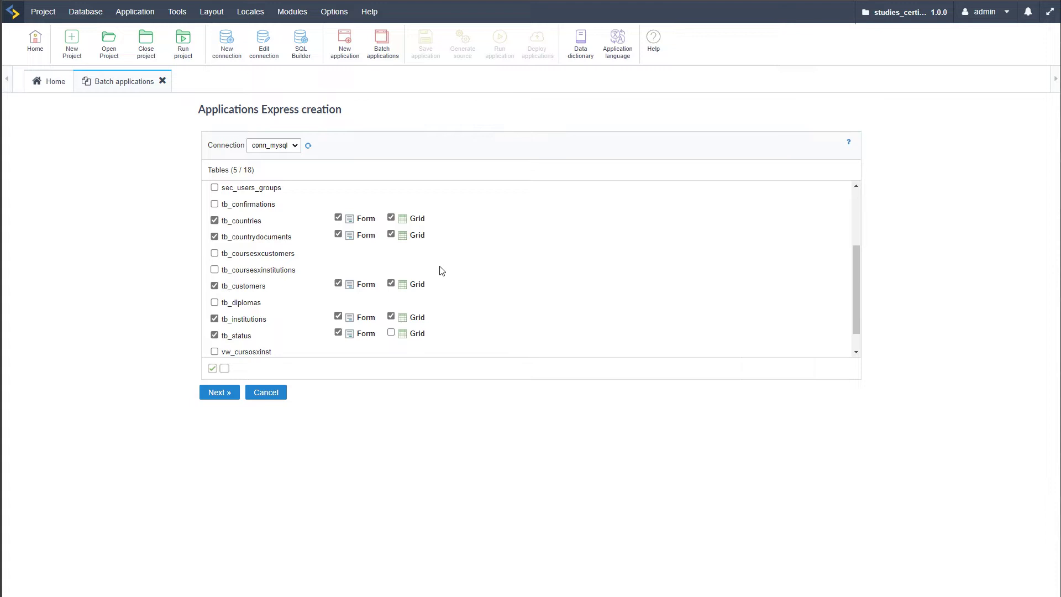
Advance to the Applications Description page and review the tb_institutions form description
click(219, 393)
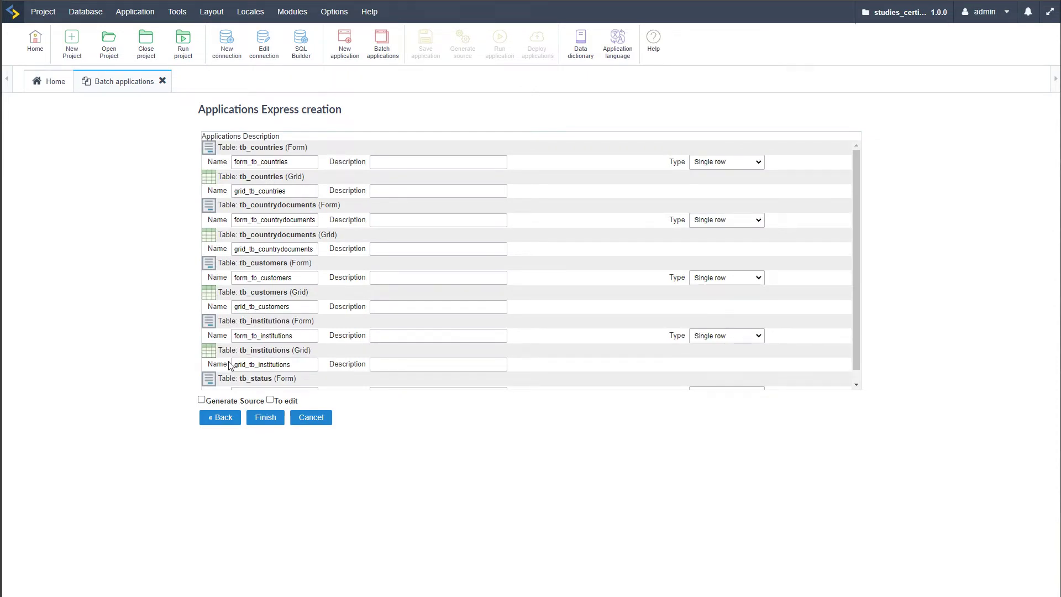
click(452, 337)
scroll(563, 298, down, 1)
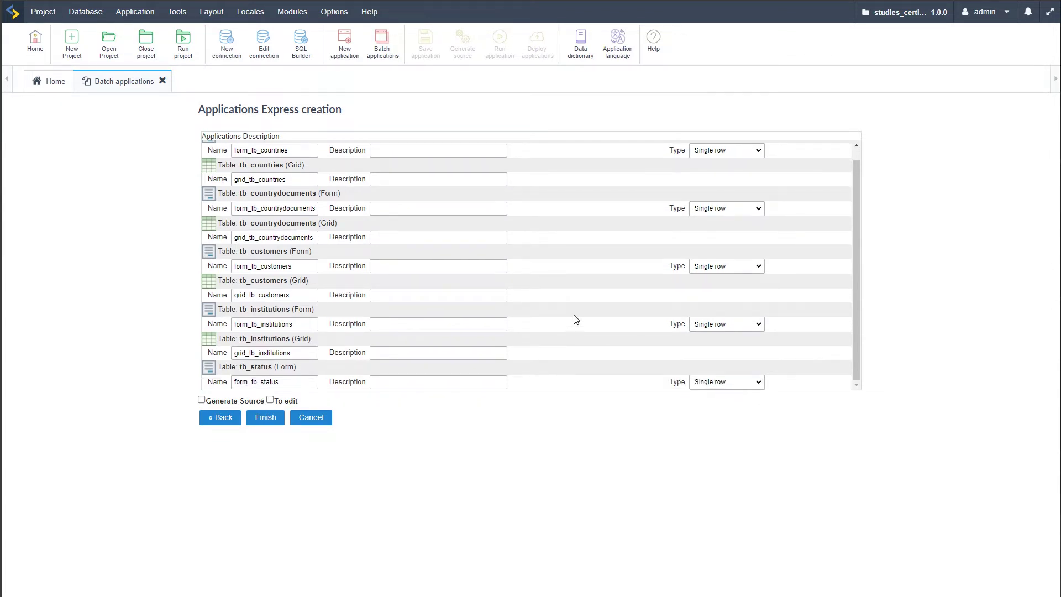
scroll(574, 336, up, 1)
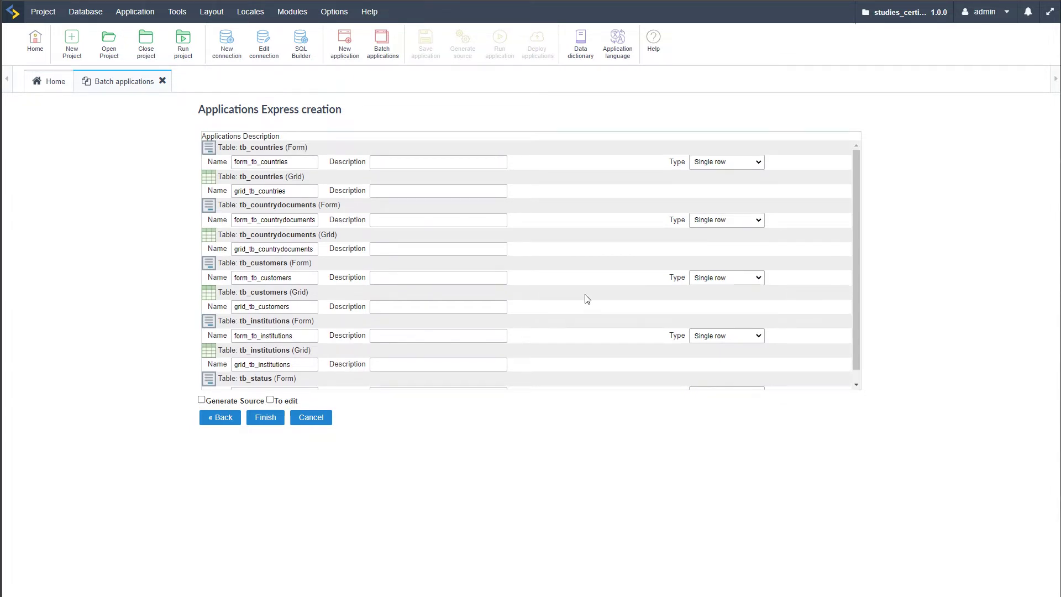
Inspect the form_tb_countries application name and description fields
click(378, 165)
click(251, 163)
scroll(293, 331, down, 1)
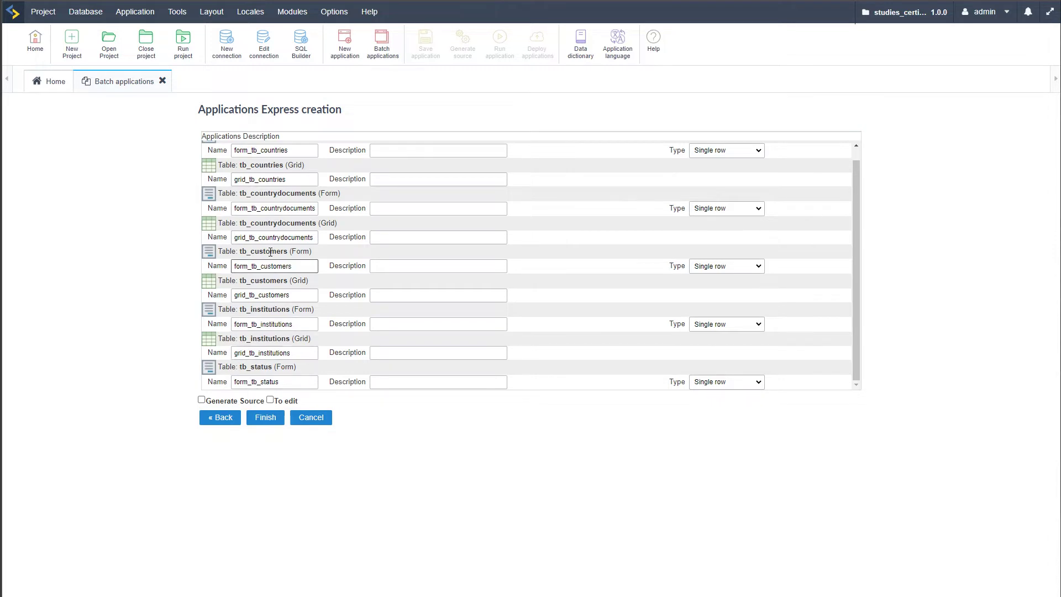
scroll(276, 266, up, 1)
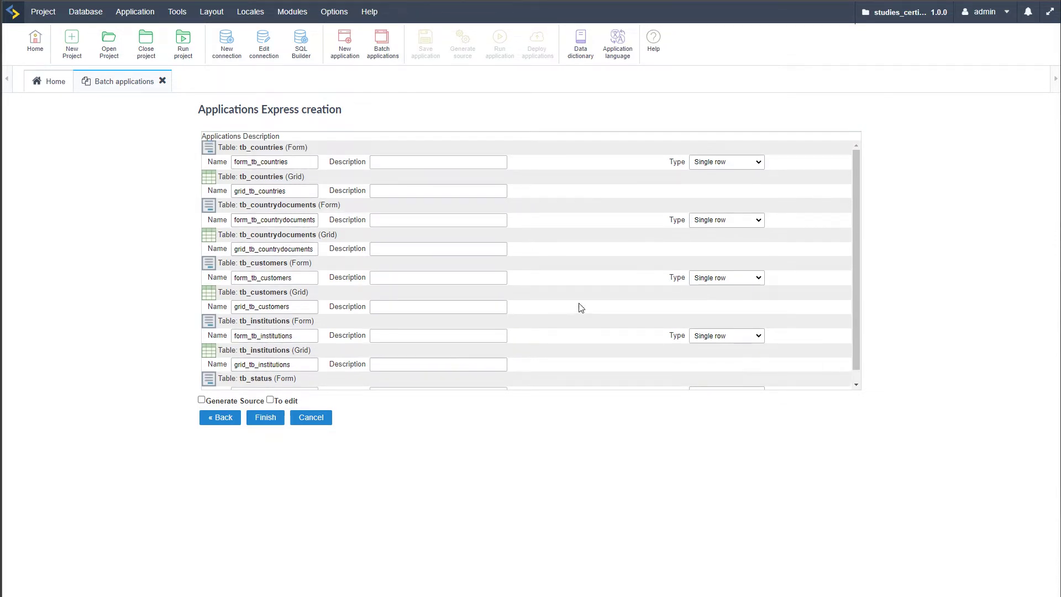
click(449, 164)
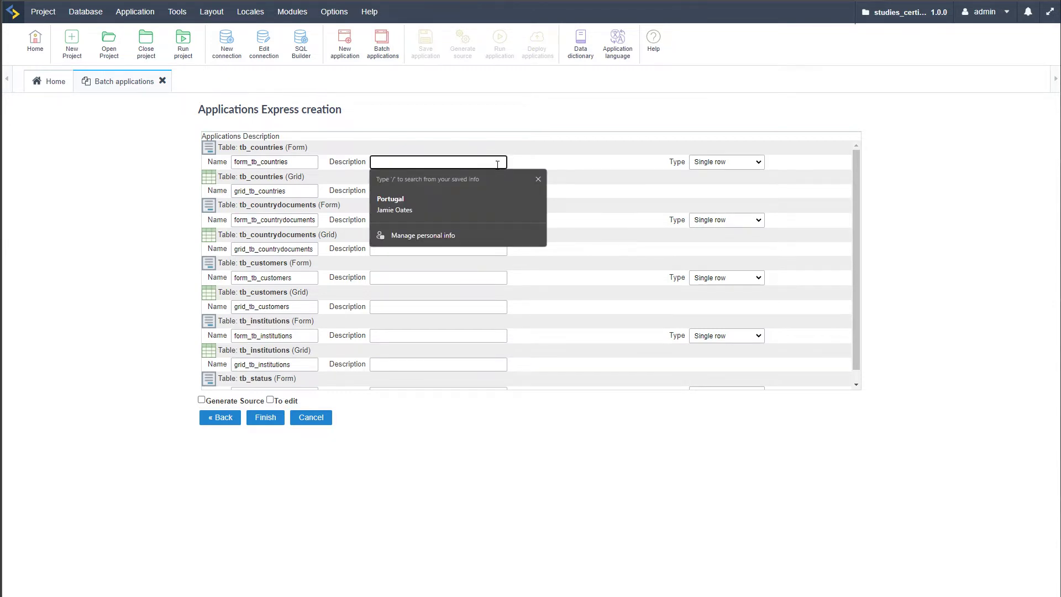
click(419, 162)
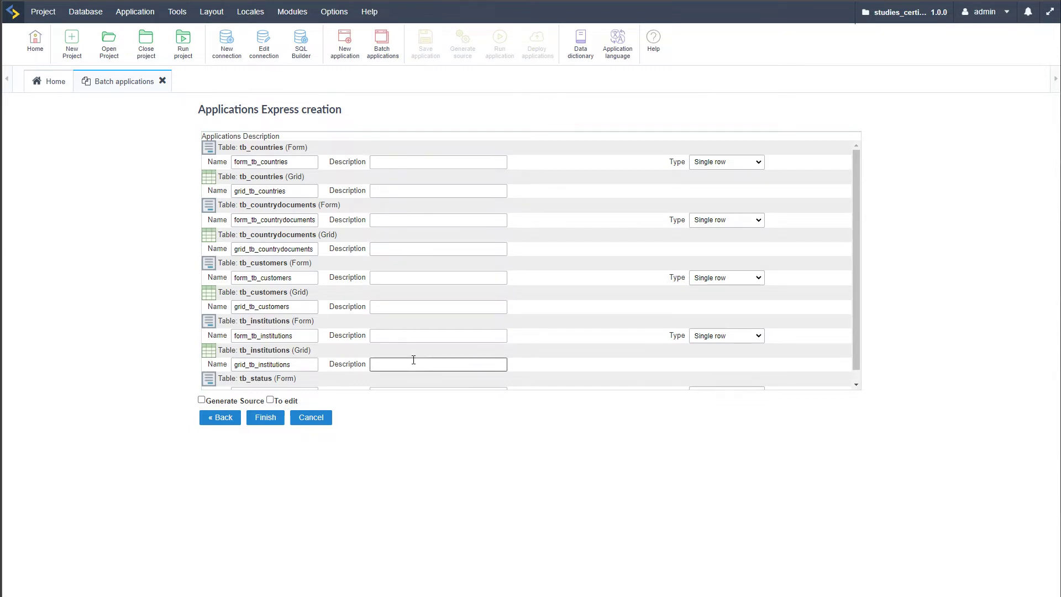
scroll(414, 359, down, 1)
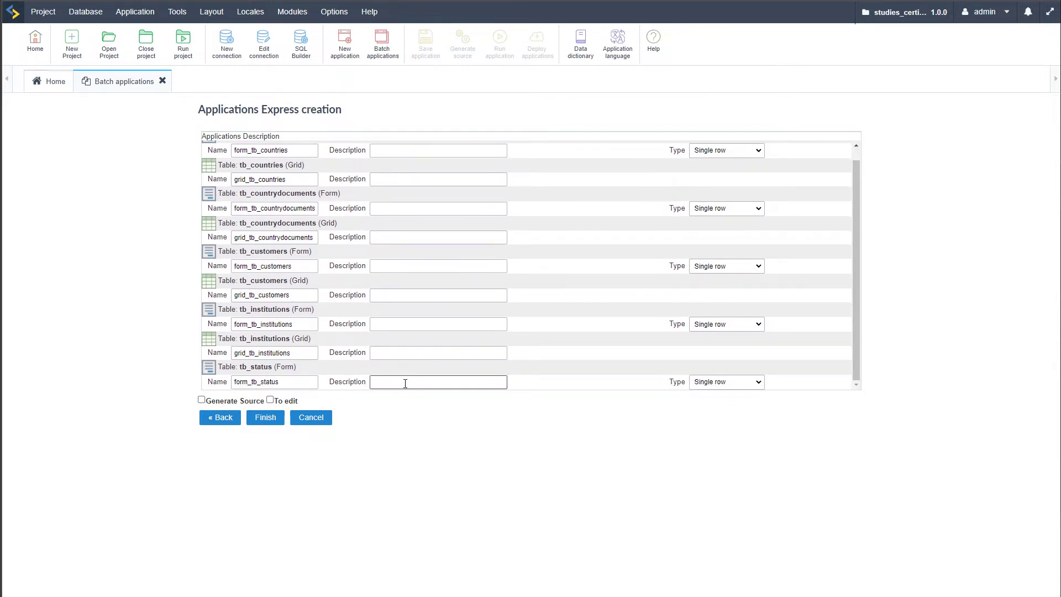
scroll(410, 381, up, 1)
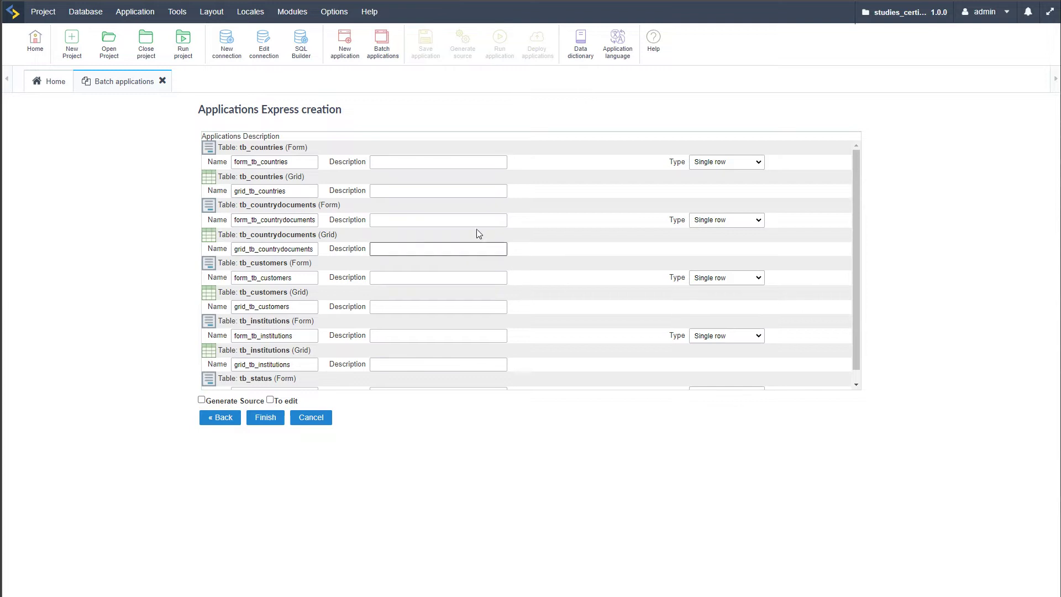
Revisit the tb_countries form description and review the nine listed applications
click(418, 164)
click(418, 164)
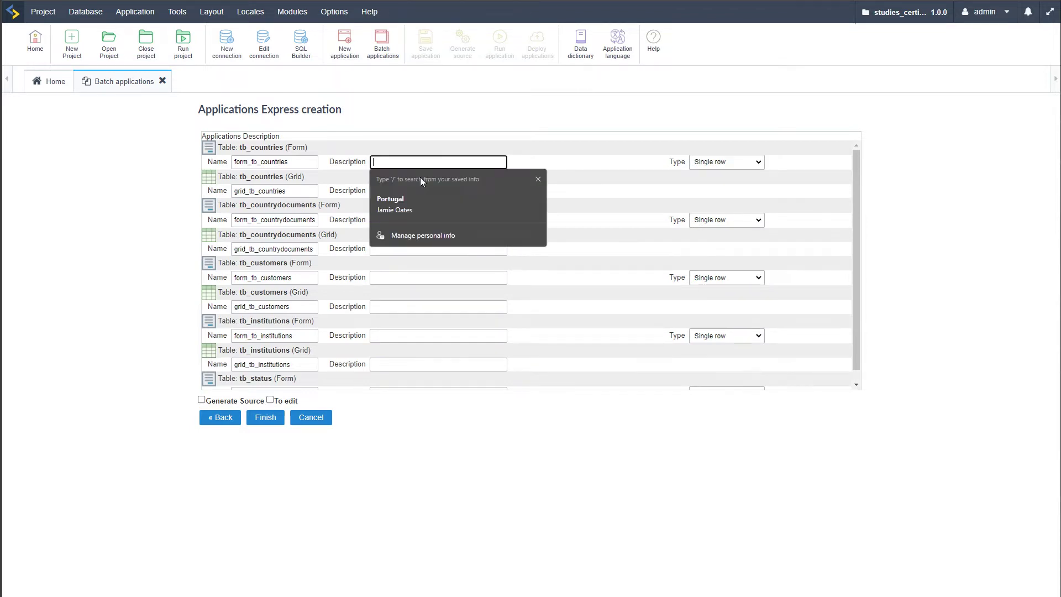
click(624, 205)
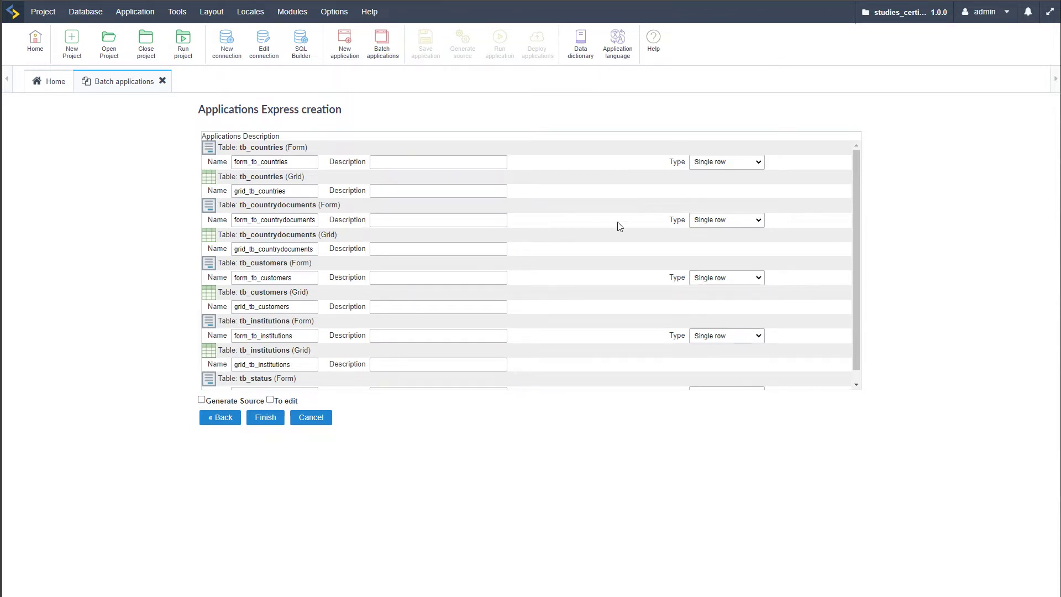
scroll(613, 238, down, 1)
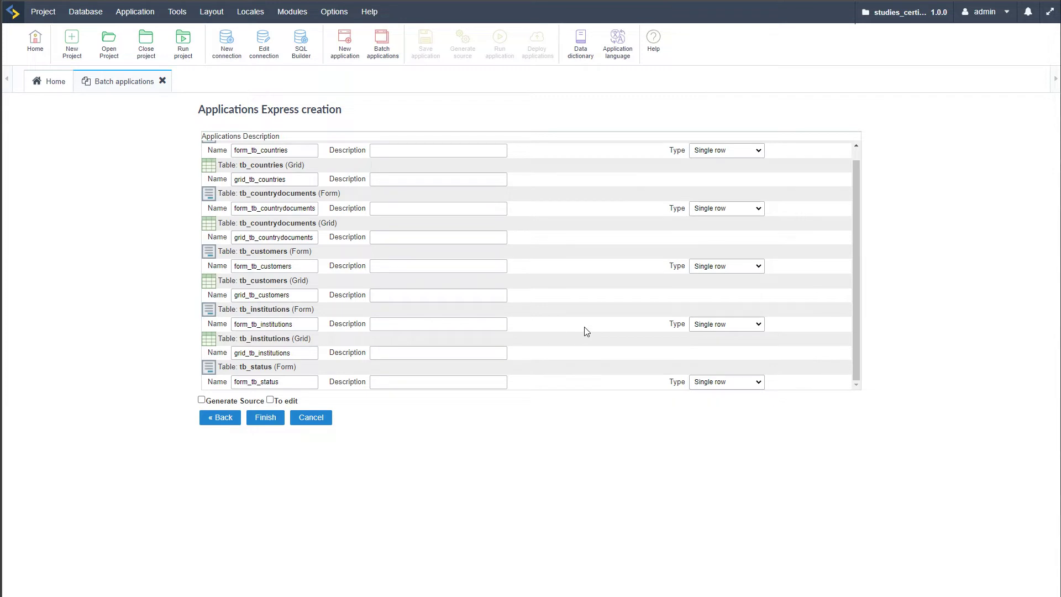
scroll(586, 332, up, 1)
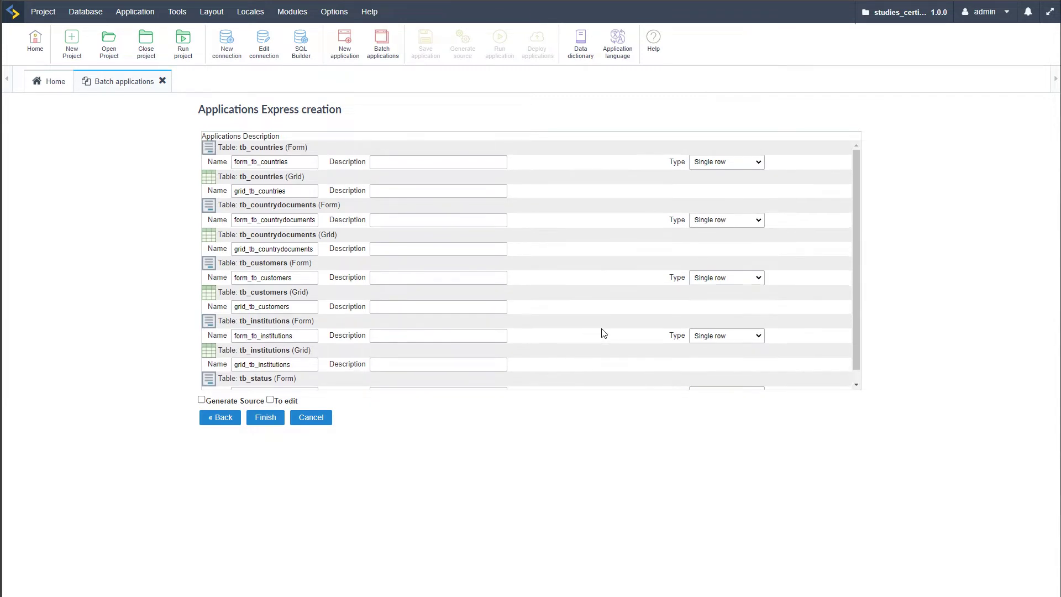
Keep the tb_countries form as Single row and set the tb_status form to Multiple rows
click(757, 165)
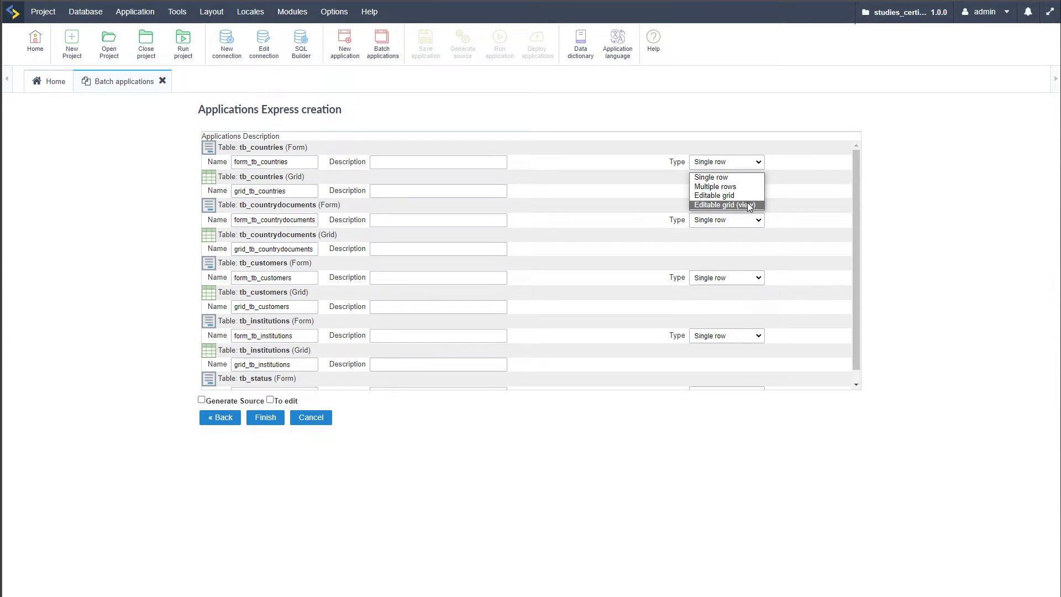
click(615, 167)
click(358, 226)
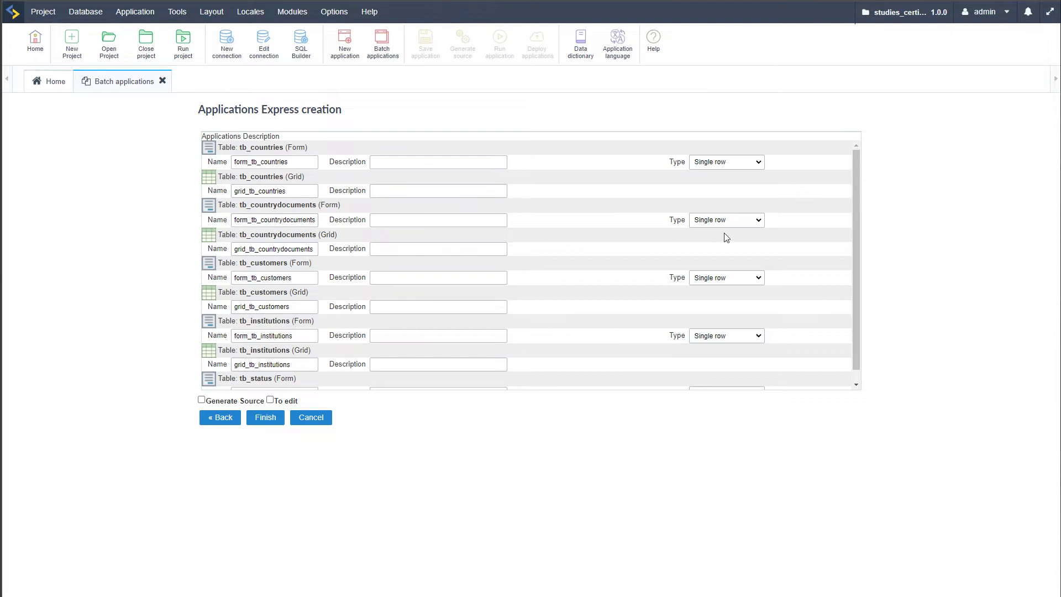
scroll(761, 282, down, 1)
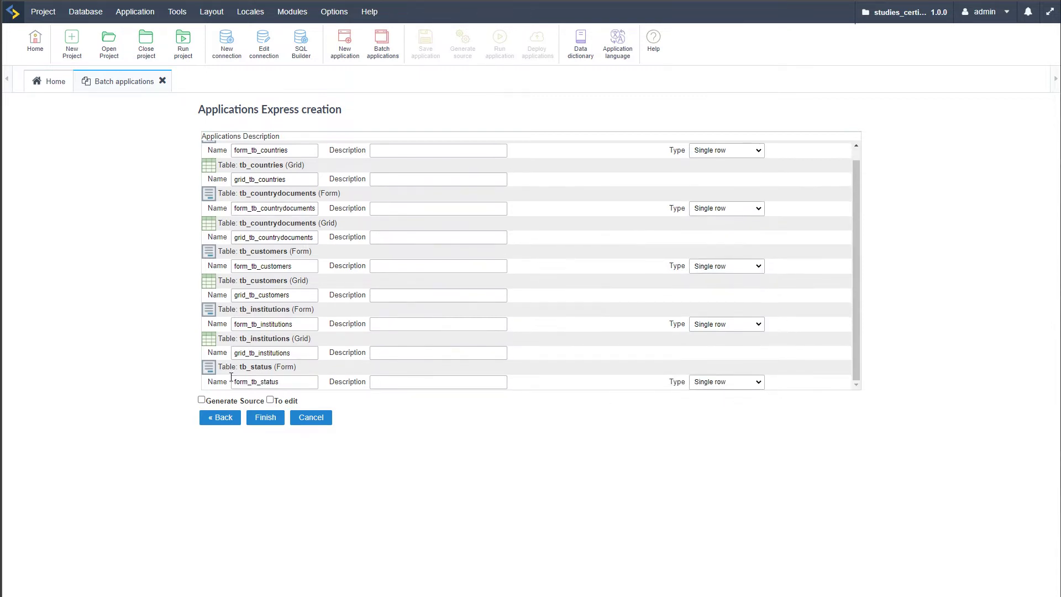
click(742, 381)
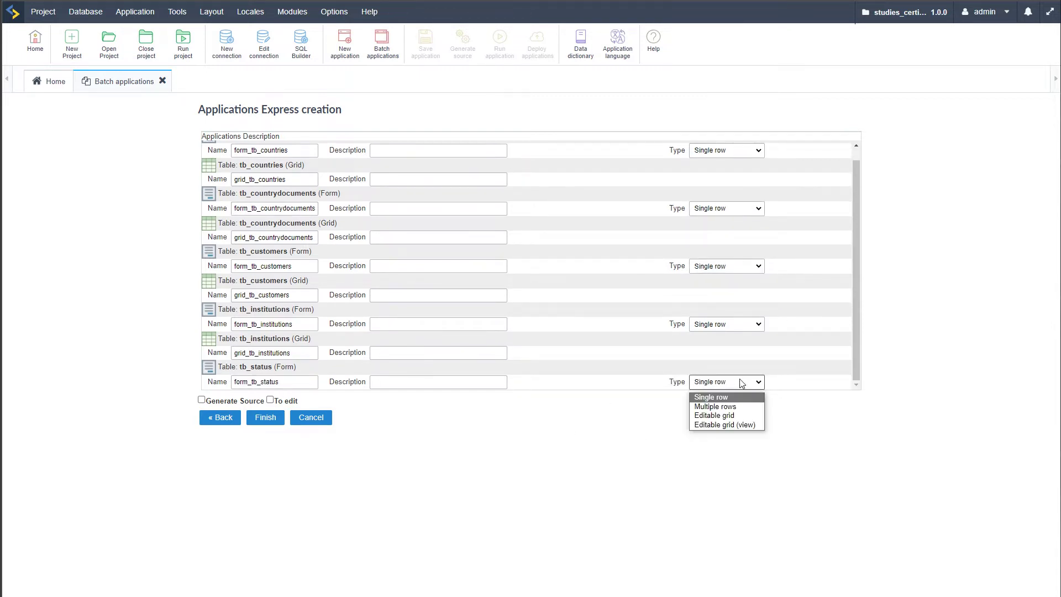
click(718, 407)
scroll(578, 202, up, 1)
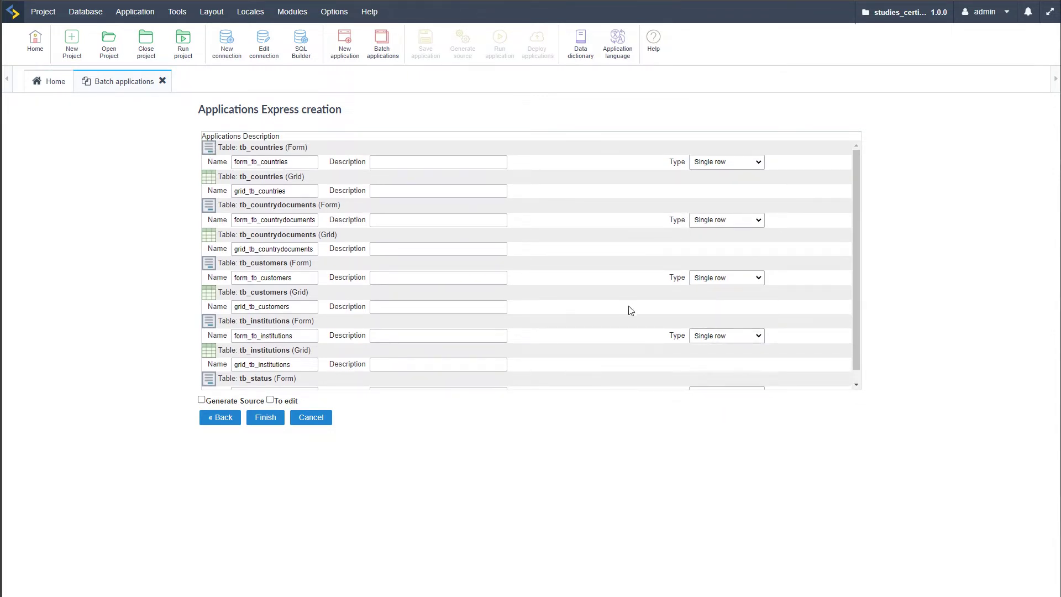
scroll(604, 346, down, 1)
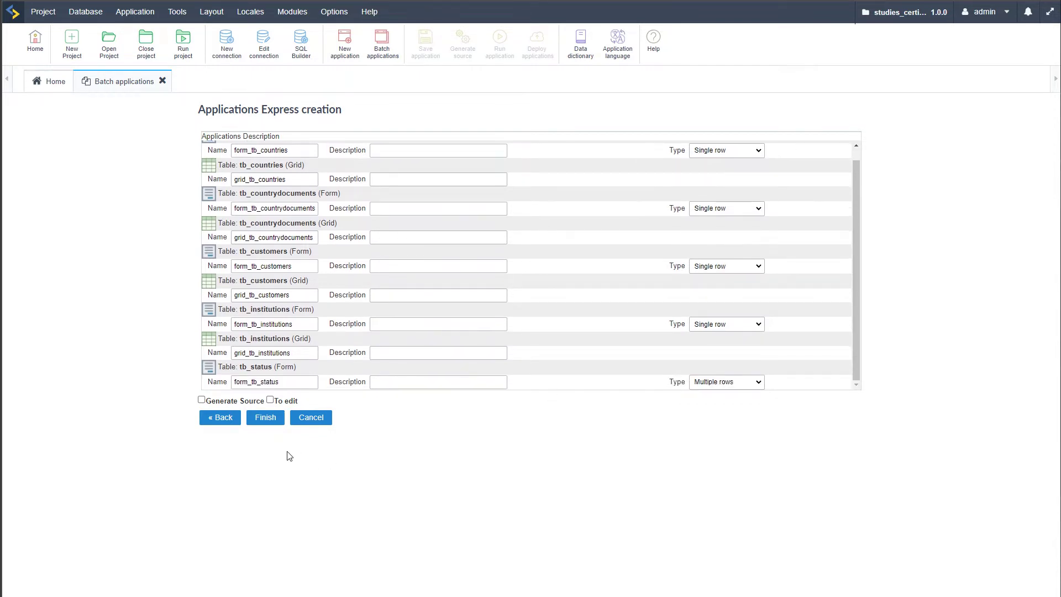
Enable Generate Source and To edit, then create all the listed applications
click(202, 400)
click(269, 399)
click(270, 423)
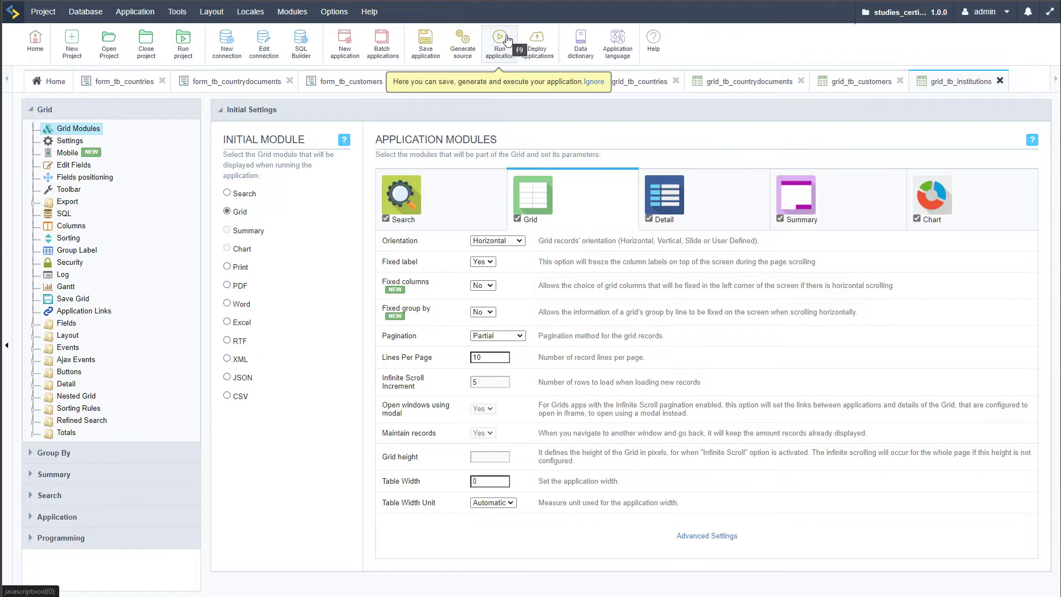
Run the form_tb_countries application to open the countries update form
click(114, 83)
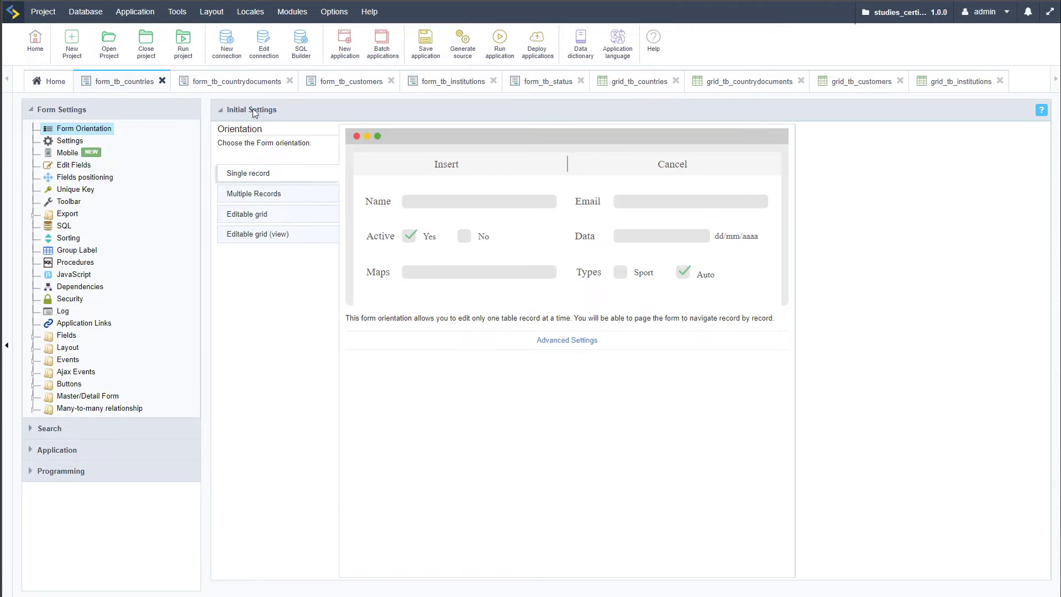
click(500, 42)
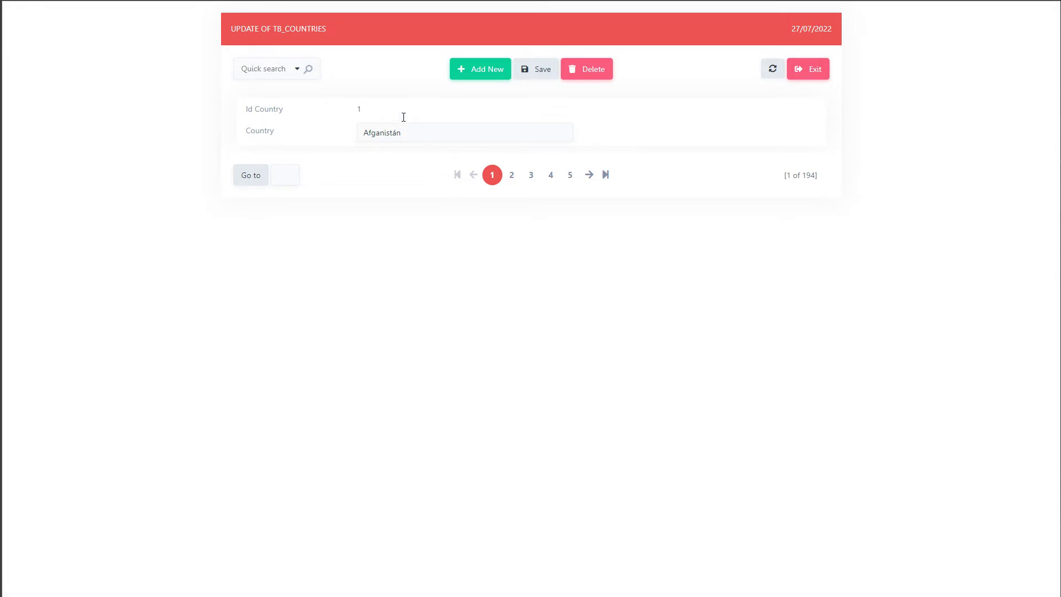
Page forward through several country records, then jump back to the first record
click(512, 178)
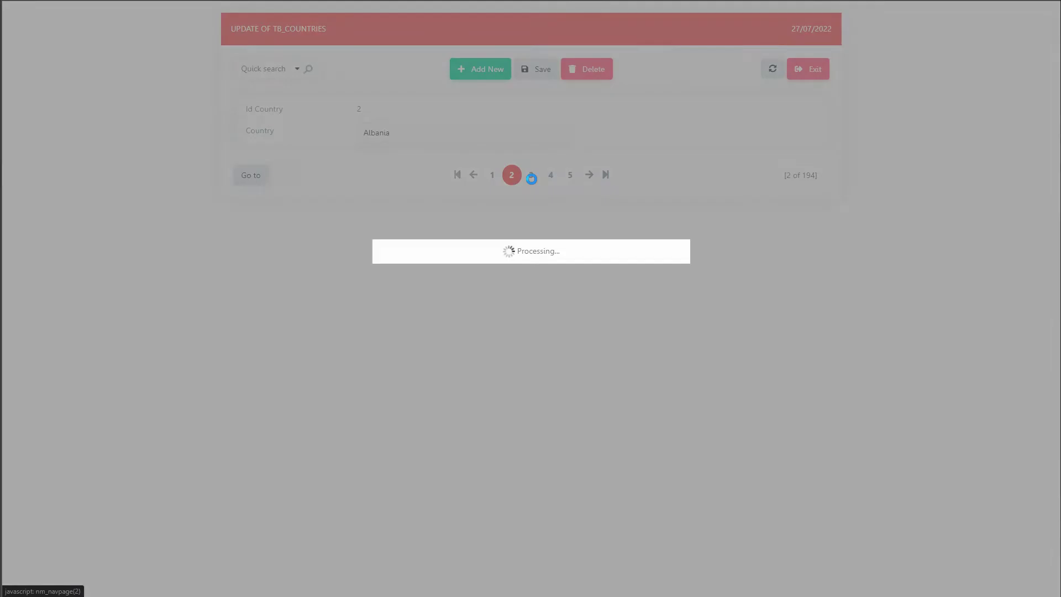
click(530, 175)
click(554, 177)
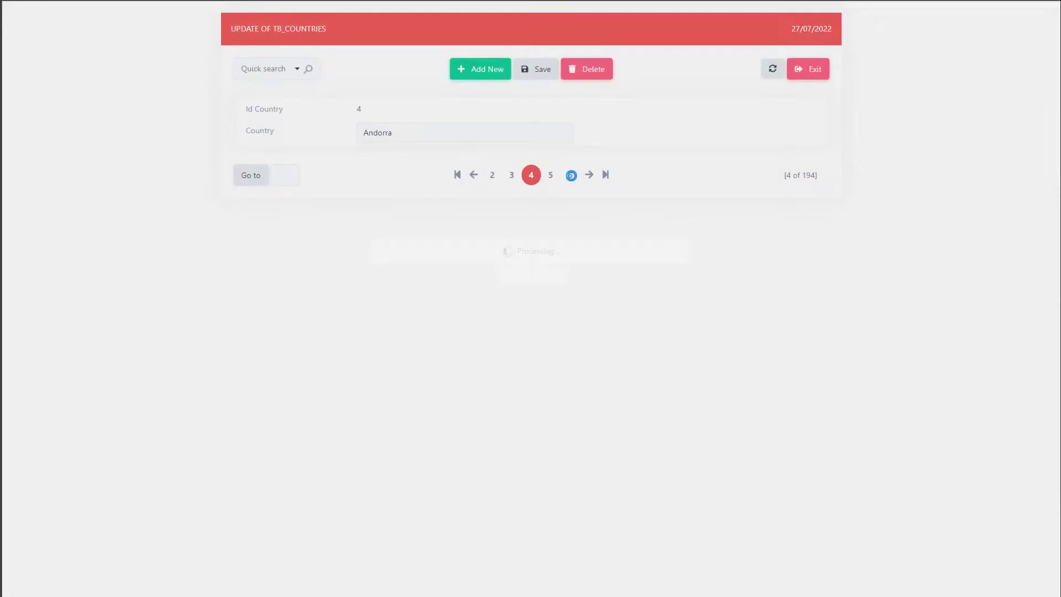
click(570, 175)
click(457, 175)
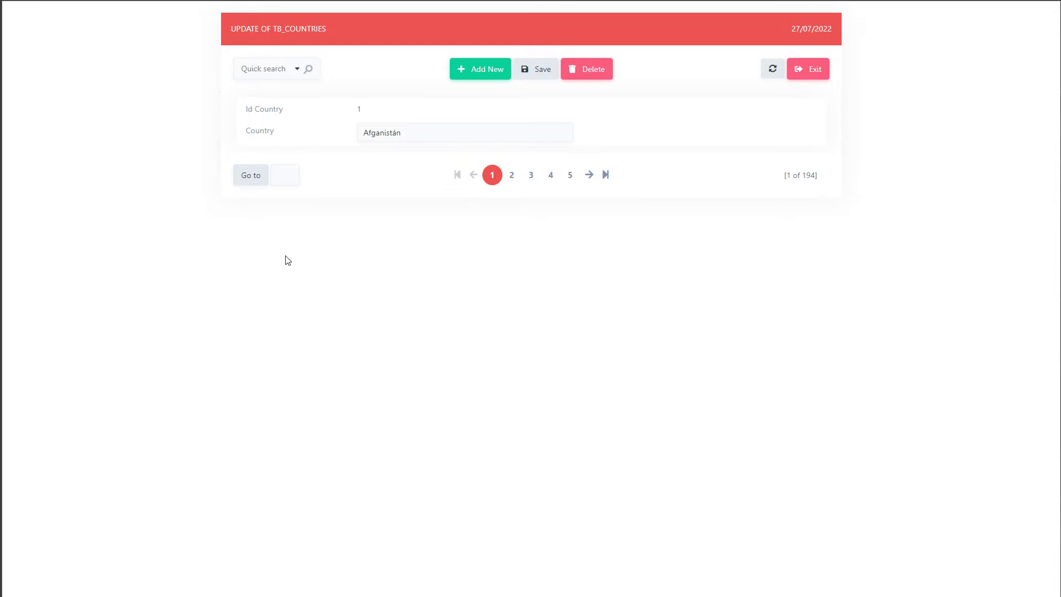
Check the record jump box and record count, then return to the Scriptcase development tab
click(283, 175)
drag(785, 175, 823, 179)
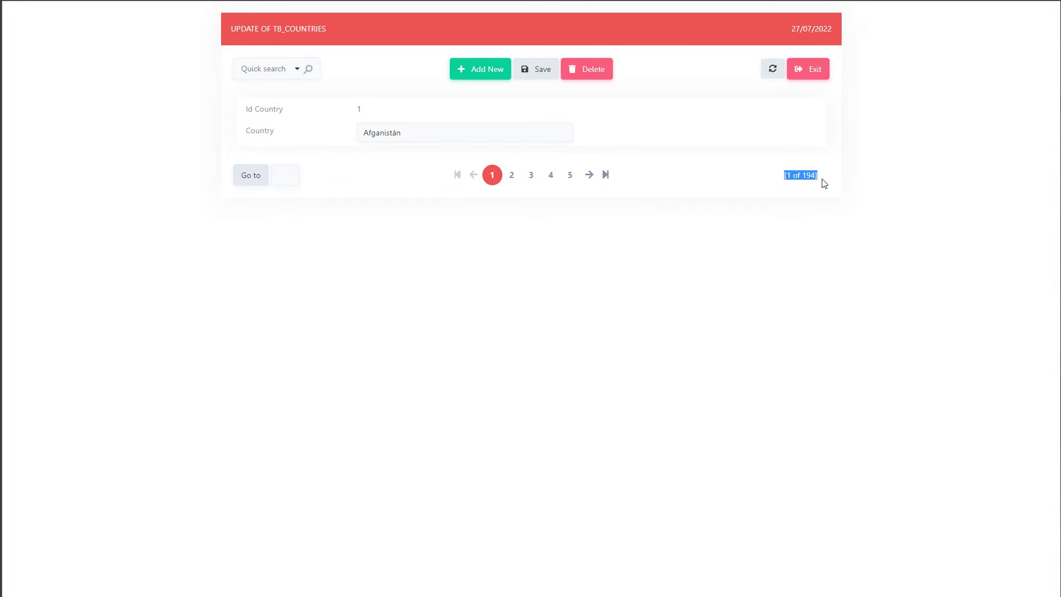
click(812, 283)
mouse_move(11, 33)
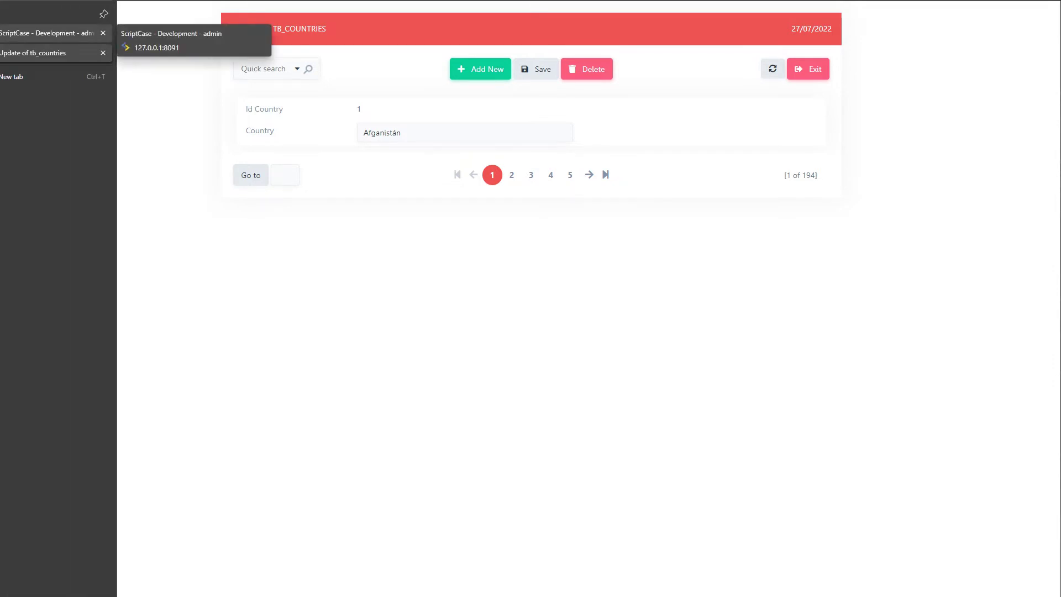
click(44, 34)
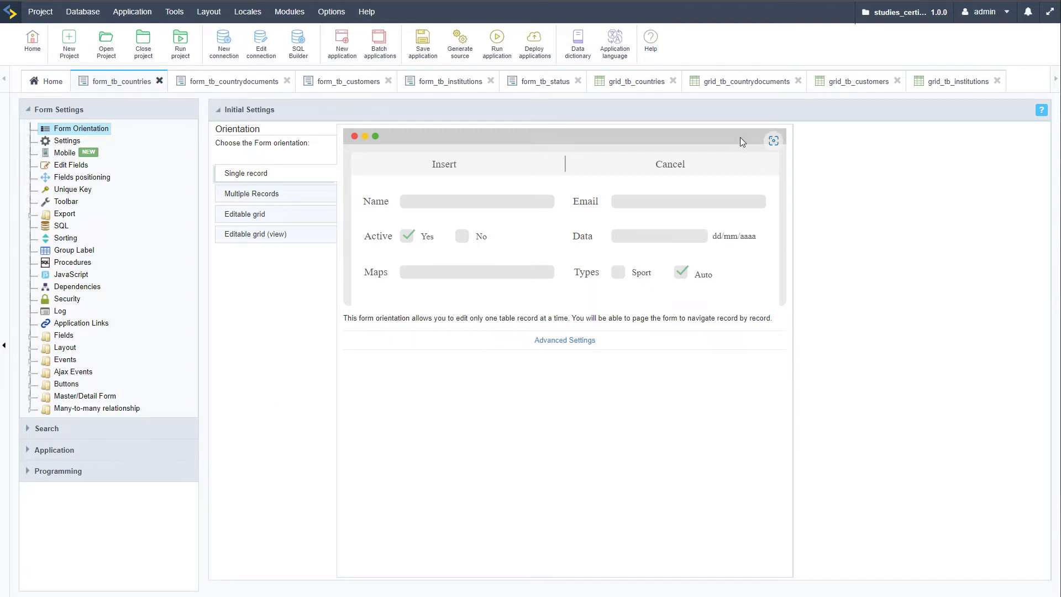
Run grid_tb_countries, open Afganistán's record, go back to the list, and return to the editor
click(631, 85)
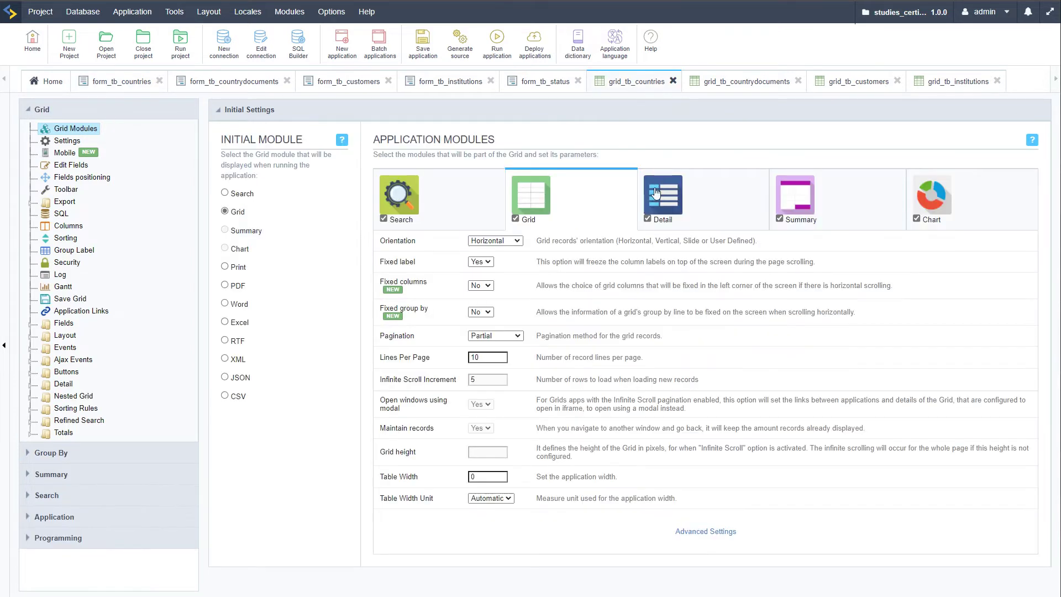
click(499, 43)
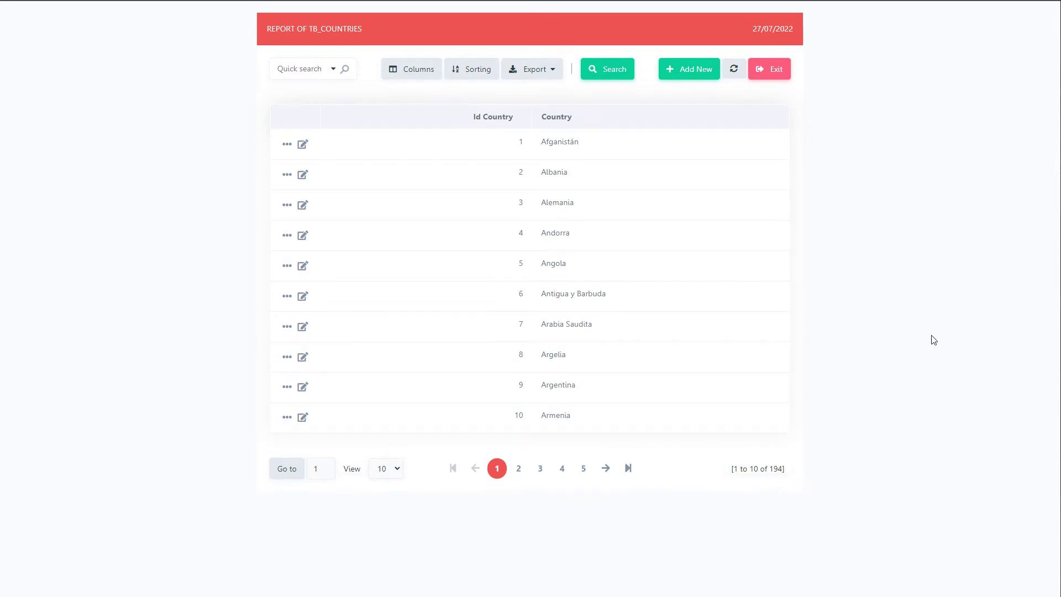
click(302, 145)
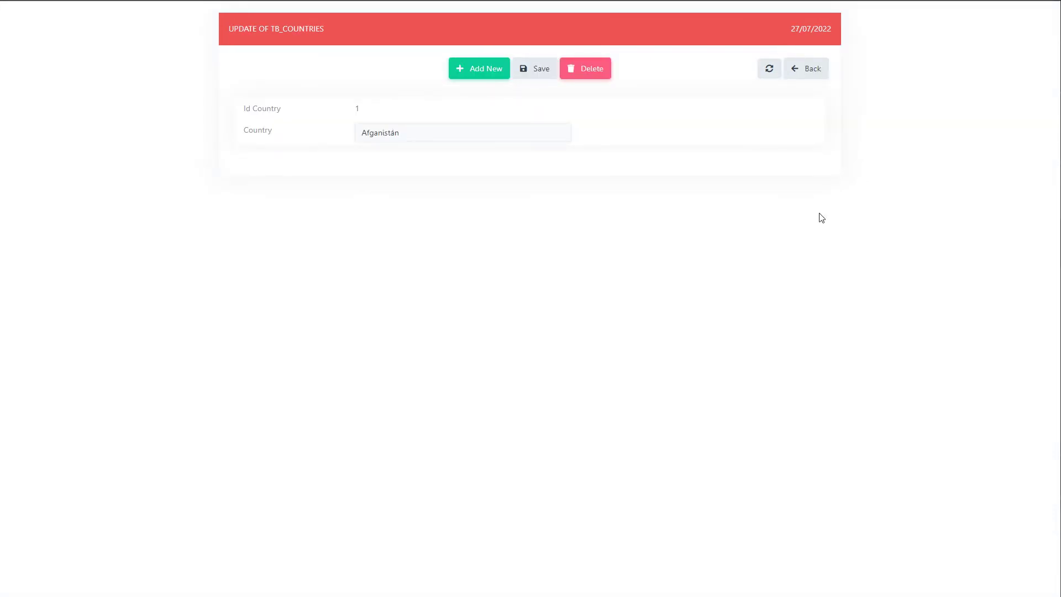
click(815, 73)
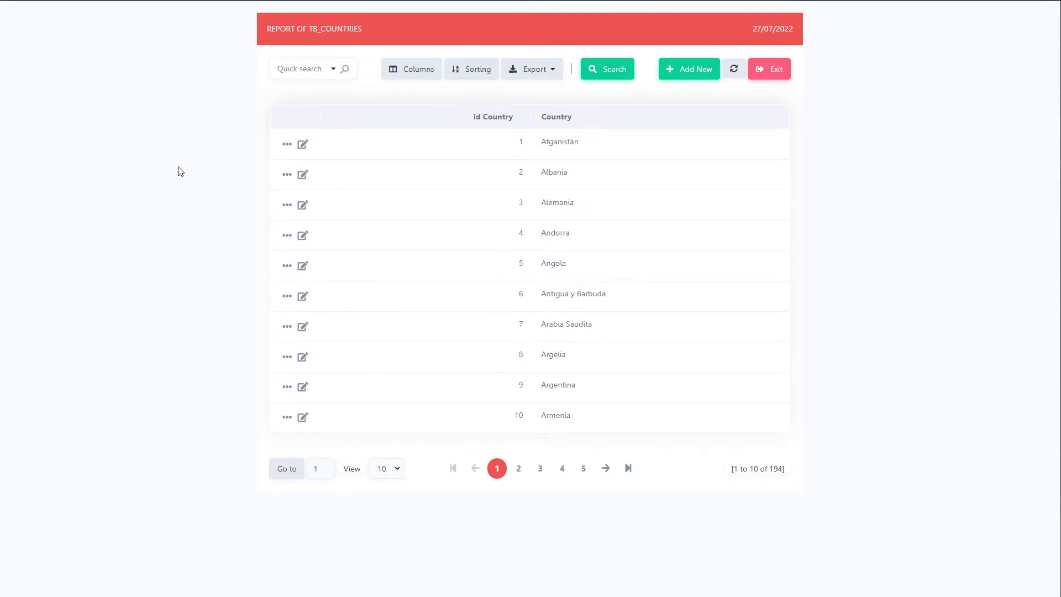
click(155, 1)
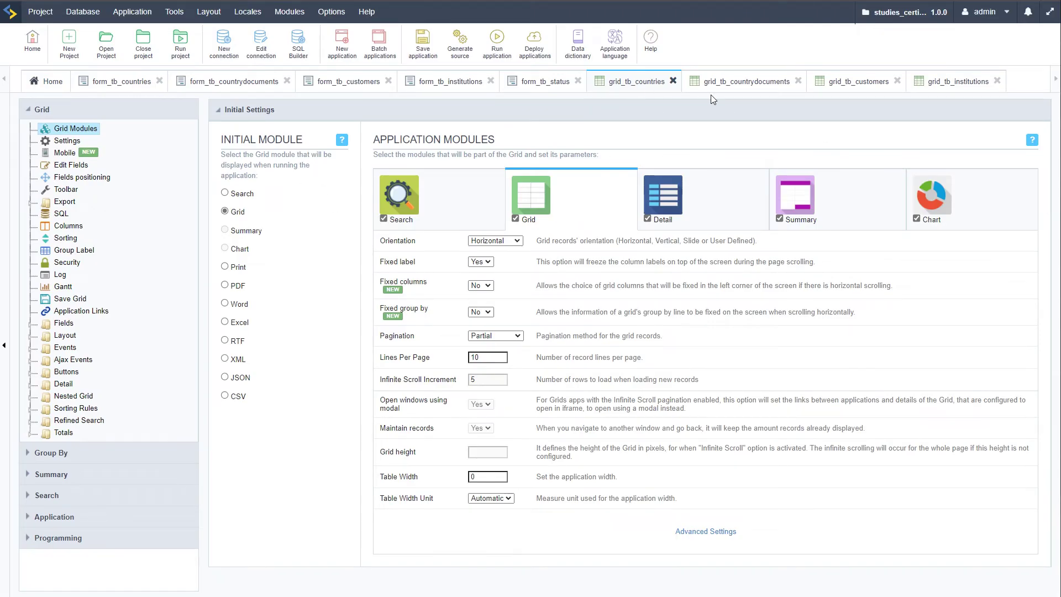
Run grid_tb_countrydocuments, check the DNI record's numeric Country Id options, then return to the editor
click(750, 84)
click(496, 40)
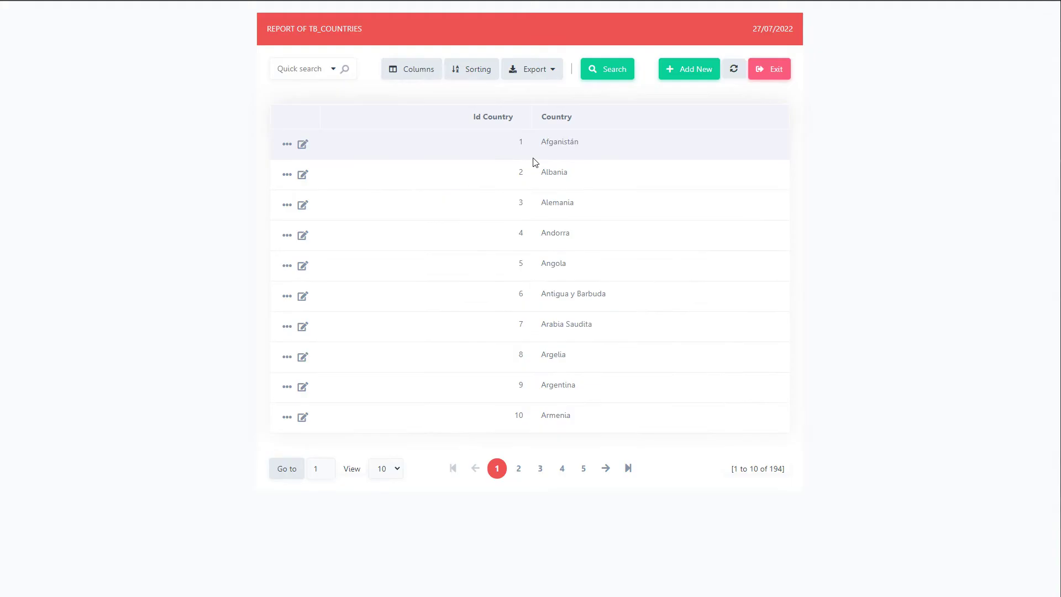
click(302, 144)
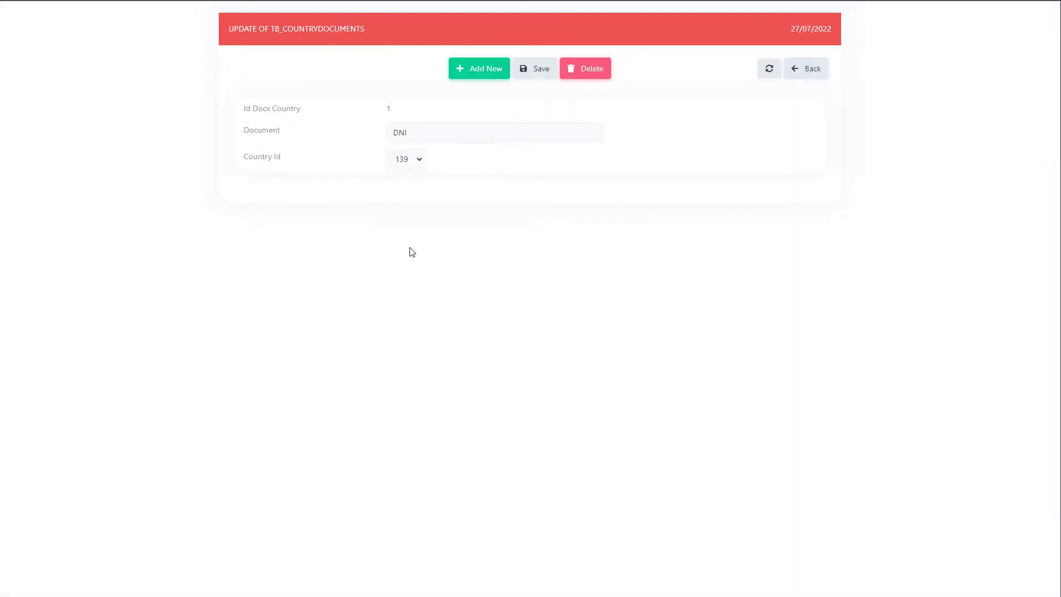
click(418, 160)
click(469, 168)
double_click(466, 135)
click(615, 160)
click(804, 69)
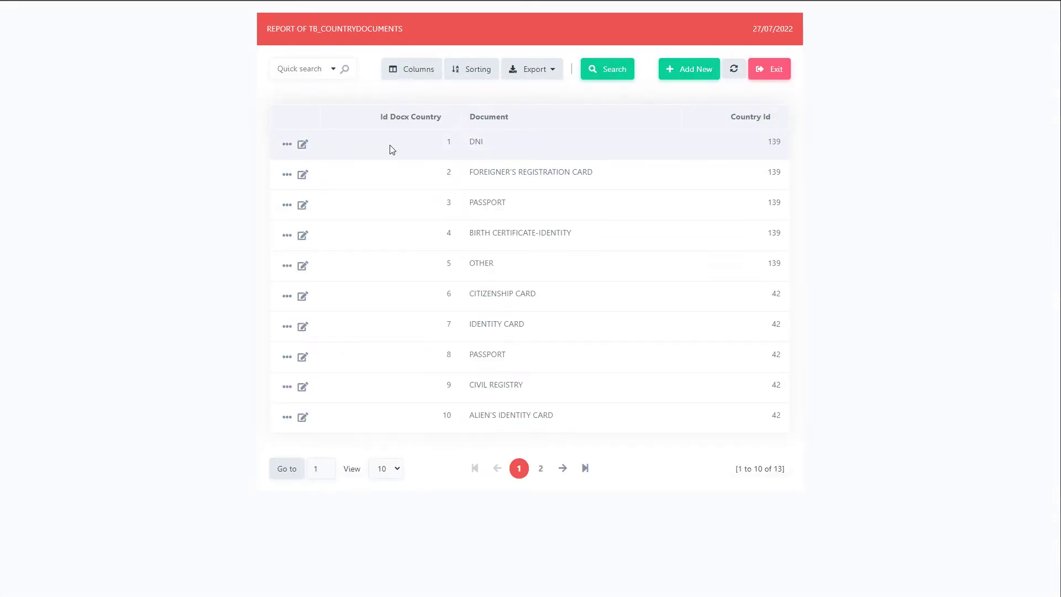
key(ctrl+shift+Tab)
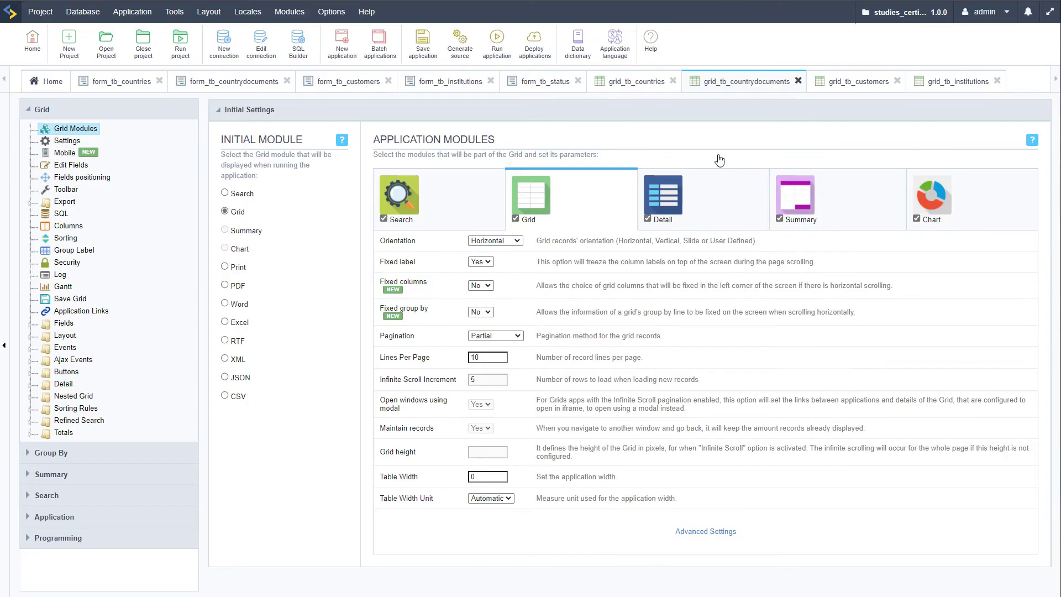
Set the Country_id field's Lookup Method to Automatic and focus its SQL Select Statement box
click(31, 325)
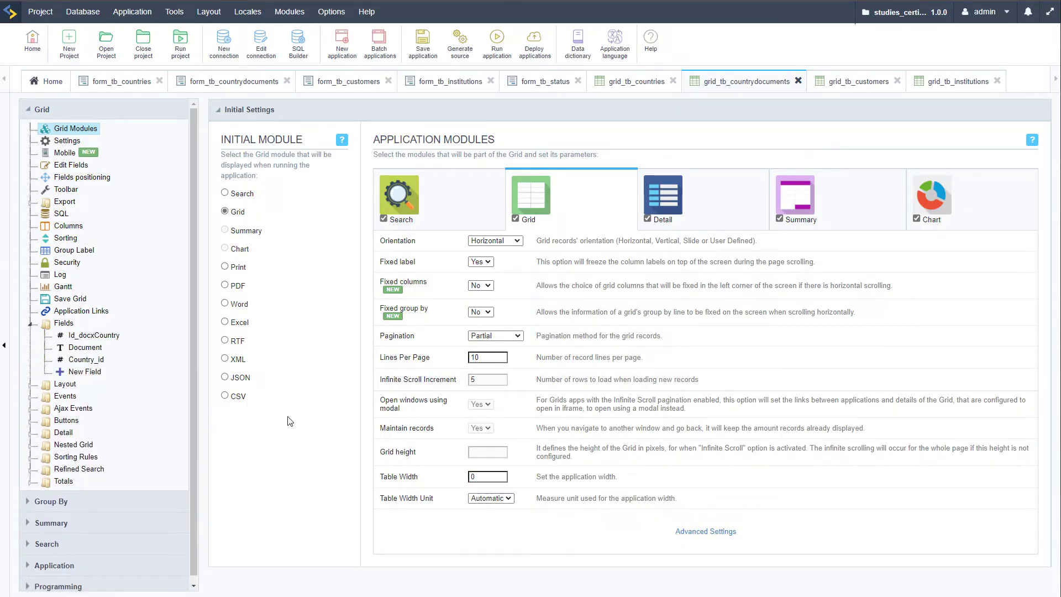
click(86, 360)
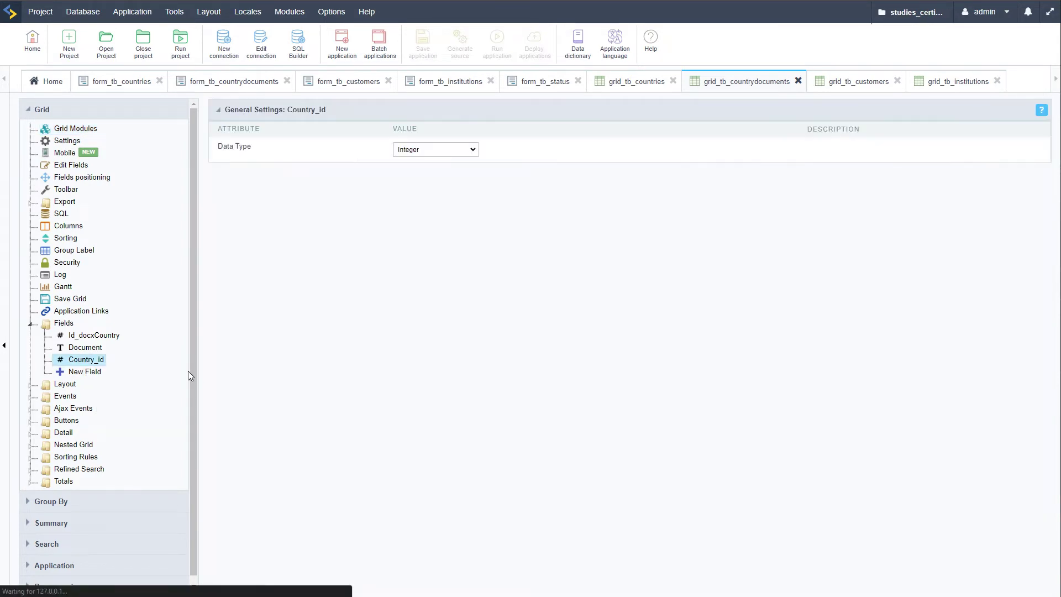
scroll(562, 345, down, 5)
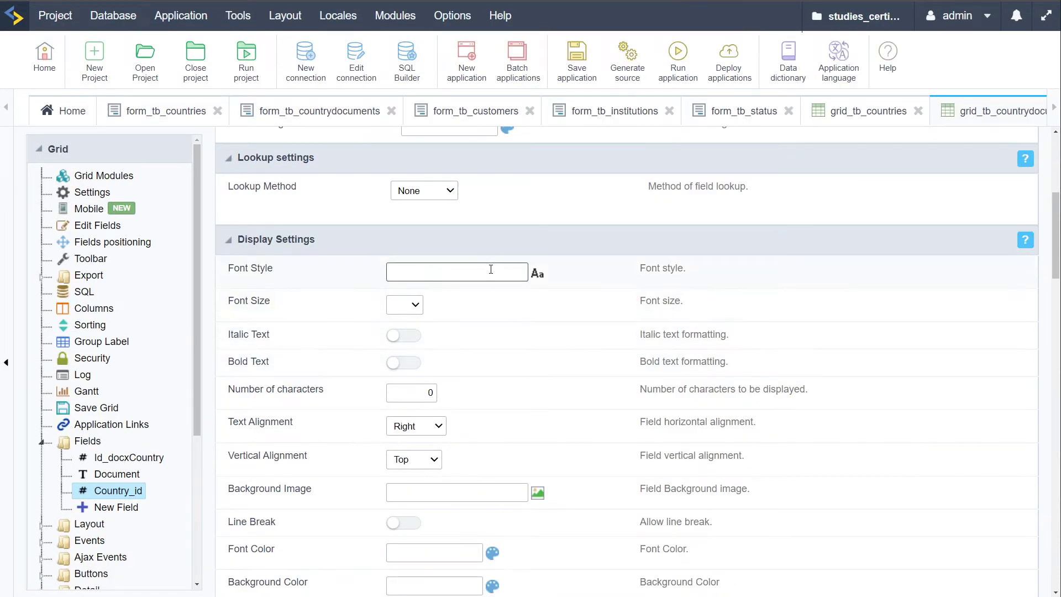
scroll(496, 220, down, 1)
scroll(496, 219, up, 1)
click(450, 192)
click(444, 221)
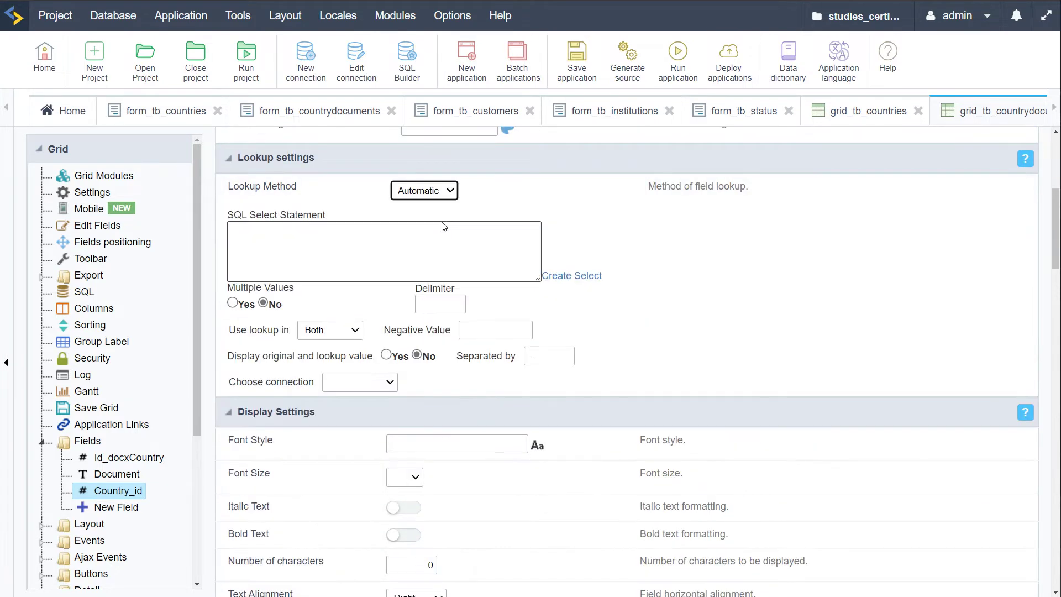
click(362, 240)
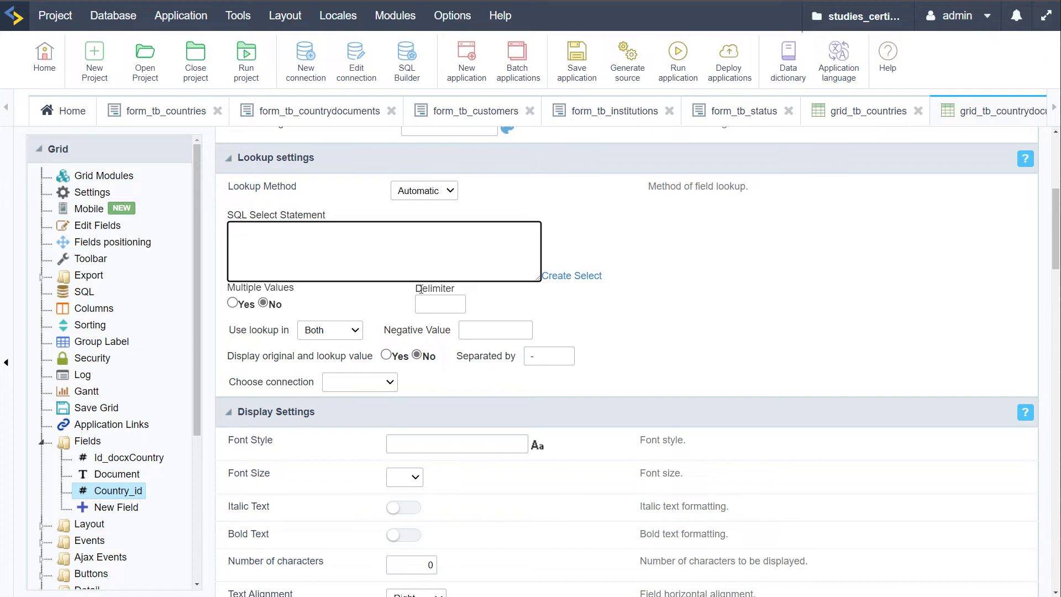
Build the lookup select on table tb_countries with Id_Country as the key field
click(581, 277)
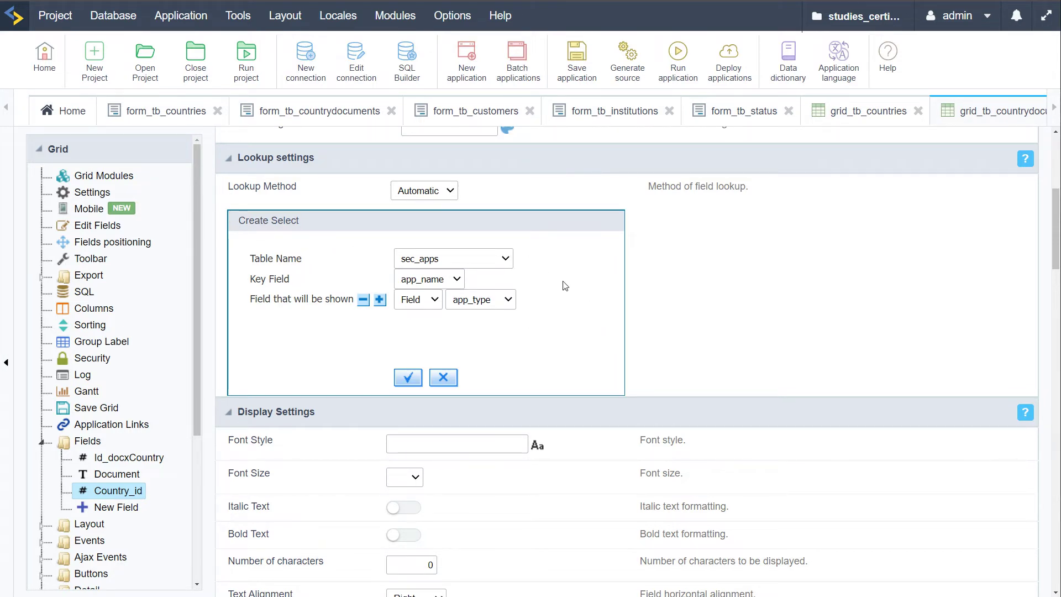
click(505, 261)
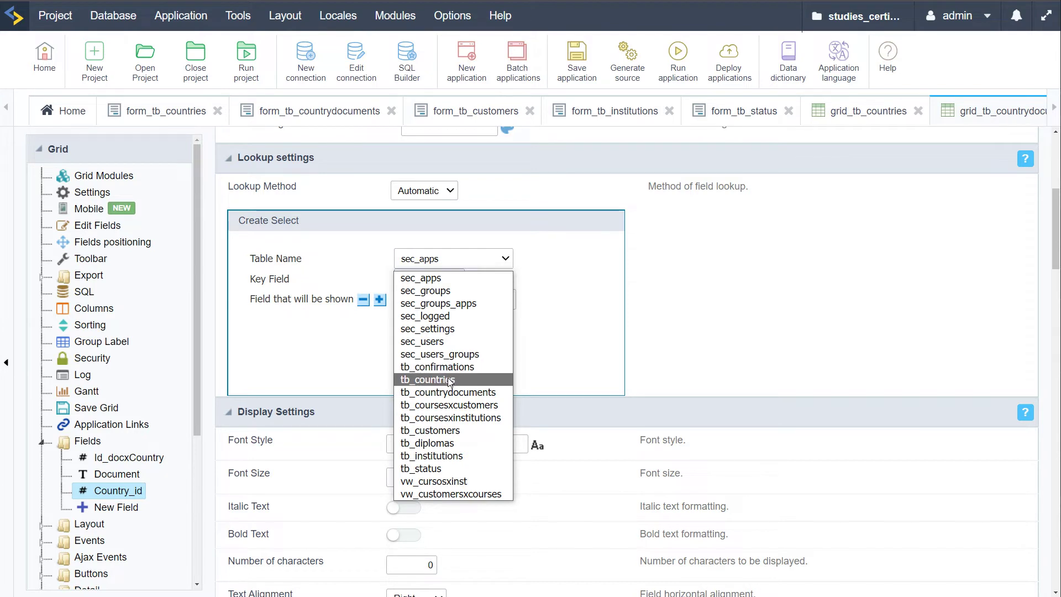
click(474, 380)
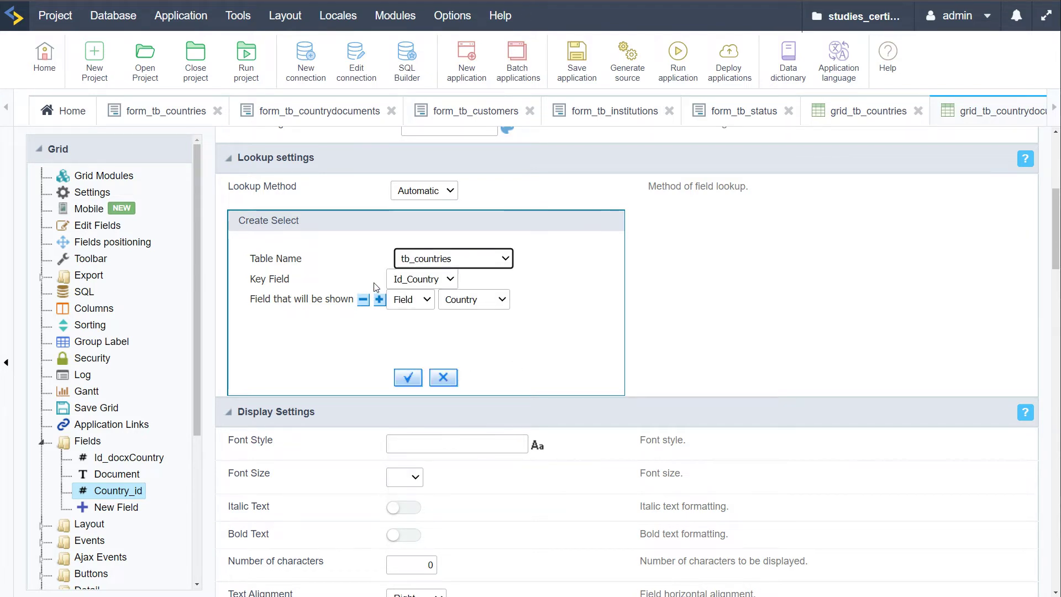
click(450, 281)
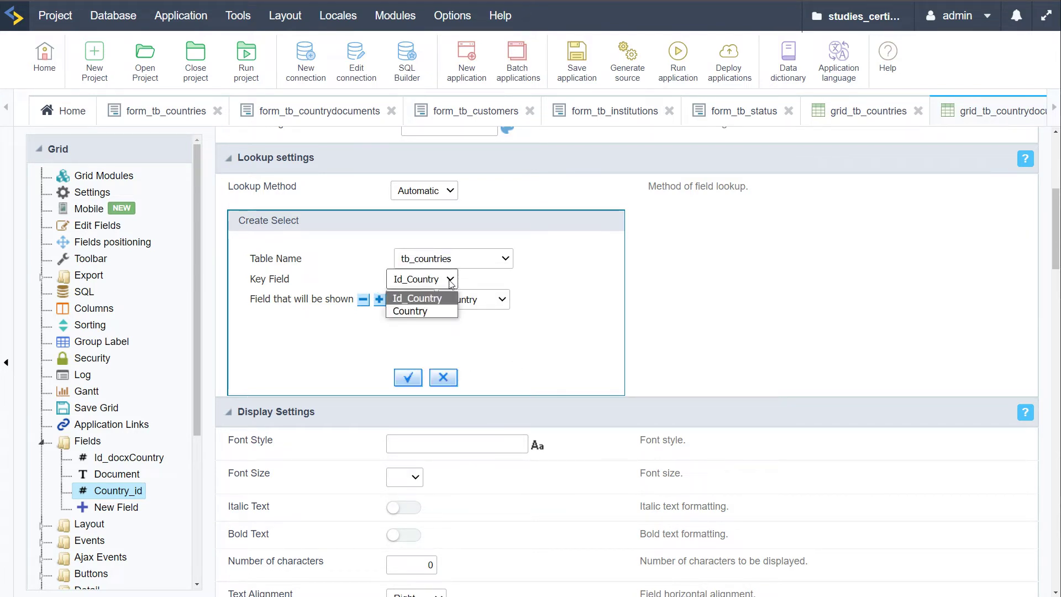
click(453, 280)
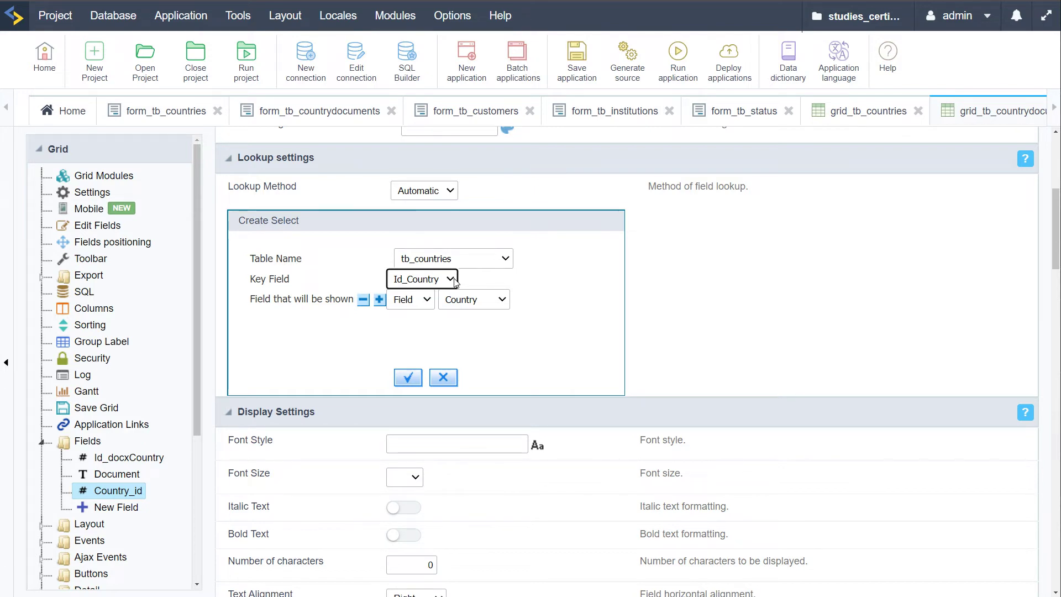
click(536, 284)
Display the Country field in the lookup and generate the SQL query
click(426, 300)
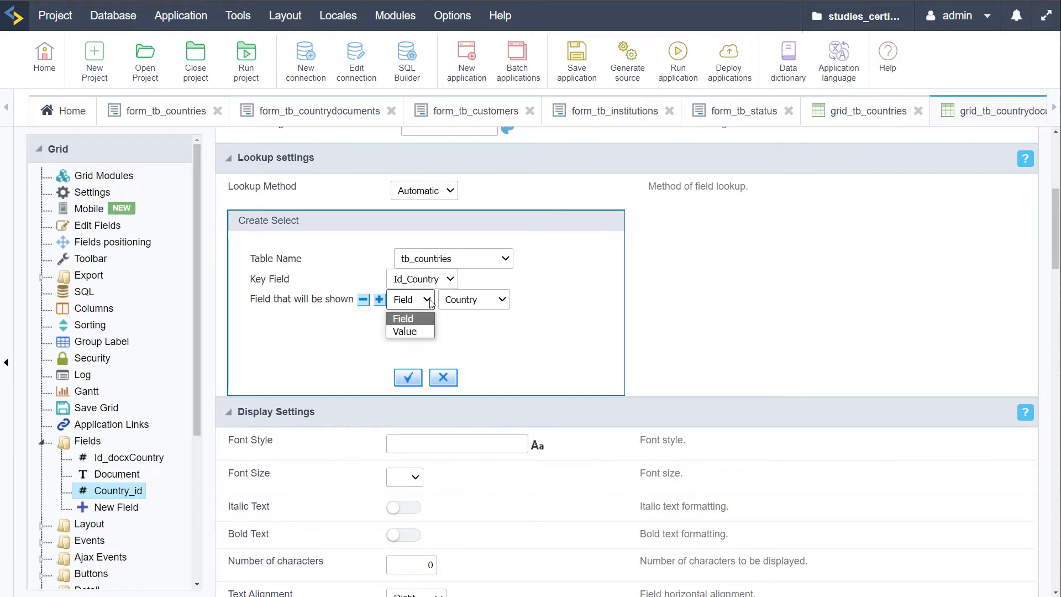
click(506, 302)
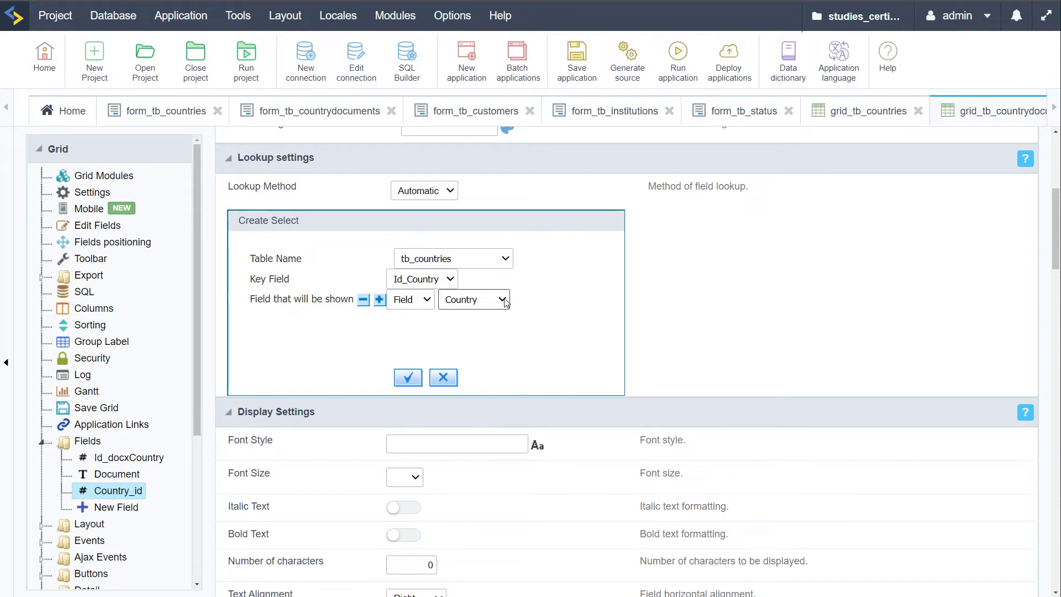
click(505, 301)
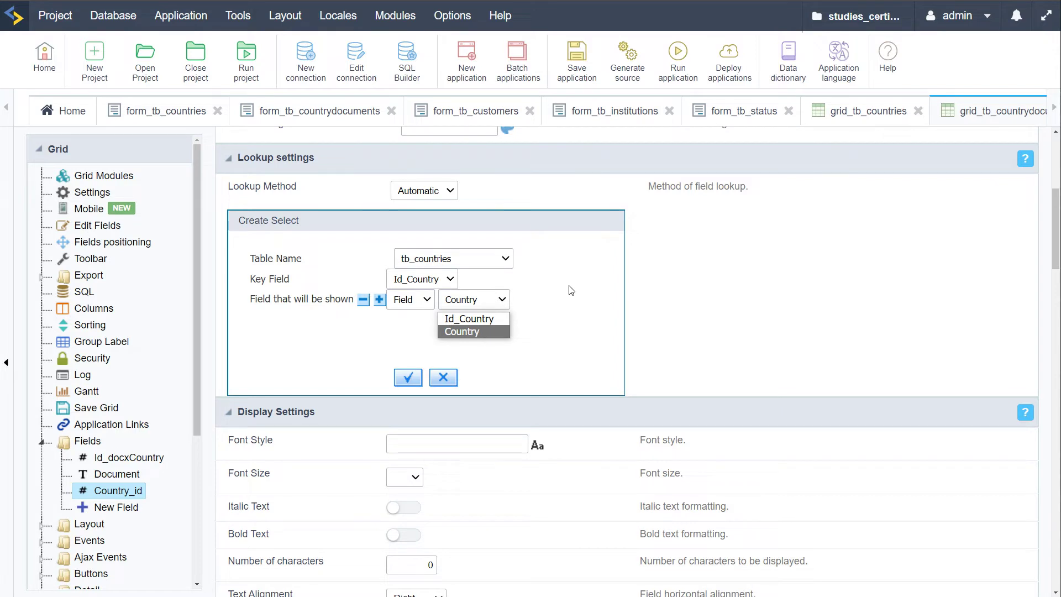
click(474, 319)
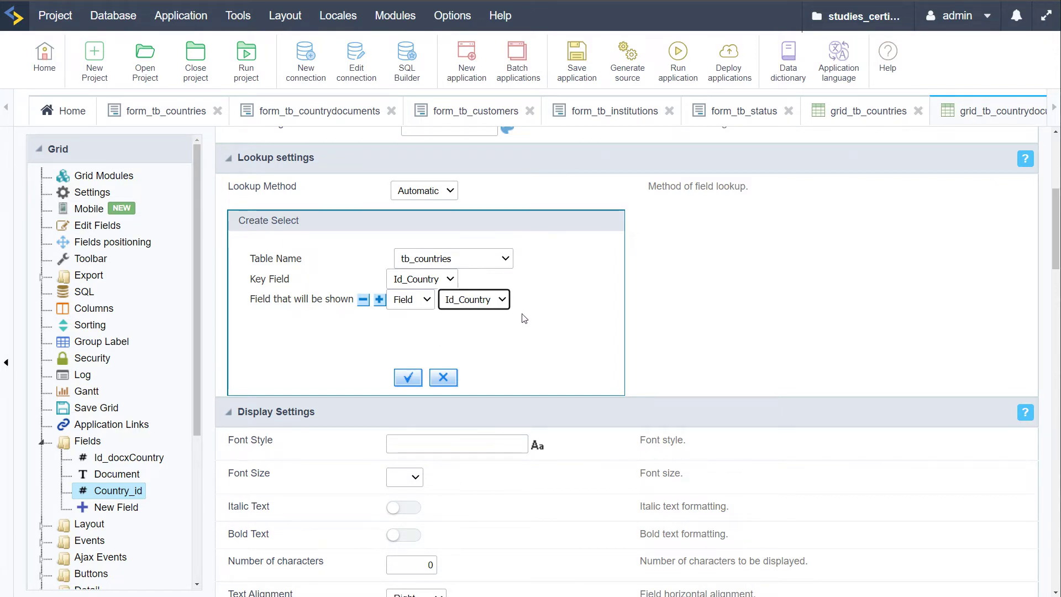
click(504, 300)
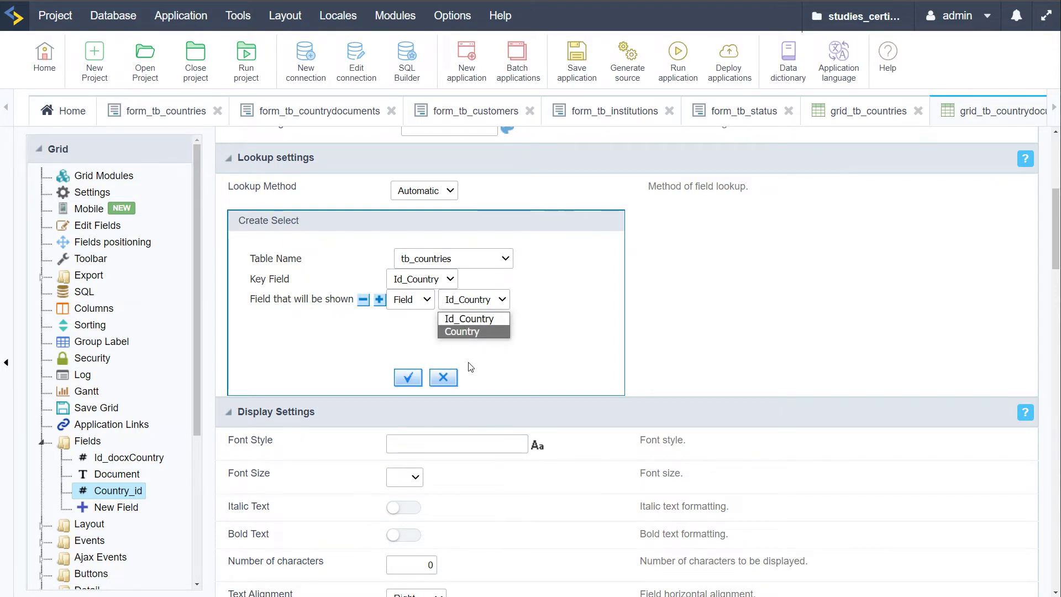
click(458, 332)
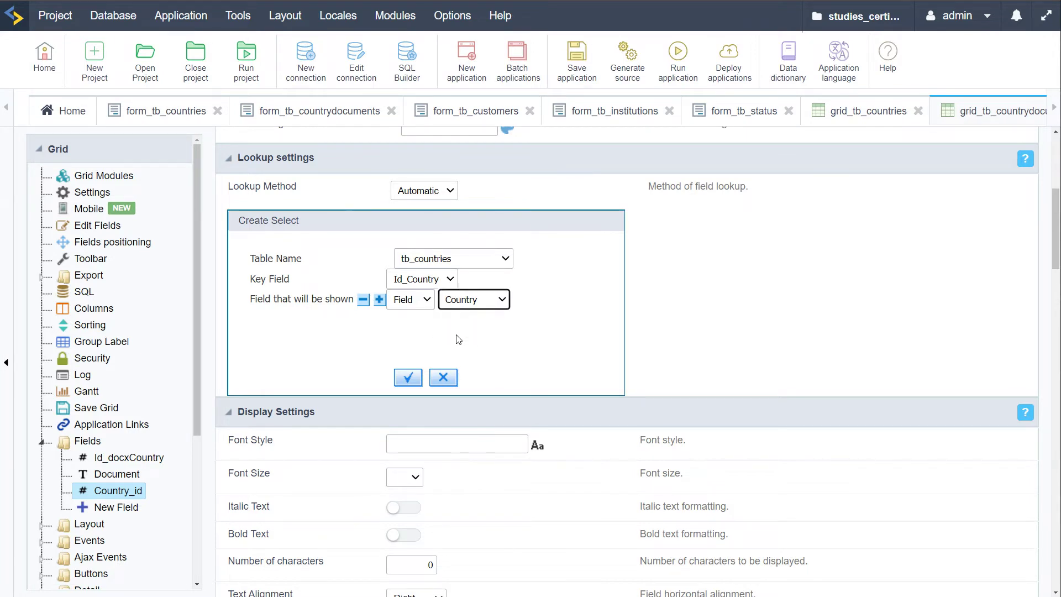
click(409, 379)
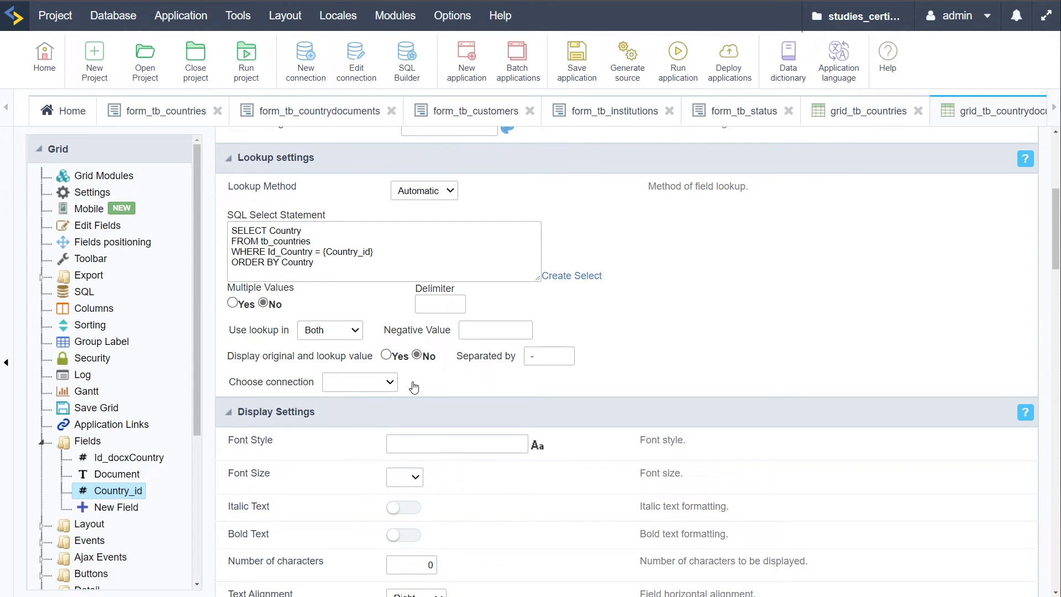
Set the lookup connection to conn_mysql and run the grid to test it
drag(342, 268, 217, 224)
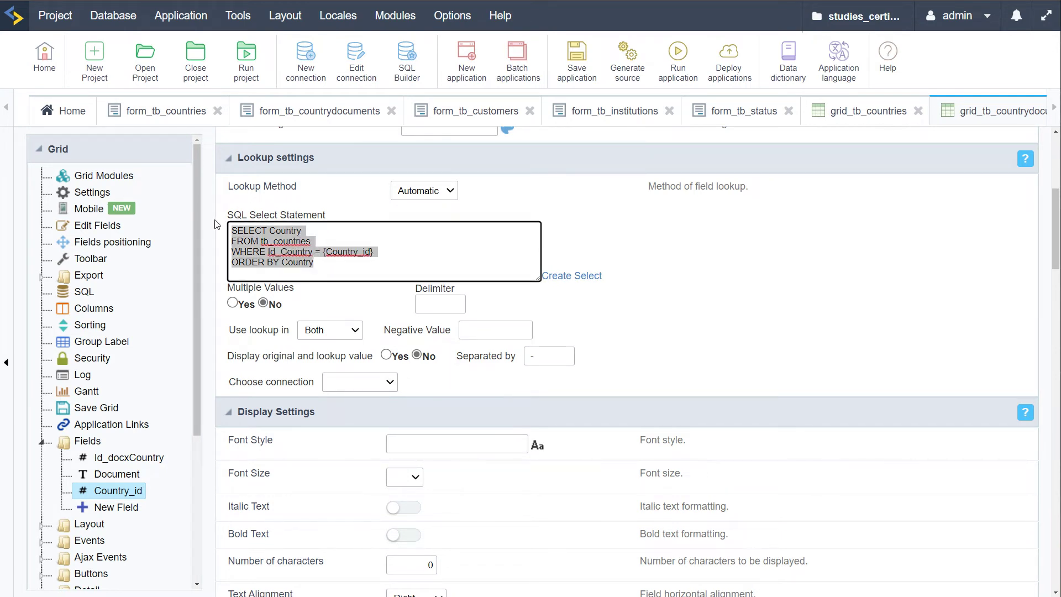
click(506, 262)
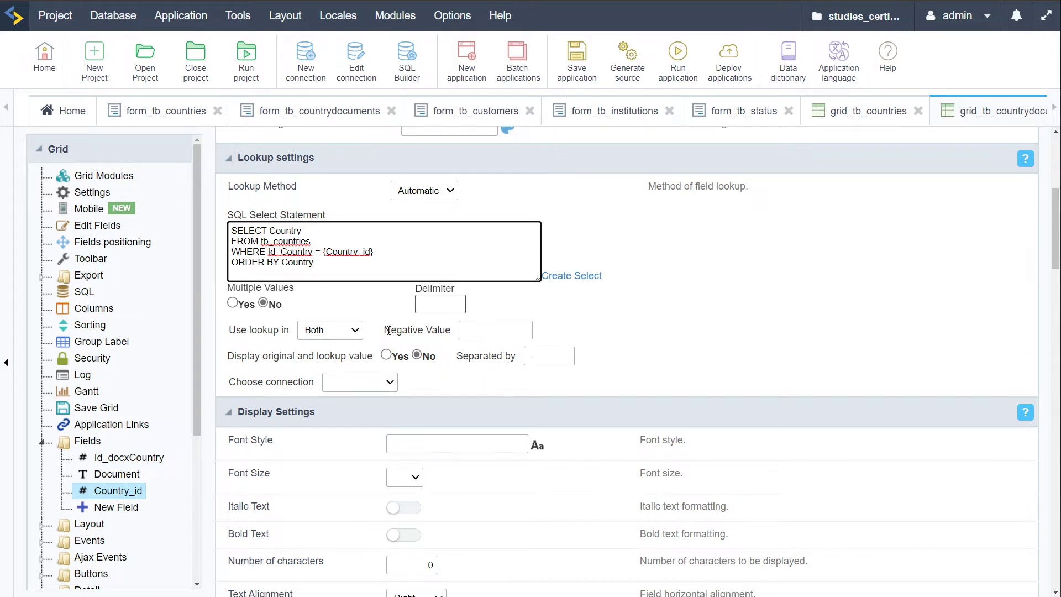
click(390, 384)
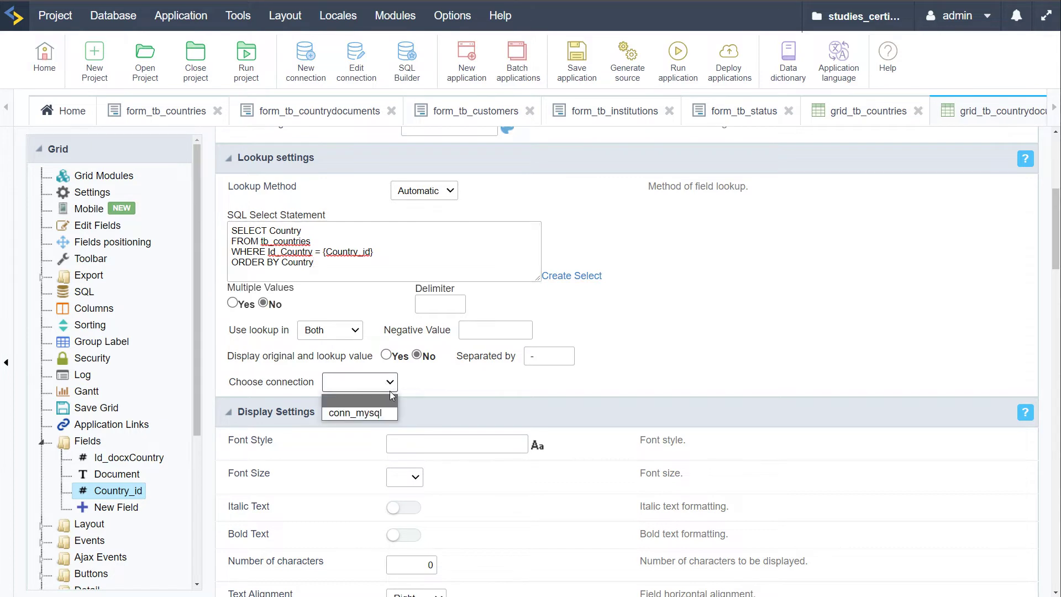
click(356, 413)
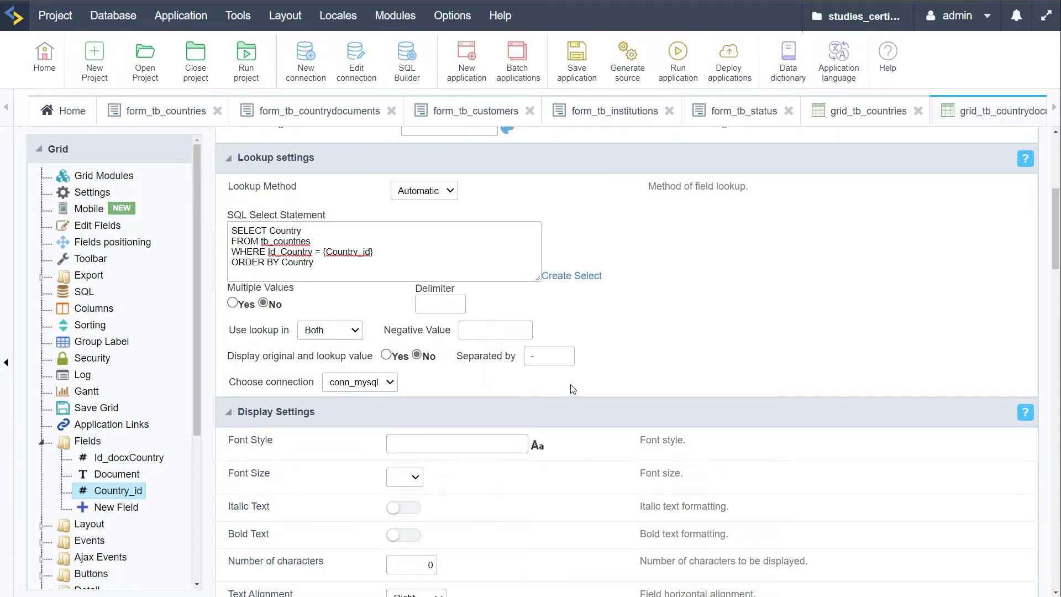
click(677, 55)
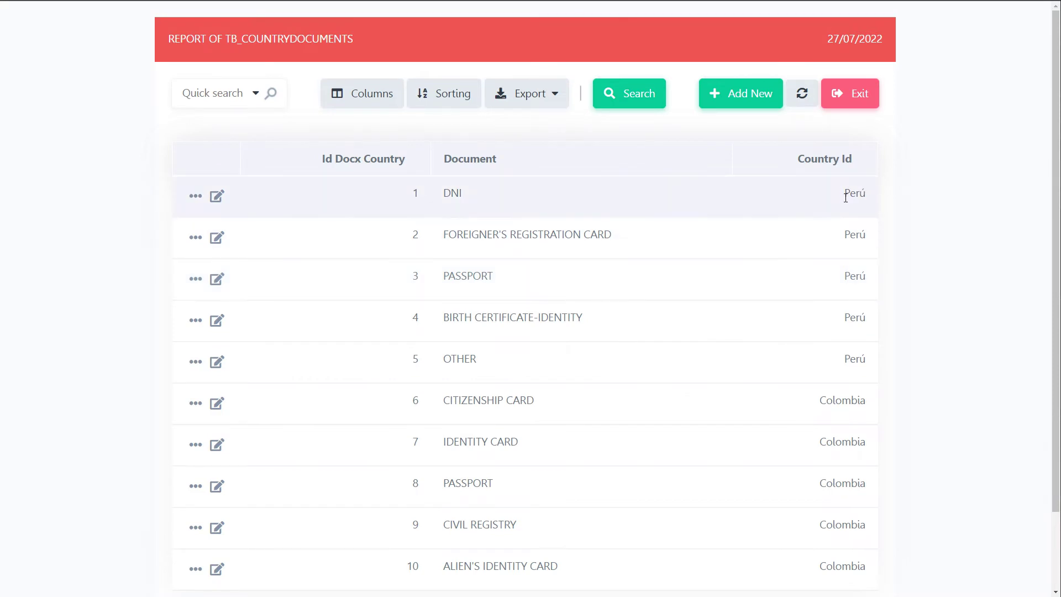
Confirm the Country Id column shows names like Perú, then return to the Scriptcase development page
drag(845, 234, 868, 238)
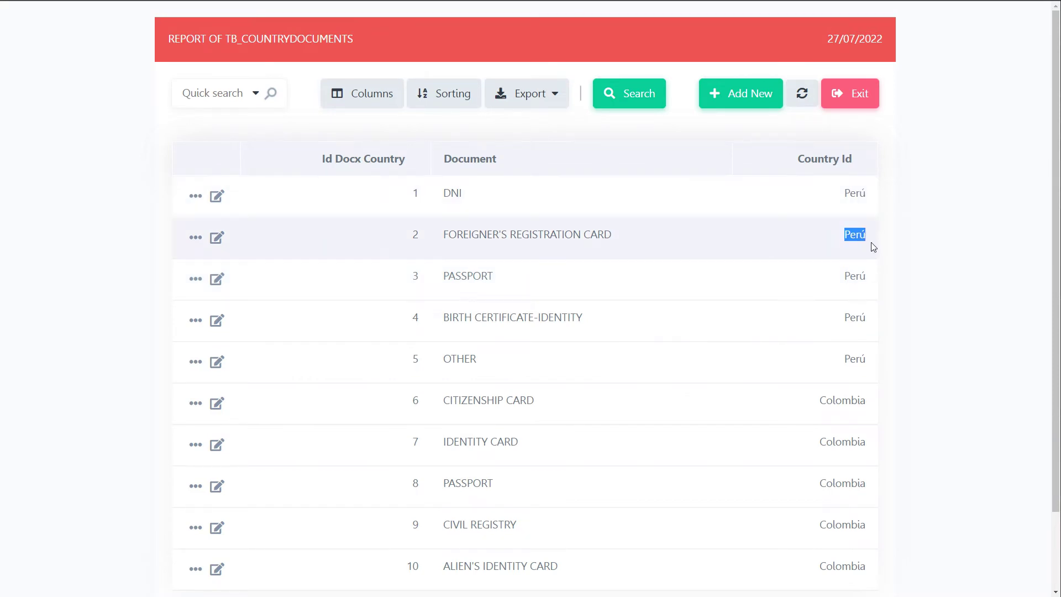
drag(850, 280, 905, 282)
click(930, 280)
scroll(933, 299, down, 2)
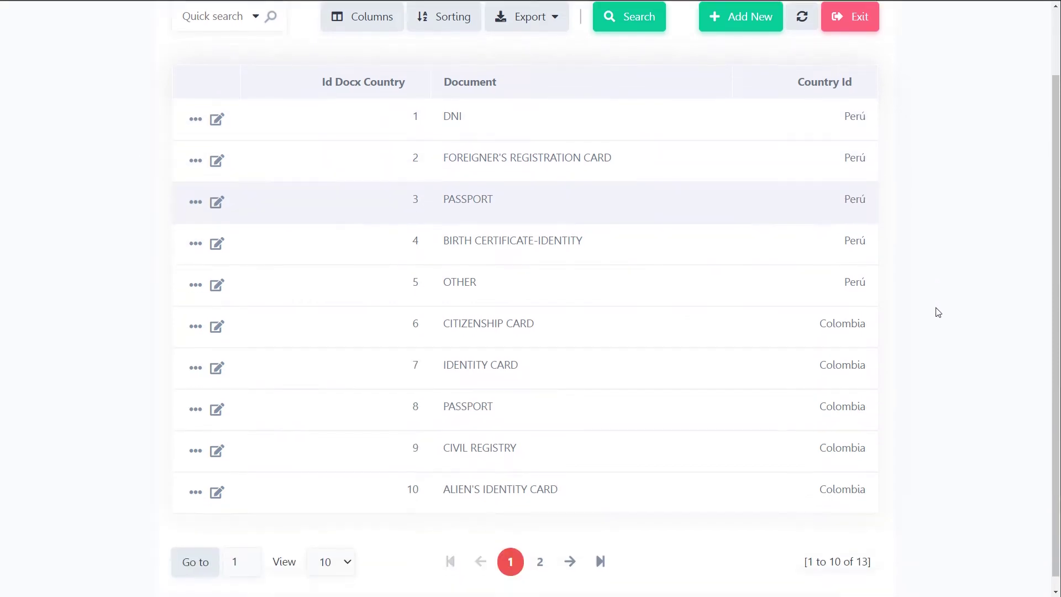
scroll(933, 314, up, 2)
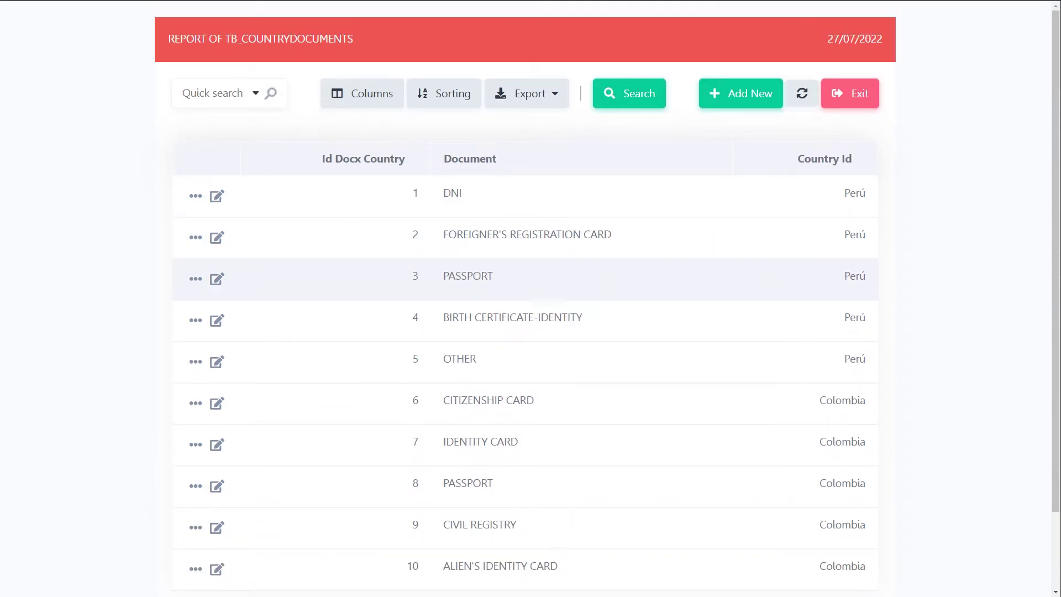
mouse_move(25, 62)
click(44, 33)
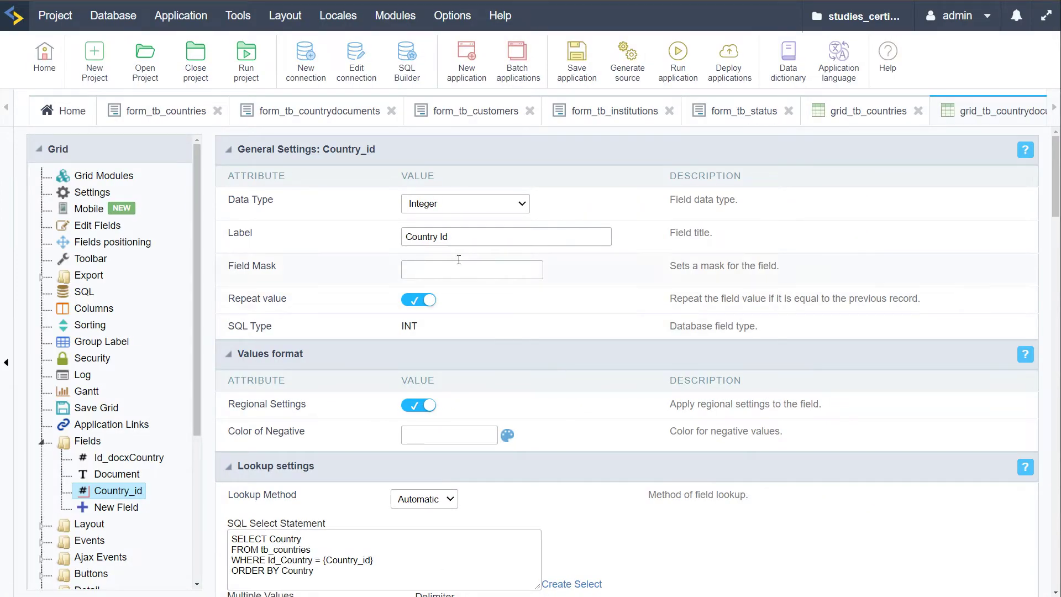
Change the Country_id label to Country, save, and open the grid's Fields Configuration
double_click(490, 238)
click(863, 229)
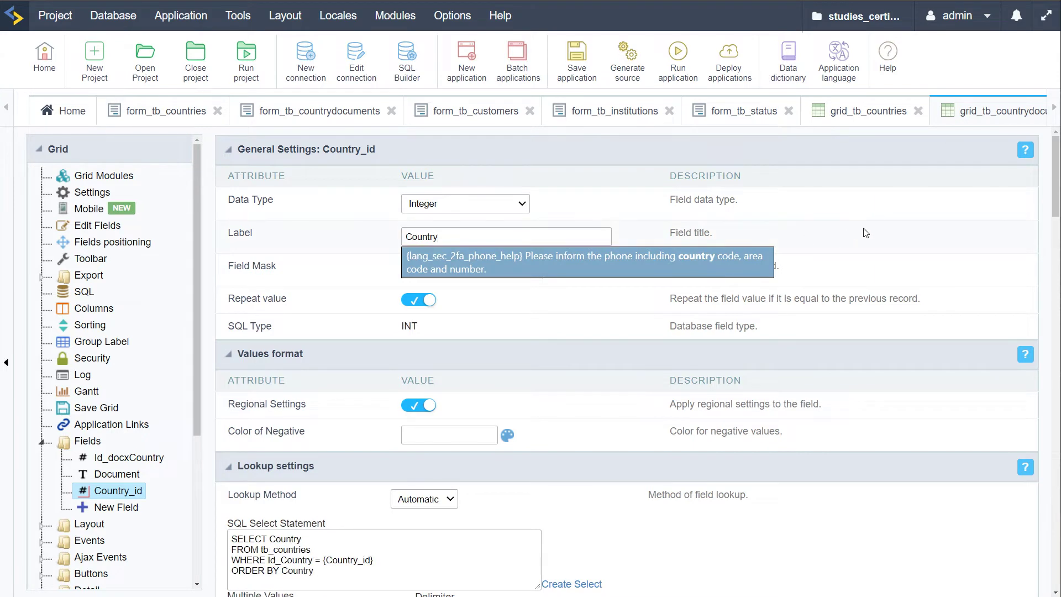
click(419, 234)
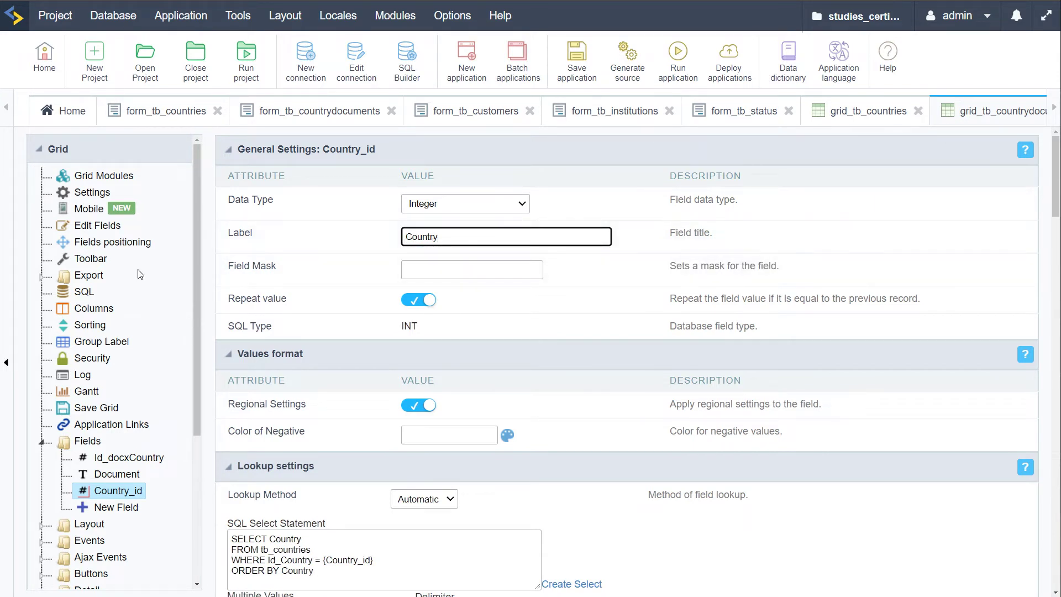
click(98, 225)
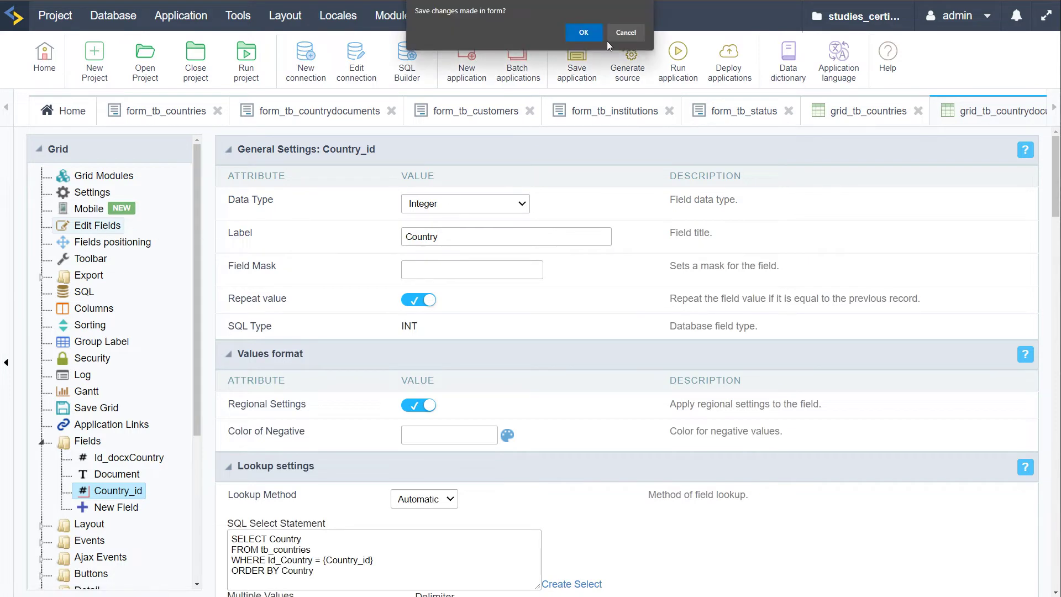
click(623, 33)
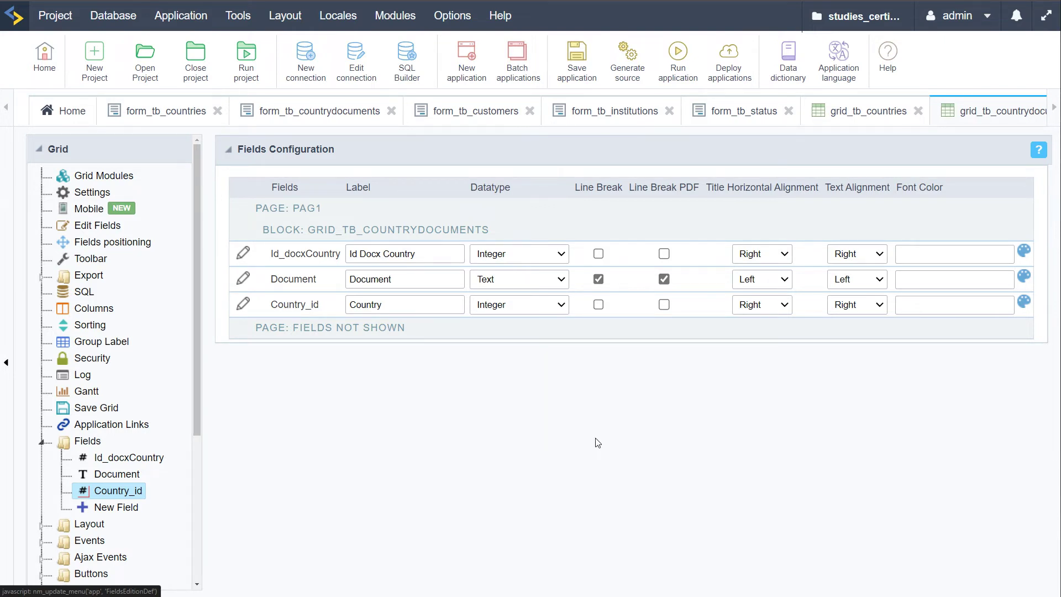
Hide Id_docxCountry under Fields Not Shown and relabel it 'Id DOC Country'
click(366, 254)
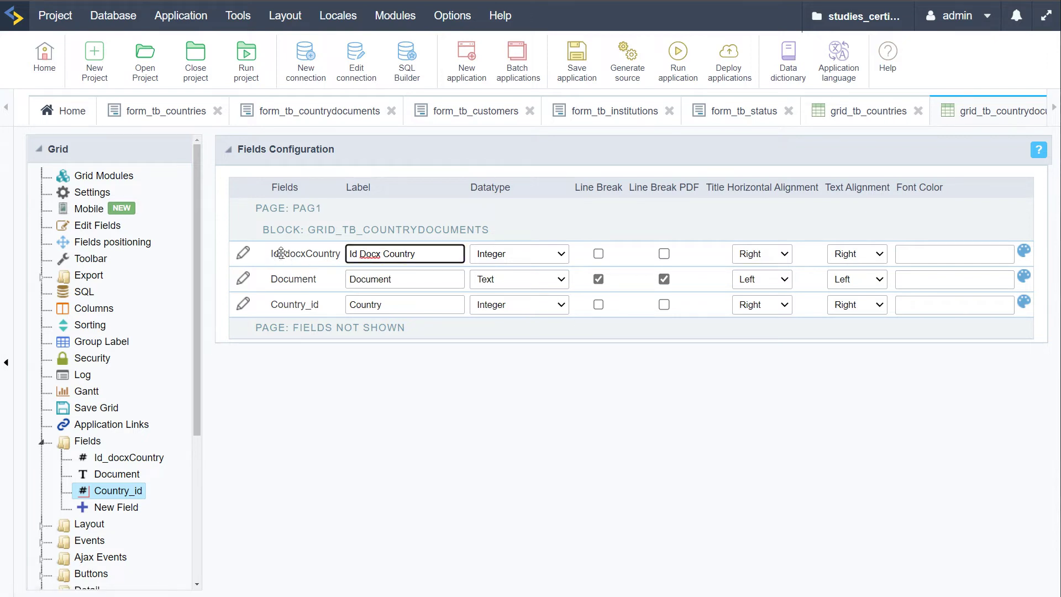
drag(280, 253, 285, 326)
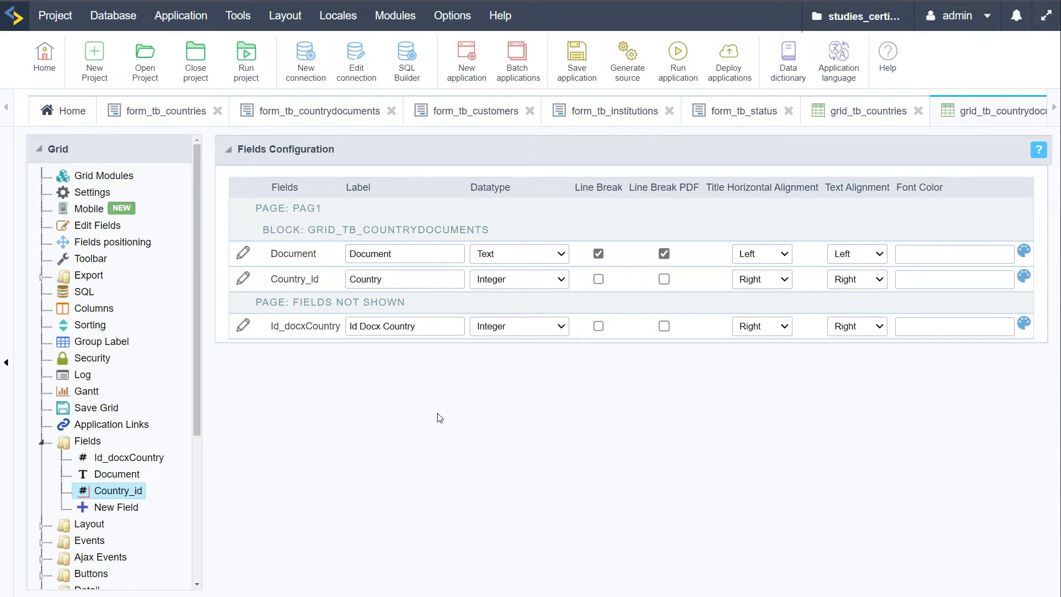
double_click(371, 326)
key(BackSpace)
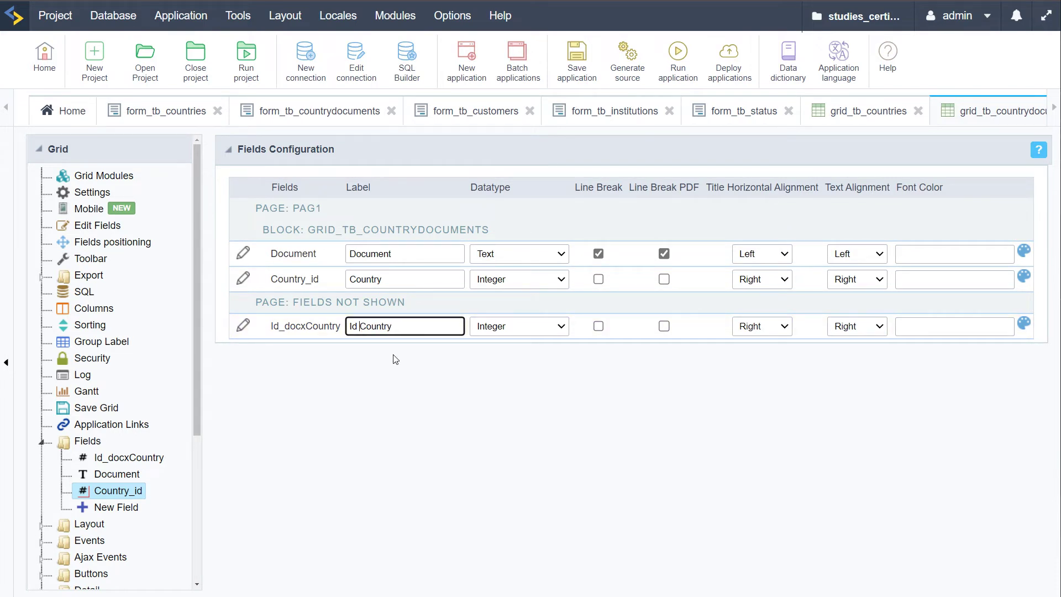
text(DOC)
click(395, 359)
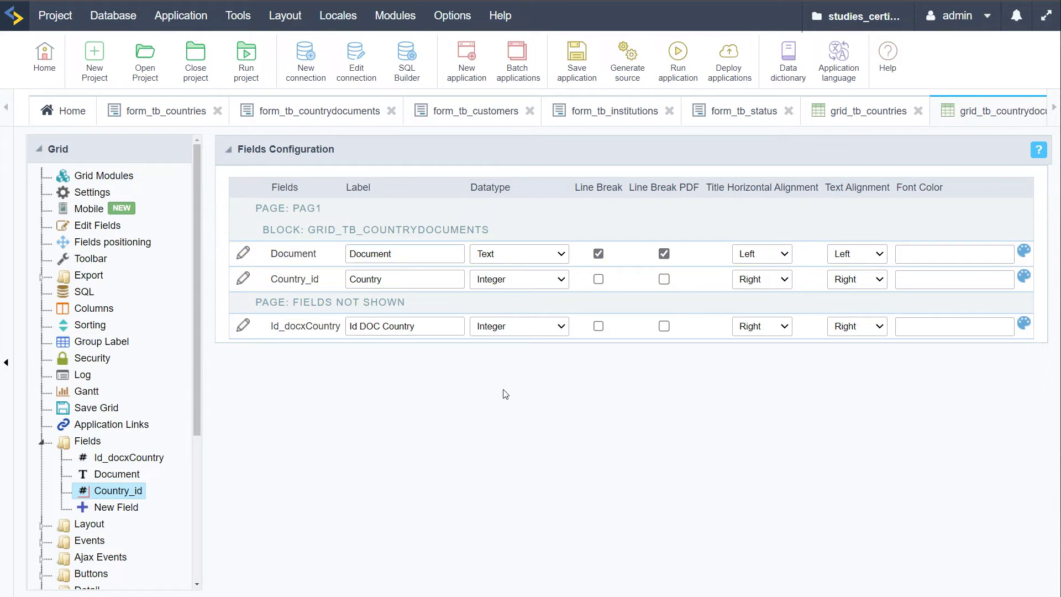
Save, then place Country_id above Document and run the grid
click(575, 51)
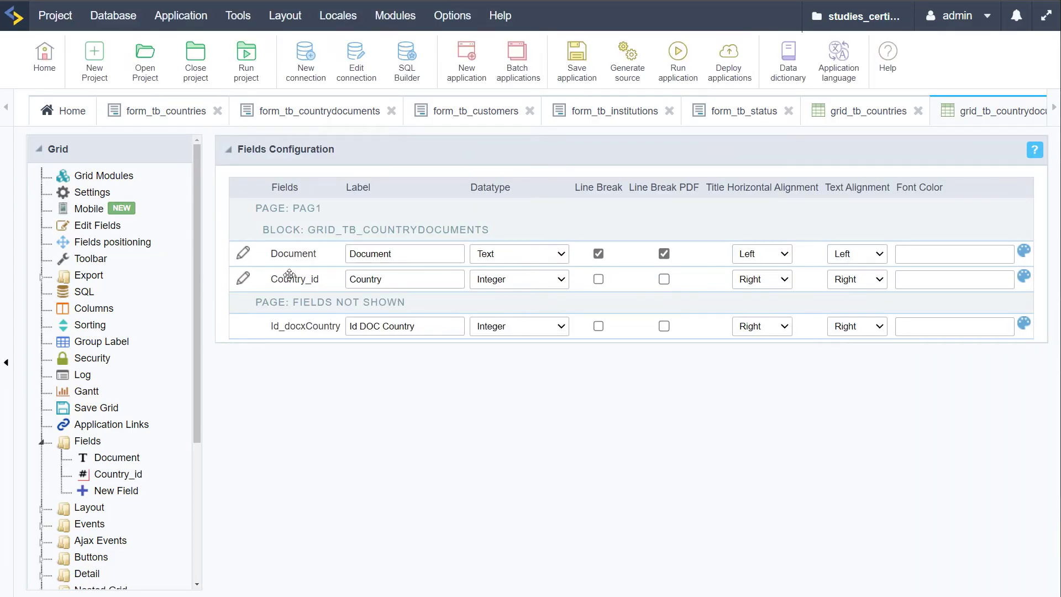
drag(293, 276, 301, 266)
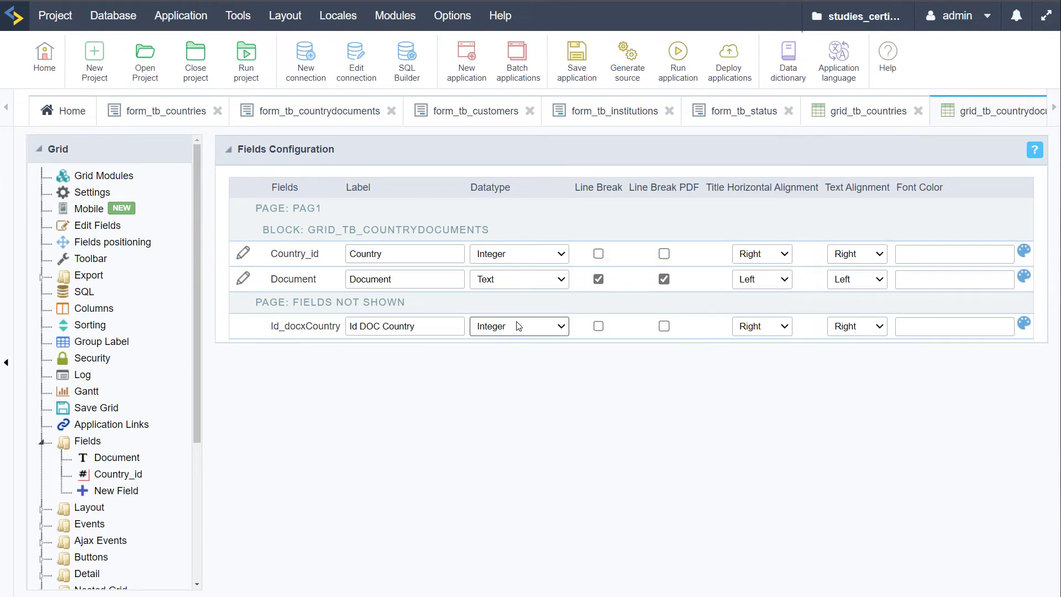
click(674, 55)
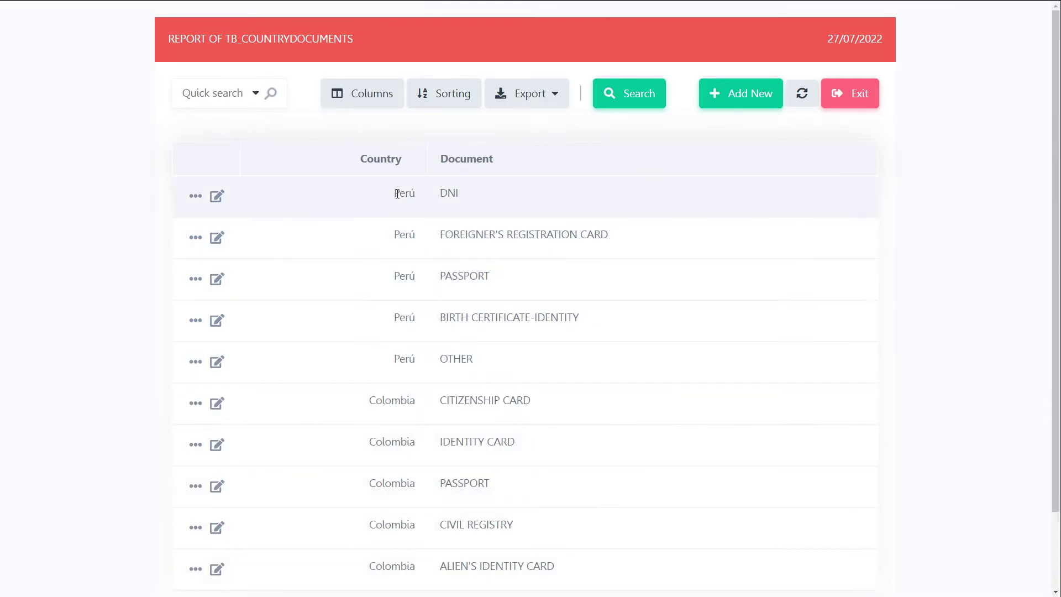
Scroll the running report down to the pagination, then return to the Scriptcase editor
scroll(486, 365, down, 2)
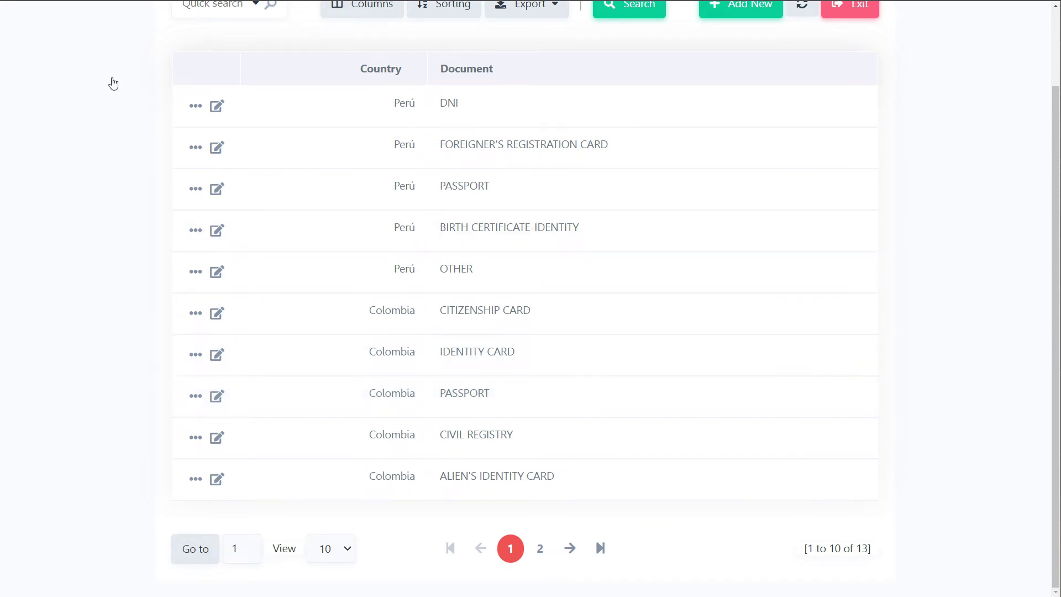
click(24, 0)
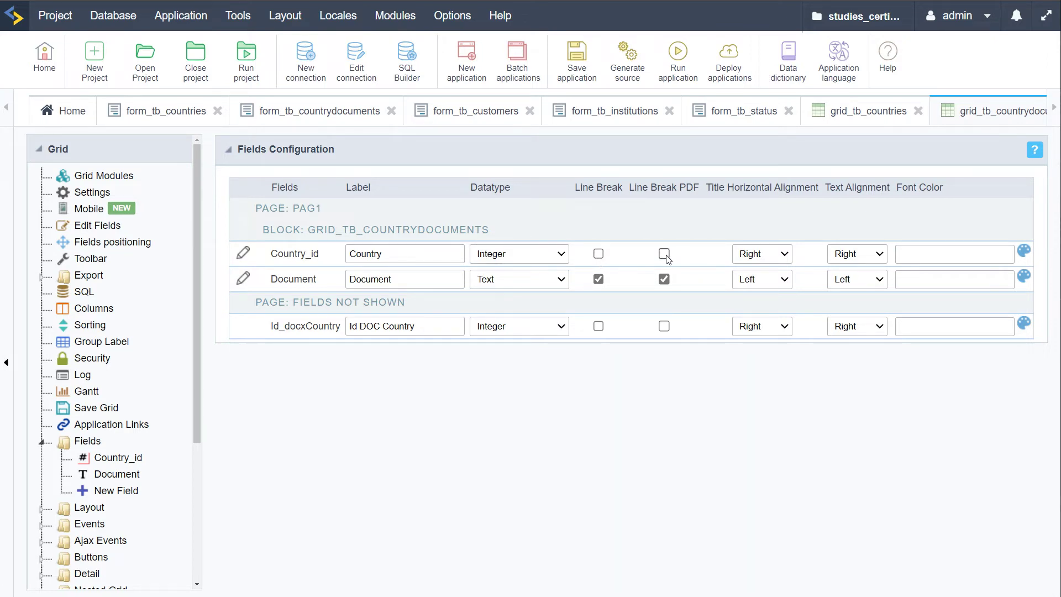
Set Country_id's Title Horizontal Alignment and Text Alignment both to Left
click(775, 255)
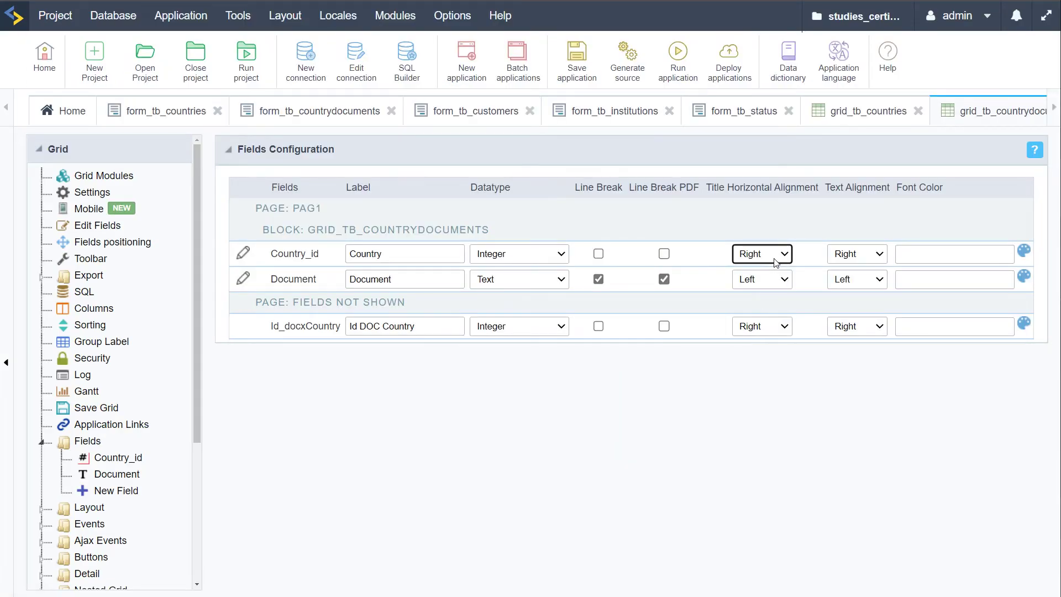
click(774, 255)
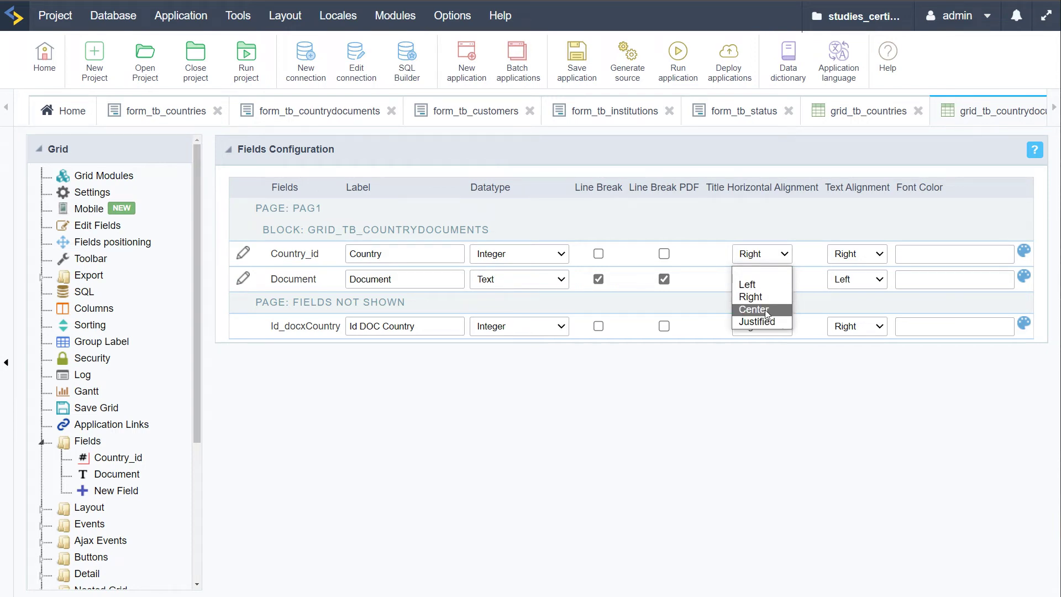
click(771, 284)
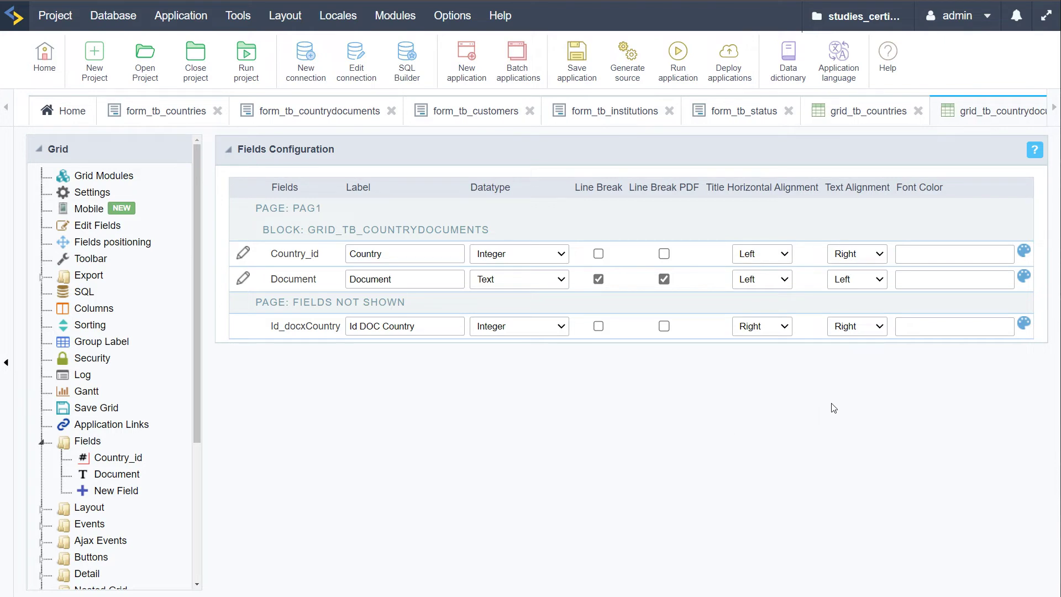
click(869, 264)
click(866, 279)
Rerun the country-documents grid and scroll through the report
click(678, 58)
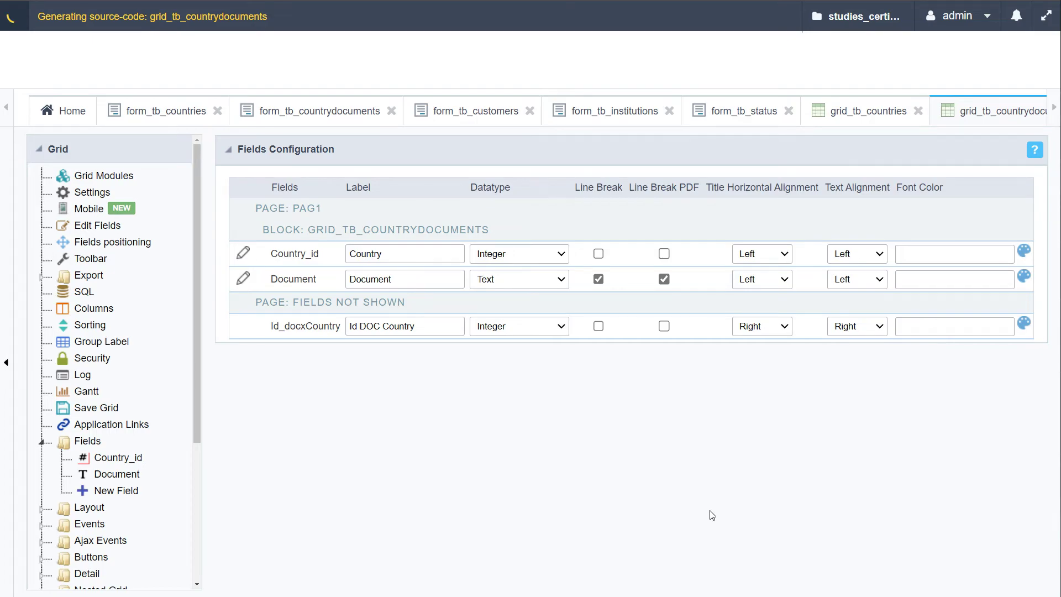
scroll(746, 462, down, 2)
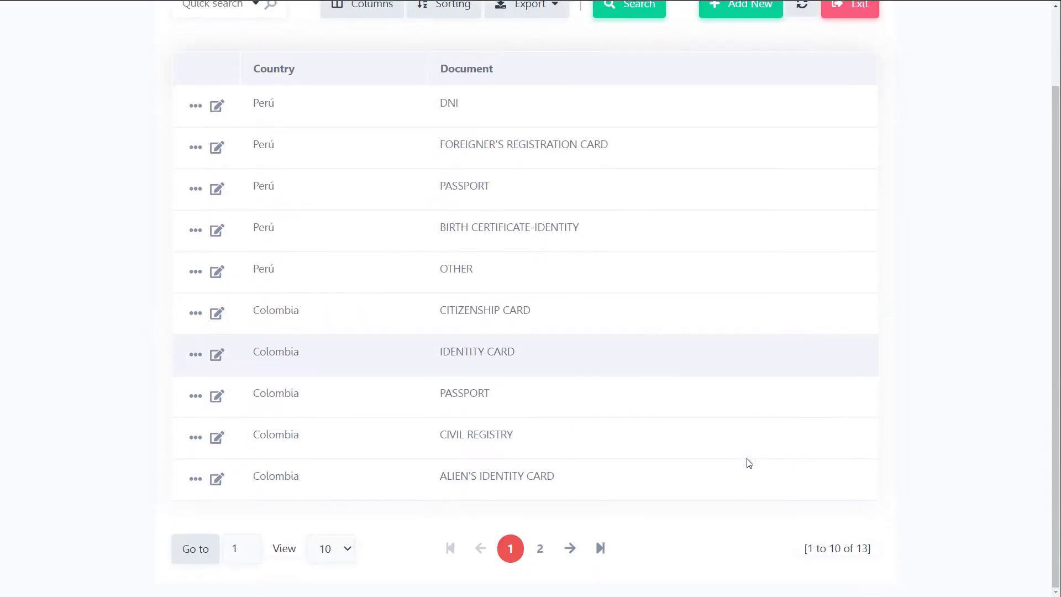
scroll(746, 462, up, 2)
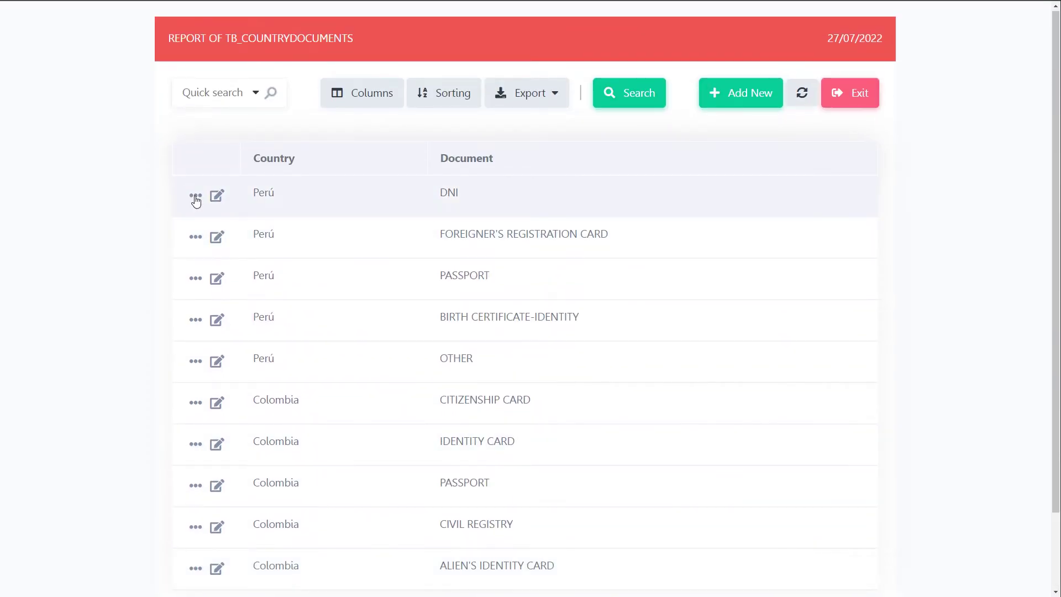
View the DNI record's detail, go back to the list, and return to Fields Configuration
click(196, 198)
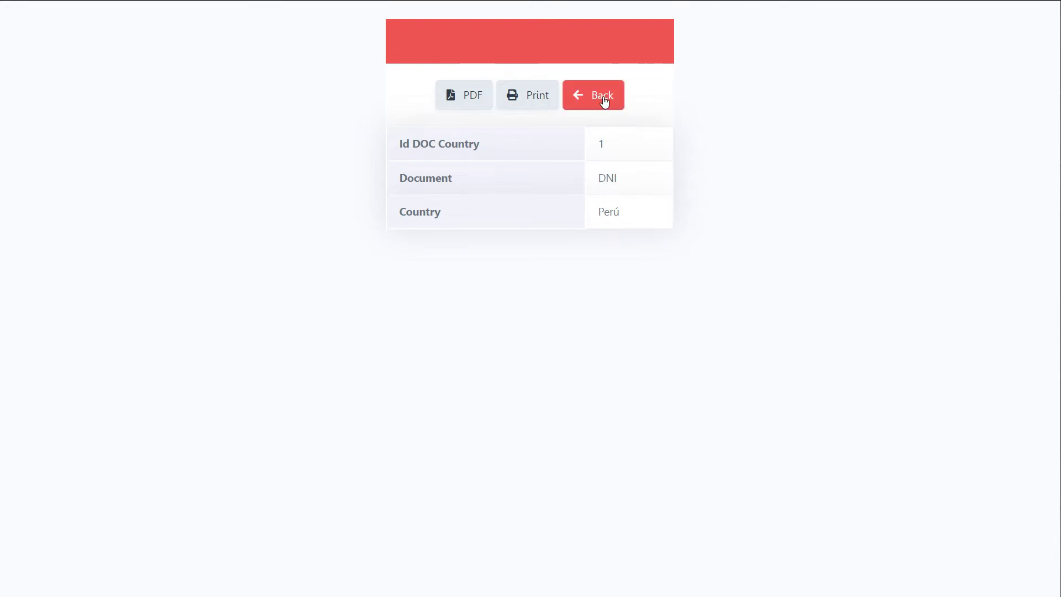
click(604, 100)
scroll(604, 100, down, 2)
mouse_move(2, 100)
click(55, 33)
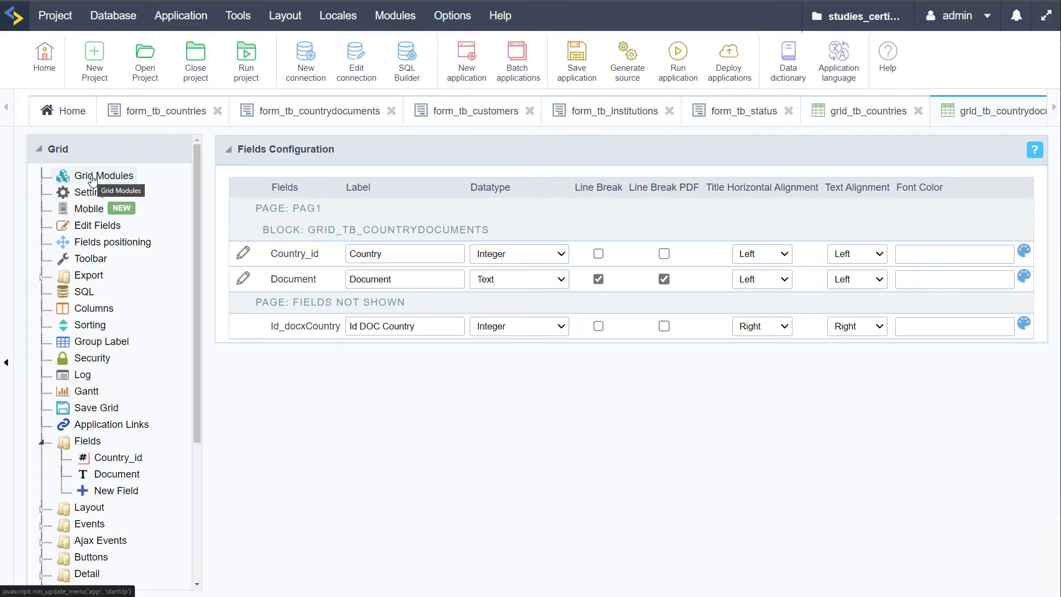
In Grid Modules, turn off the Detail, Search, Summary and Chart modules
click(92, 176)
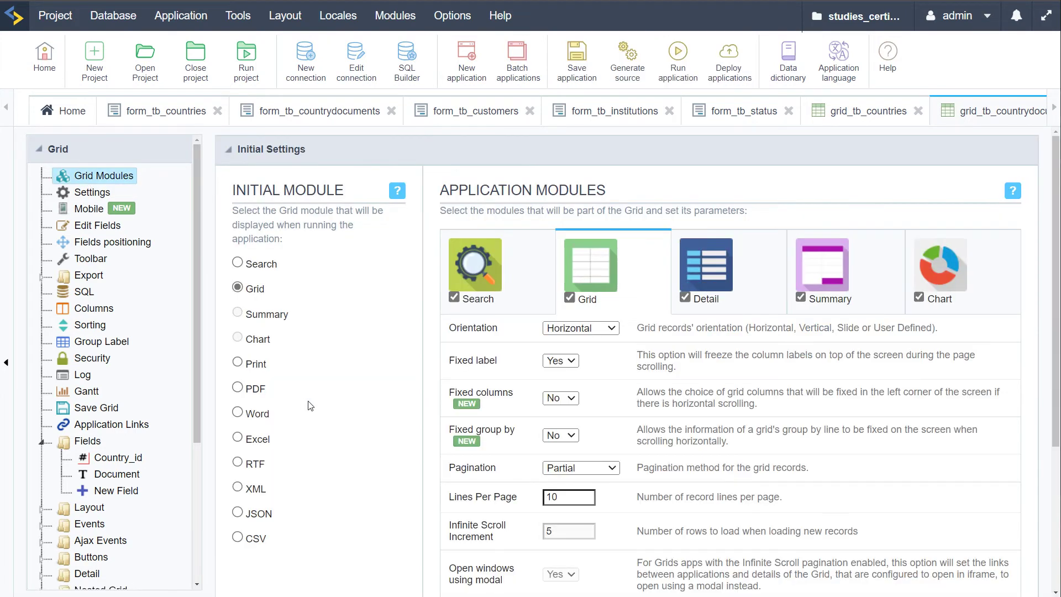
scroll(767, 309, down, 1)
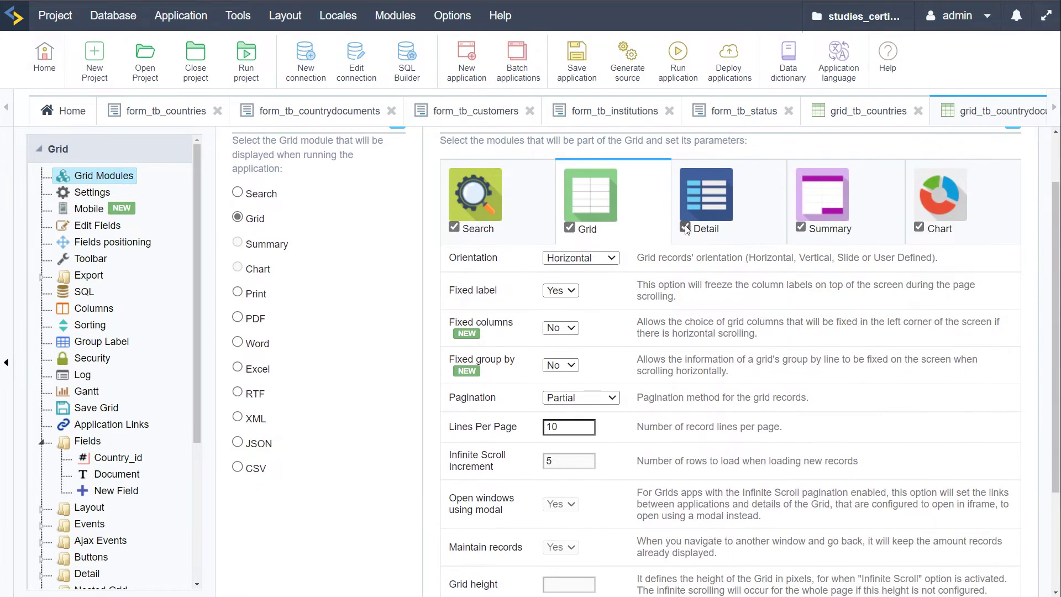
right_click(683, 227)
click(682, 227)
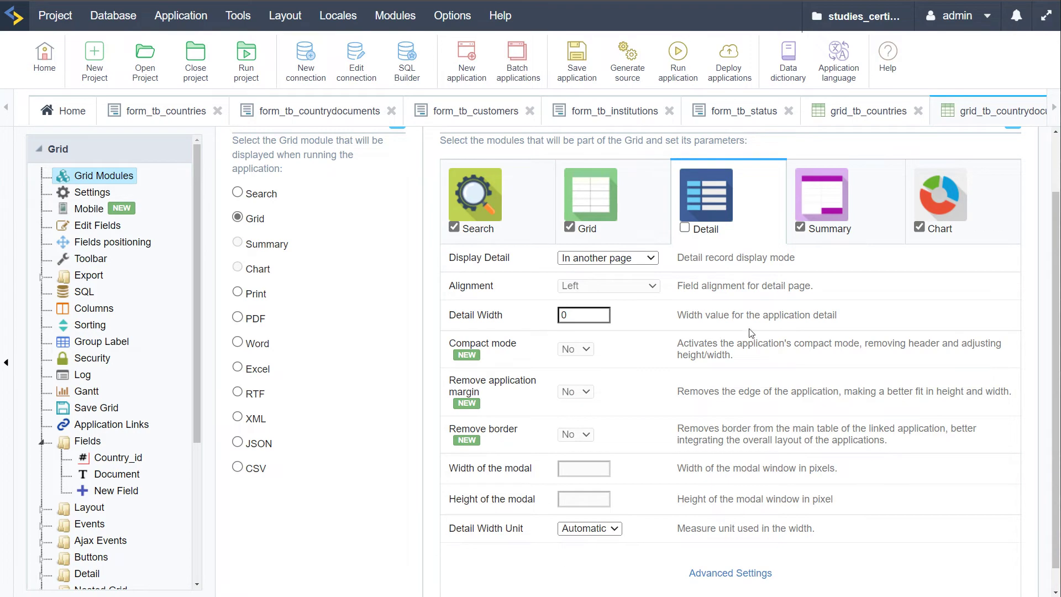
click(454, 227)
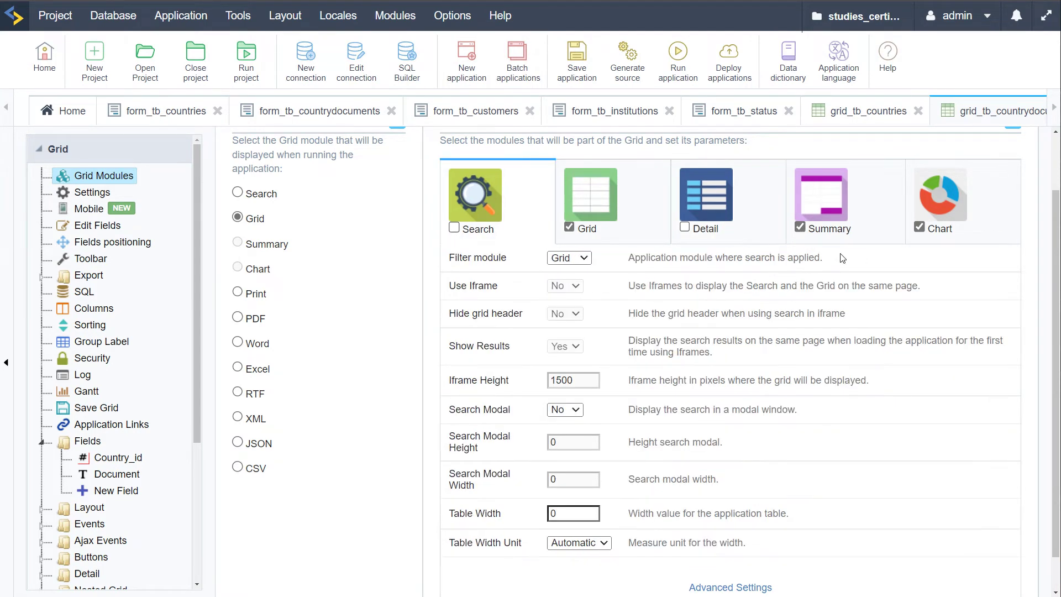
click(800, 227)
click(919, 297)
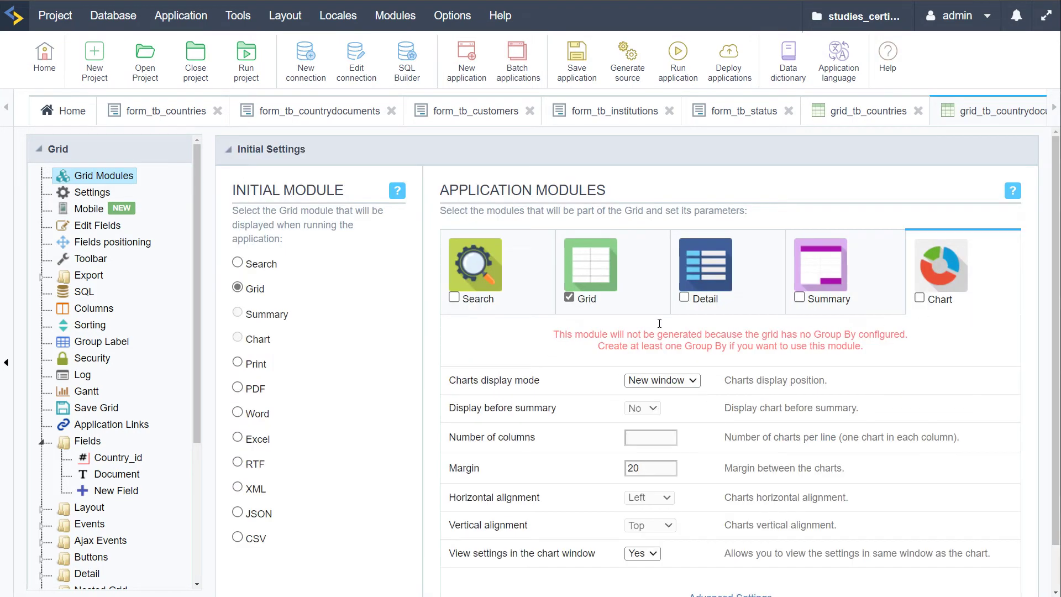
Re-enable the Search module and run the grid application
click(622, 270)
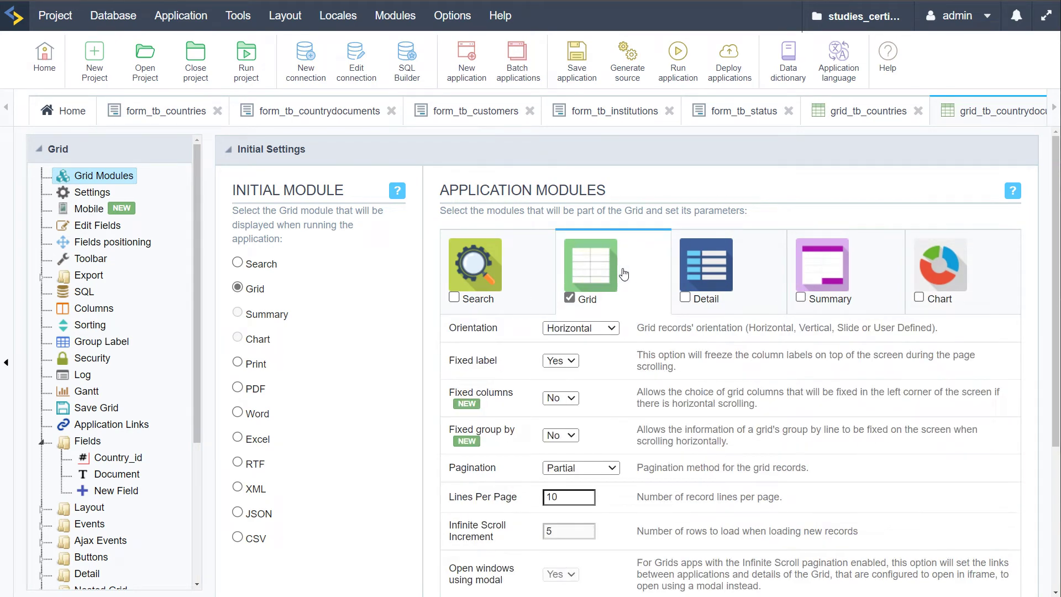
click(455, 298)
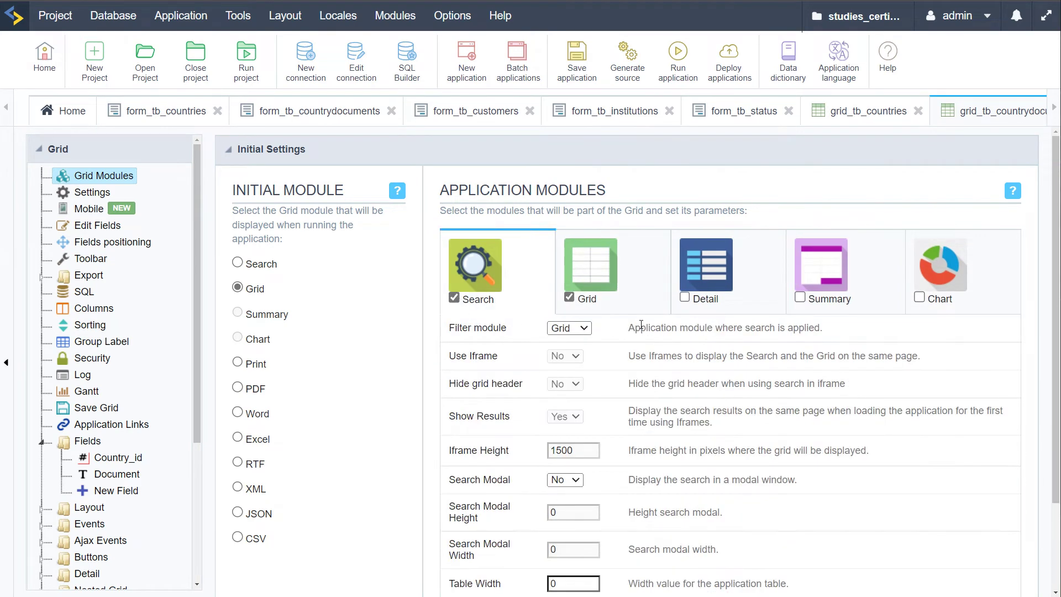
click(637, 267)
scroll(706, 398, down, 3)
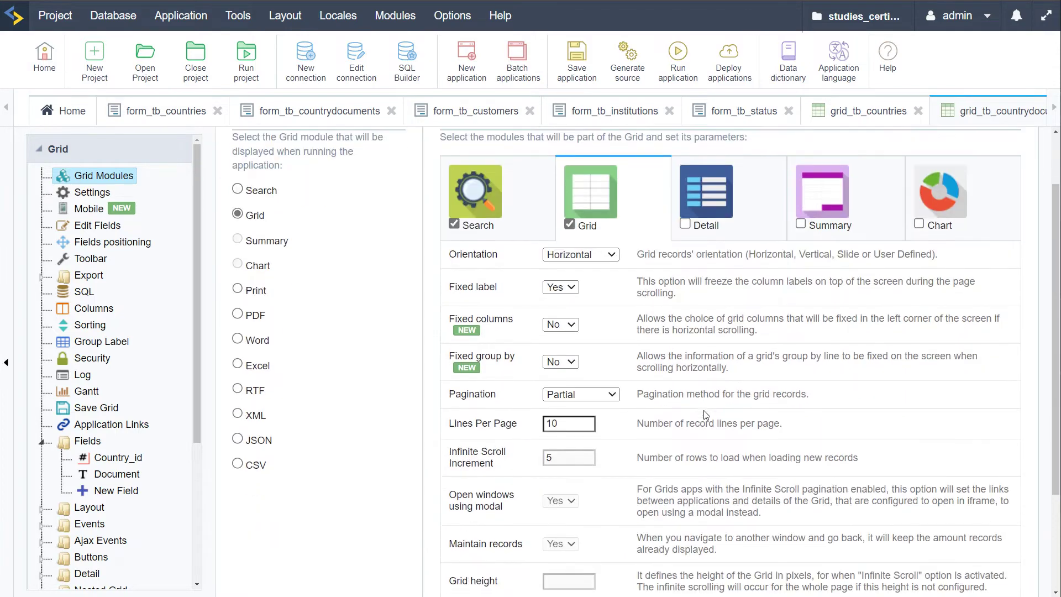
scroll(510, 466, down, 2)
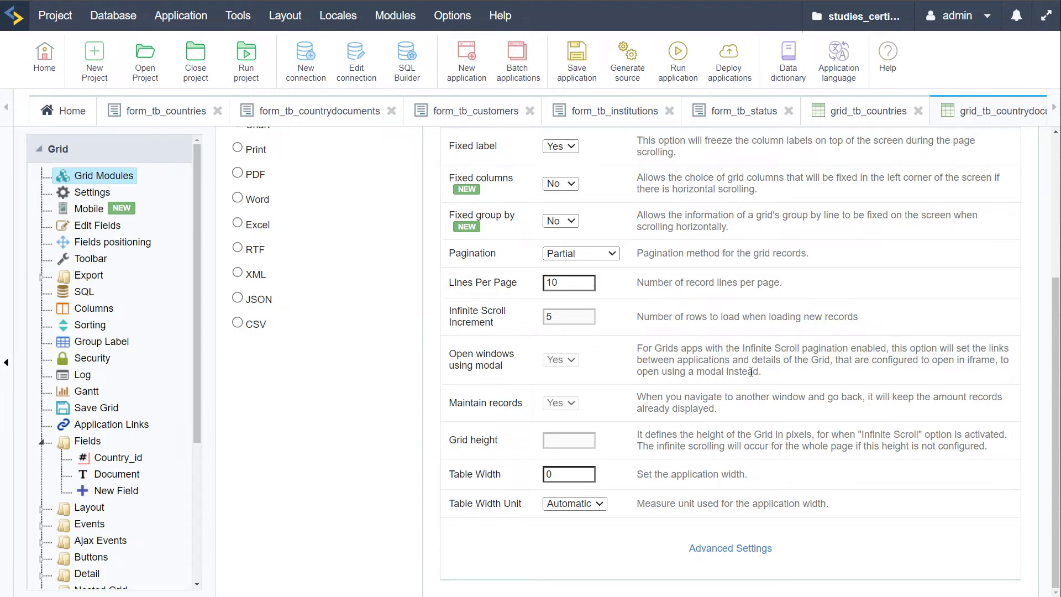
click(677, 53)
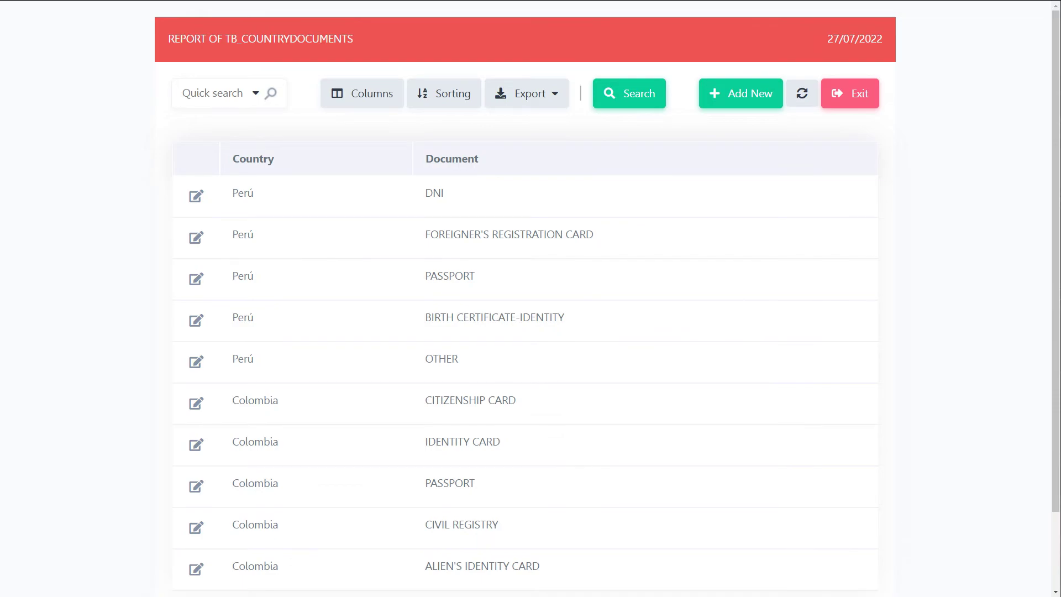
Remove Columns and Sorting options from the grid's top toolbar
key(alt+Tab)
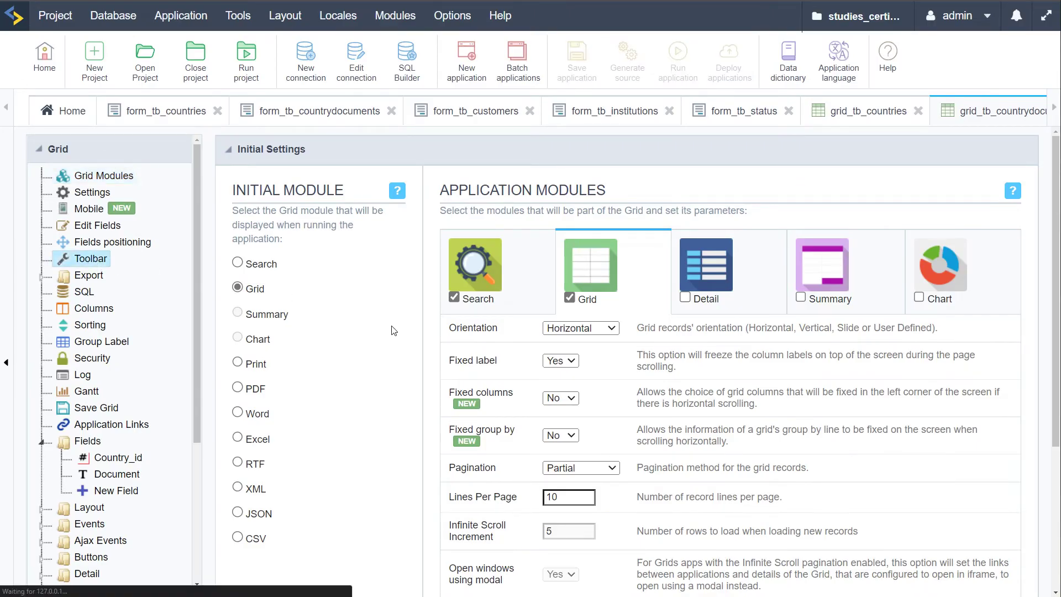
scroll(700, 383, down, 3)
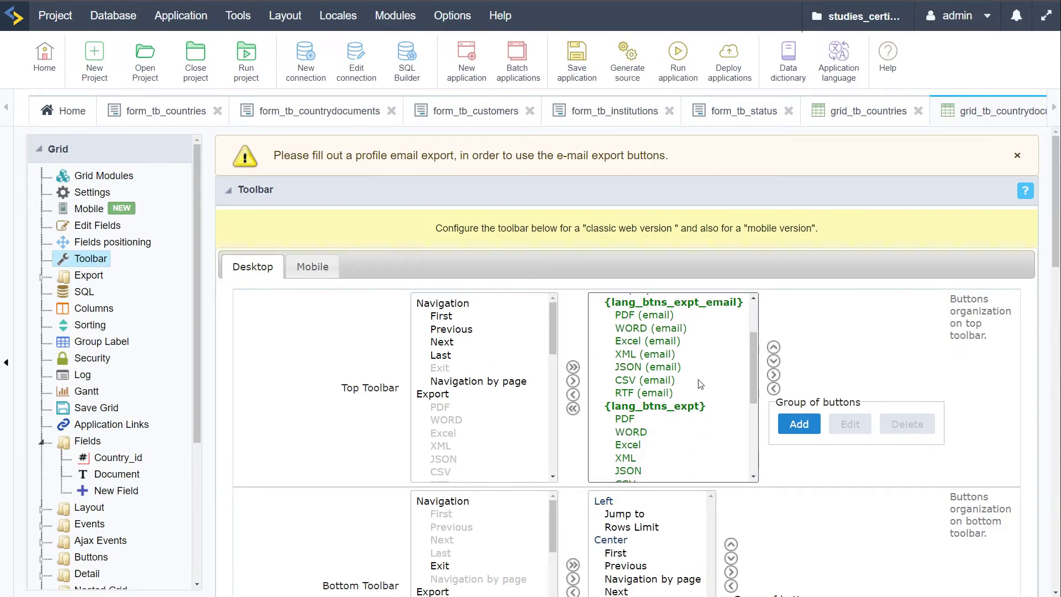
scroll(700, 384, down, 8)
scroll(793, 430, up, 4)
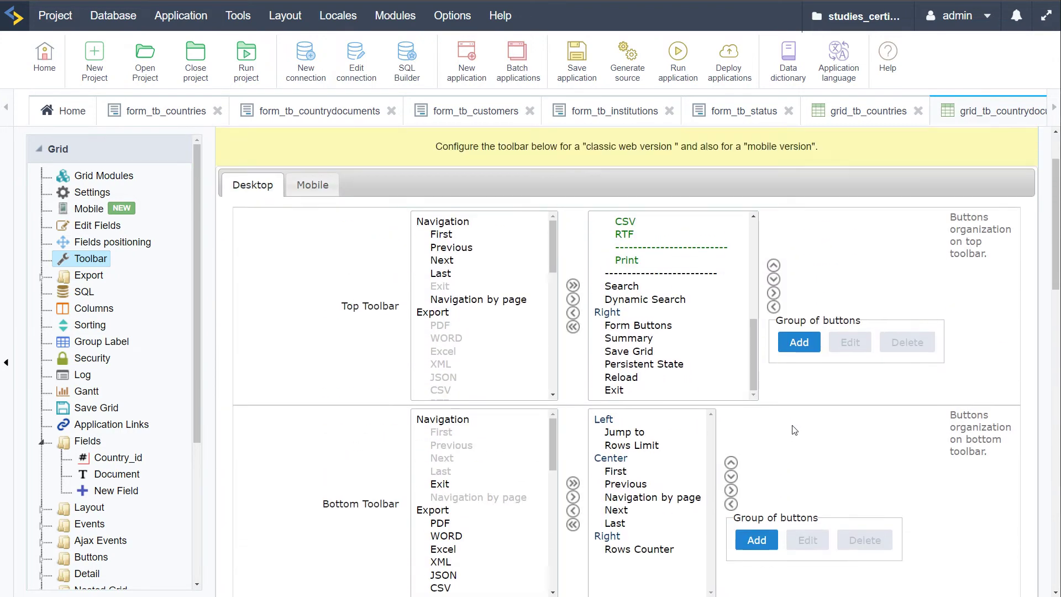
scroll(793, 430, up, 2)
scroll(707, 429, up, 5)
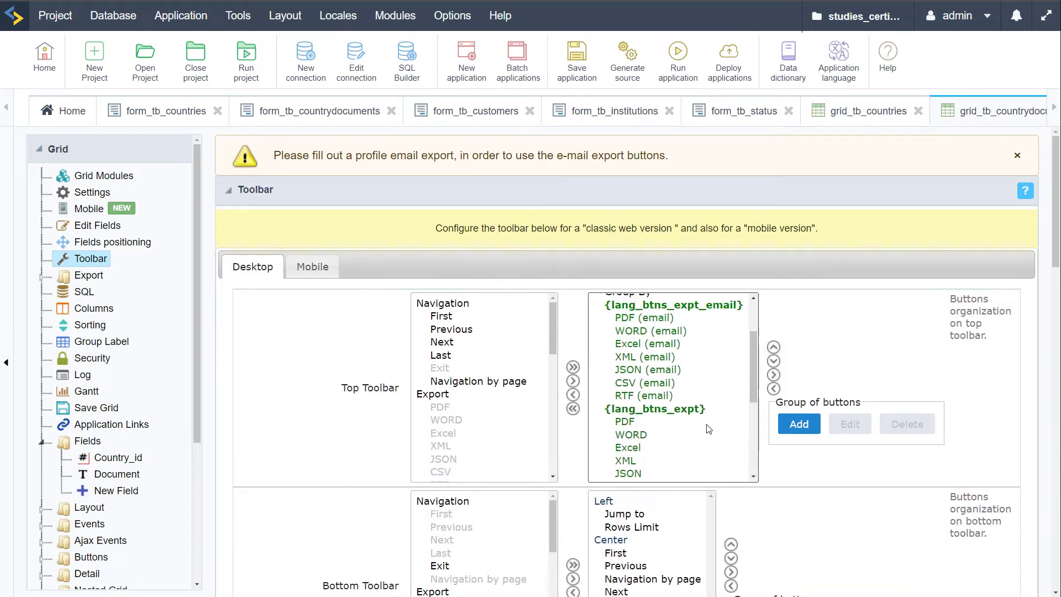
scroll(708, 429, up, 3)
click(629, 344)
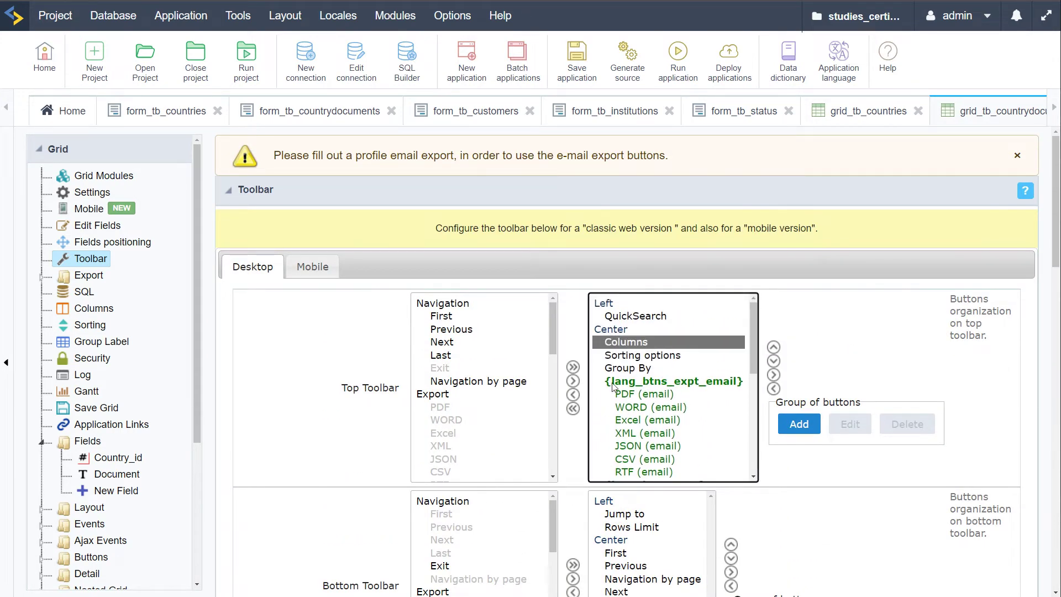
shift+click(640, 355)
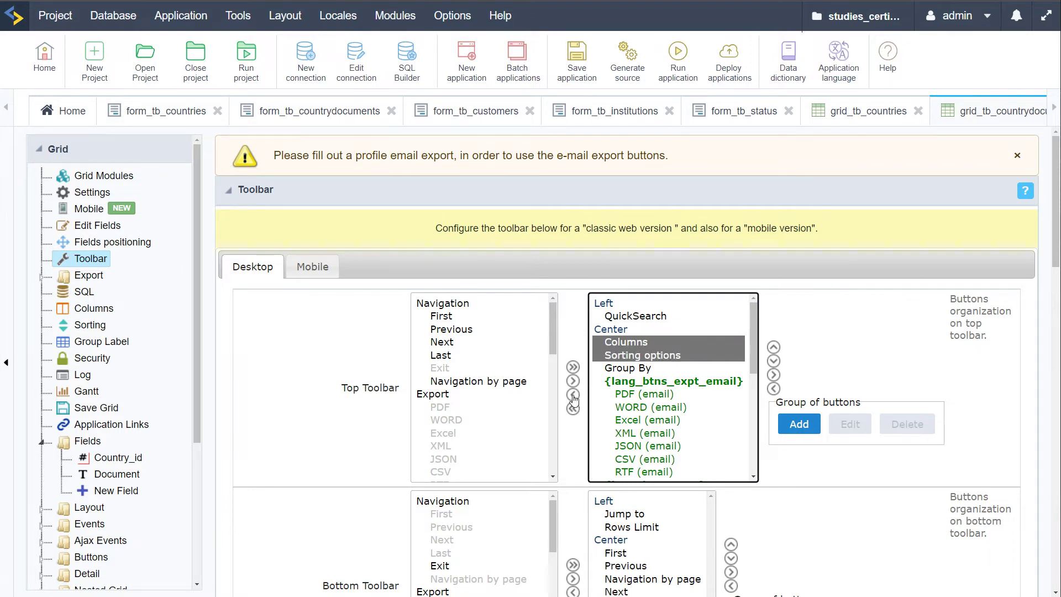
click(573, 394)
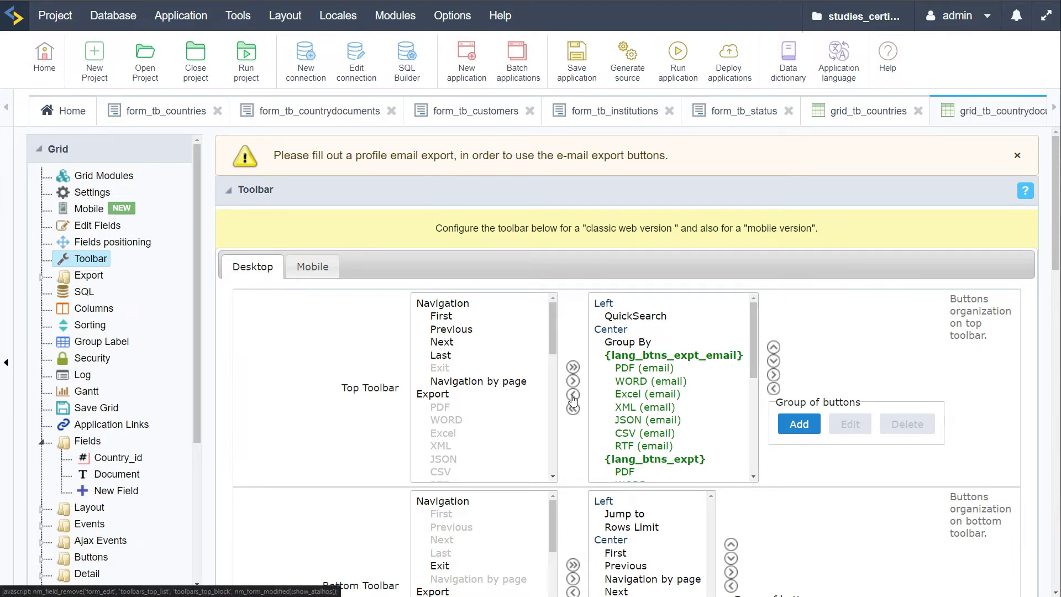
Remove Group By, Export and Search from the top toolbar and save
click(635, 344)
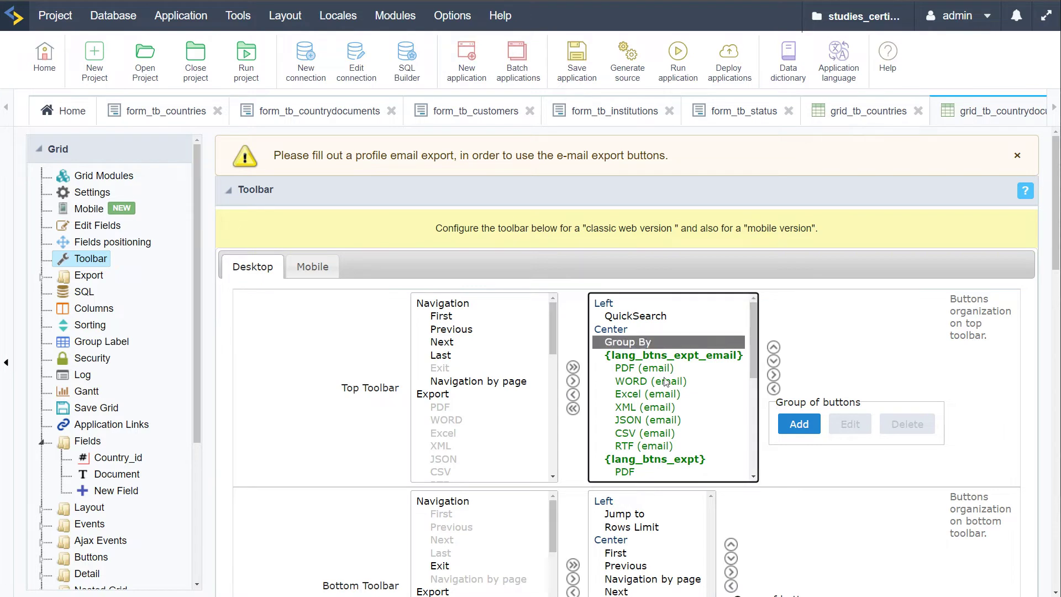
scroll(666, 381, down, 5)
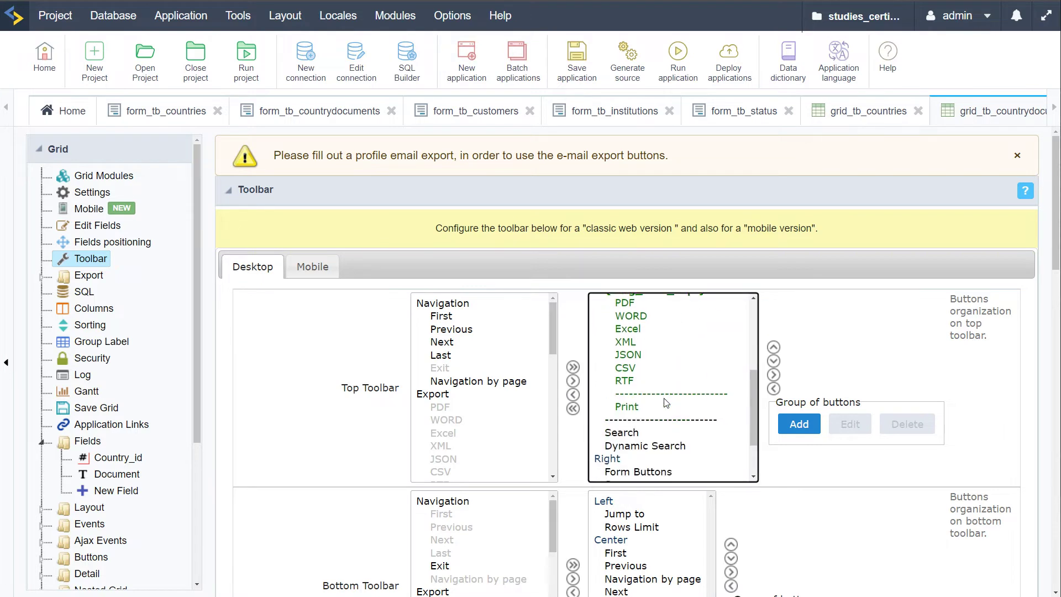
click(572, 395)
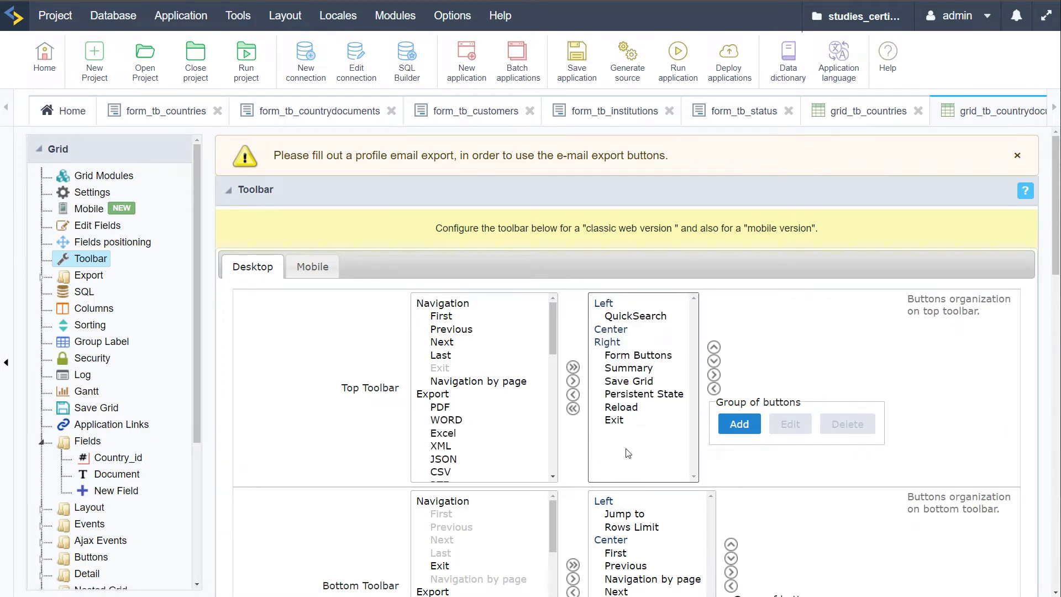
click(576, 55)
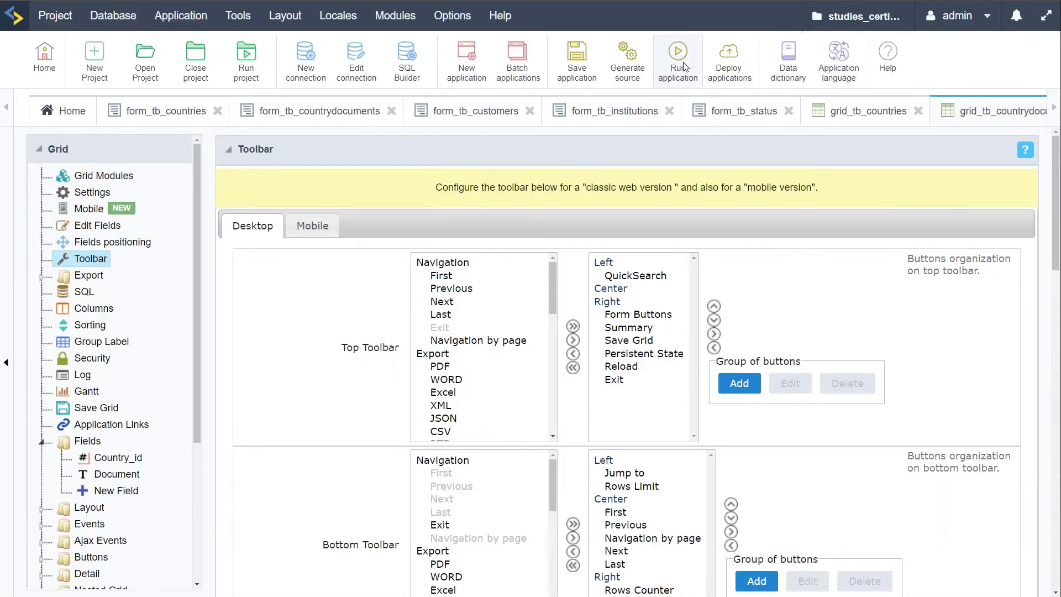
click(684, 65)
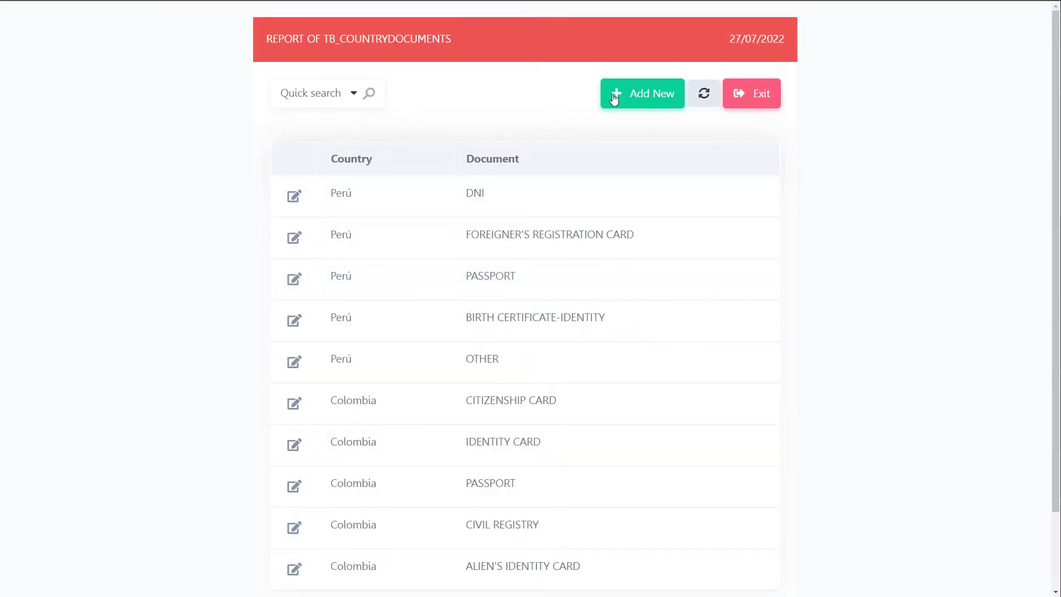
scroll(841, 395, down, 2)
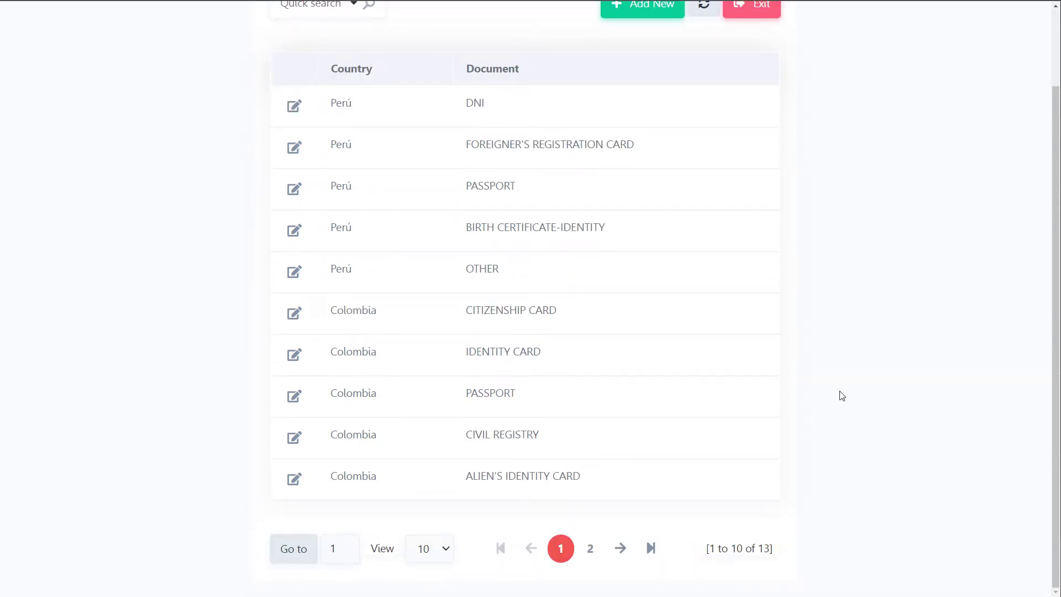
scroll(862, 408, up, 2)
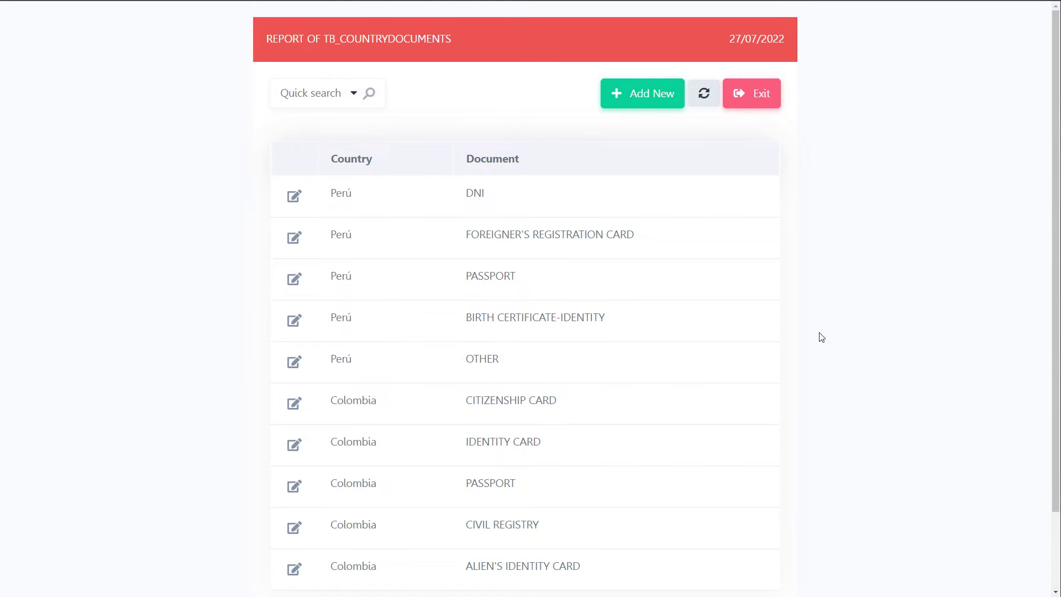
scroll(819, 337, down, 2)
click(590, 549)
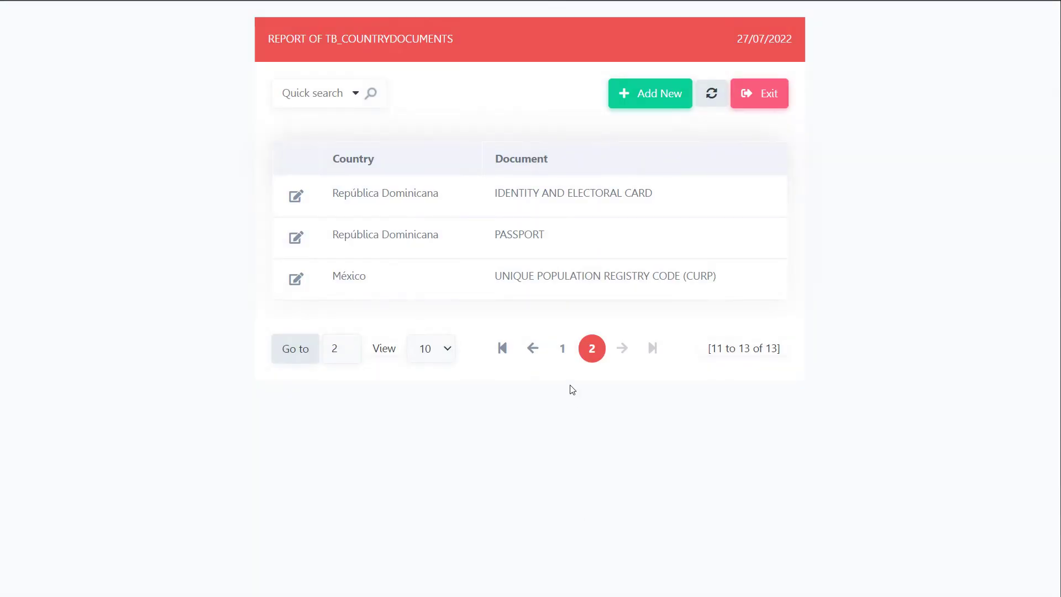
click(562, 350)
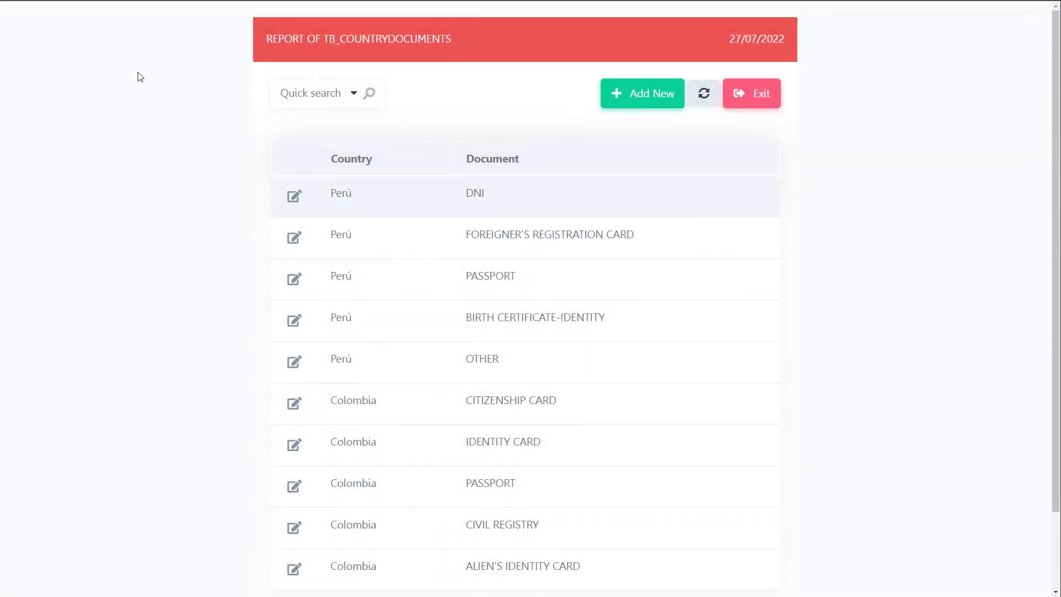
click(20, 32)
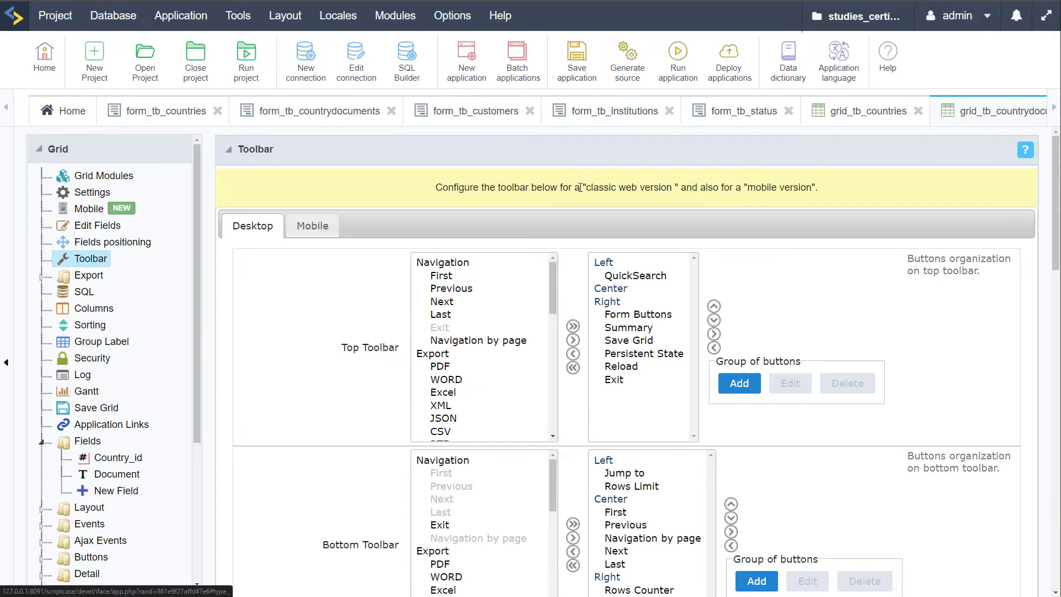
click(310, 117)
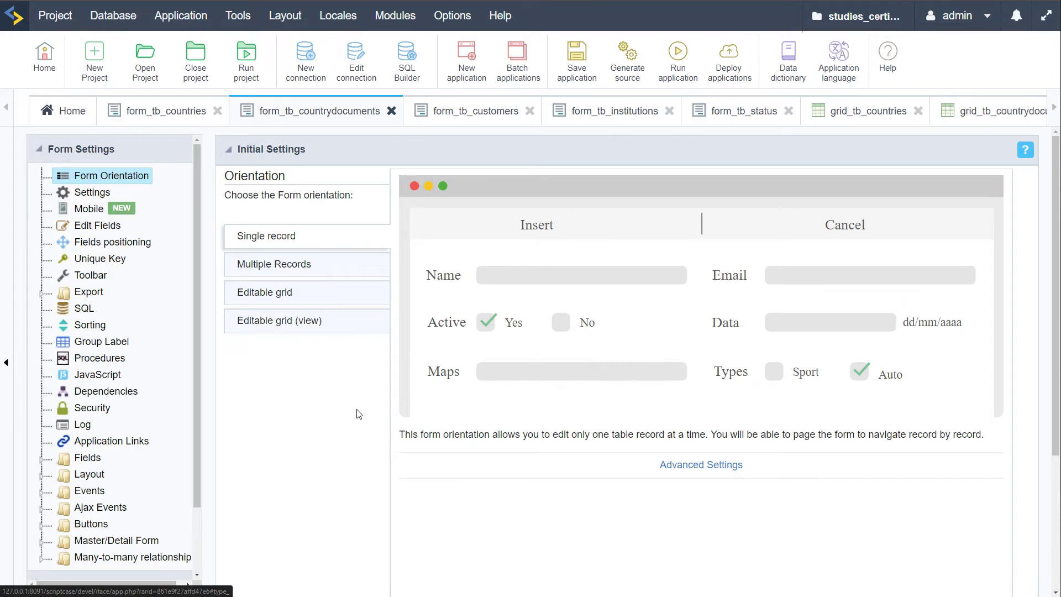
click(313, 260)
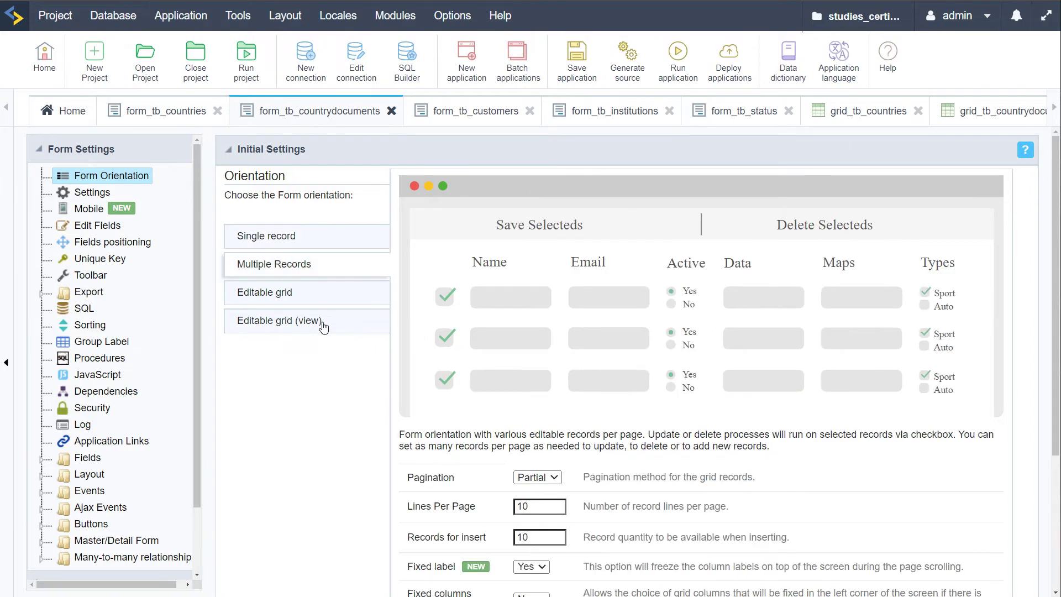
click(257, 299)
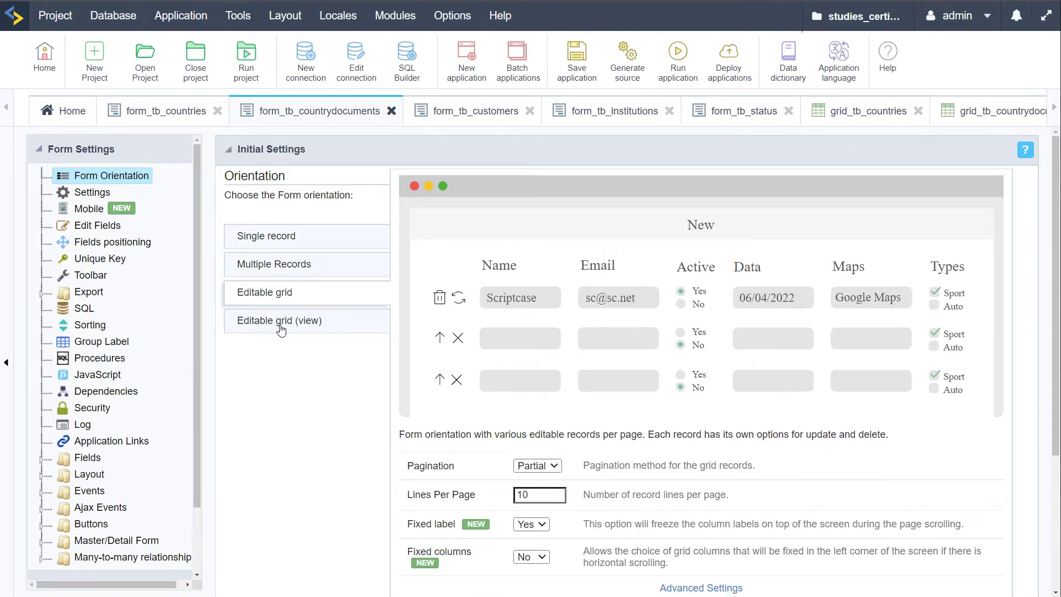
click(281, 326)
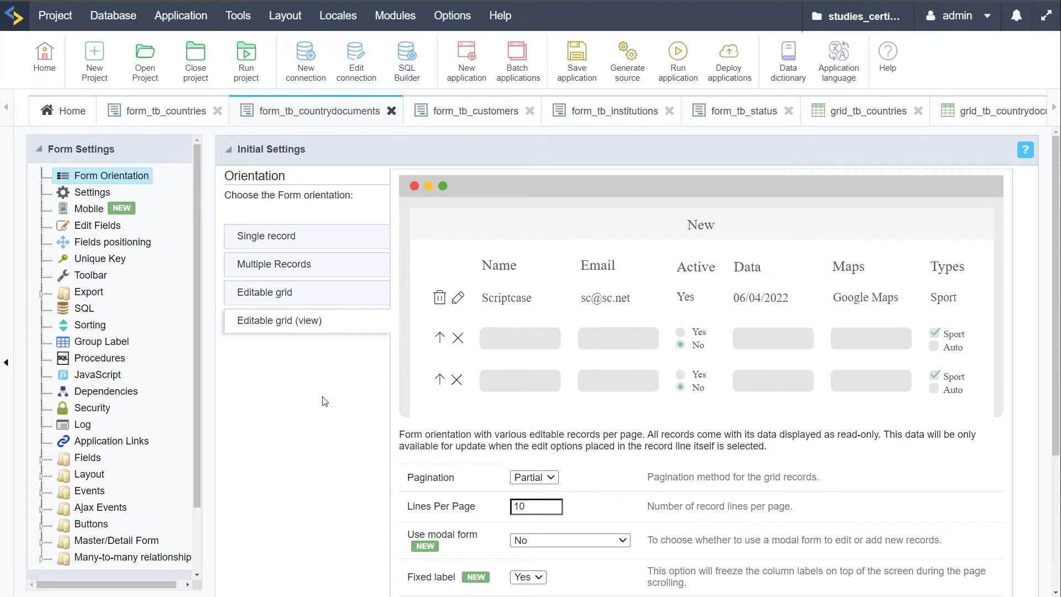
click(278, 241)
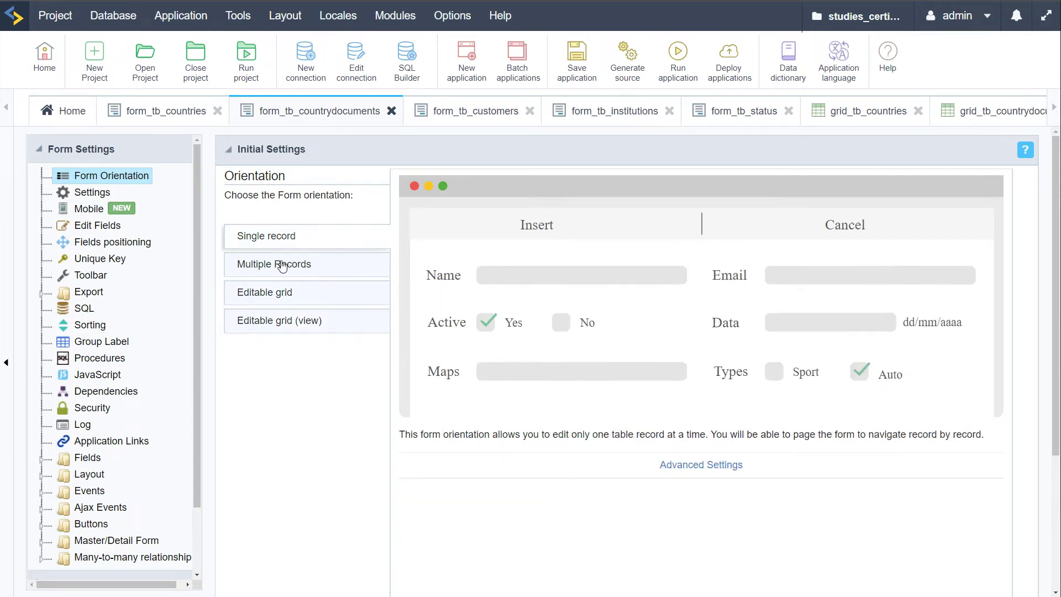
click(281, 266)
click(282, 293)
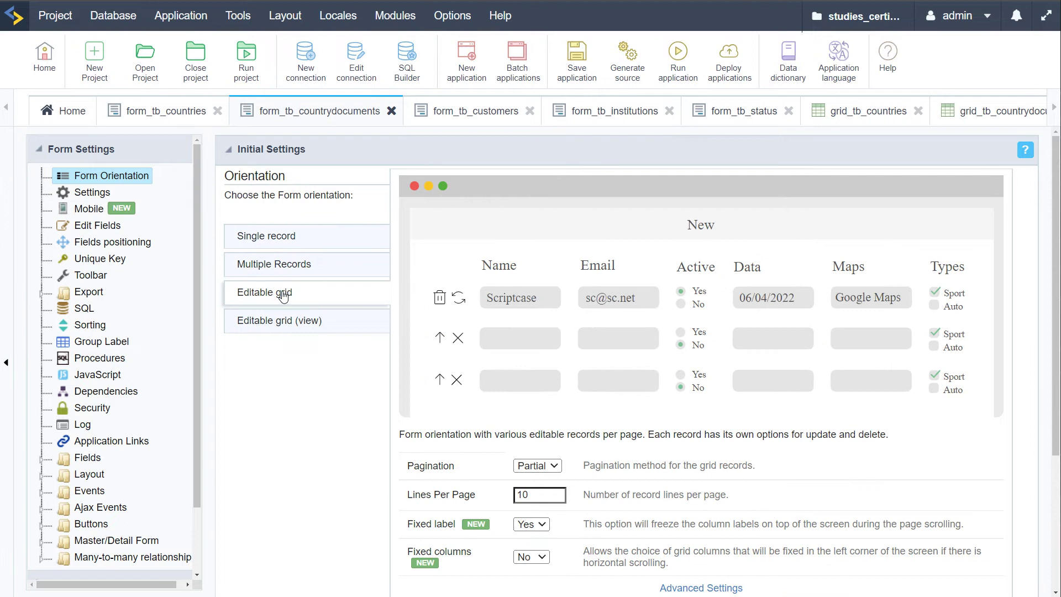
click(281, 323)
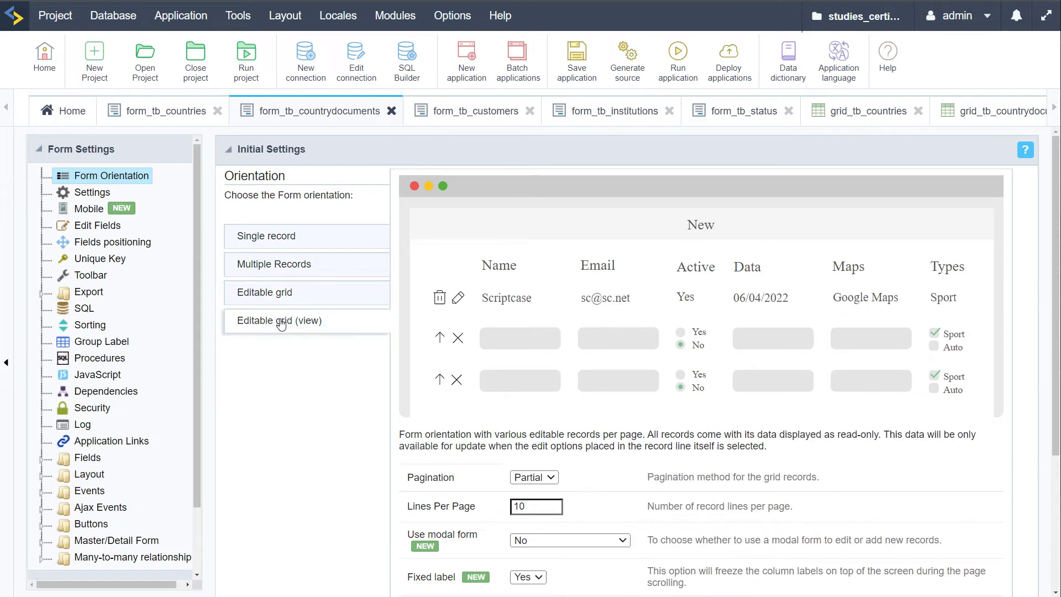
click(261, 241)
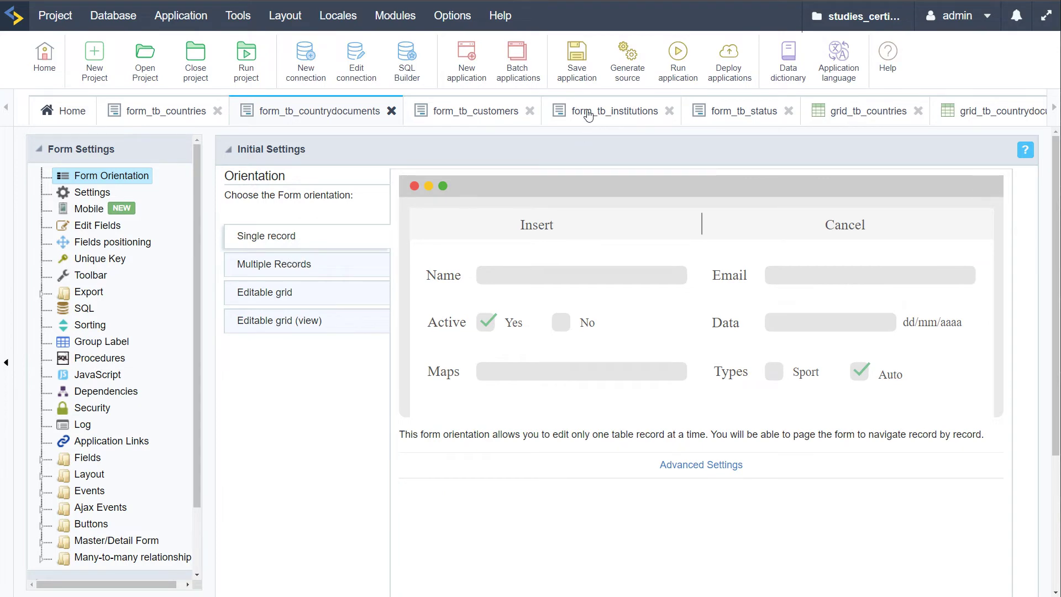
click(676, 60)
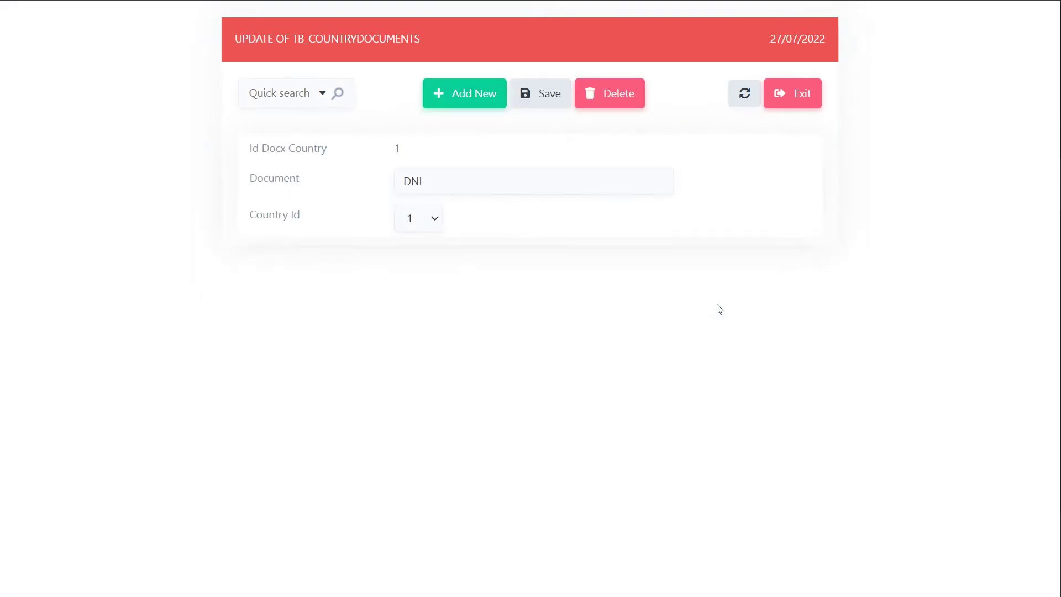
click(436, 218)
click(508, 211)
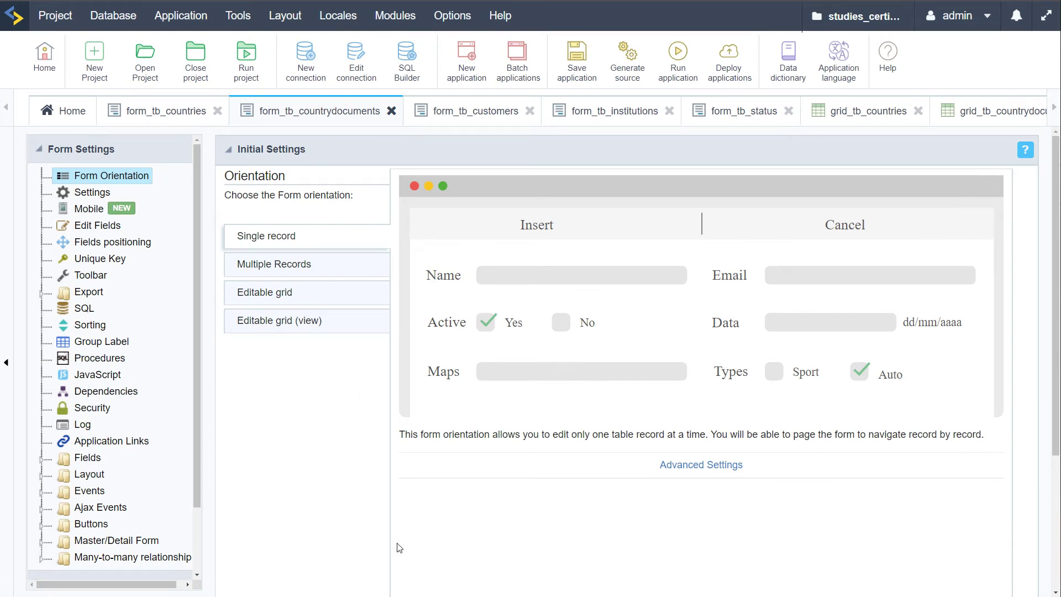
Expand the form's Fields, look at Country_id, then bring up the Edit Fields overview
click(40, 464)
scroll(85, 309, down, 3)
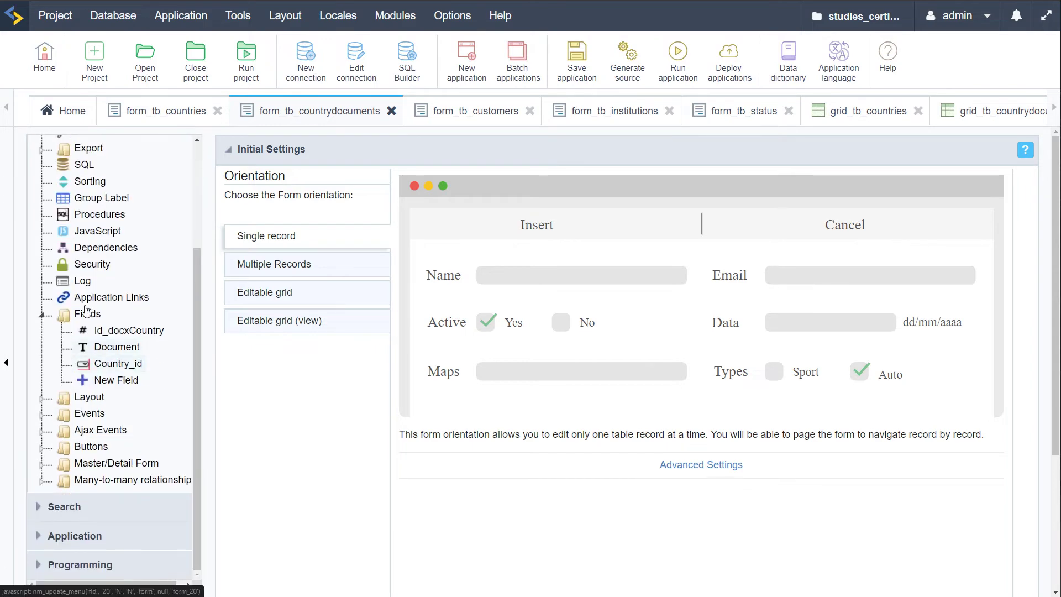
click(126, 365)
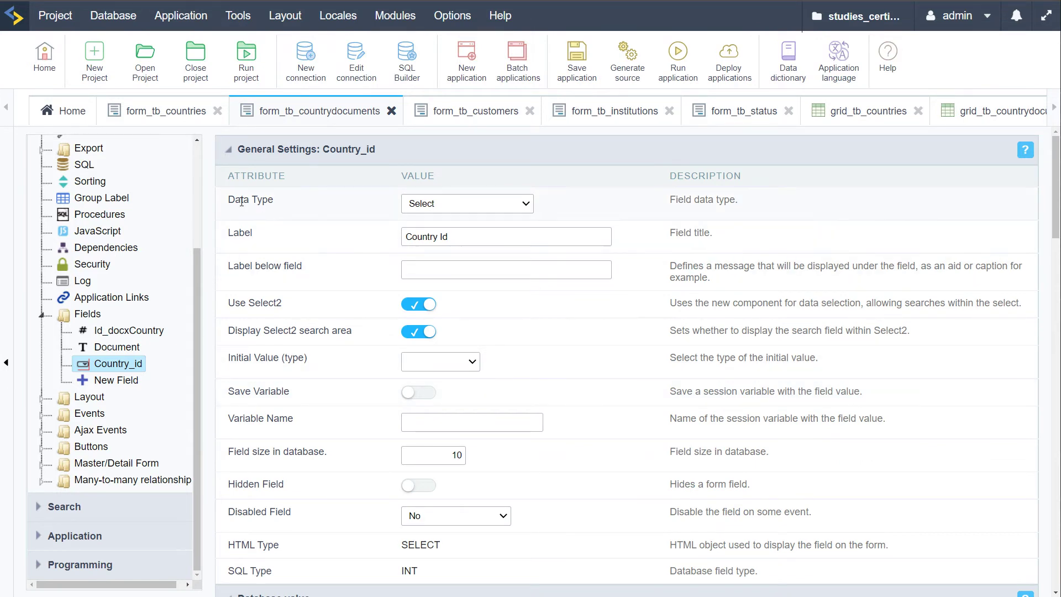
scroll(151, 291, up, 3)
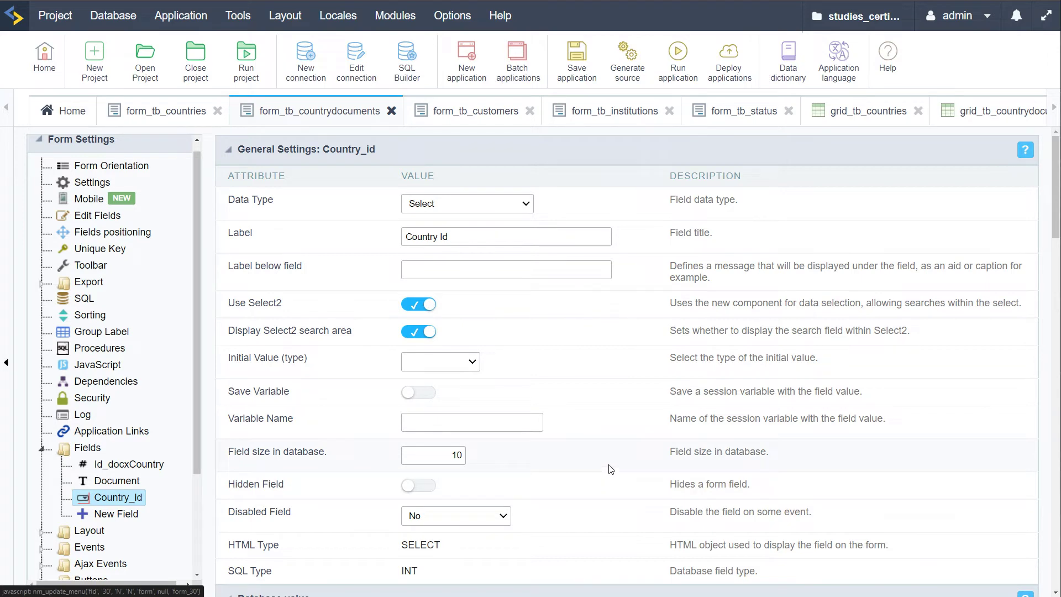
click(97, 215)
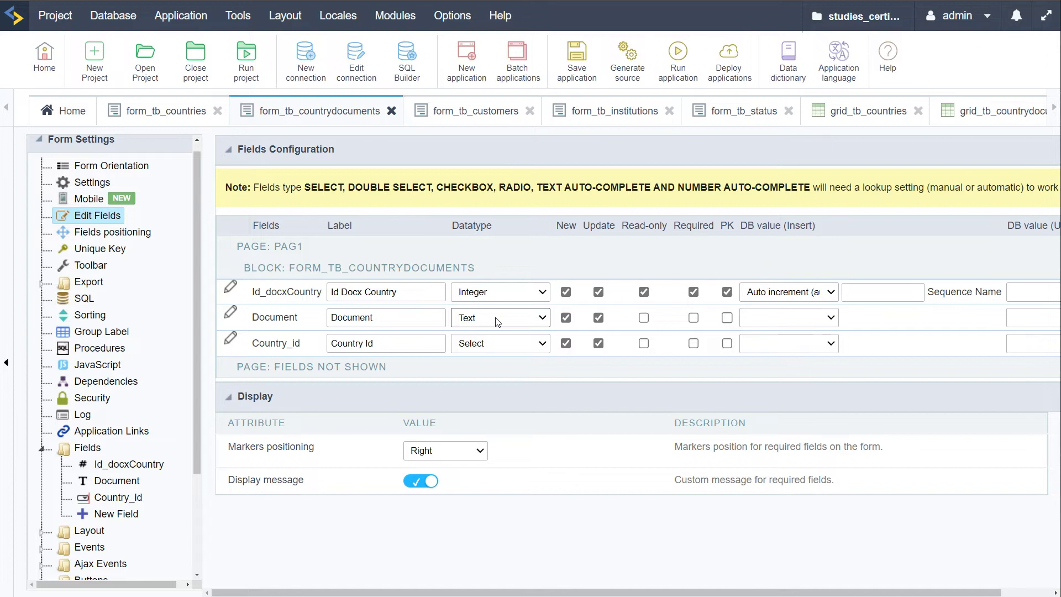
Review the datatype options and keep Country_id as a Select field
click(542, 298)
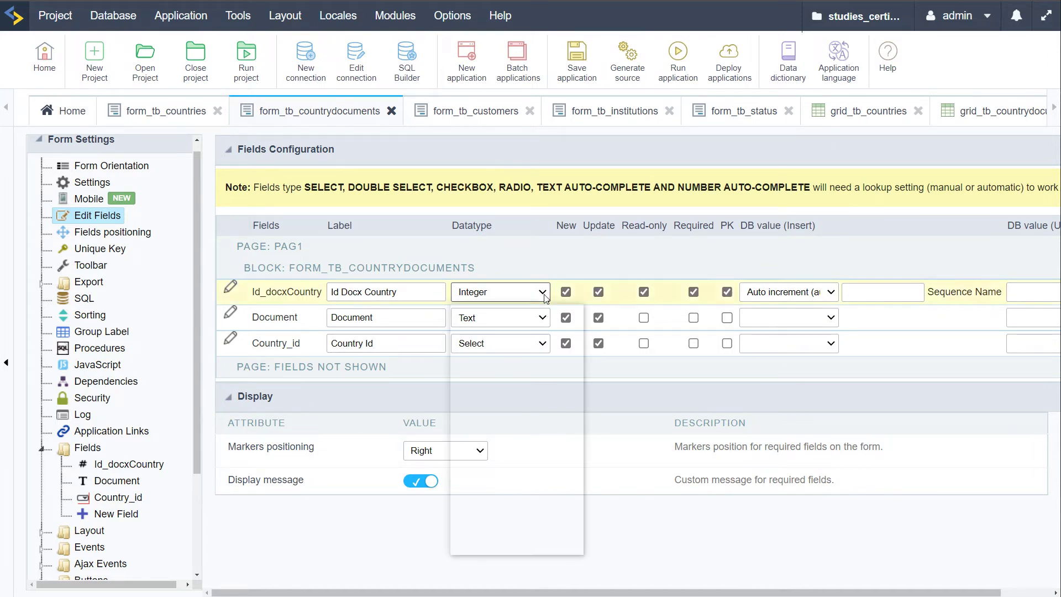
scroll(532, 412, down, 6)
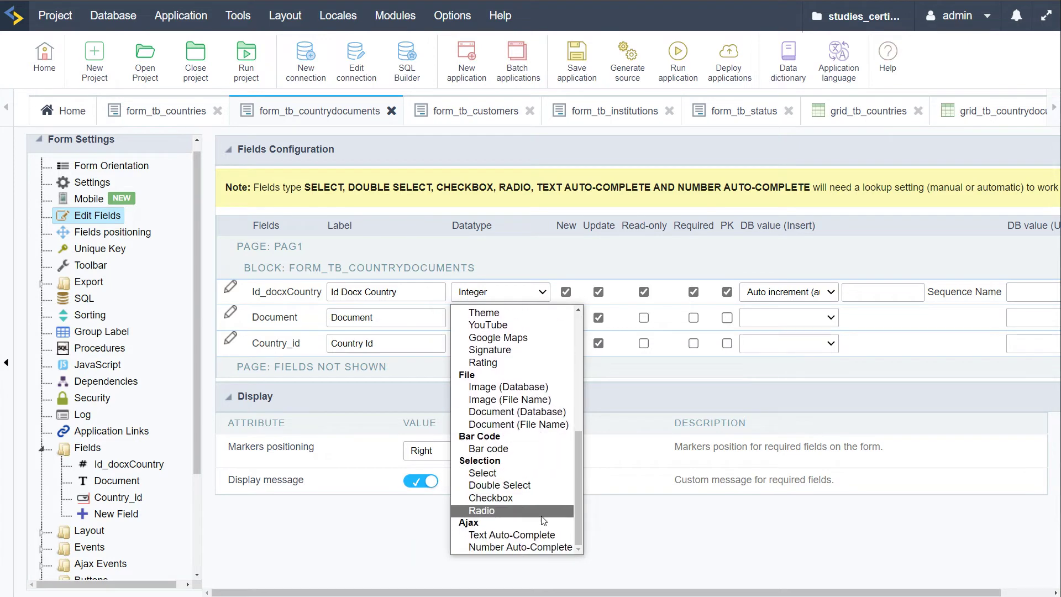
scroll(544, 520, up, 6)
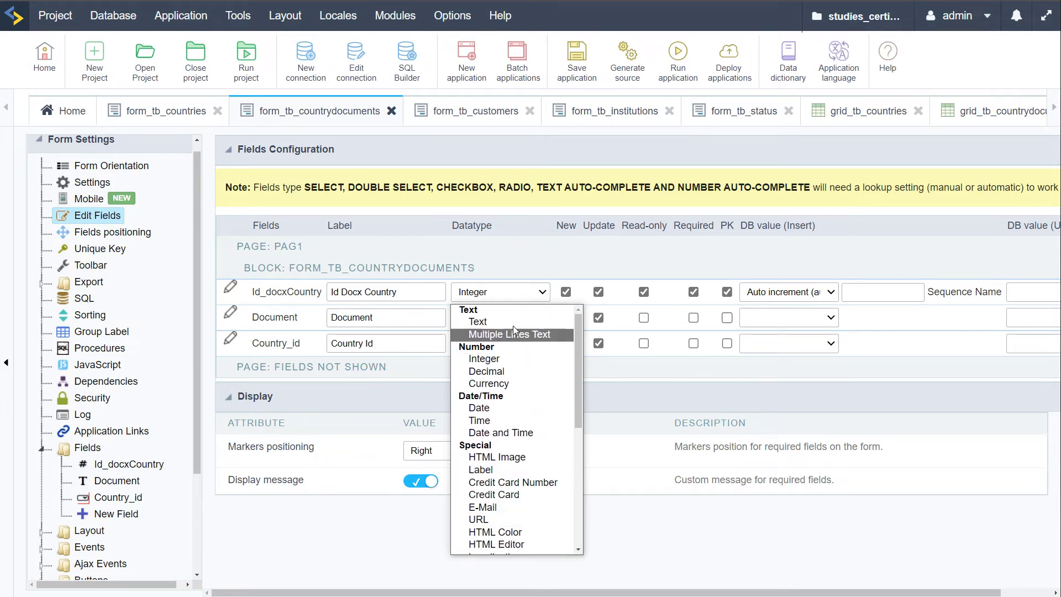
click(658, 376)
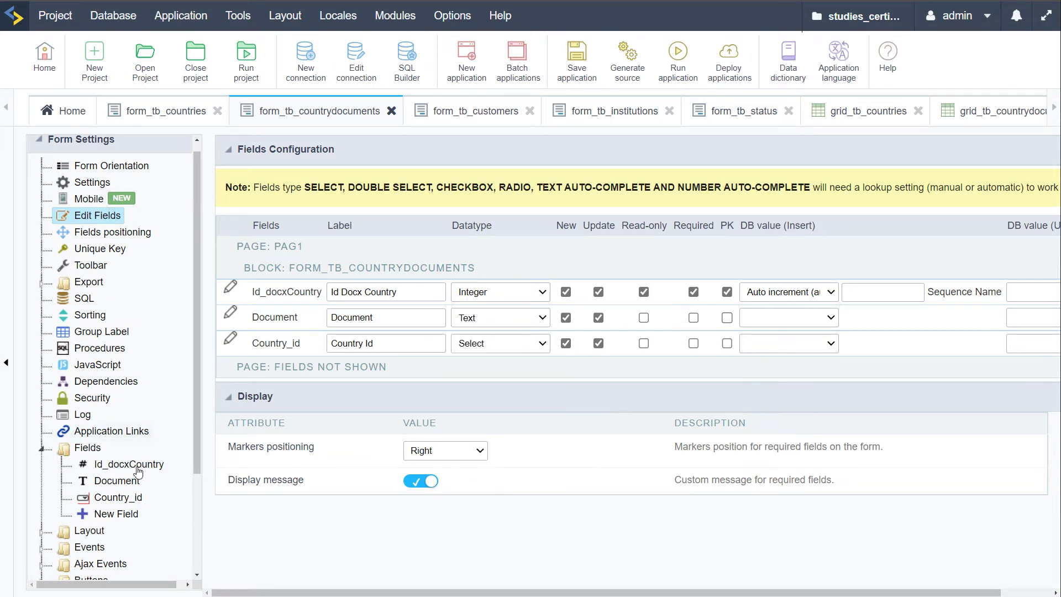
click(140, 498)
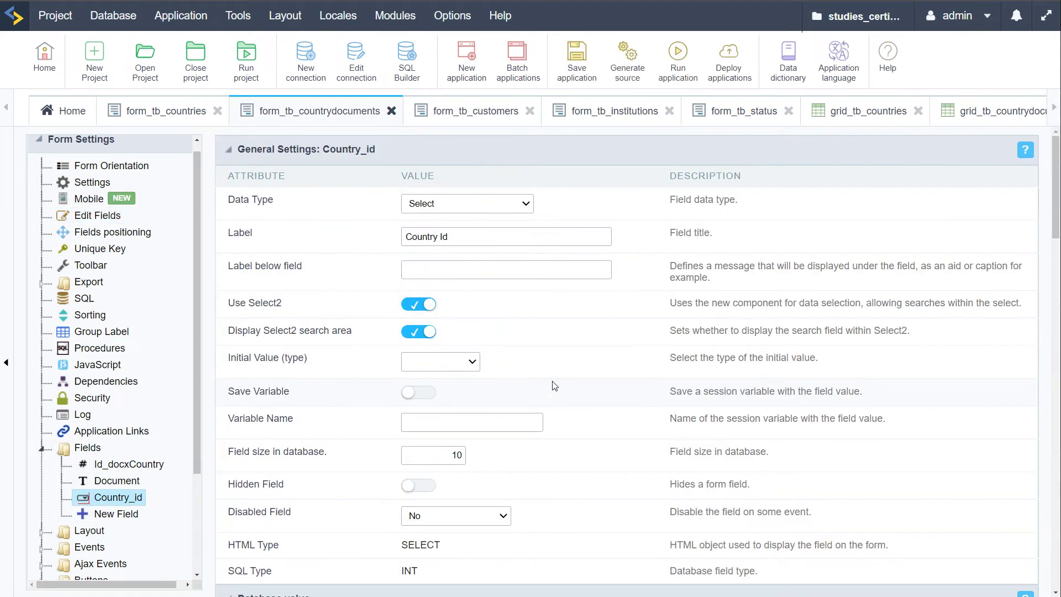
click(526, 205)
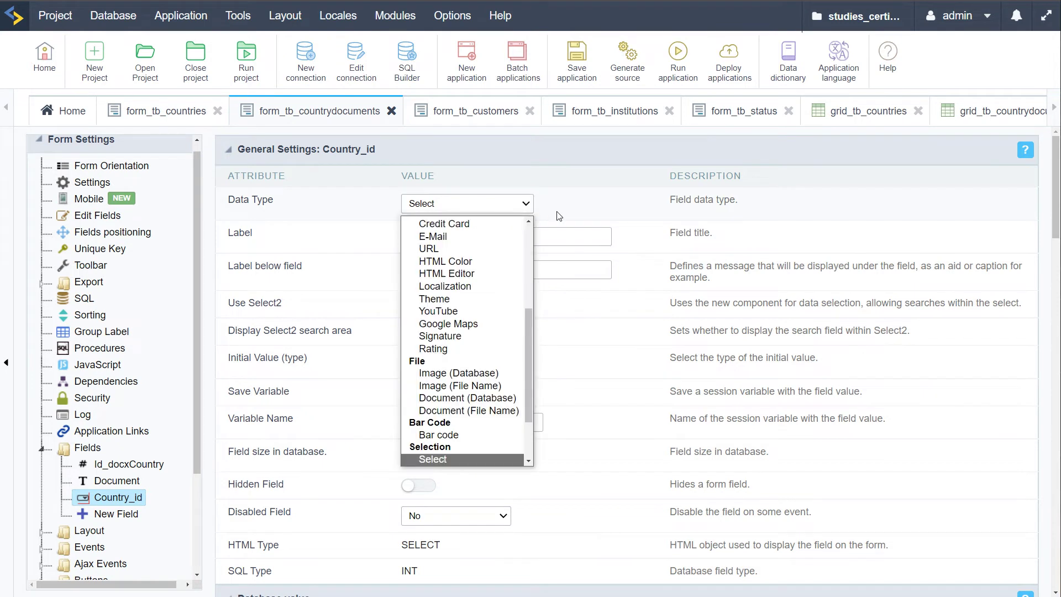
click(563, 210)
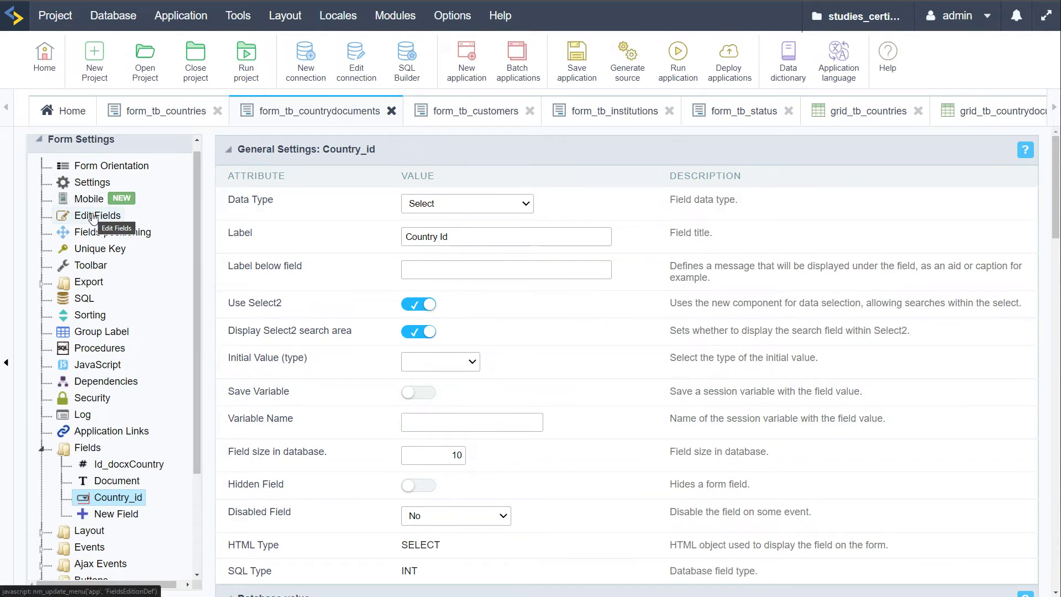
Scroll to Country_id's Lookup Settings and start editing its automatic tb_countries SQL
scroll(348, 428, down, 3)
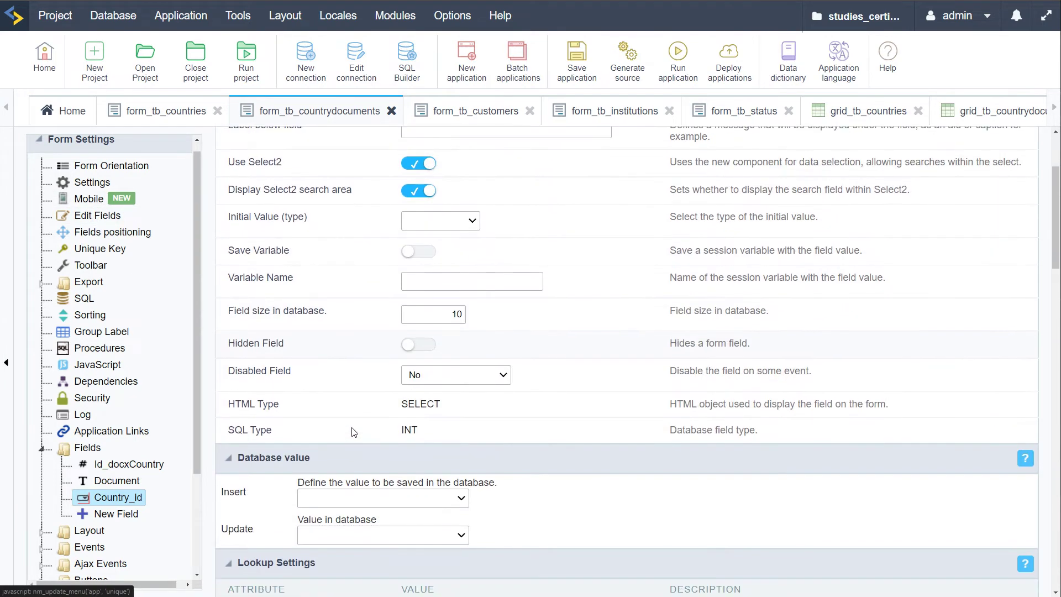
scroll(676, 434, down, 3)
scroll(670, 436, up, 2)
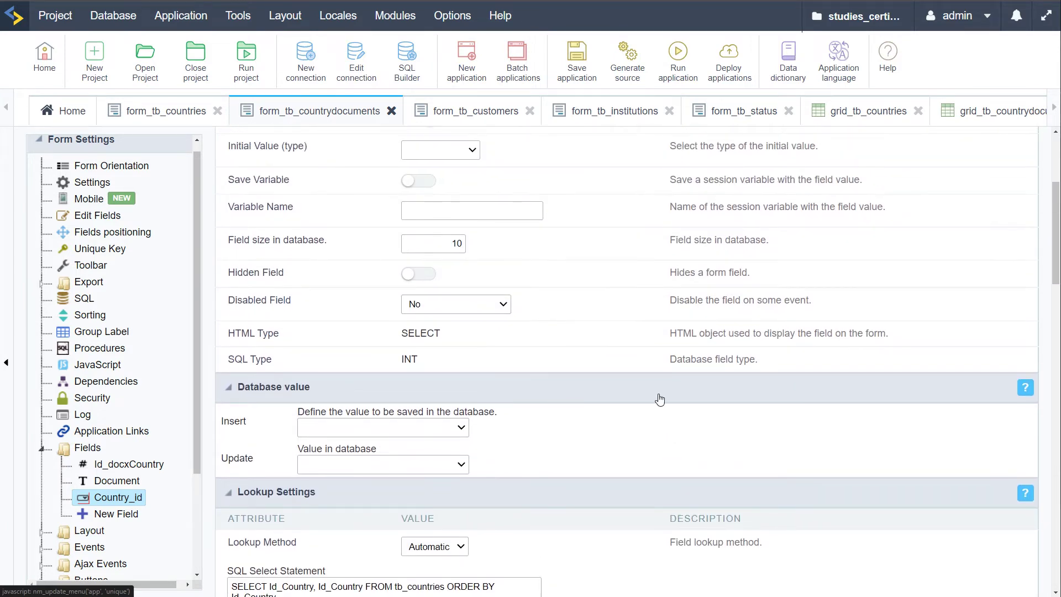
scroll(657, 394, up, 2)
scroll(656, 389, down, 8)
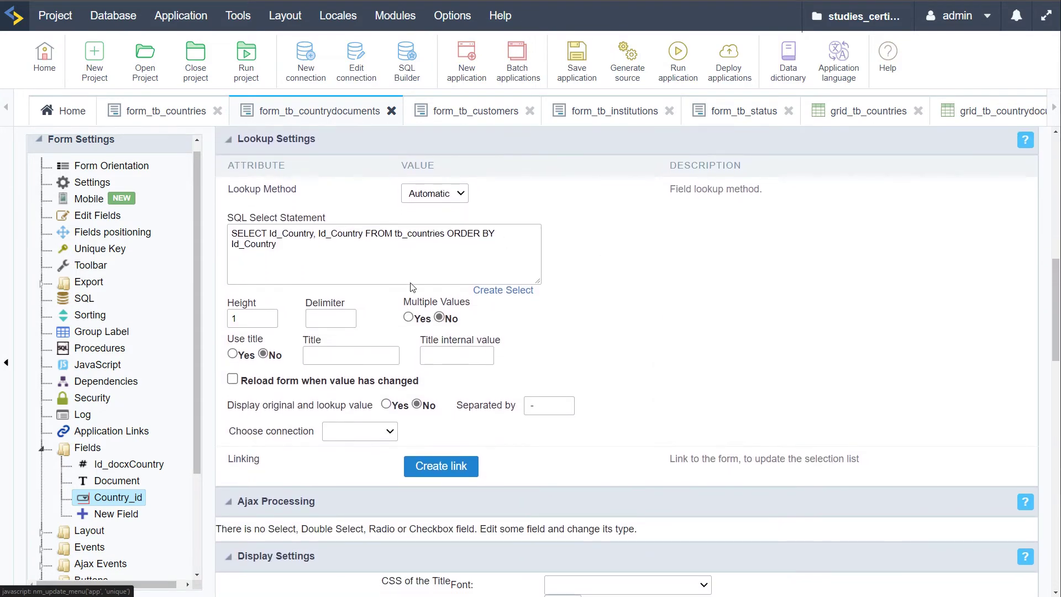
click(381, 256)
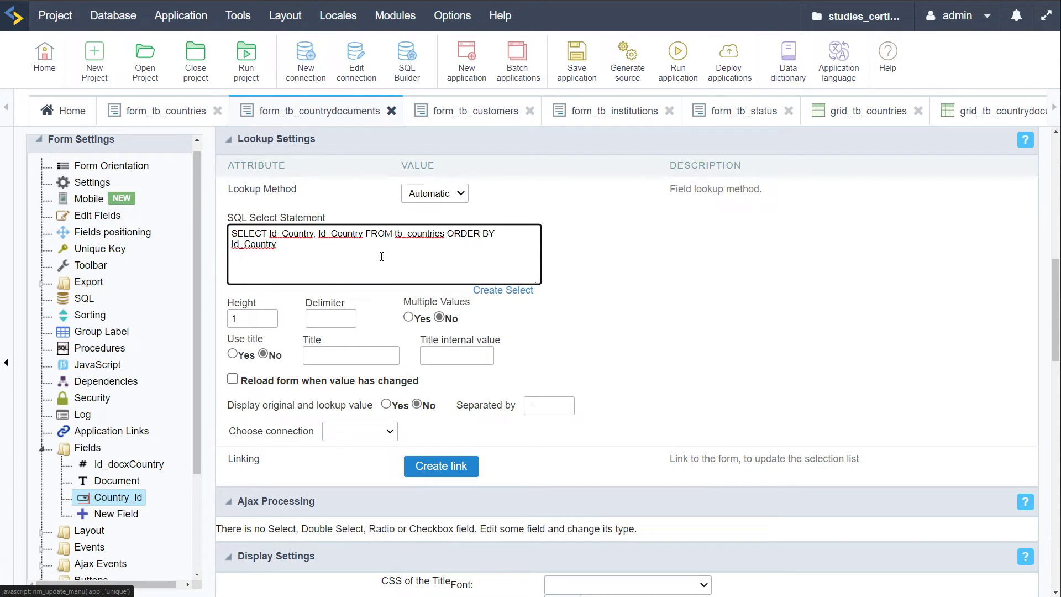
Build the lookup select of Id_Country with displayed field Country from tb_countries
drag(289, 248, 226, 233)
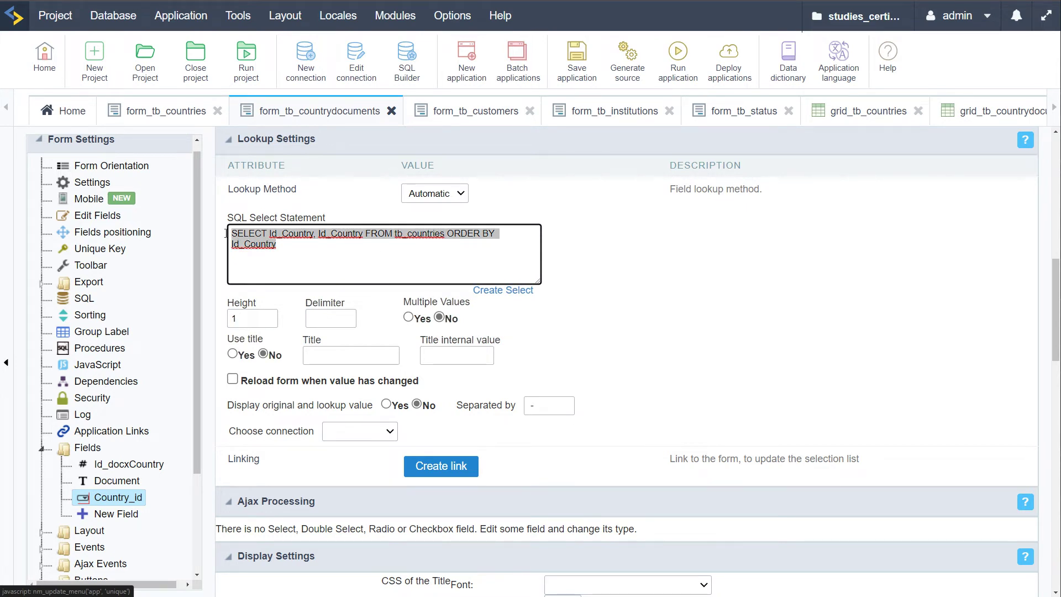
click(497, 270)
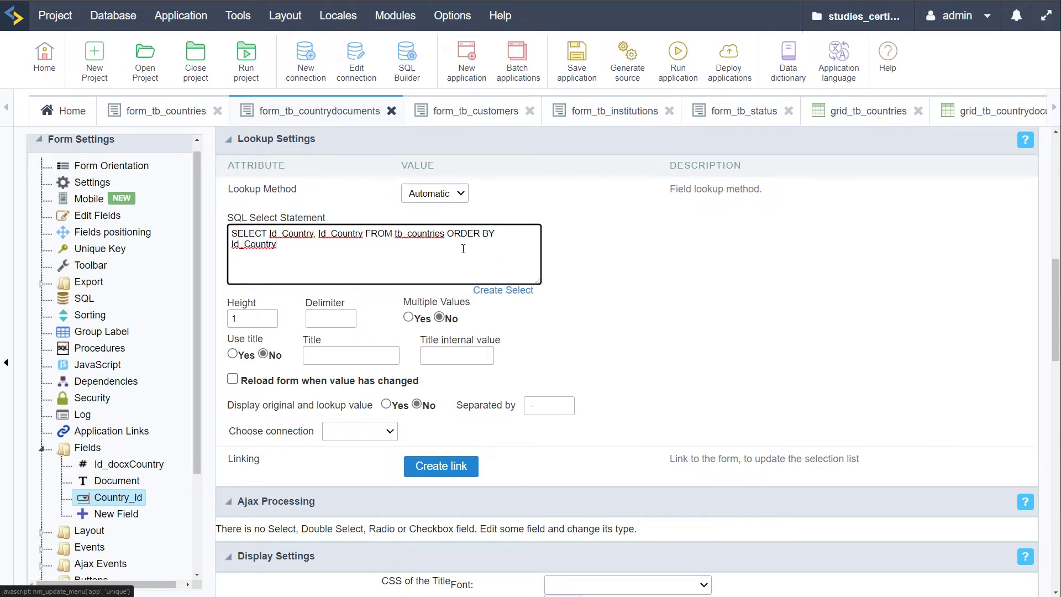
drag(463, 248, 231, 233)
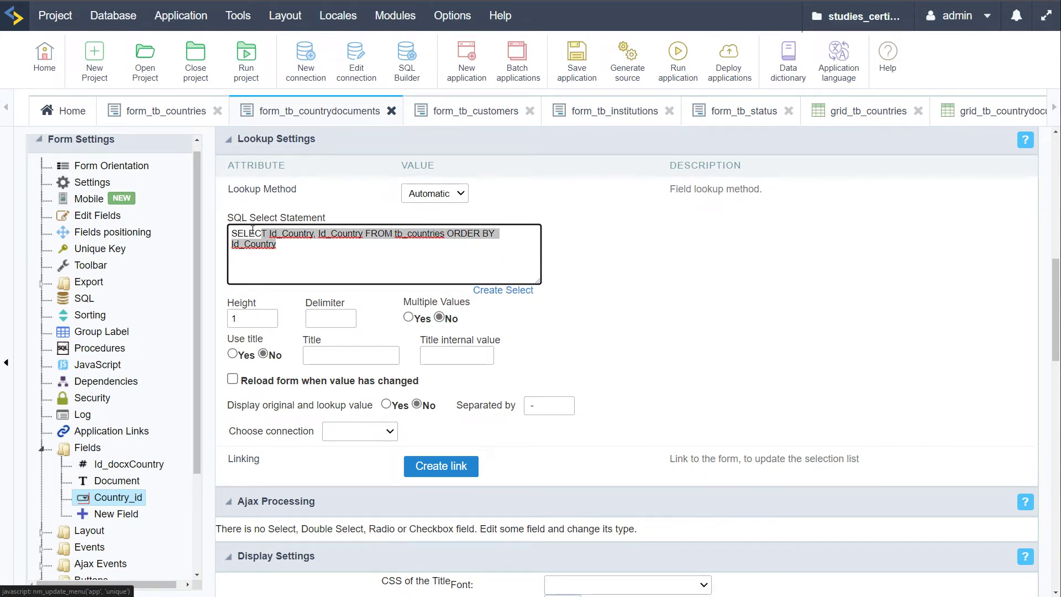
click(512, 294)
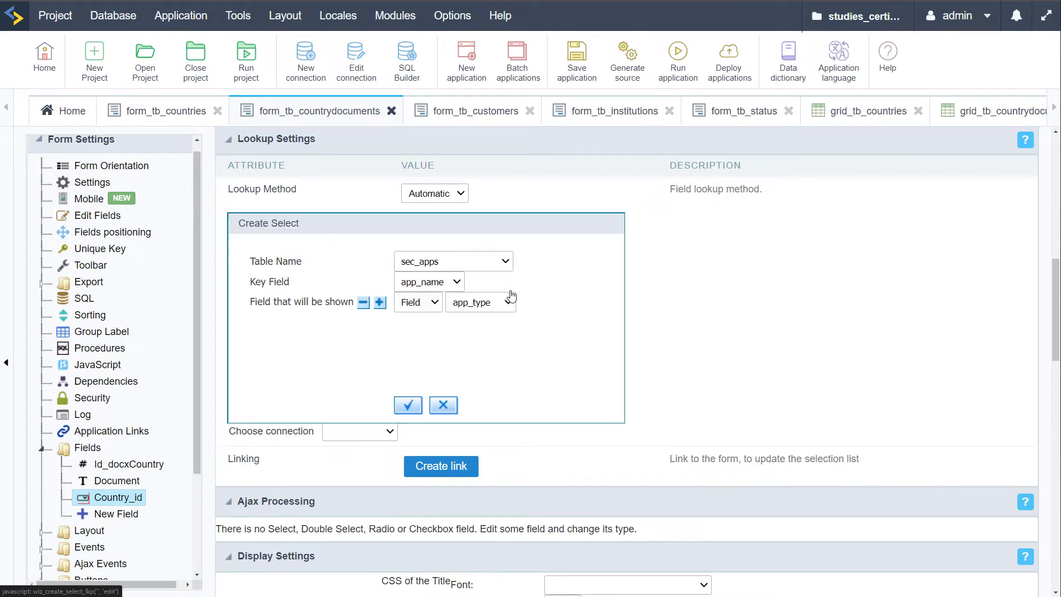
click(497, 262)
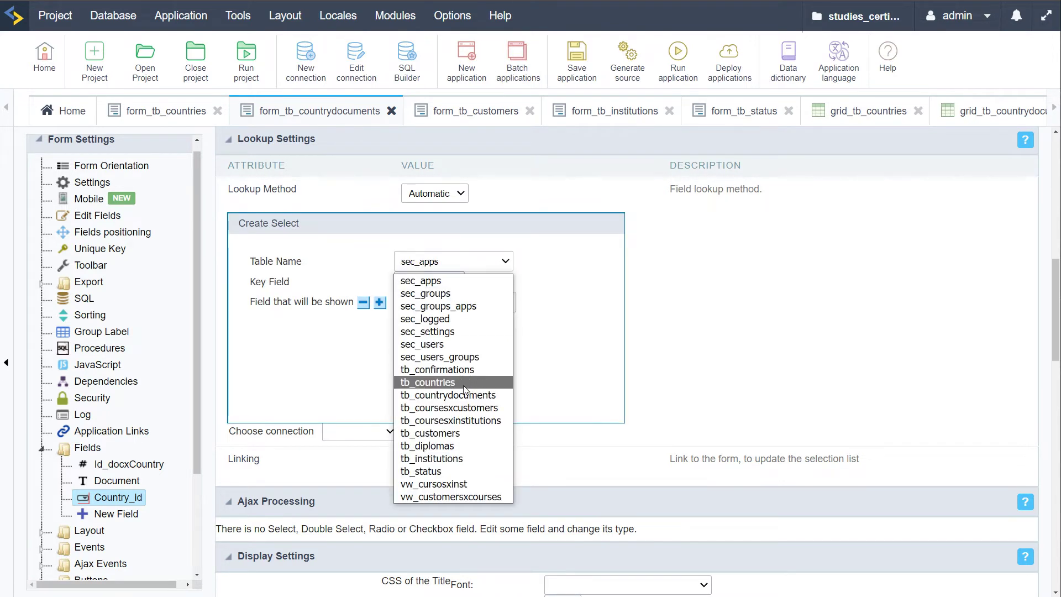
click(472, 382)
click(474, 302)
click(474, 335)
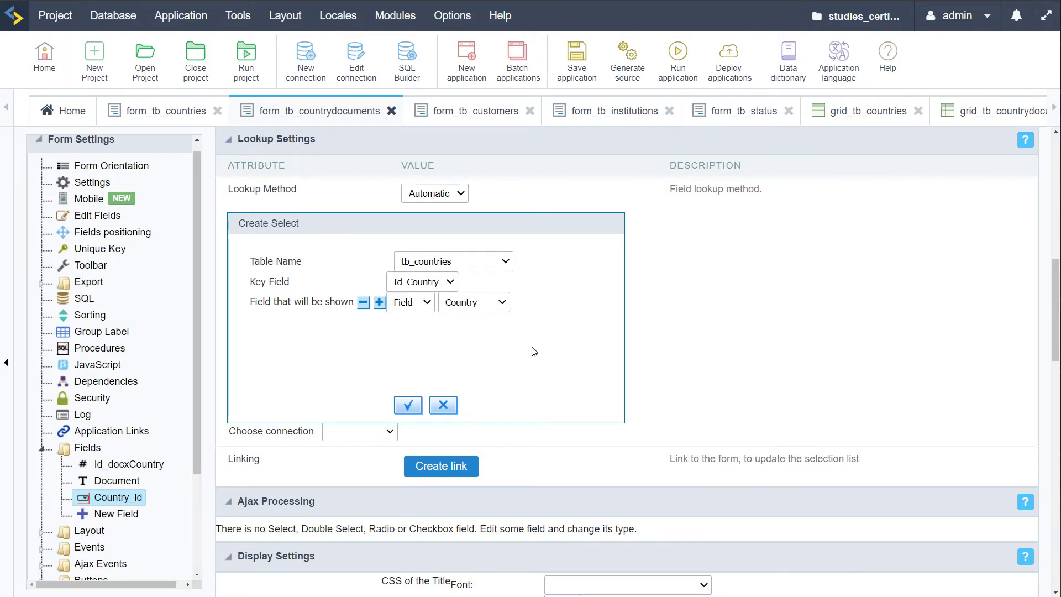
click(408, 405)
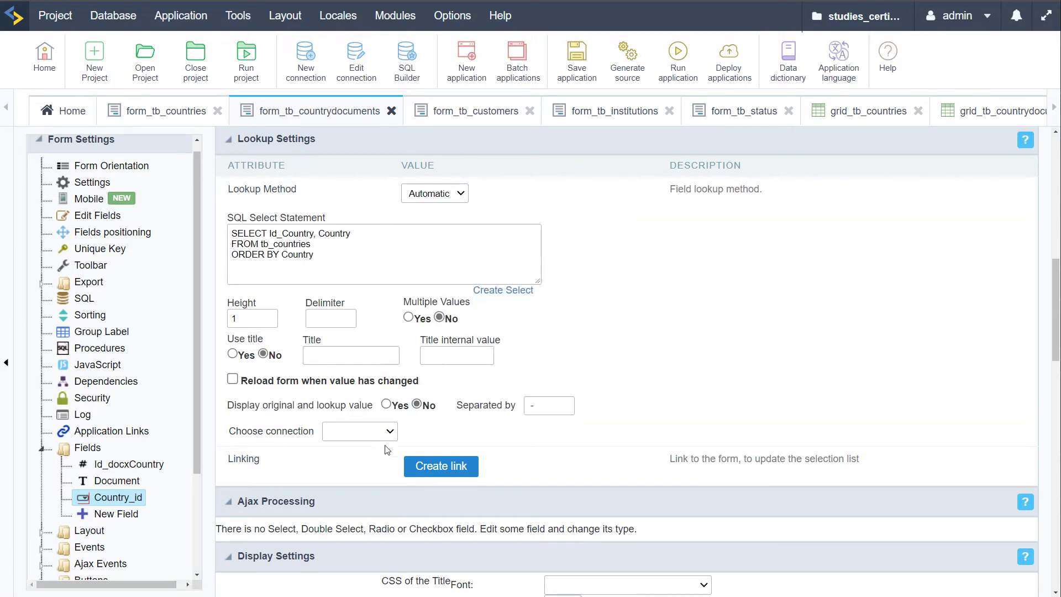
Set the lookup connection to conn_mysql and run the countrydocuments form
click(389, 432)
click(354, 462)
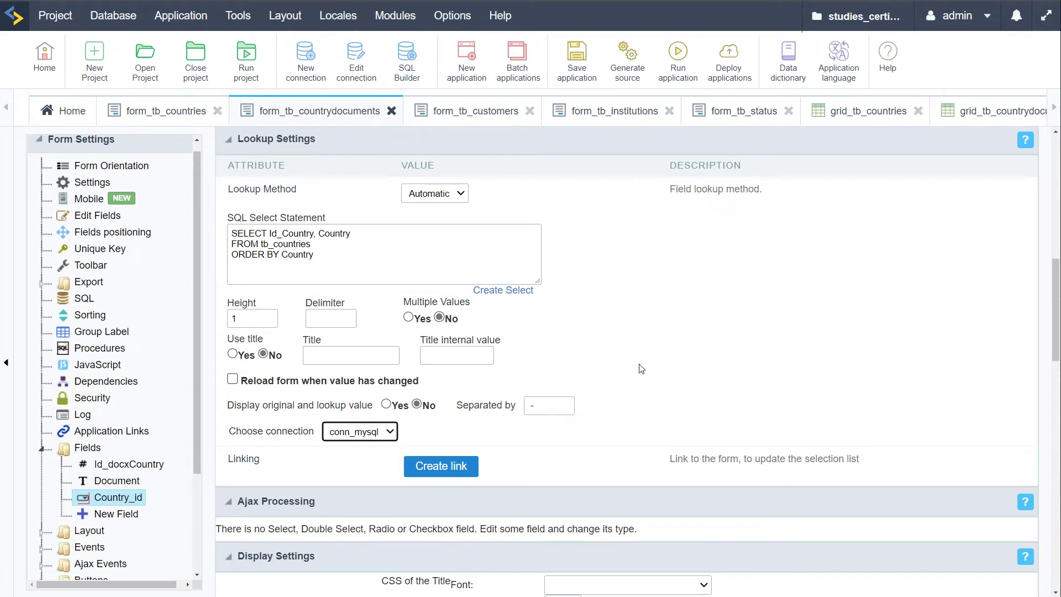
click(676, 64)
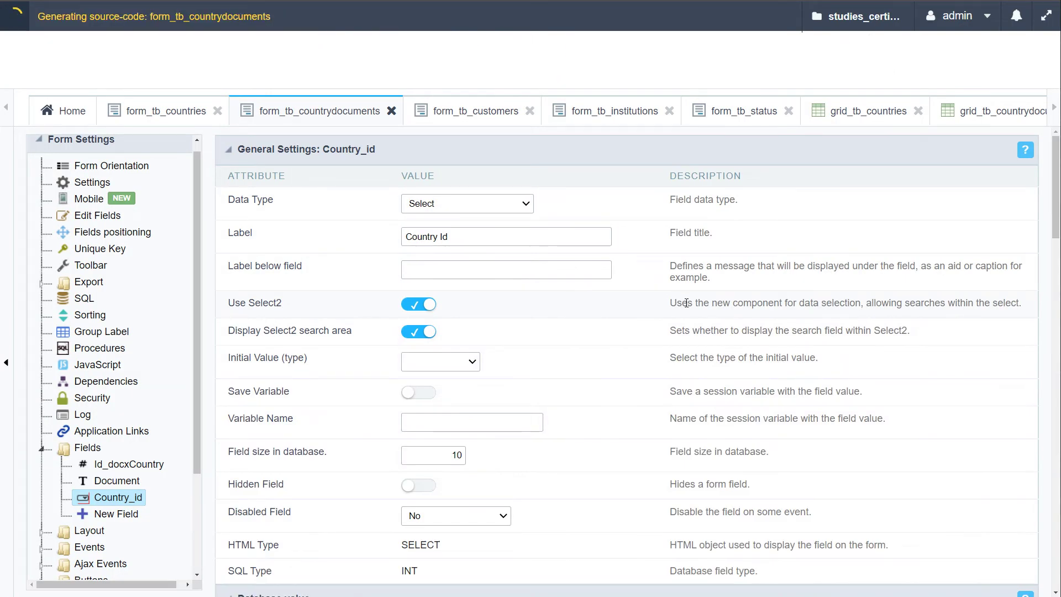
Check the running form's Country Id list shows country names like Perú, then review the lookup settings
click(434, 218)
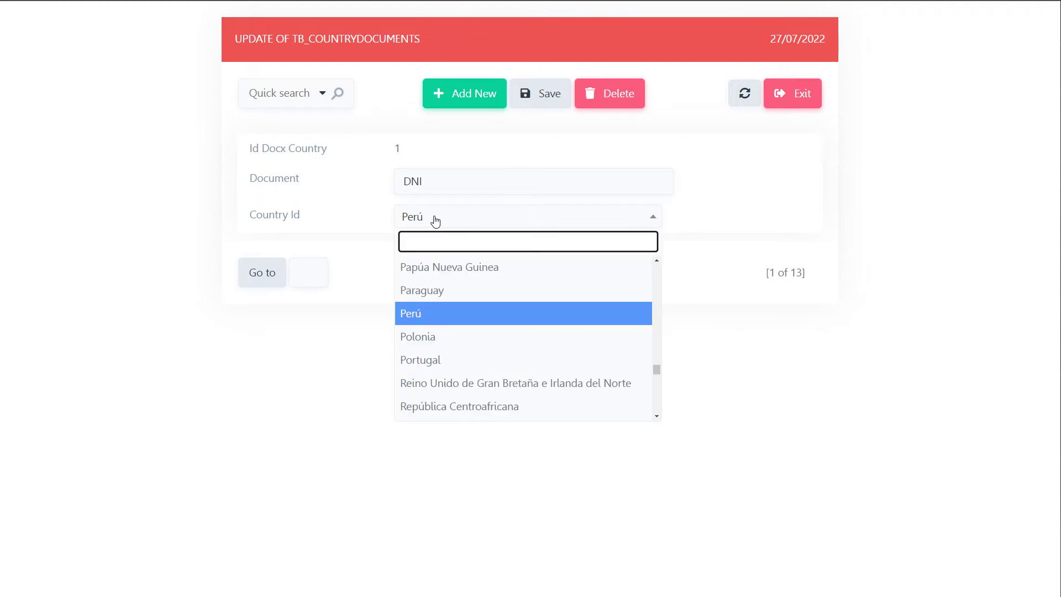
click(349, 222)
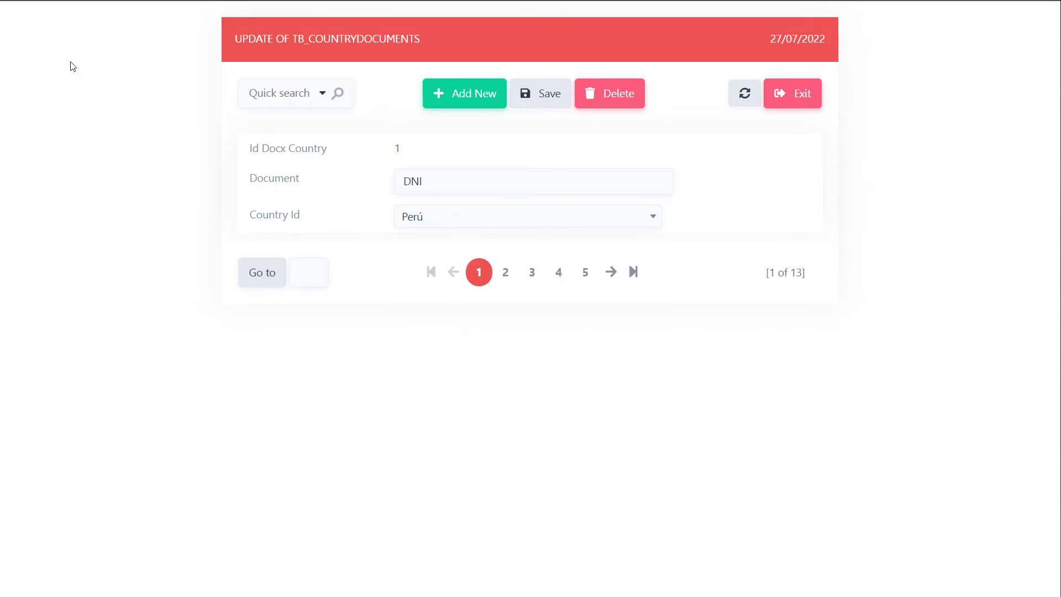
key(ctrl+shift+Tab)
scroll(358, 407, down, 4)
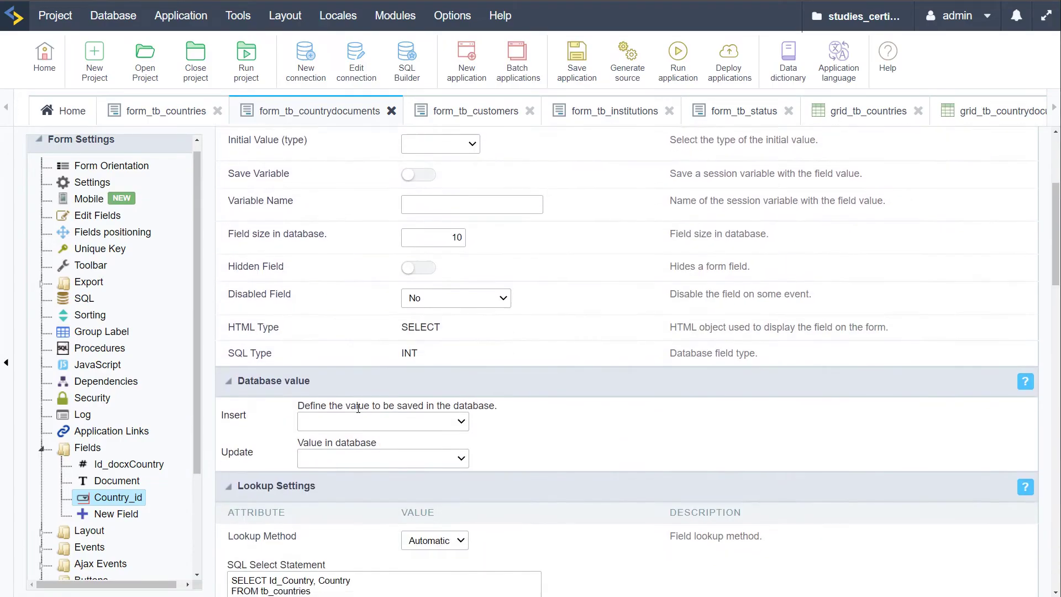
scroll(358, 408, down, 6)
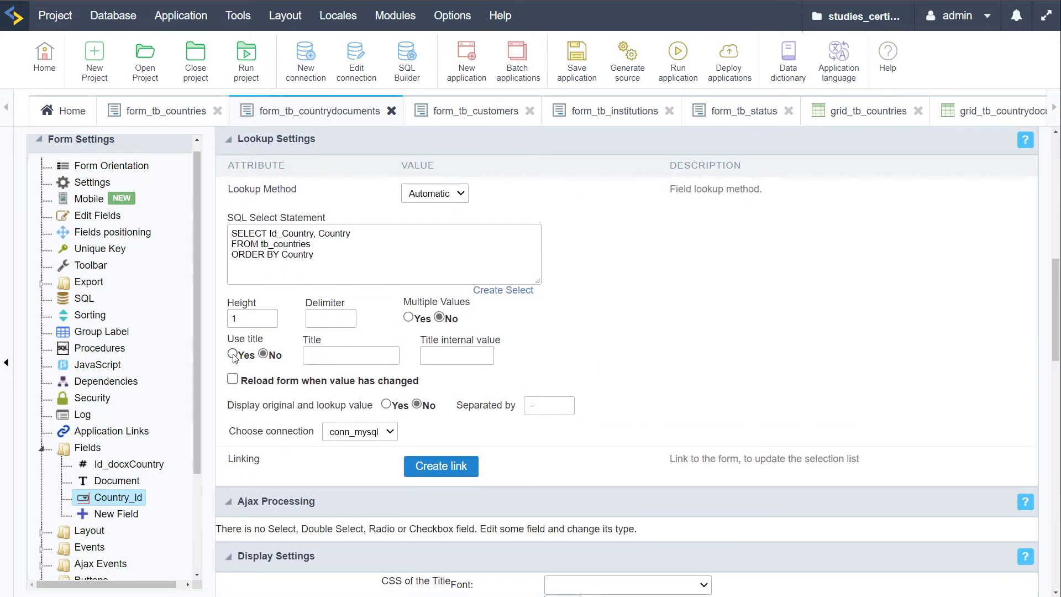
Add a new record and confirm its Country Id list defaults to Afganistán
key(ctrl+Tab)
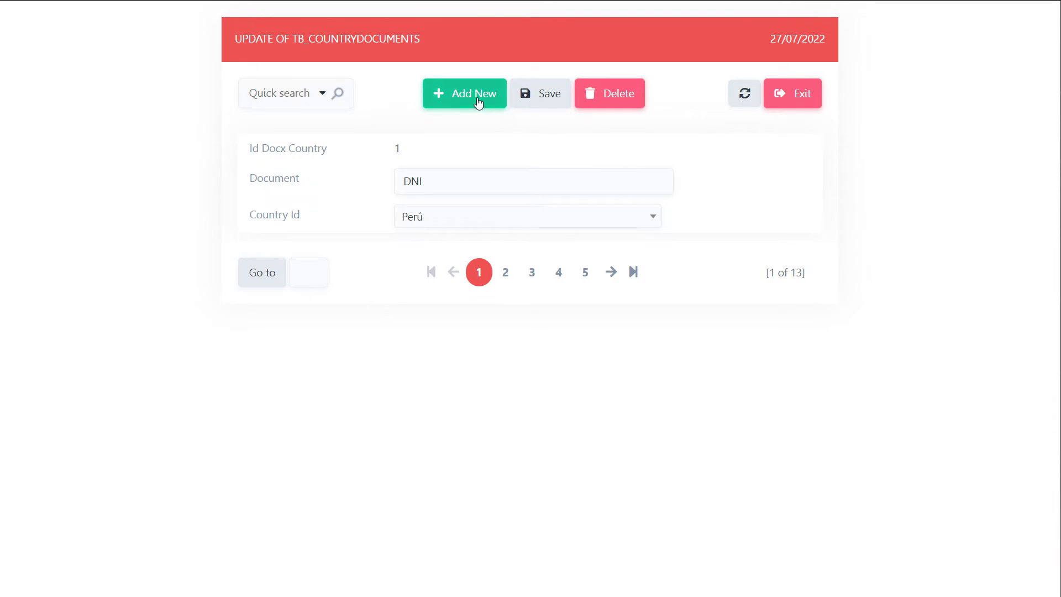
click(476, 97)
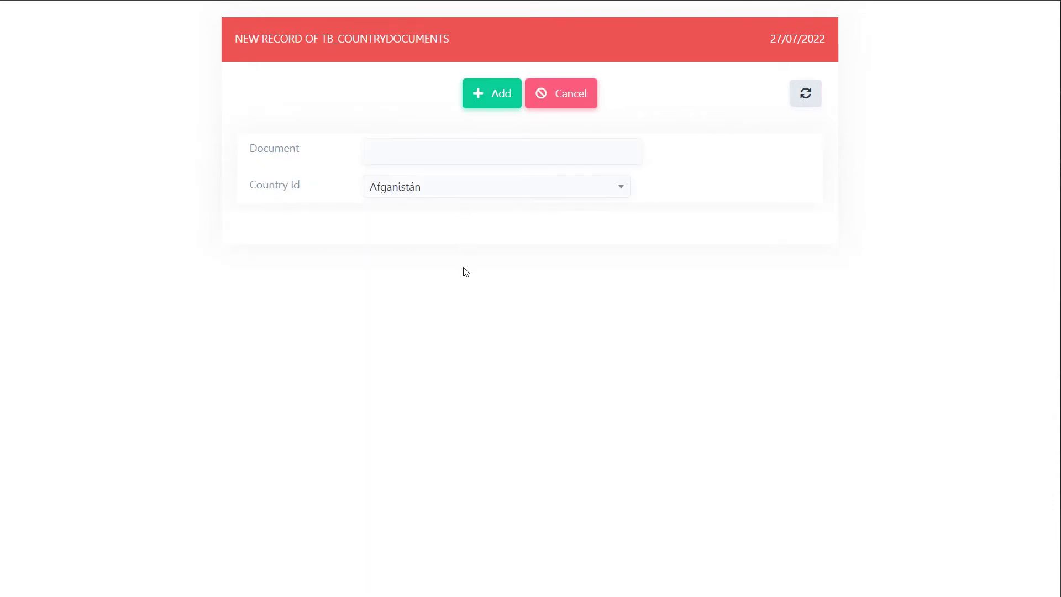
click(569, 193)
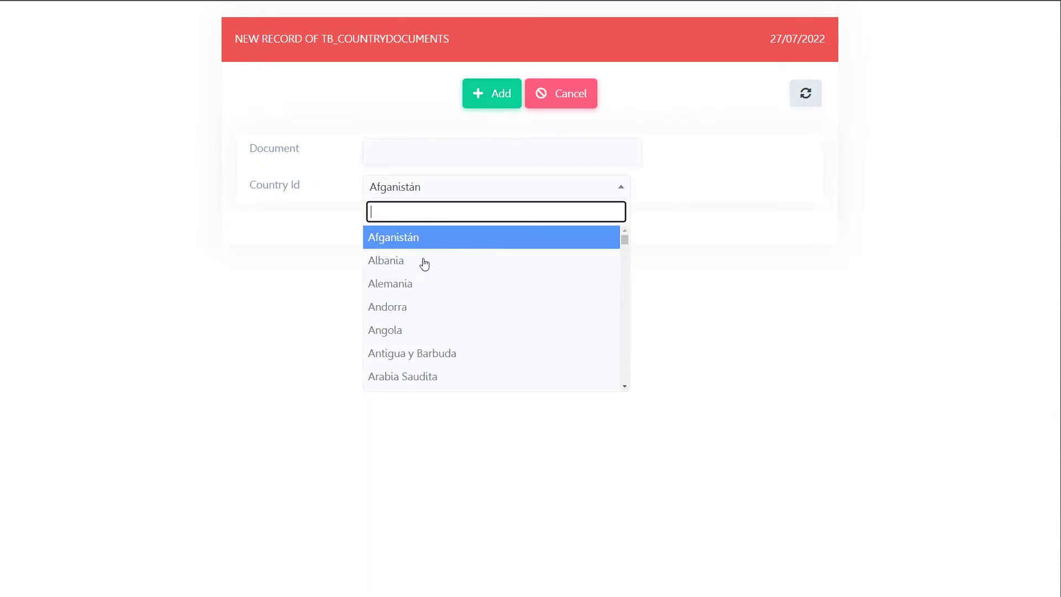
click(320, 232)
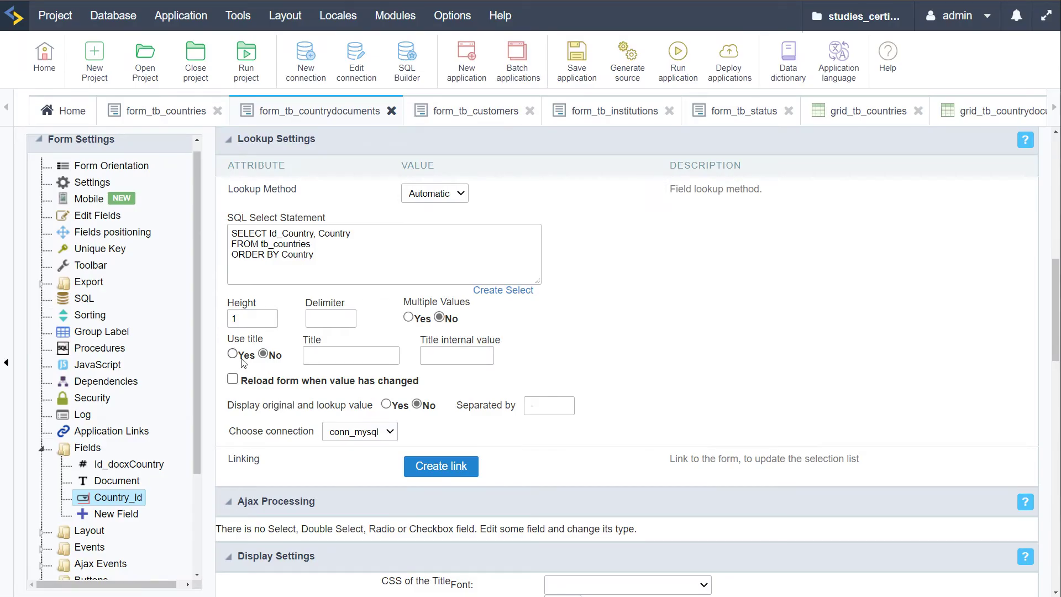
Enable the Use title option for Country_id, then run the form and start a new record
click(233, 354)
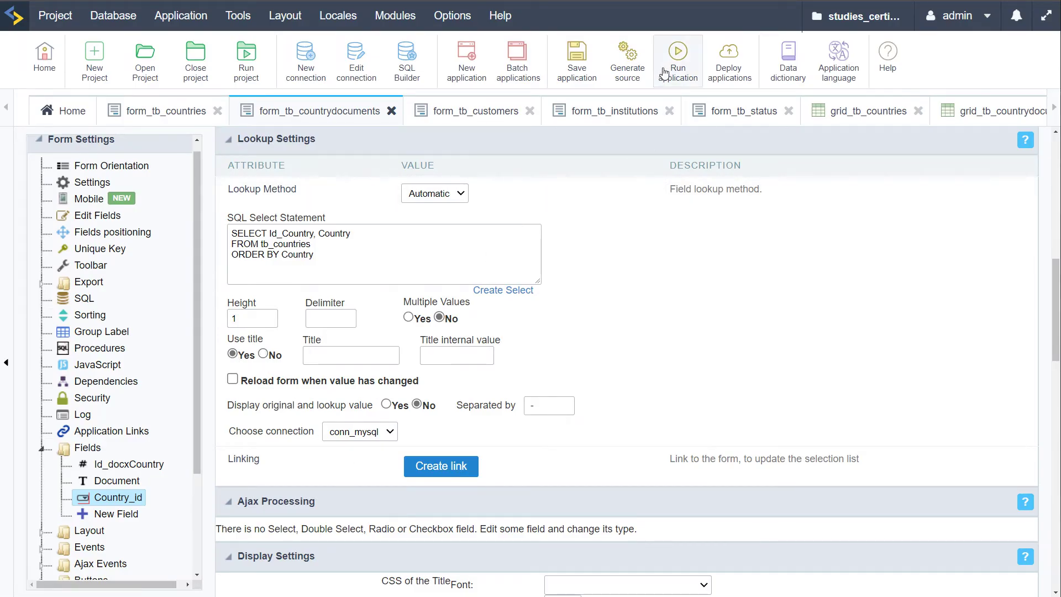
click(675, 61)
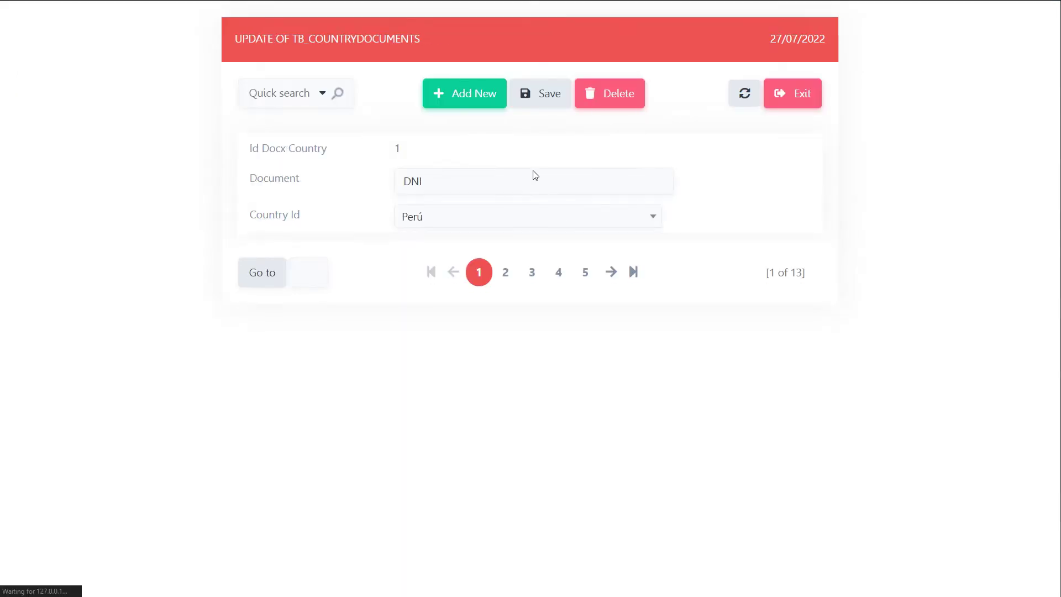
click(479, 88)
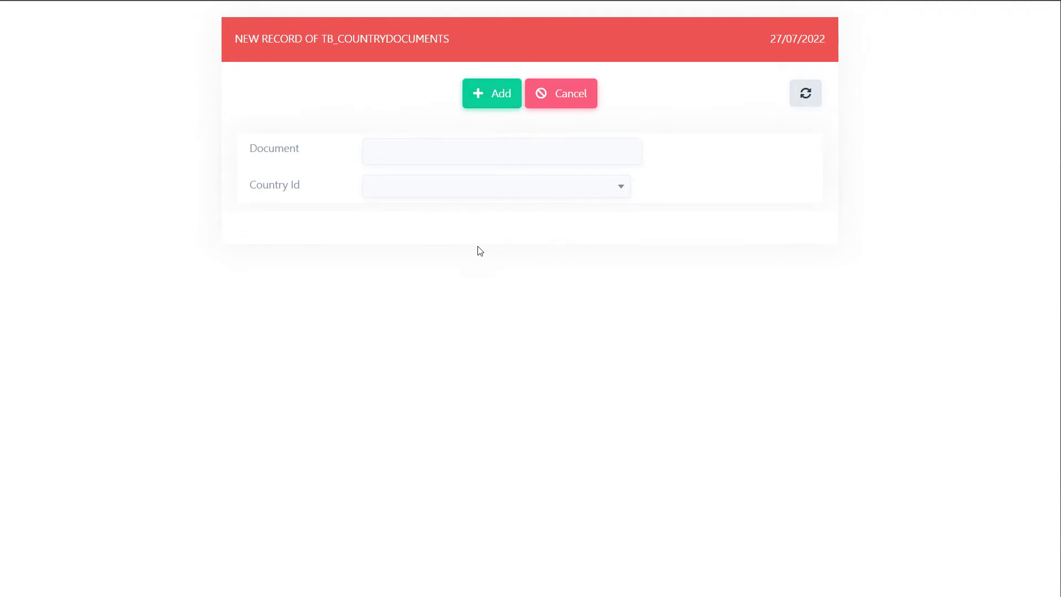
Check that the new record's Country Id list starts blank, and leave it empty
click(442, 190)
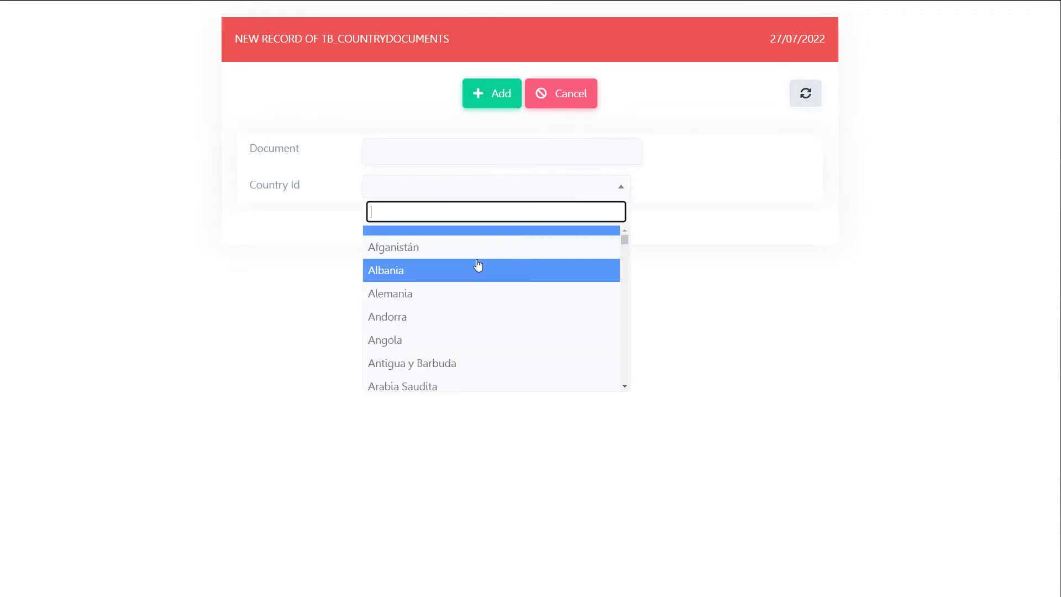
scroll(492, 309, down, 3)
scroll(498, 316, up, 3)
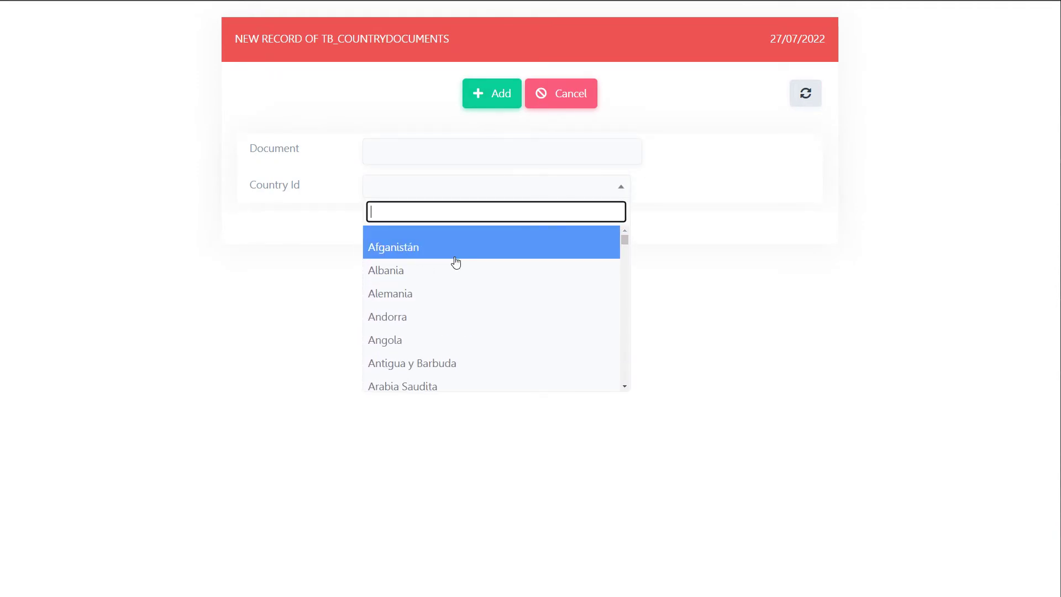
key(Down)
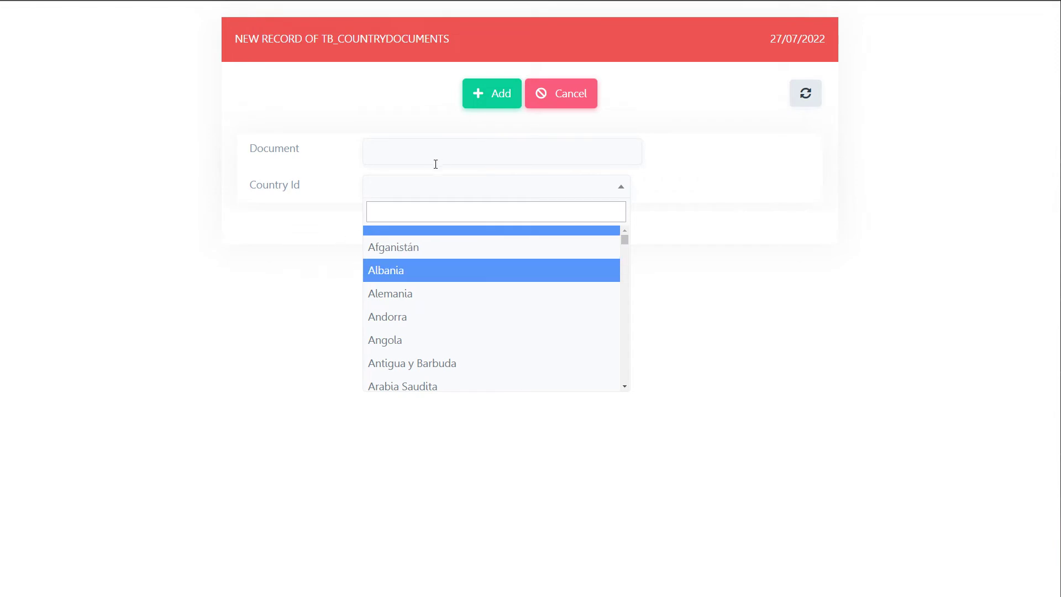
click(405, 149)
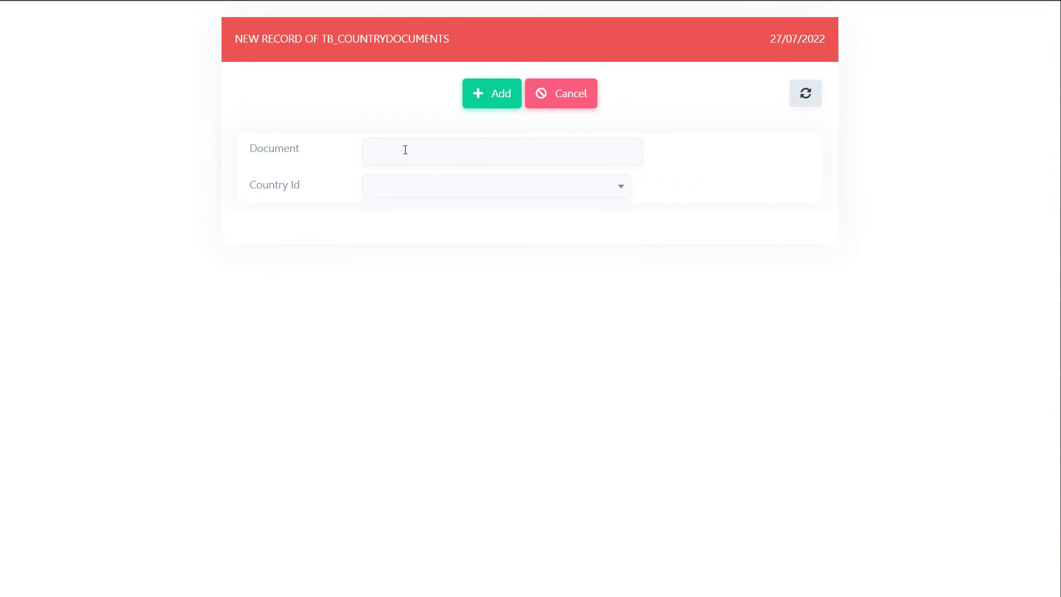
Choose Benin as the Country Id of the new countrydocuments record
click(439, 147)
click(492, 188)
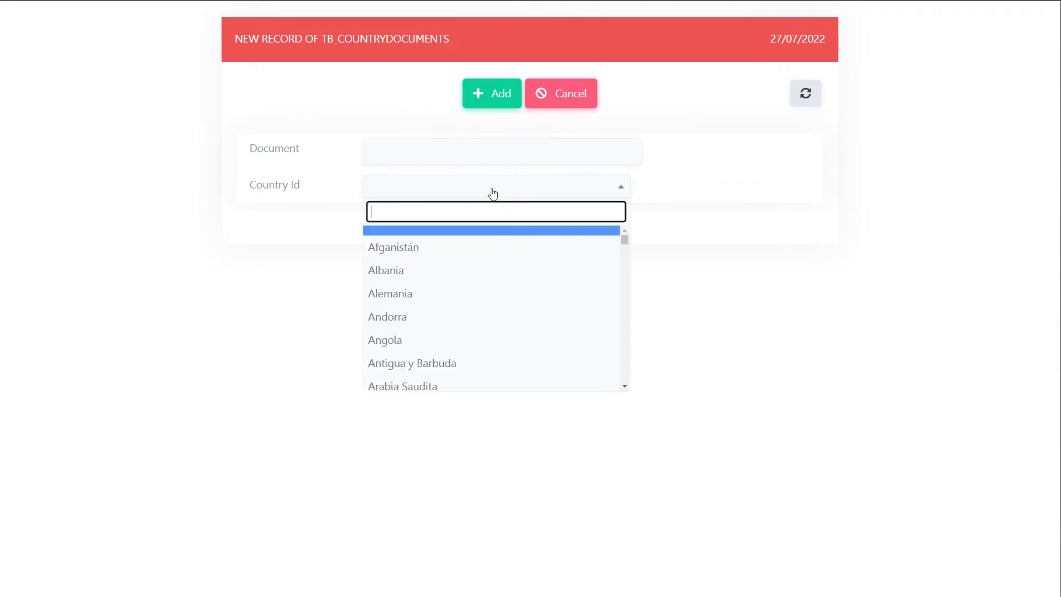
click(387, 148)
click(428, 191)
scroll(481, 327, down, 5)
click(481, 327)
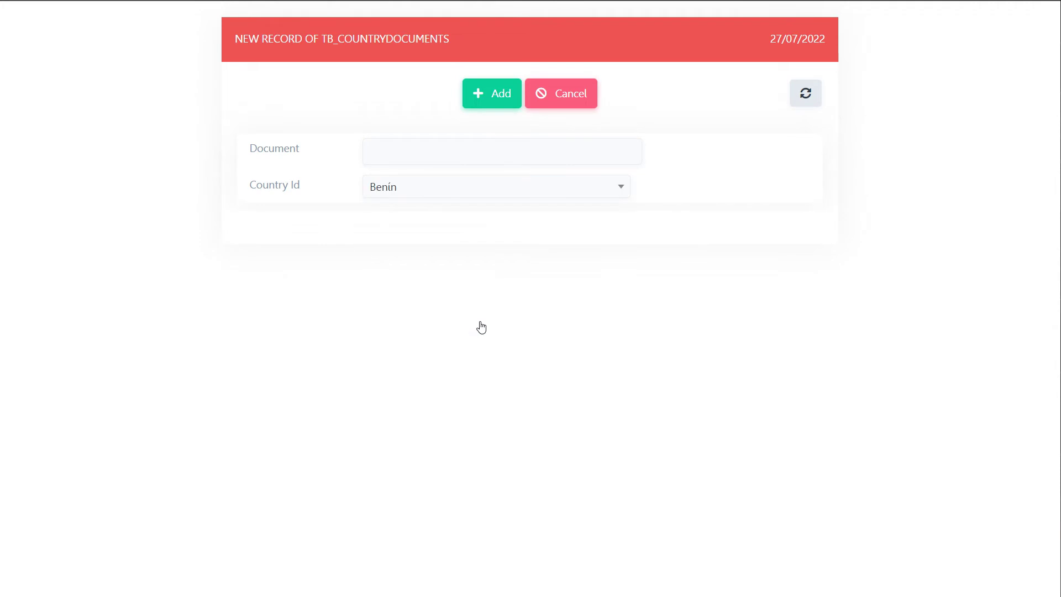
double_click(360, 332)
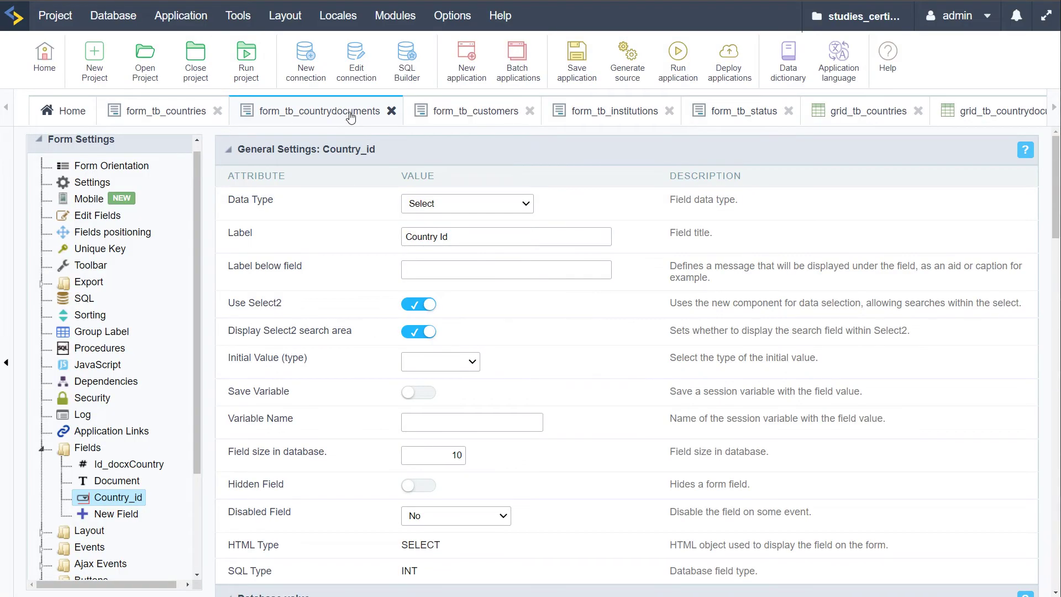
Run the tb_countries form and try adding a new country record, then cancel it
click(527, 117)
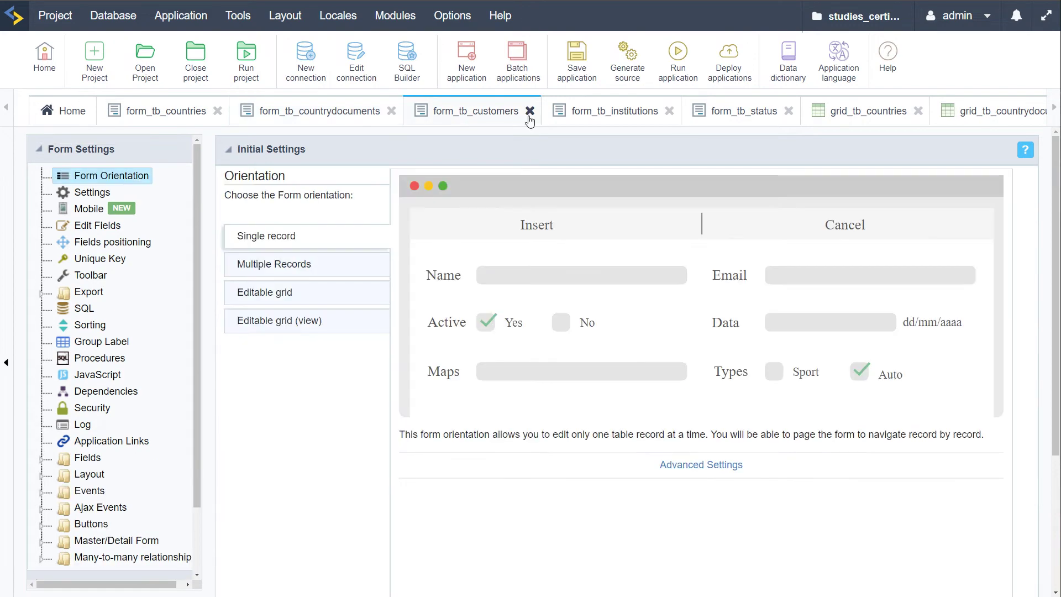
click(159, 116)
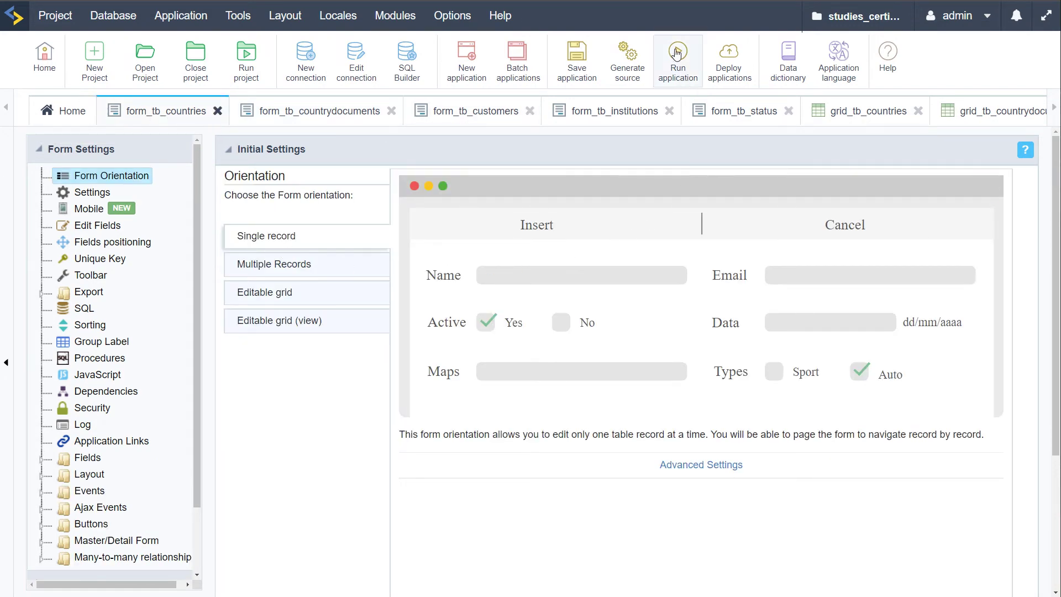
click(677, 55)
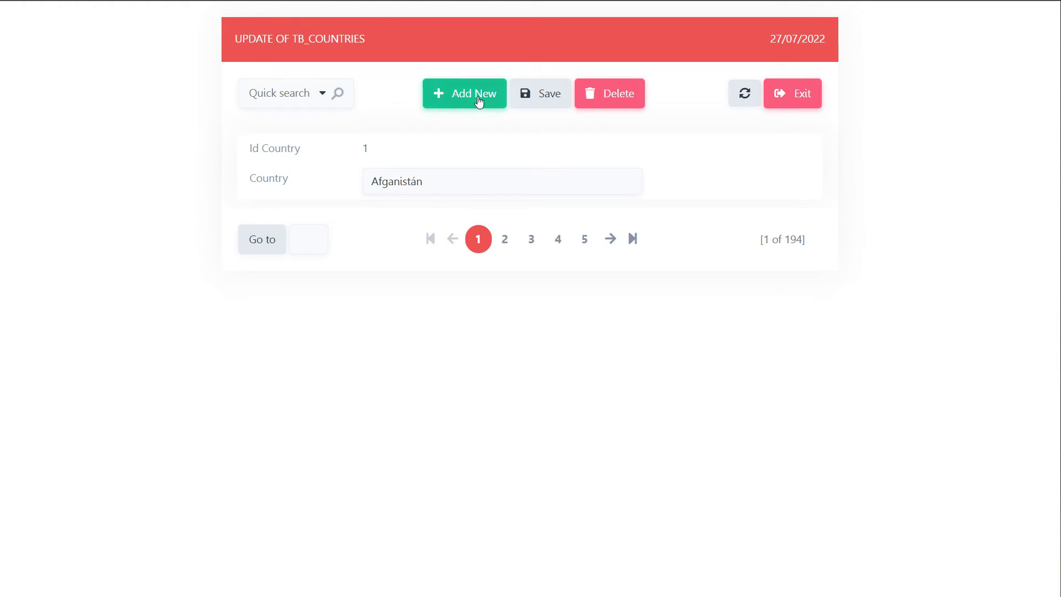
click(478, 102)
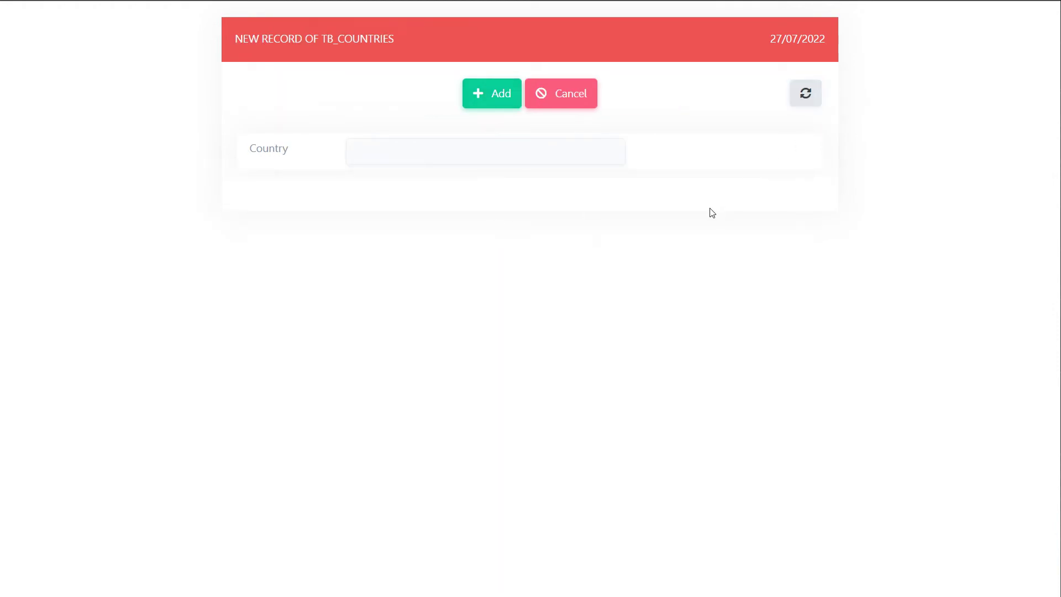
click(575, 105)
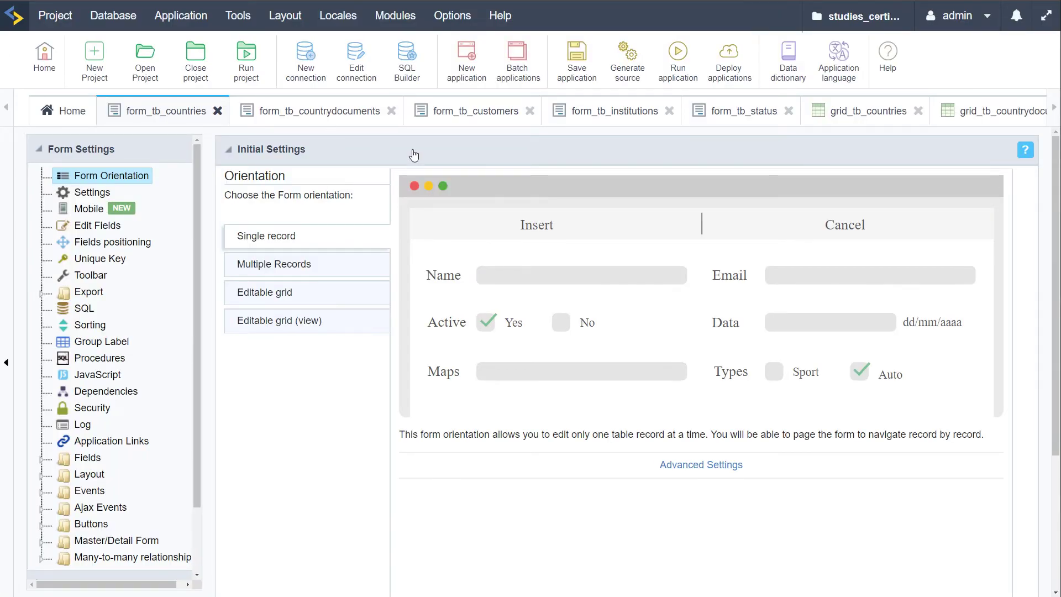
Rerun the countrydocuments form, then generate and run the tb_customers form
click(318, 115)
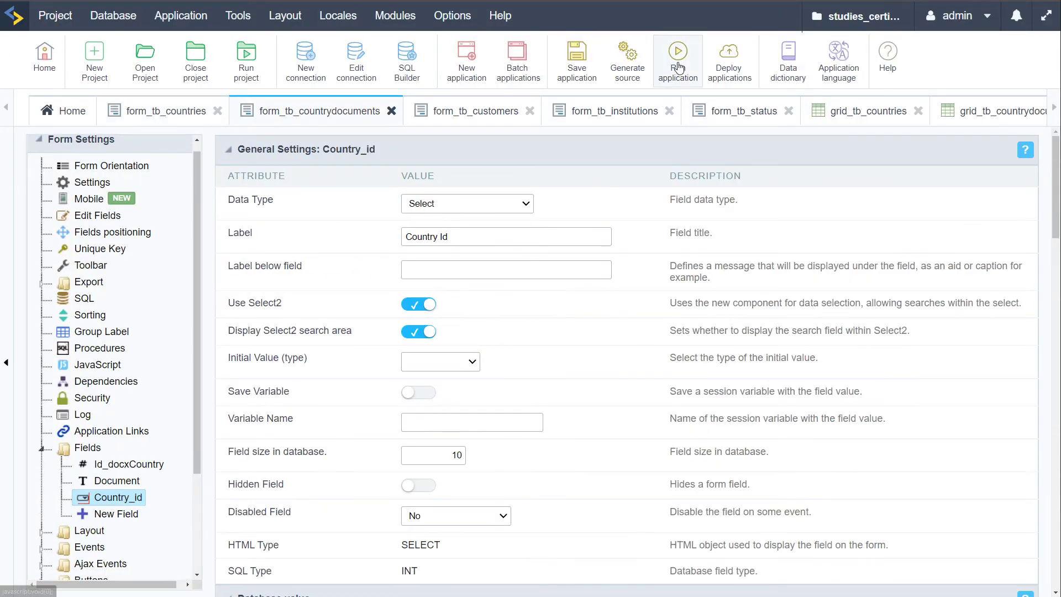
click(677, 60)
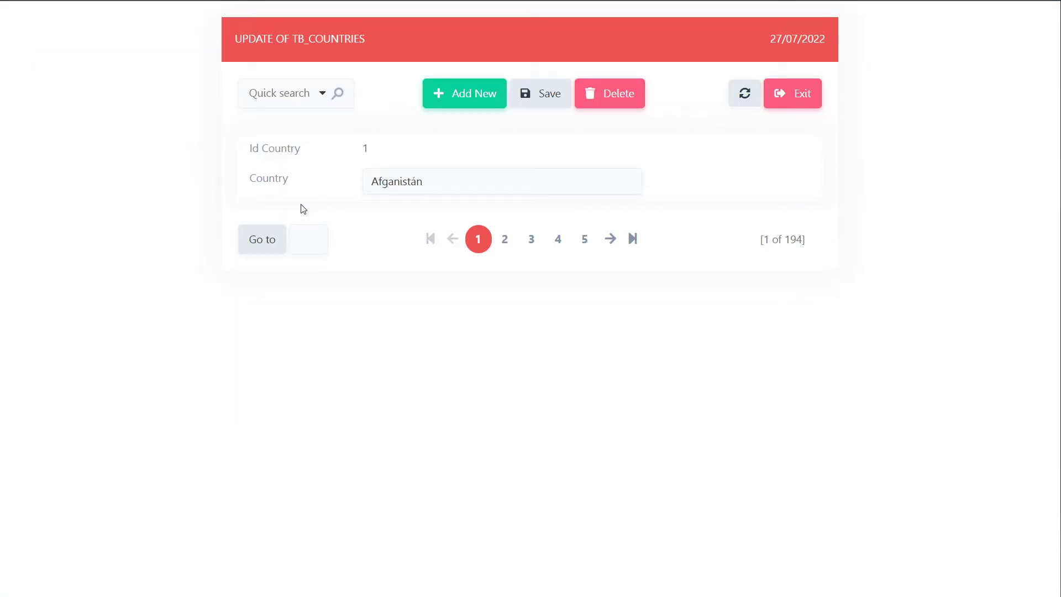
key(ctrl+w)
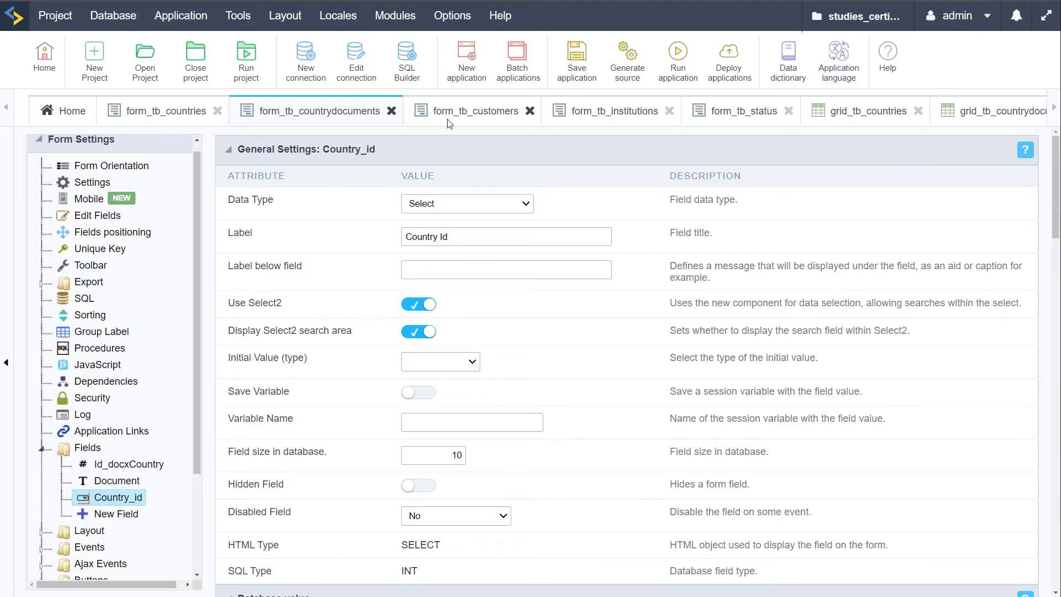
click(453, 113)
click(670, 67)
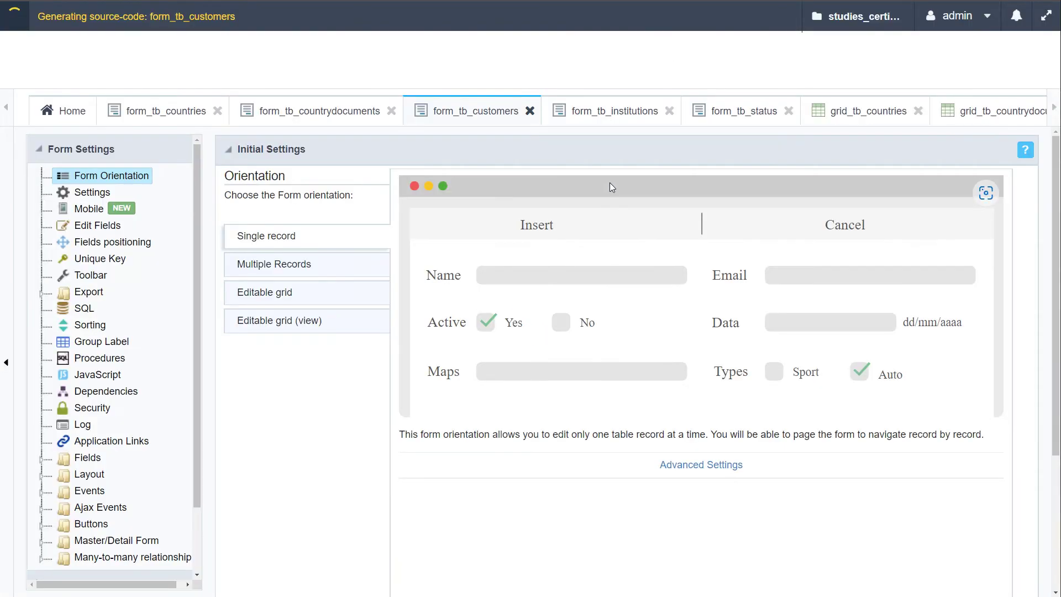
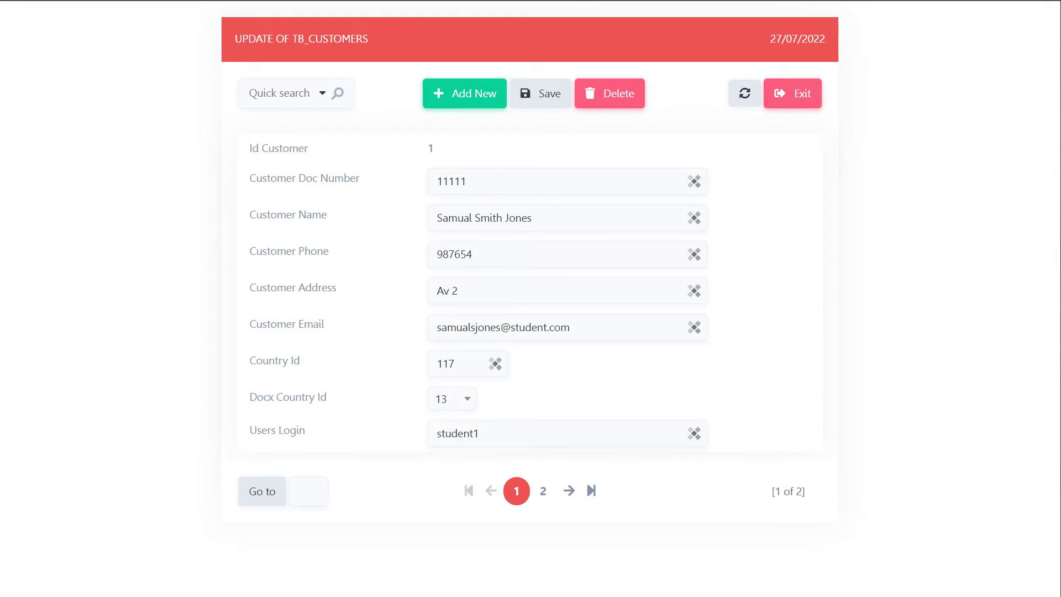
Change the Country_id field's datatype from Integer to Select in the customers form's field table
mouse_move(1, 33)
click(50, 31)
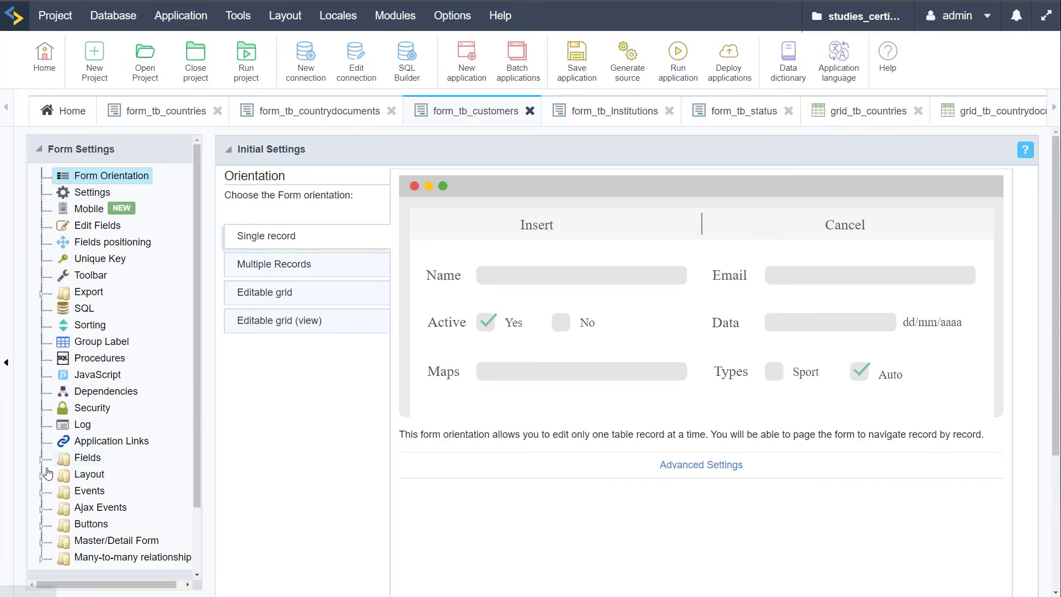
click(86, 230)
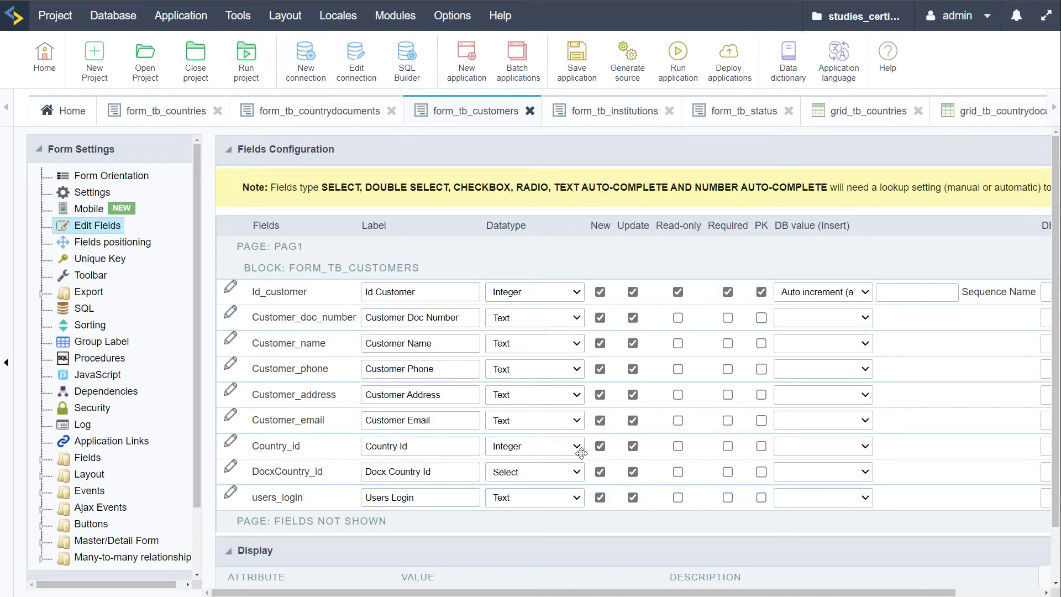
click(535, 449)
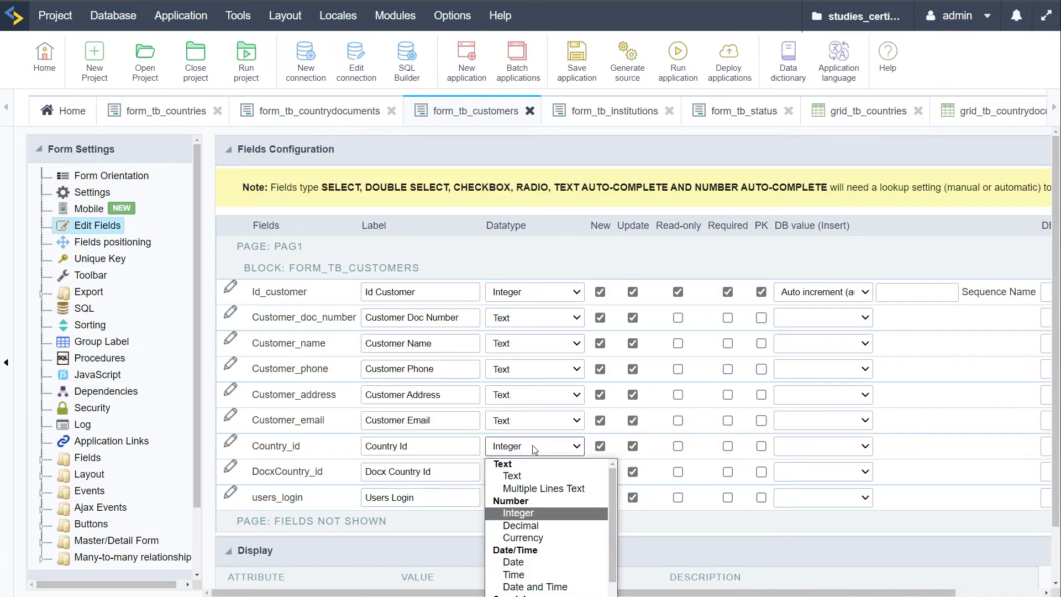
key(Down)
key(Down)
key(Down)
key(Down)
key(Down)
key(Down)
key(Down)
key(Down)
key(Down)
key(Down)
key(Down)
key(Down)
key(Down)
scroll(562, 550, down, 3)
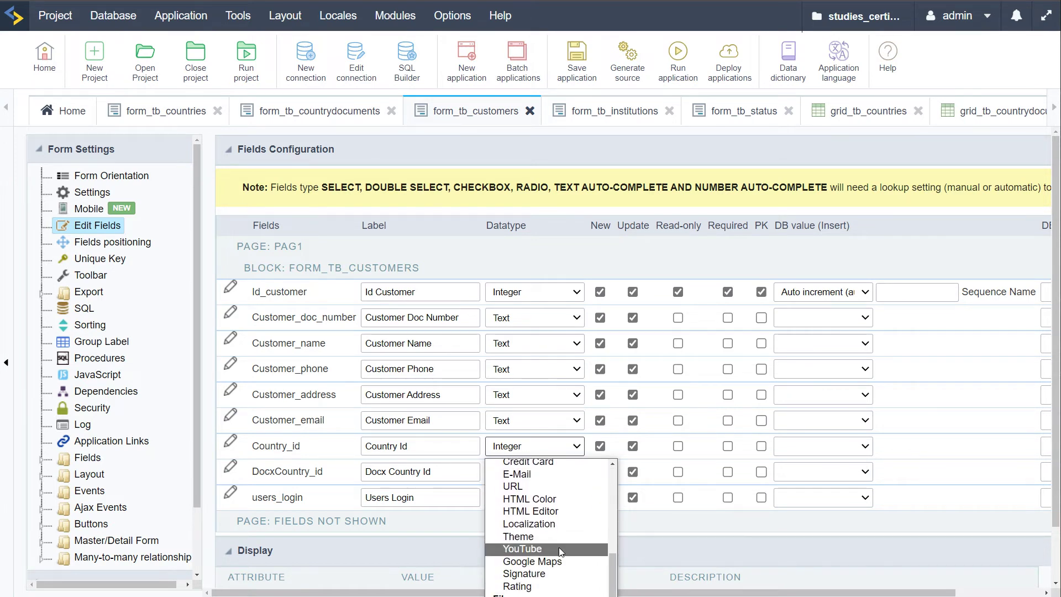
click(516, 595)
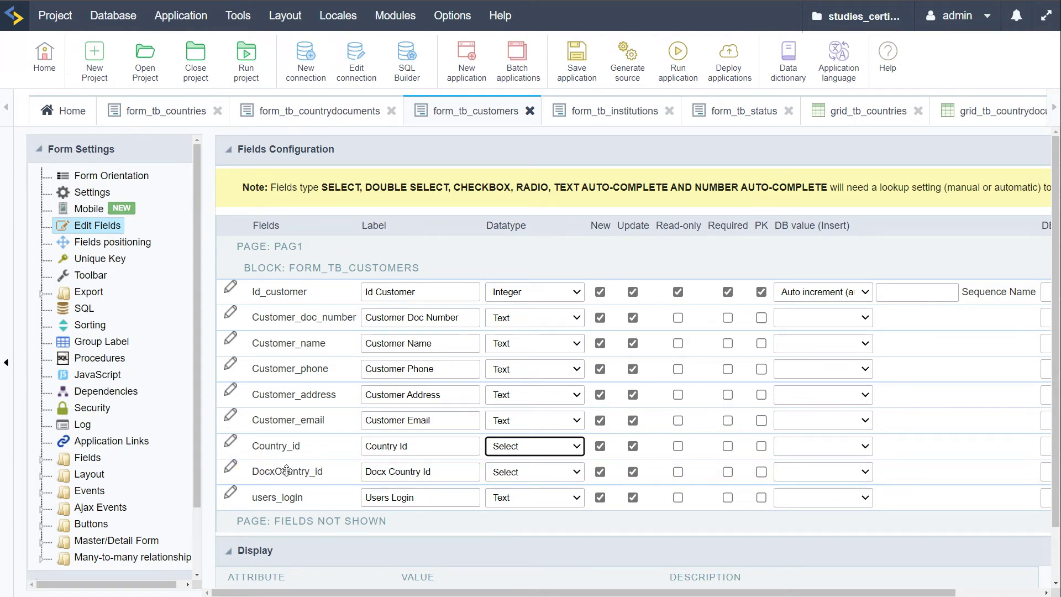
Save the application and expand the Fields list
click(571, 66)
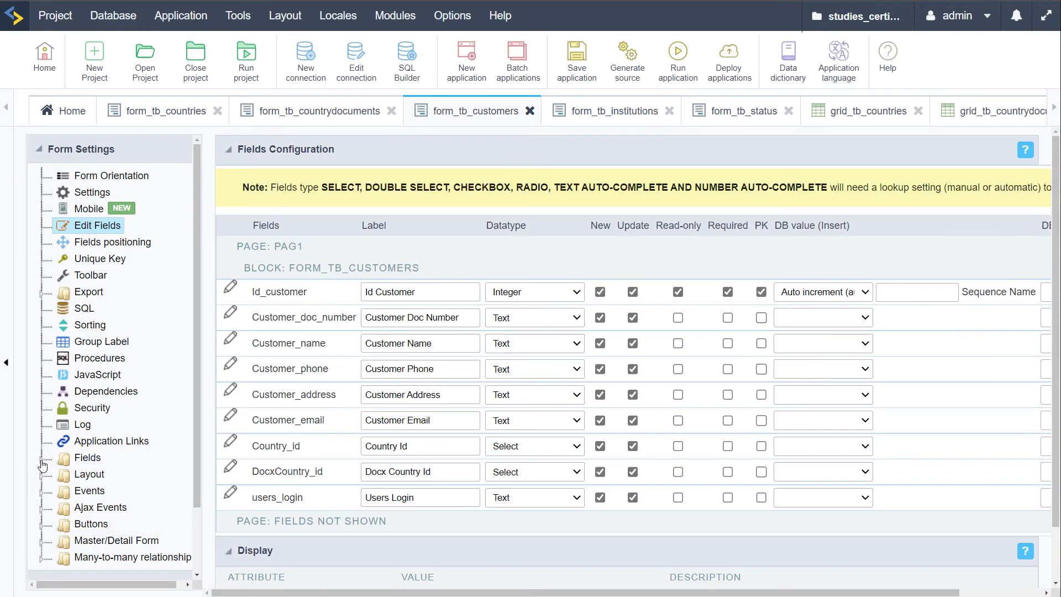
click(42, 459)
scroll(42, 466, down, 5)
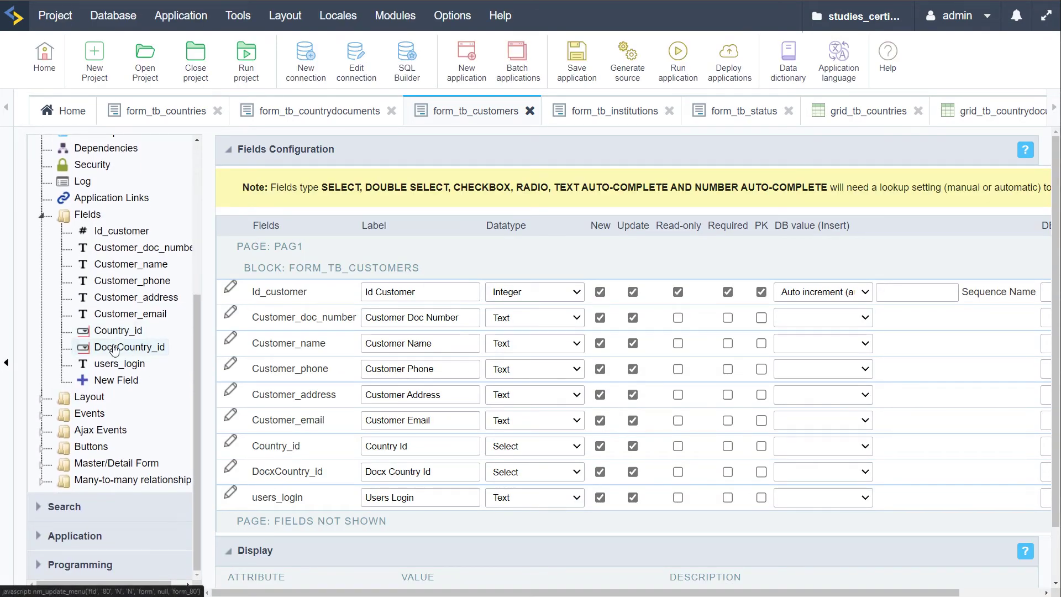
Build DocxCountry_id's lookup query showing the Document field from tb_countrydocuments
click(111, 347)
scroll(596, 407, down, 5)
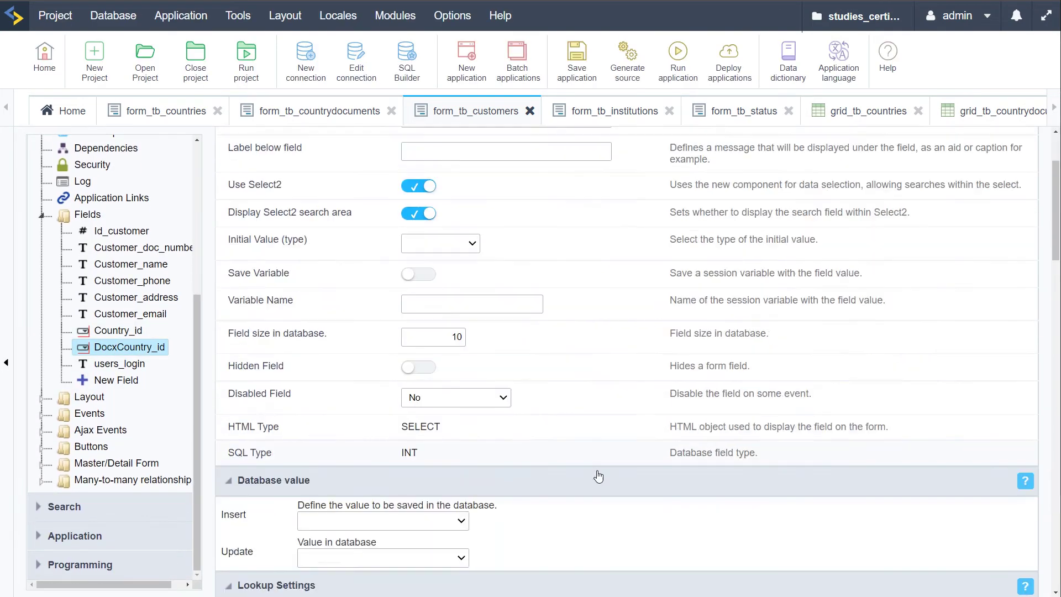
click(502, 502)
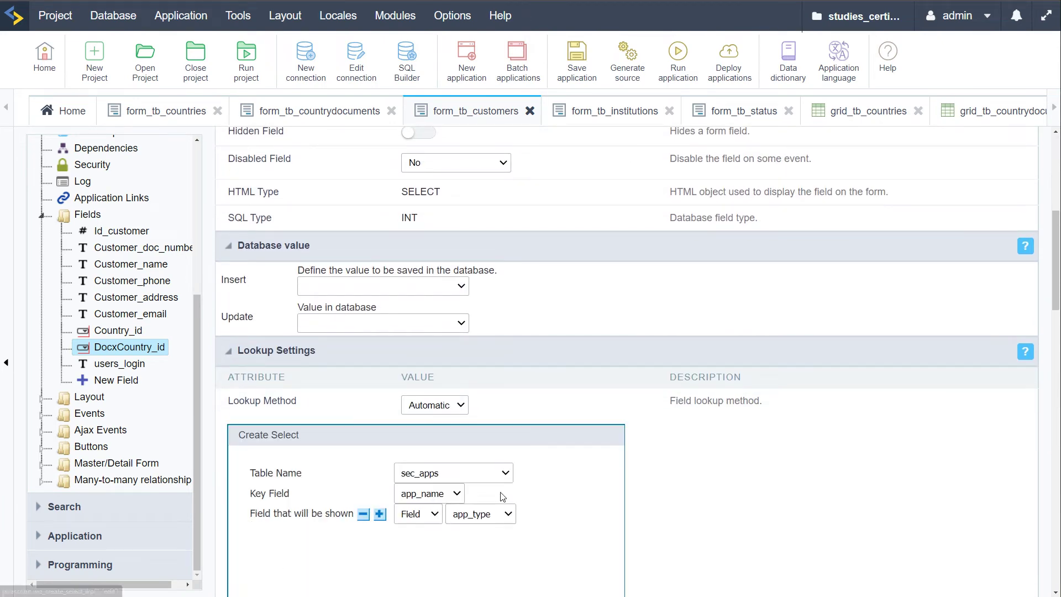
click(504, 474)
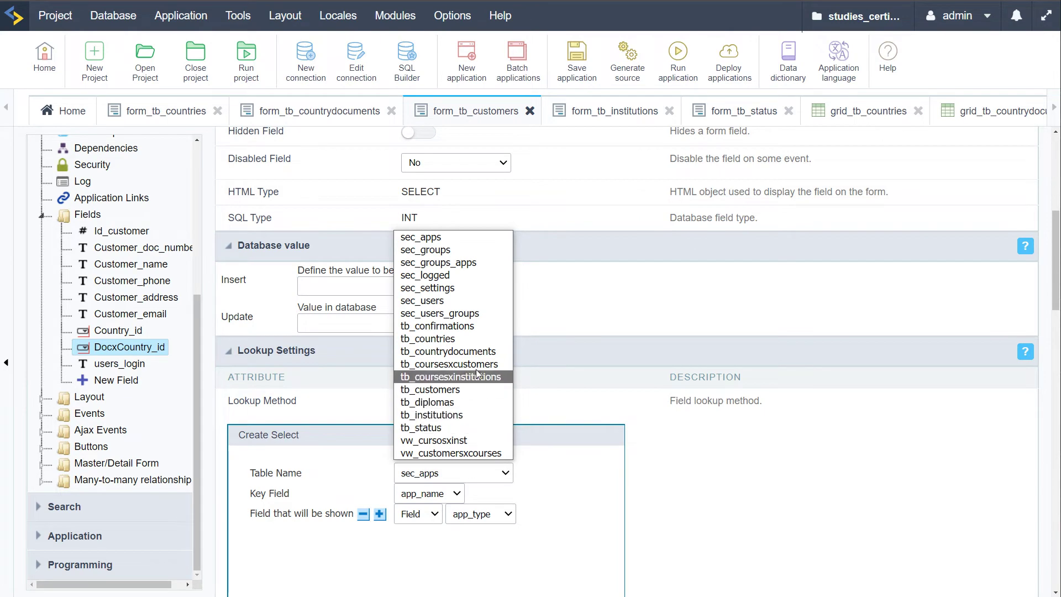
click(444, 352)
scroll(486, 497, down, 3)
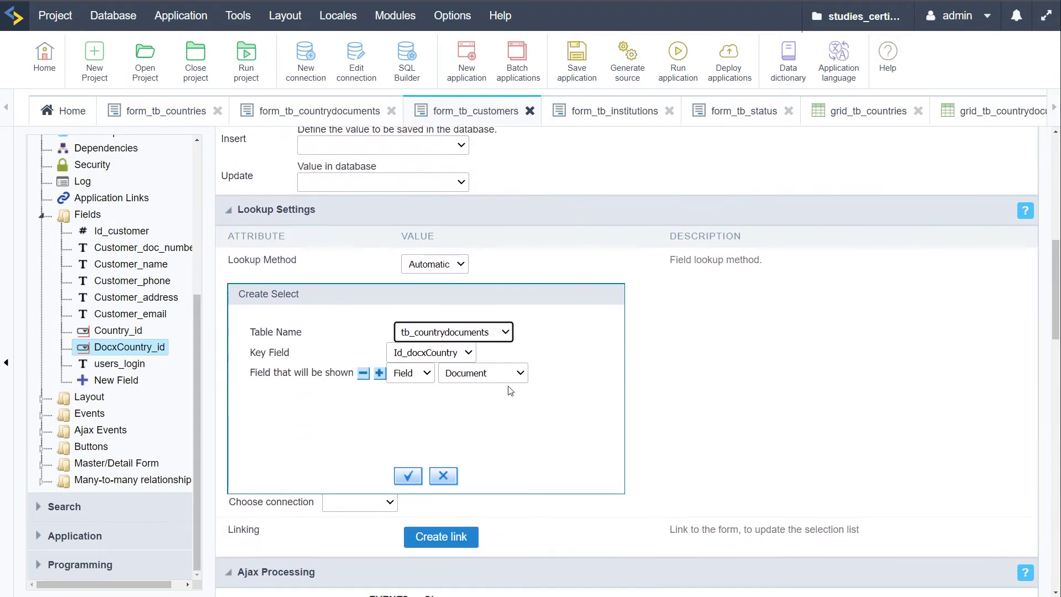
click(503, 376)
click(475, 407)
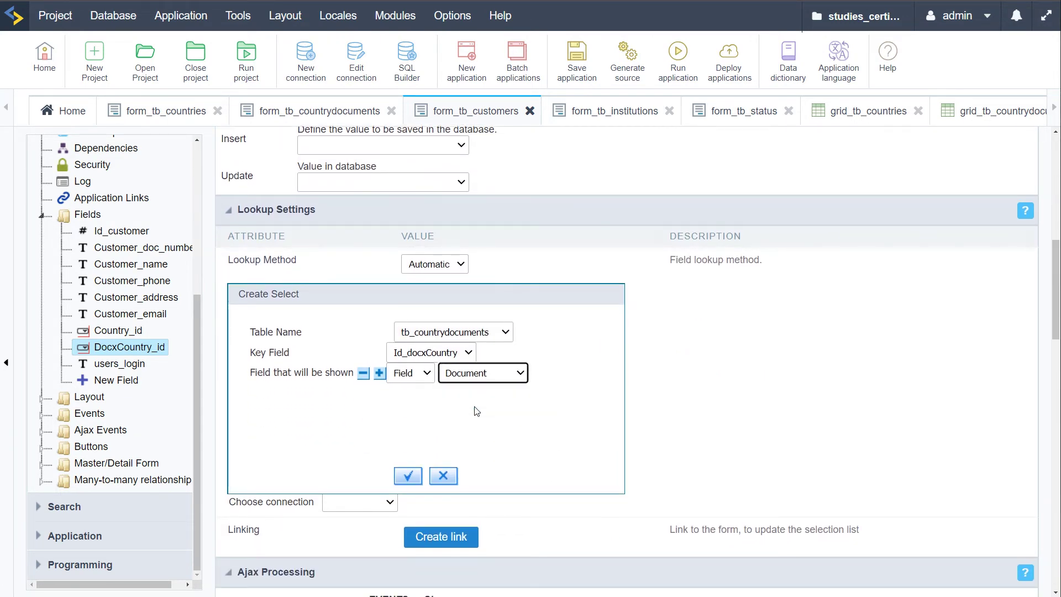
click(408, 475)
click(346, 324)
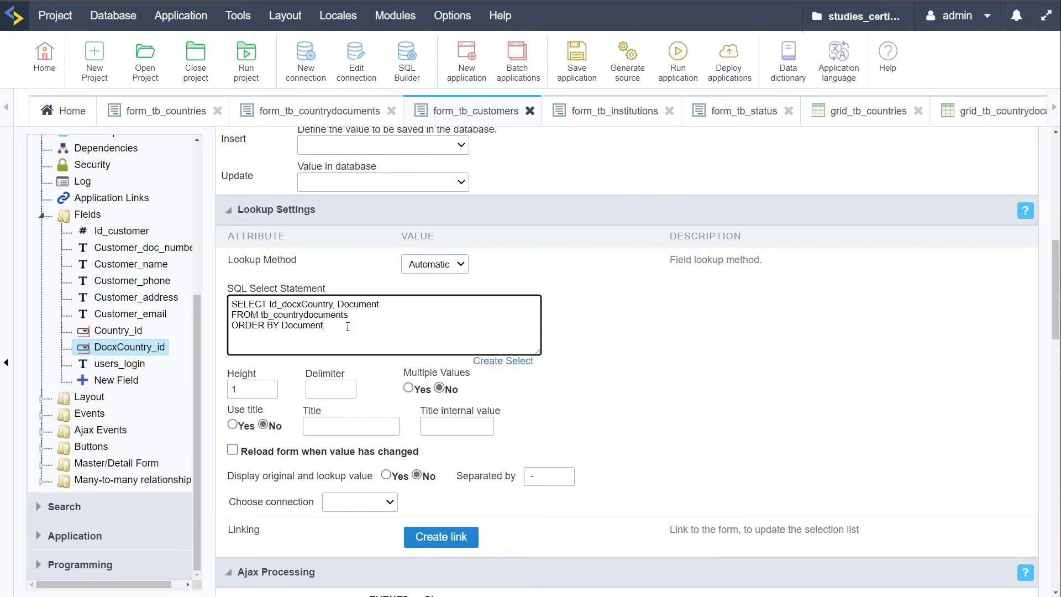
Briefly add Country_id as a second display field, then remove it and regenerate the SQL
click(500, 362)
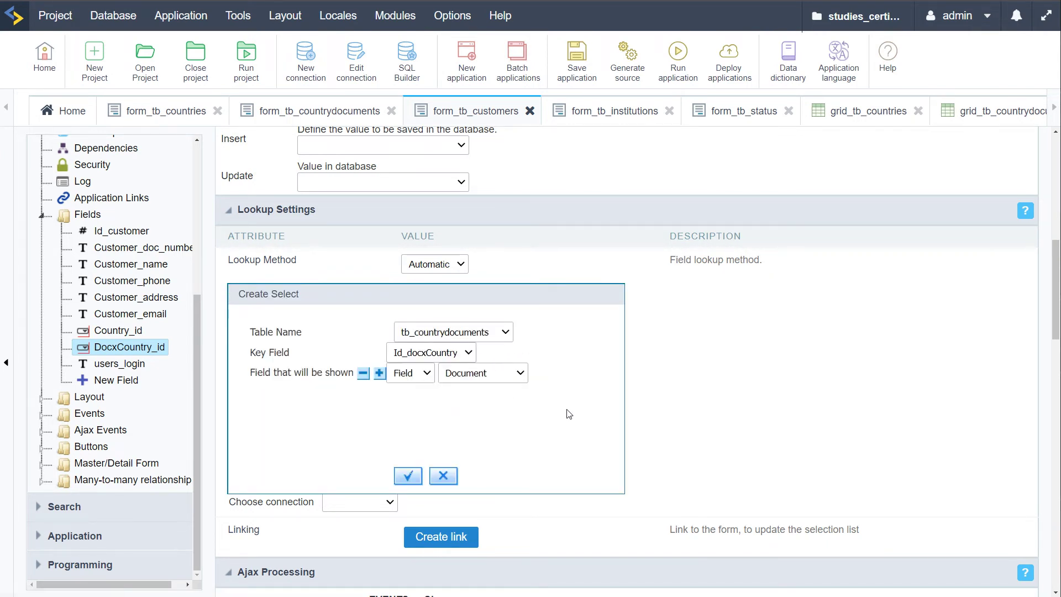
click(379, 374)
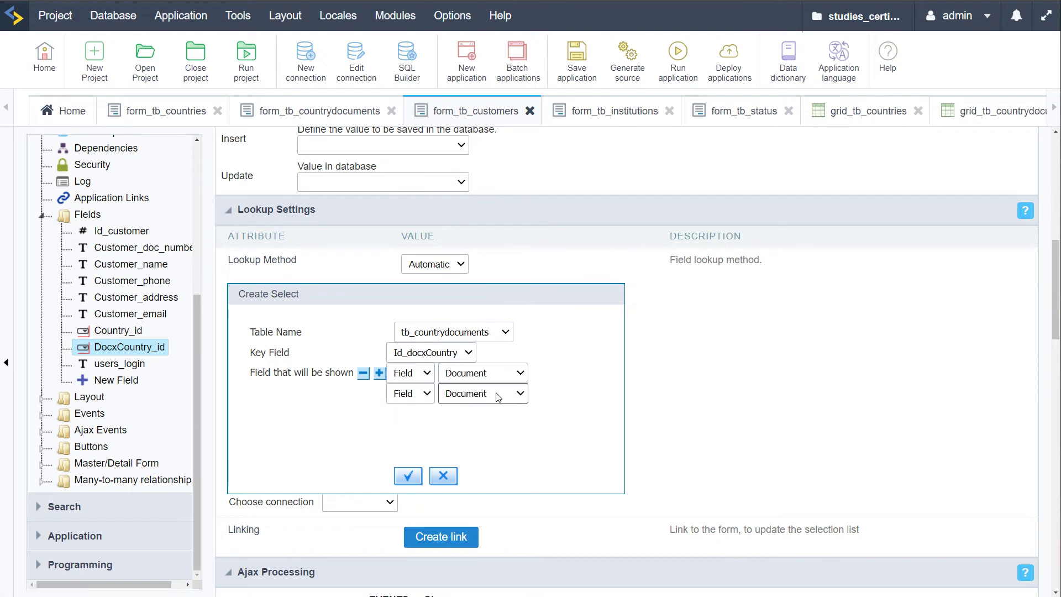
click(482, 393)
click(489, 437)
click(362, 376)
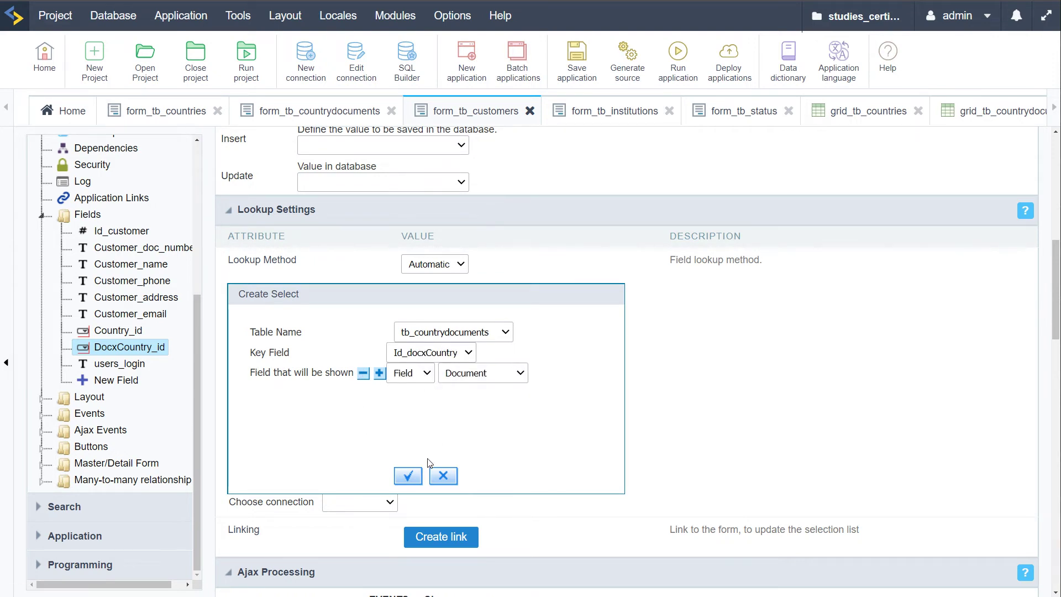
click(408, 476)
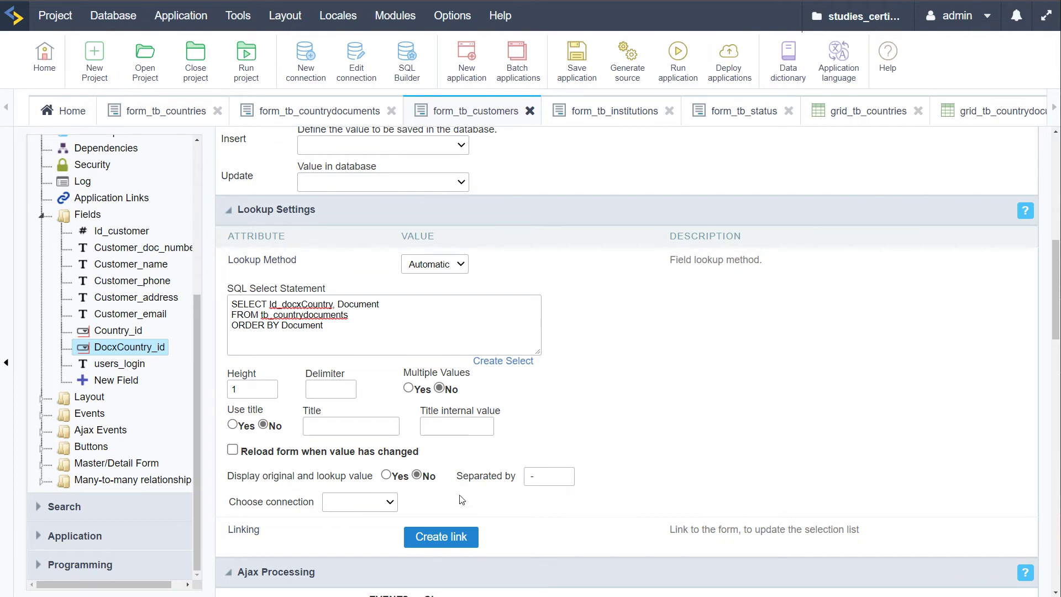
Use the conn_mysql connection, then check the Docx Country Id choices in the running form
click(359, 502)
click(366, 532)
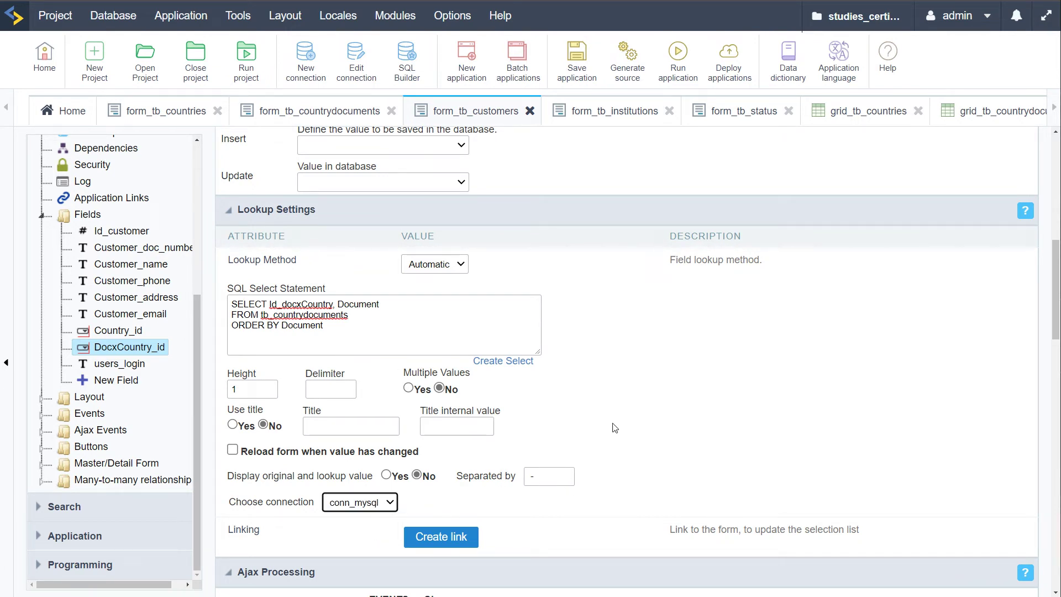
click(614, 427)
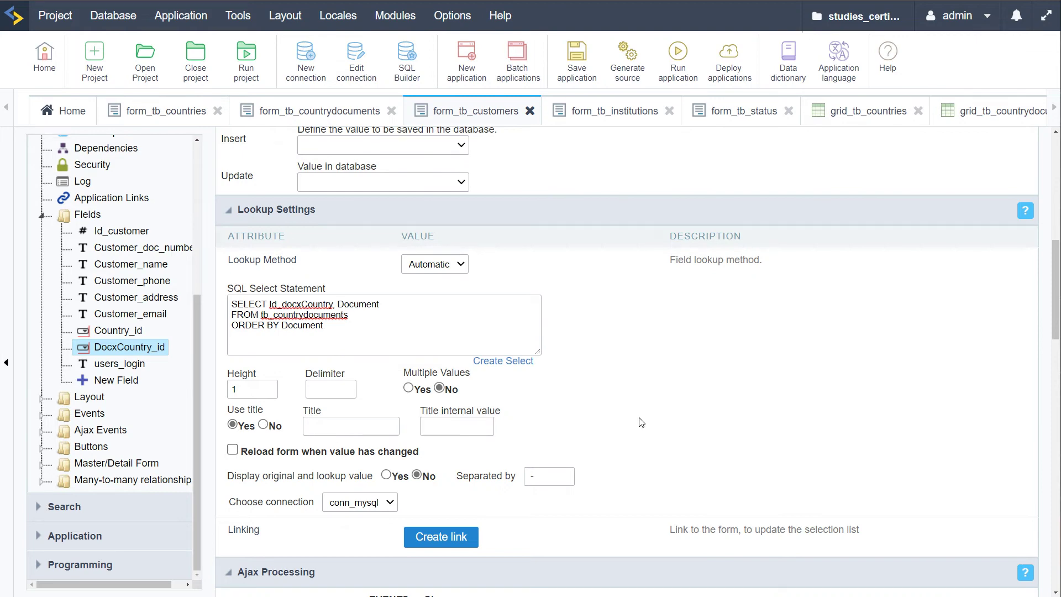
scroll(649, 411, up, 10)
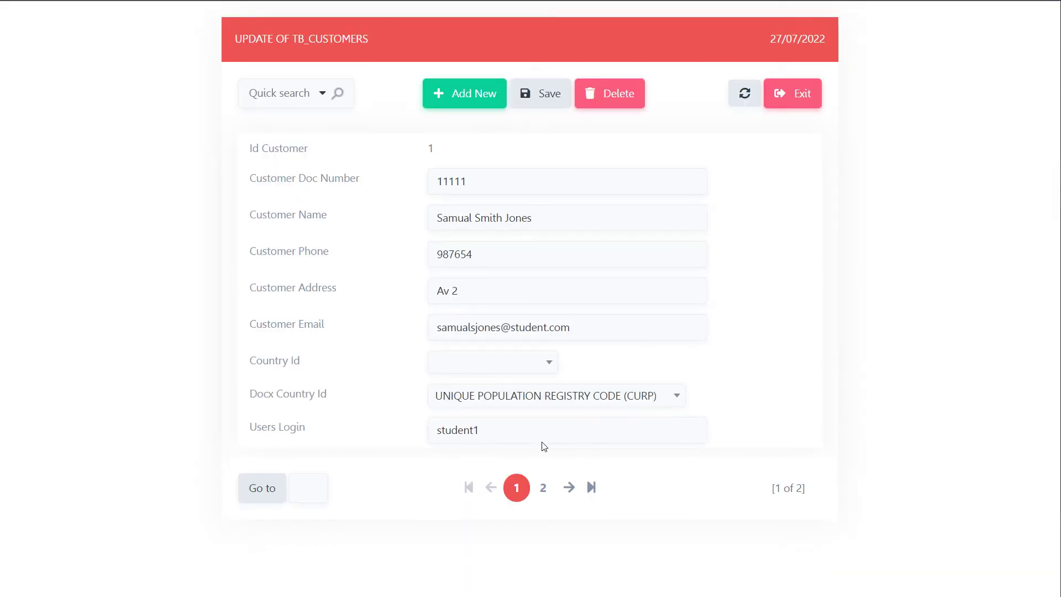
click(505, 398)
click(503, 400)
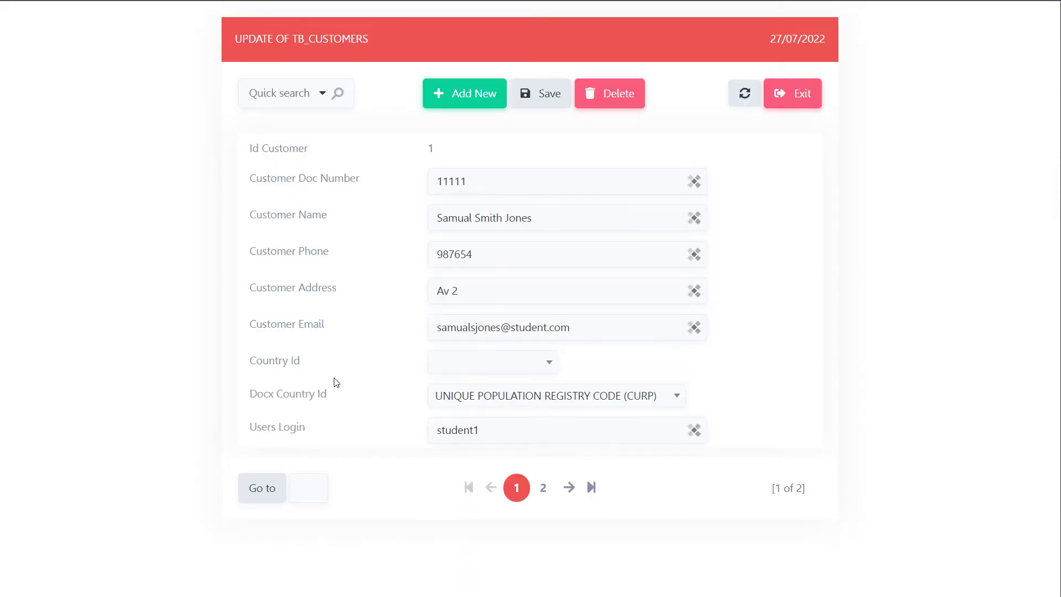
key(alt+Tab)
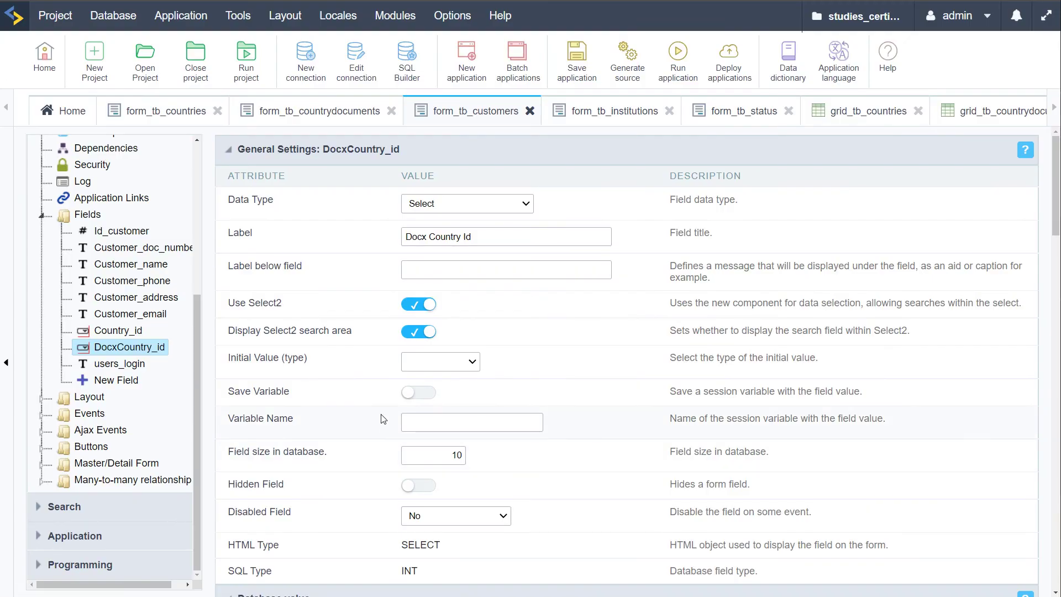
Give Country_id an automatic lookup using the tb_countries table
scroll(390, 439, down, 3)
click(117, 331)
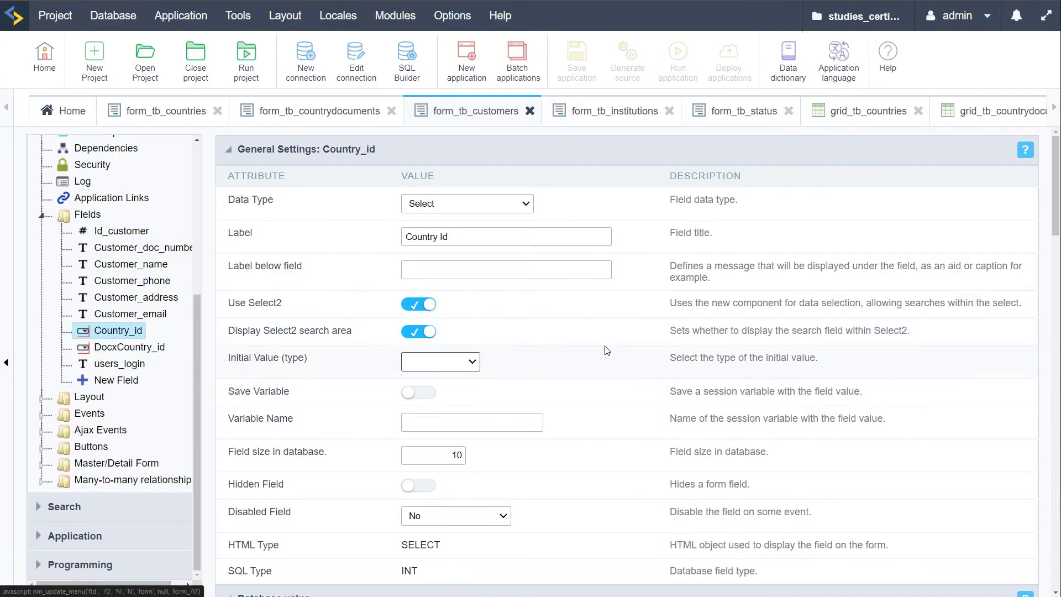
scroll(628, 381, down, 4)
scroll(628, 382, down, 1)
click(442, 338)
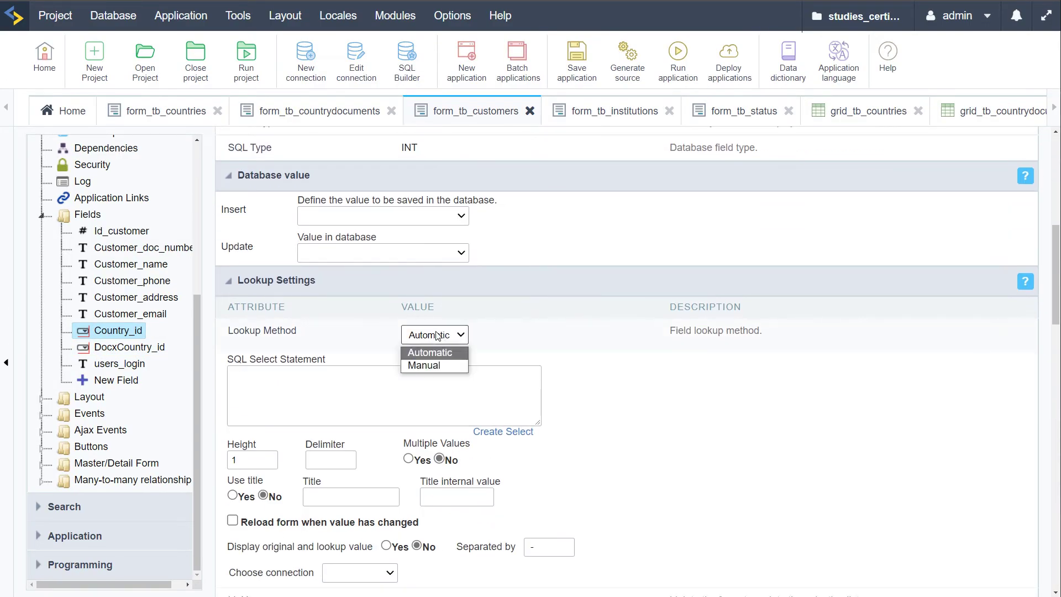
click(442, 354)
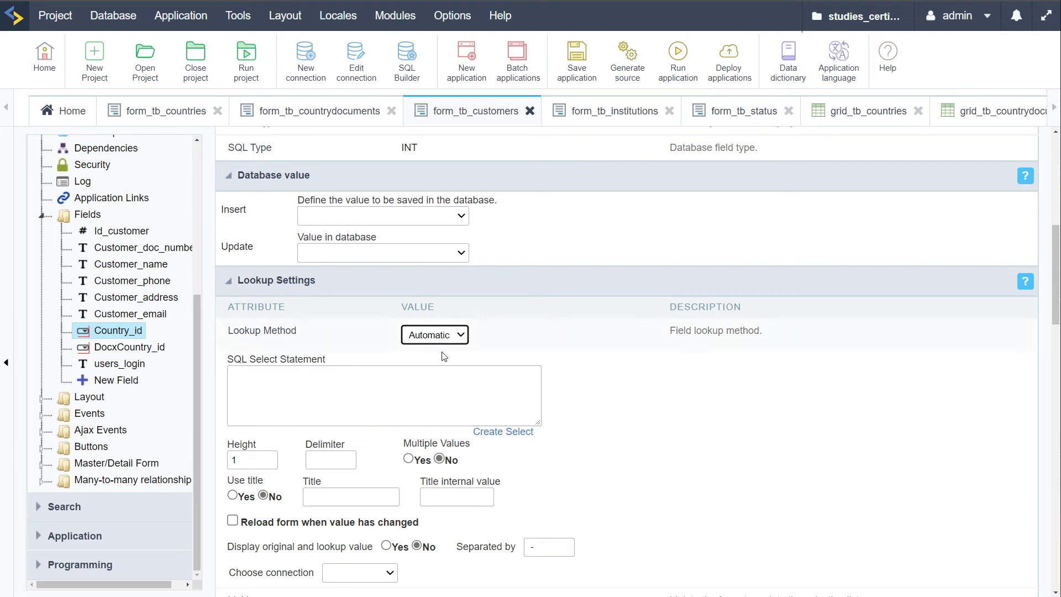
click(503, 432)
click(464, 407)
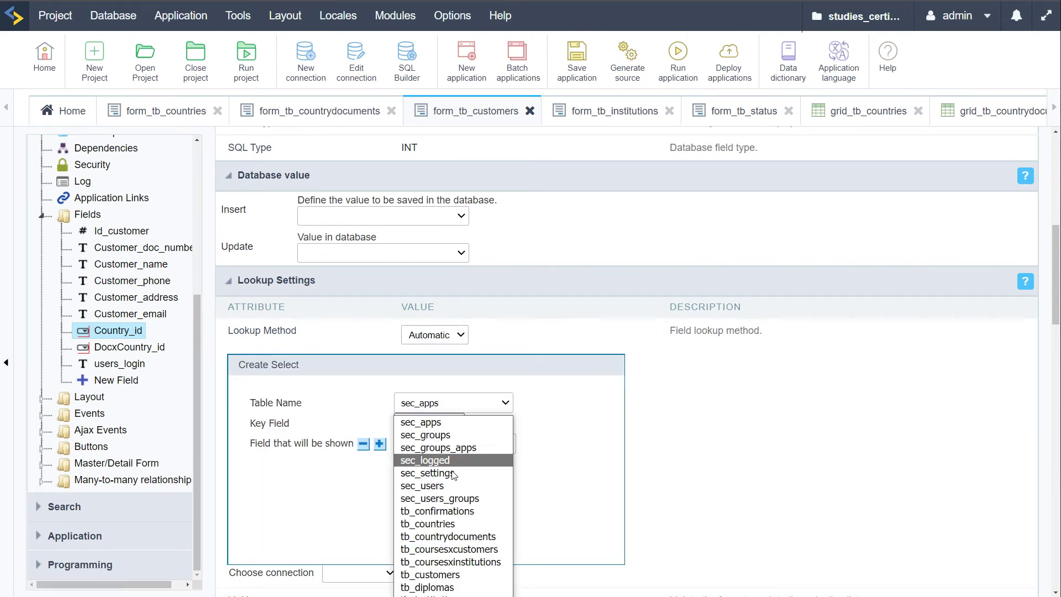
click(467, 523)
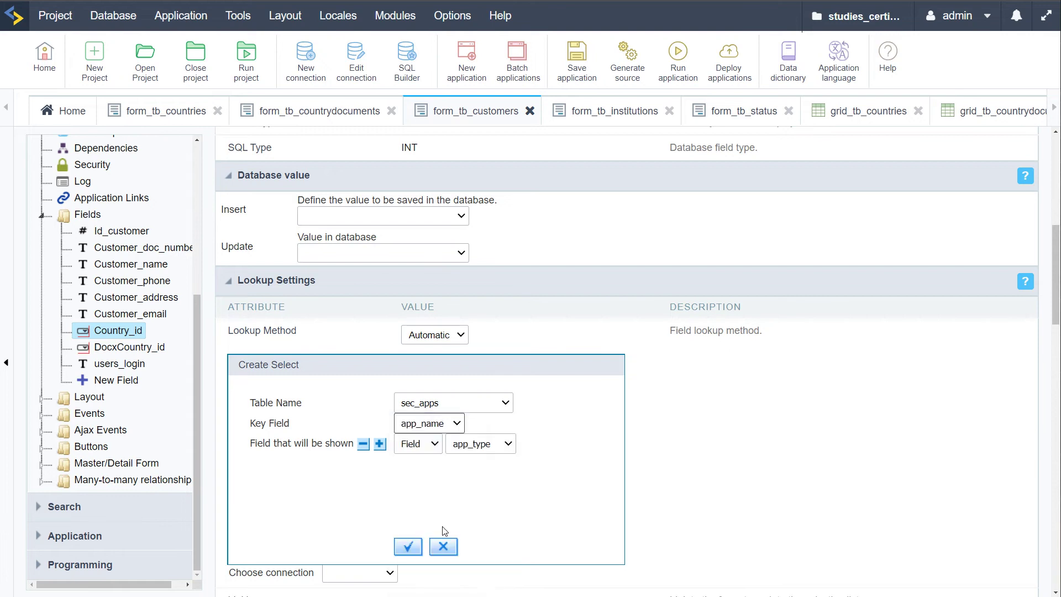
Show Country over conn_mysql with a title, saving changes when moving to DocxCountry_id
click(475, 446)
click(470, 475)
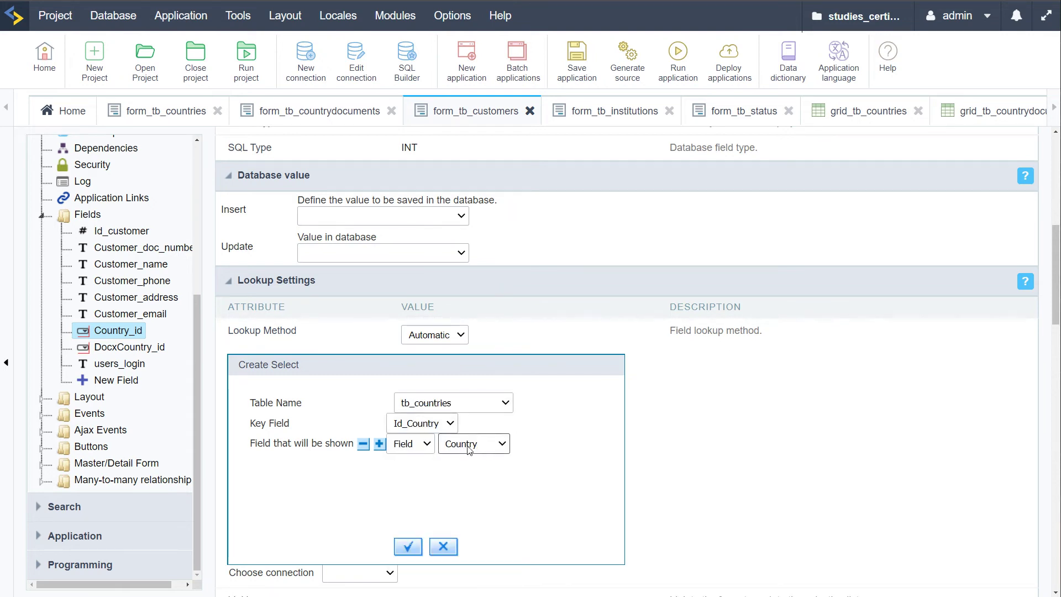
click(408, 546)
click(376, 572)
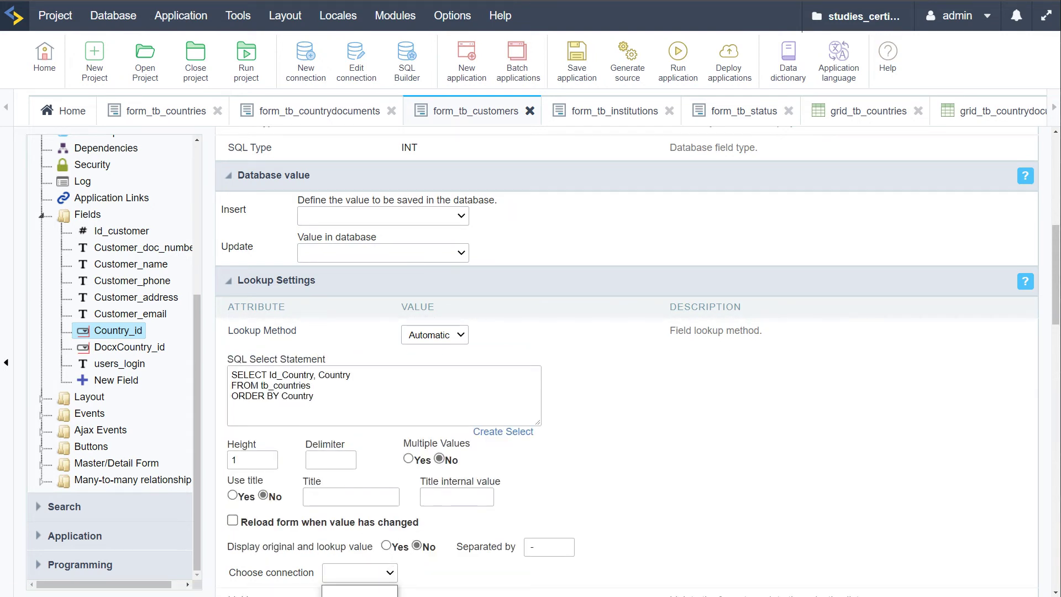
click(359, 590)
scroll(670, 480, down, 3)
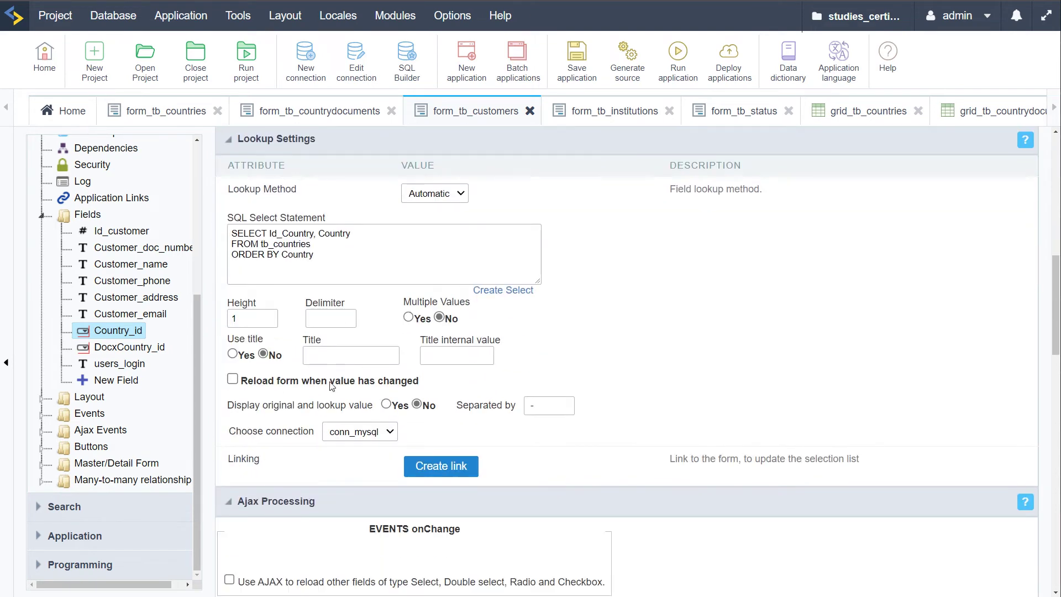
click(233, 354)
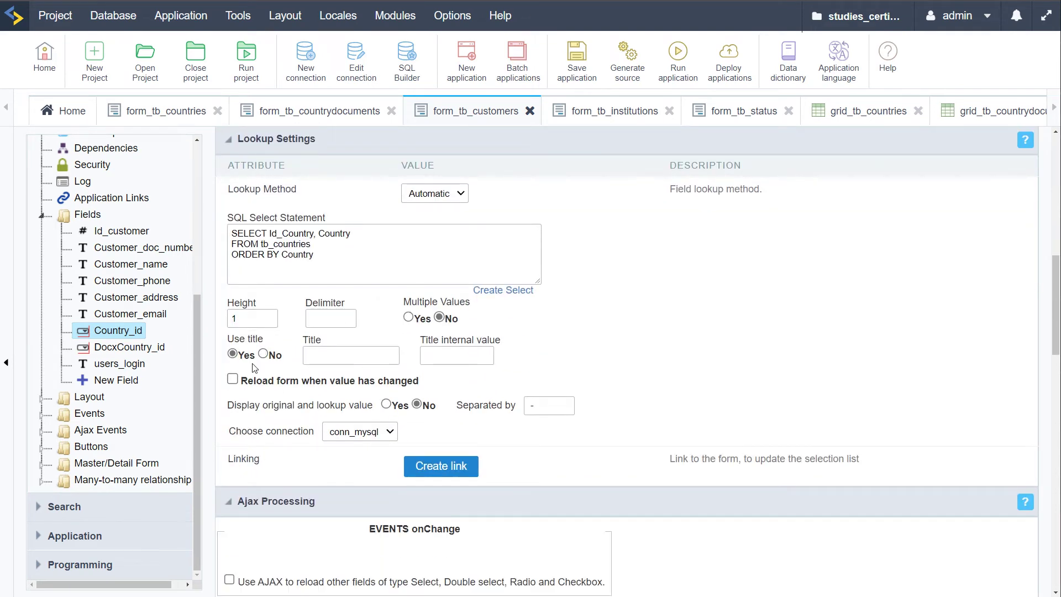
click(119, 352)
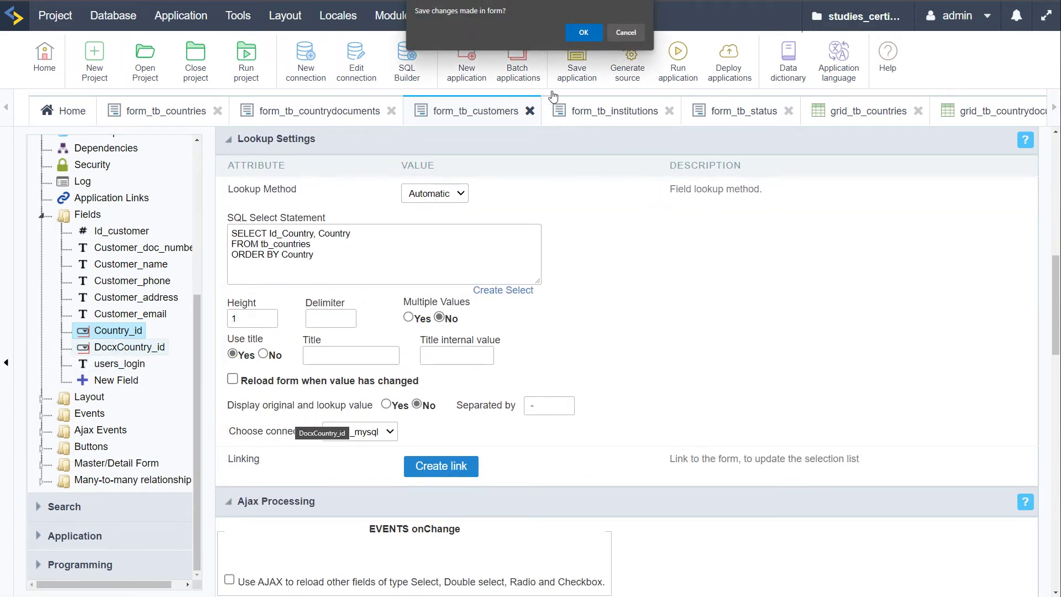
click(589, 35)
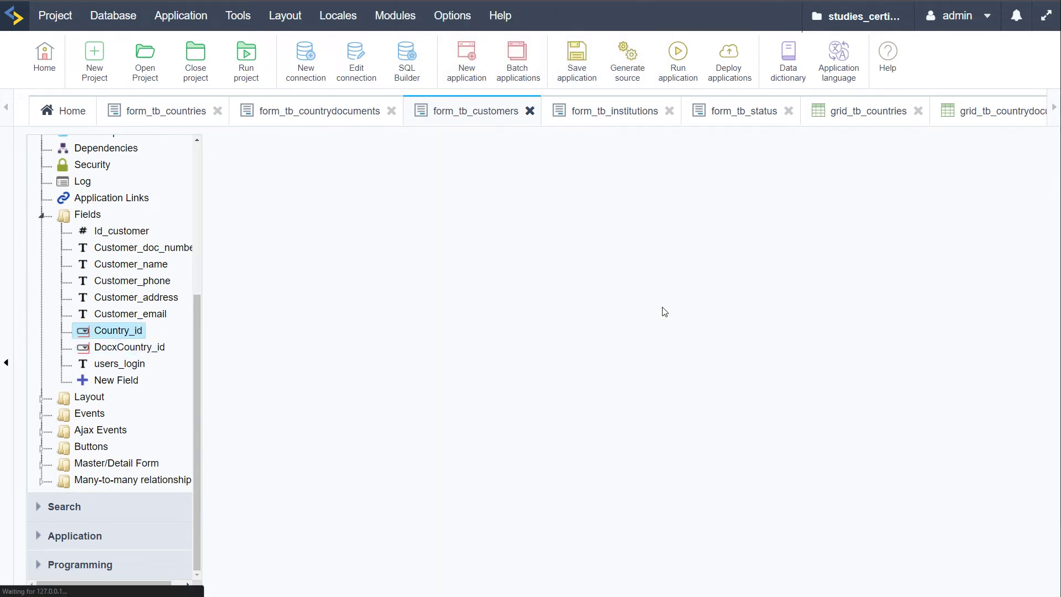
scroll(617, 404, down, 12)
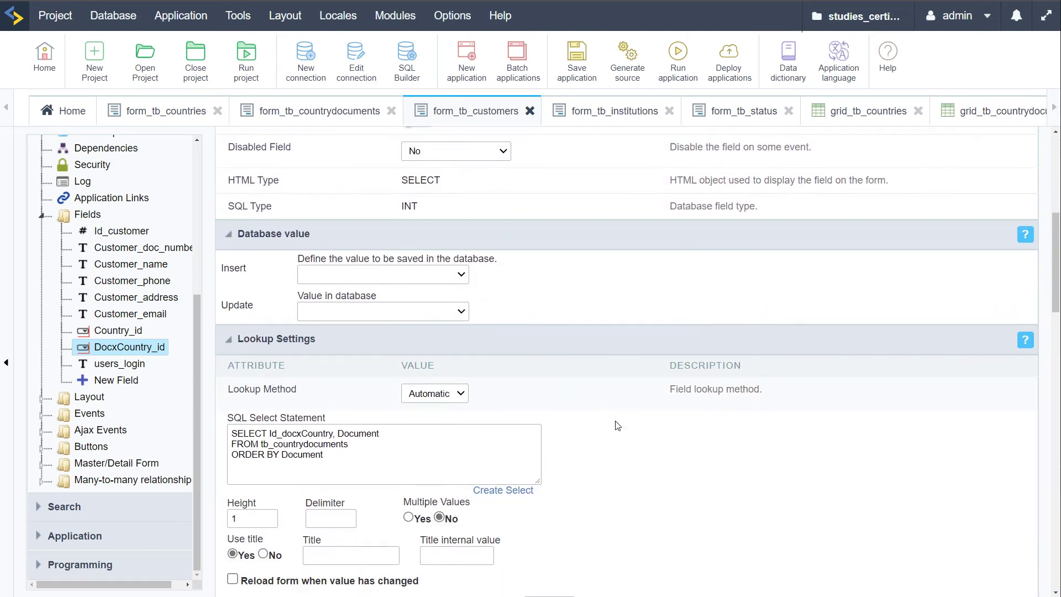
scroll(553, 422, down, 2)
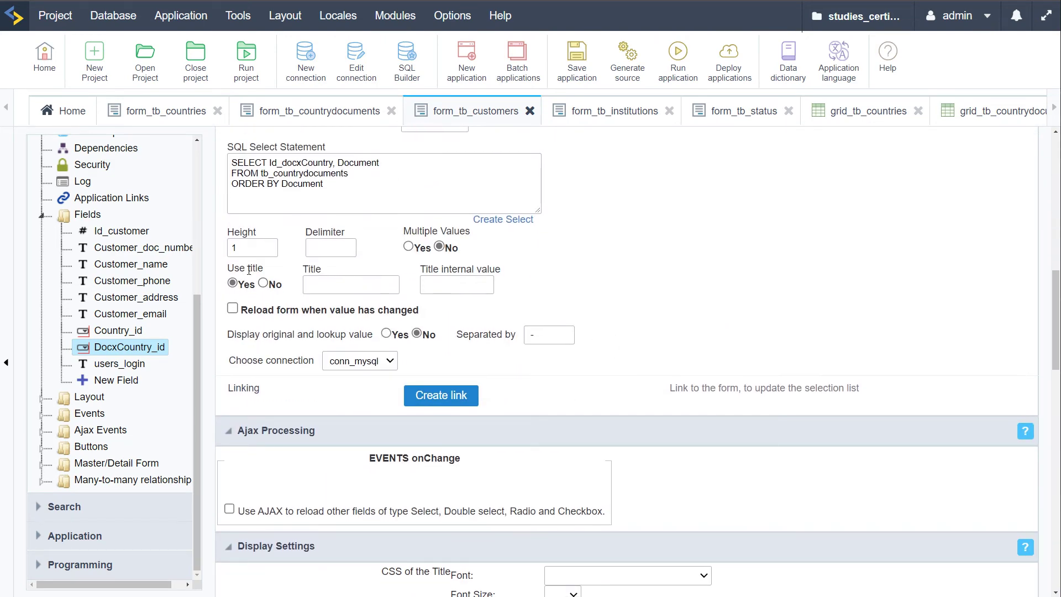
click(678, 55)
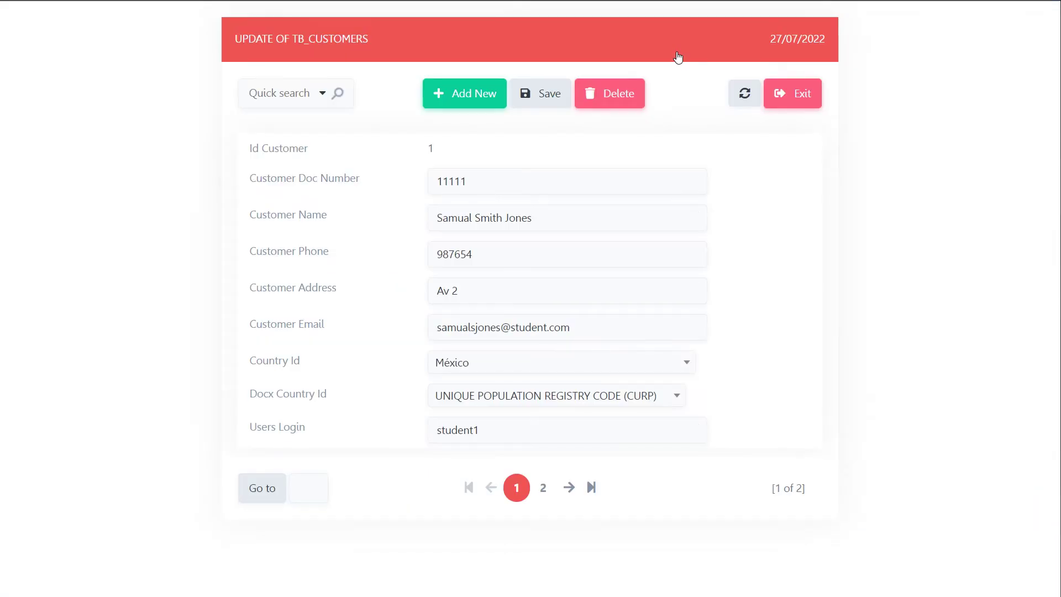
click(457, 94)
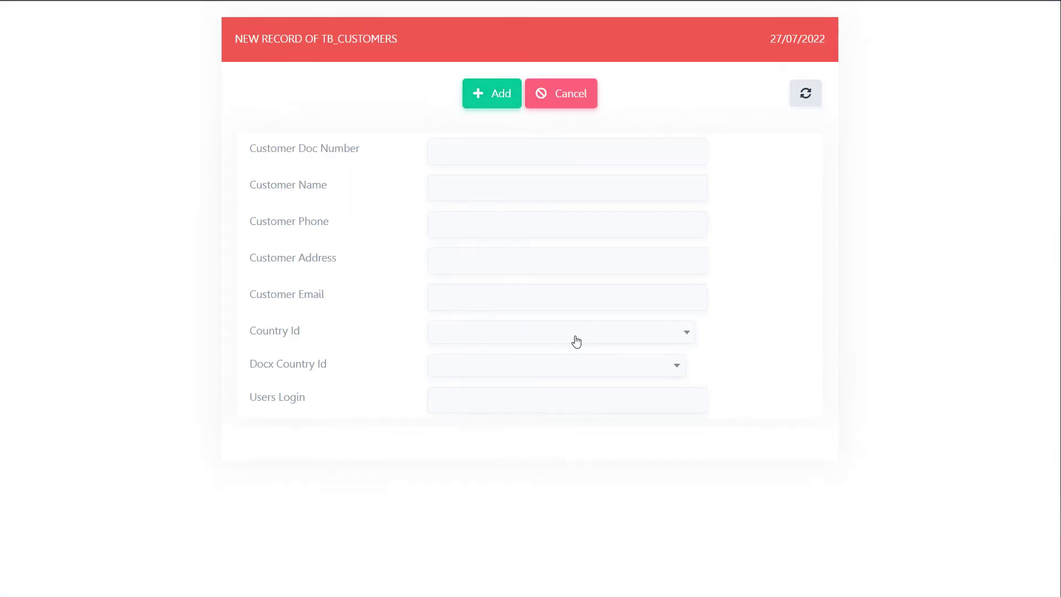
click(485, 346)
click(486, 415)
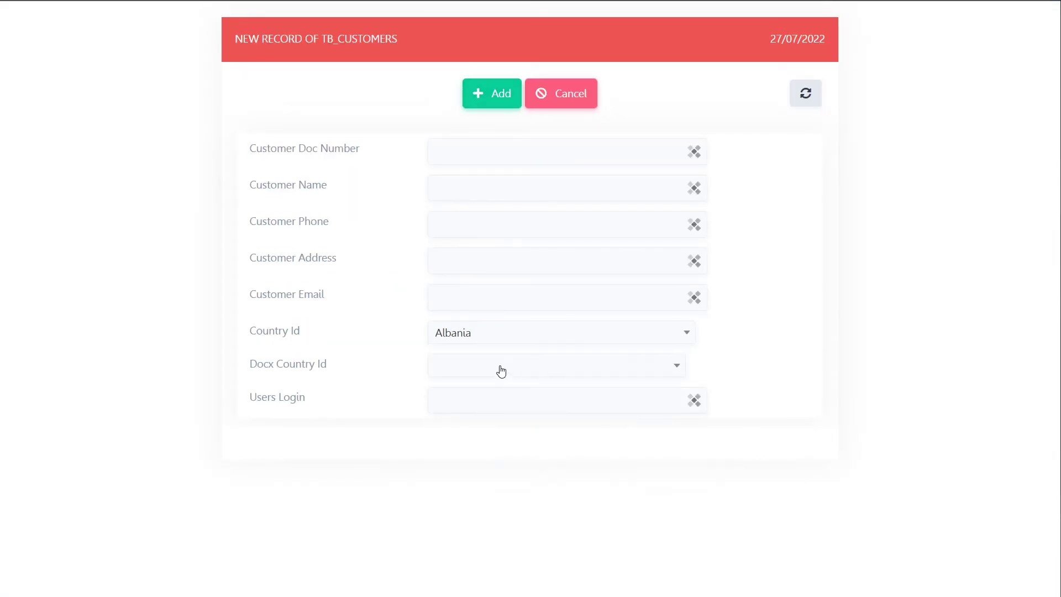
click(500, 367)
click(508, 472)
click(509, 367)
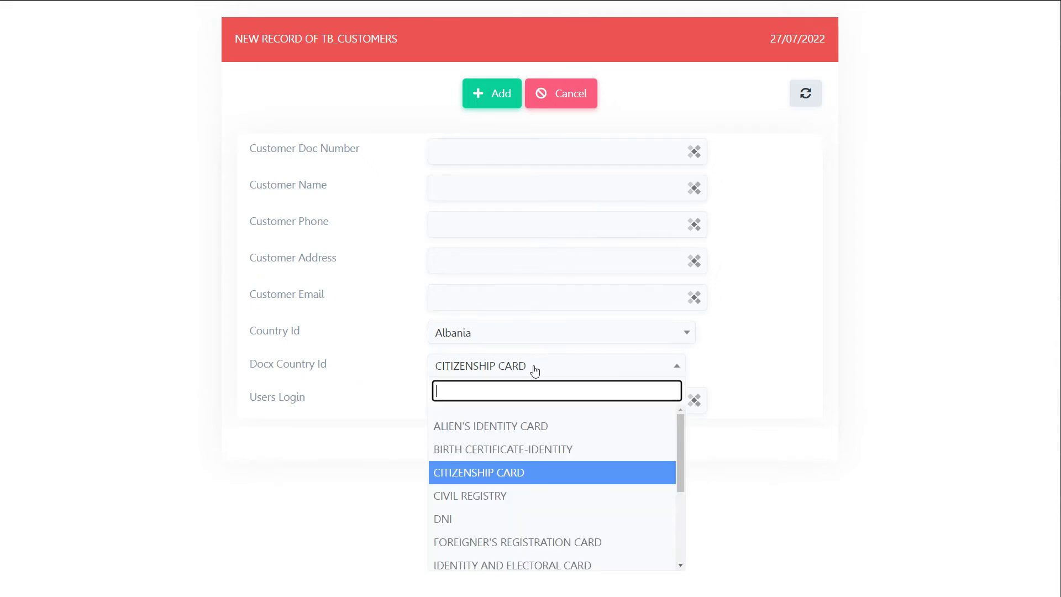
click(477, 339)
click(342, 354)
click(455, 367)
scroll(503, 514, down, 3)
scroll(529, 512, up, 5)
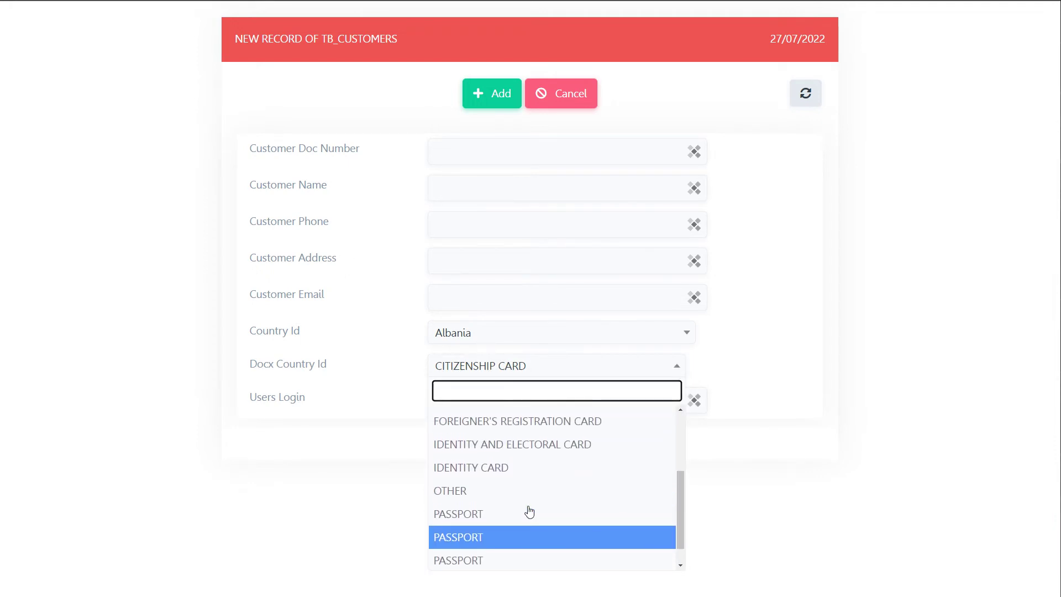
click(396, 337)
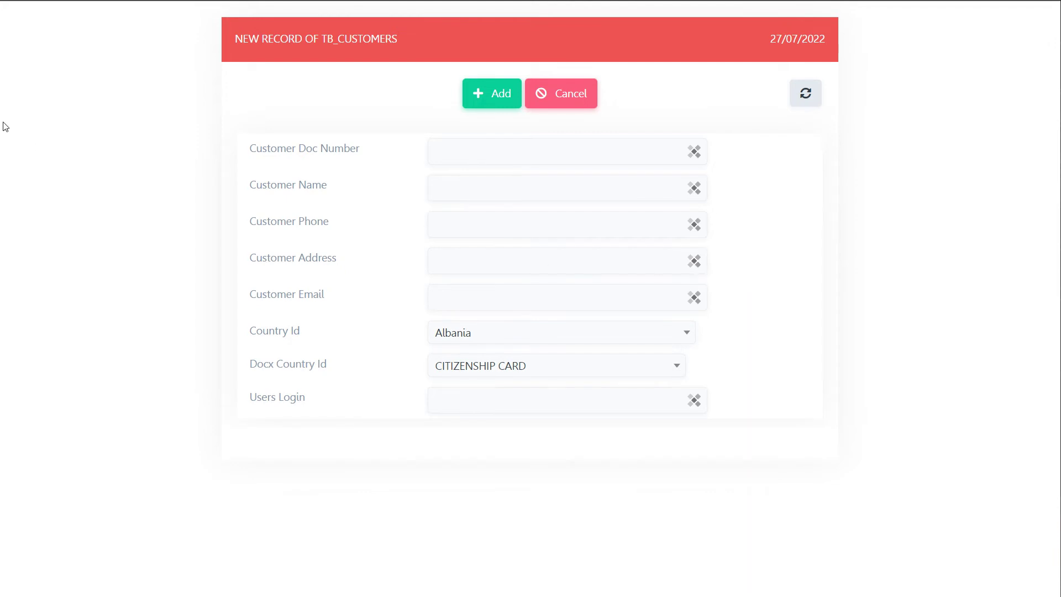
mouse_move(2, 110)
click(50, 33)
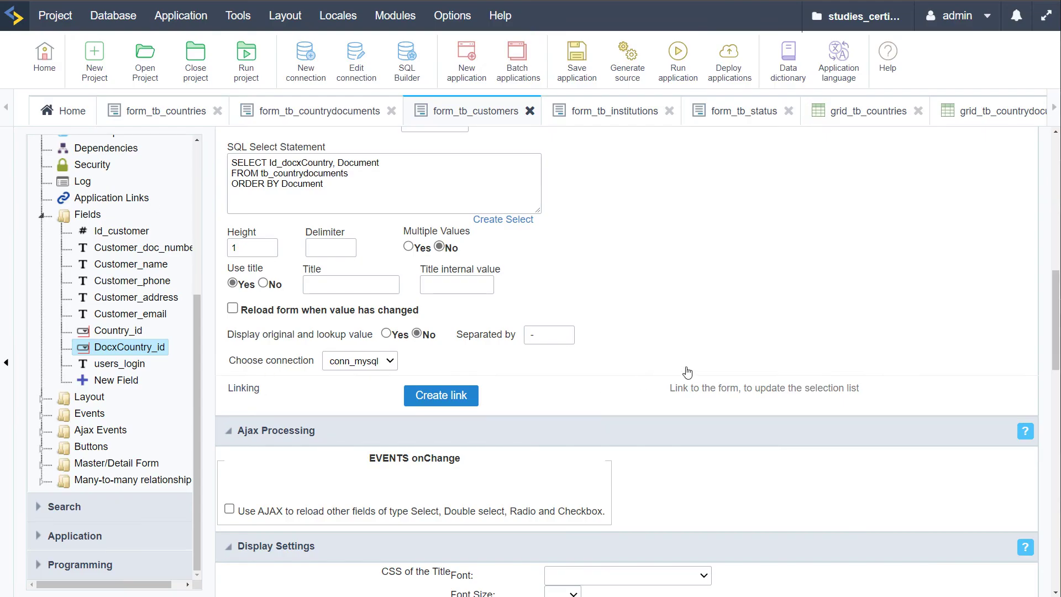
Rebuild DocxCountry_id's select statement from tb_countrydocuments, displaying Document
scroll(710, 358, up, 10)
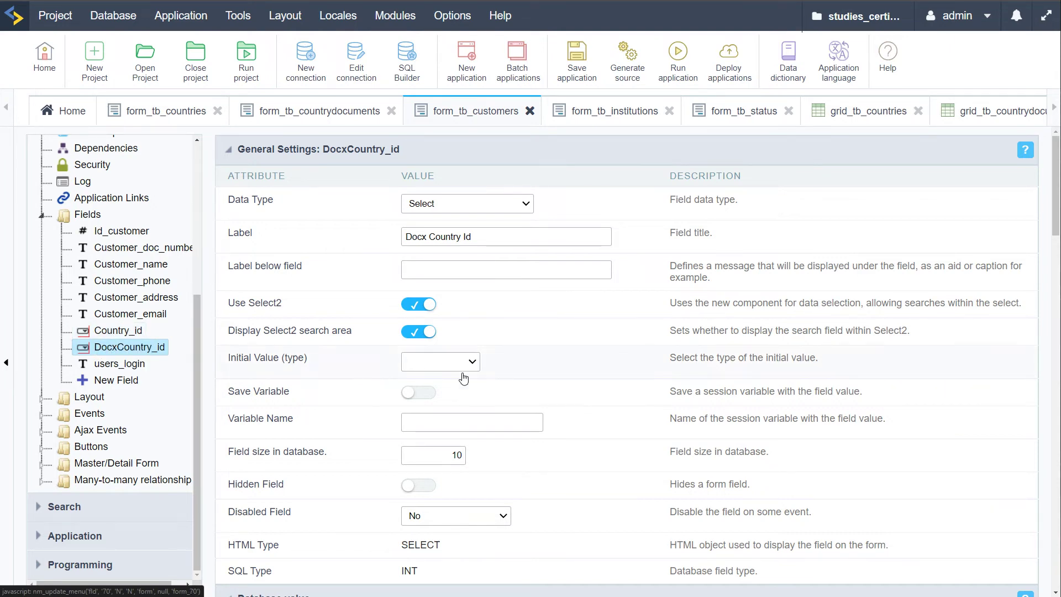
scroll(463, 379, down, 8)
click(367, 387)
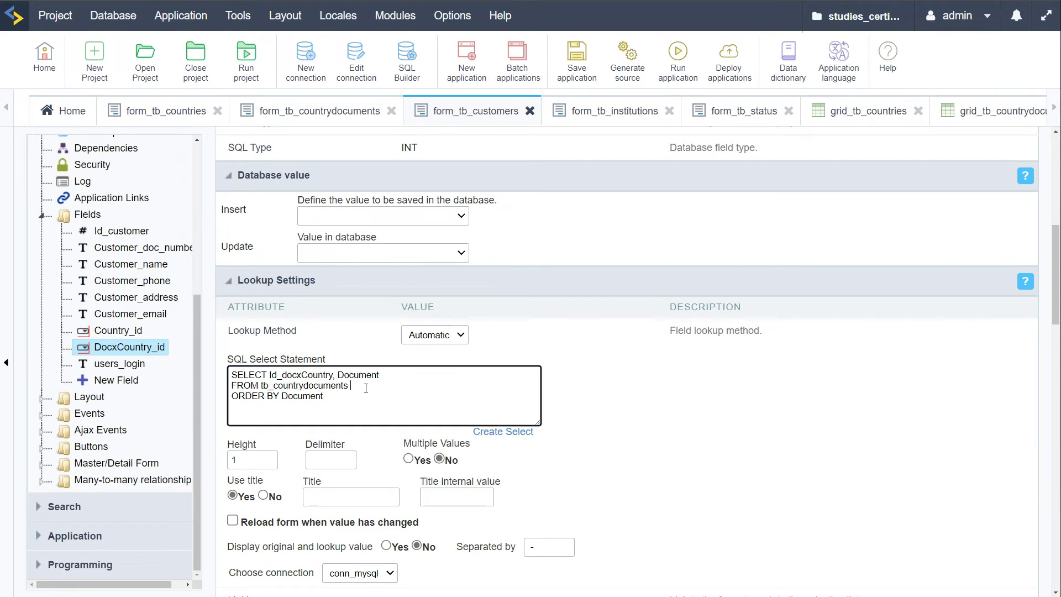
scroll(514, 370, down, 1)
click(512, 367)
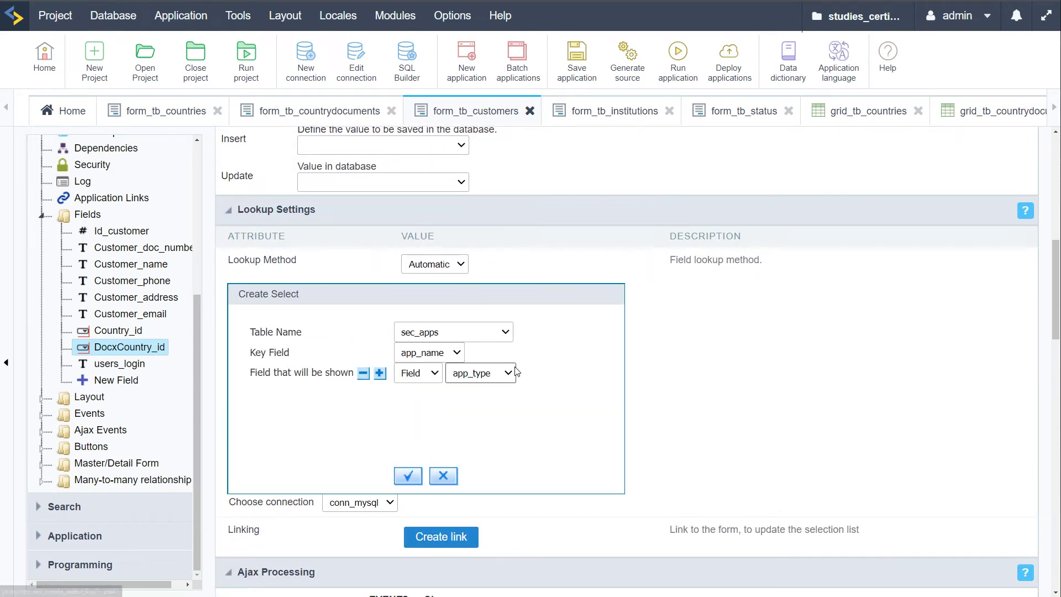
click(489, 336)
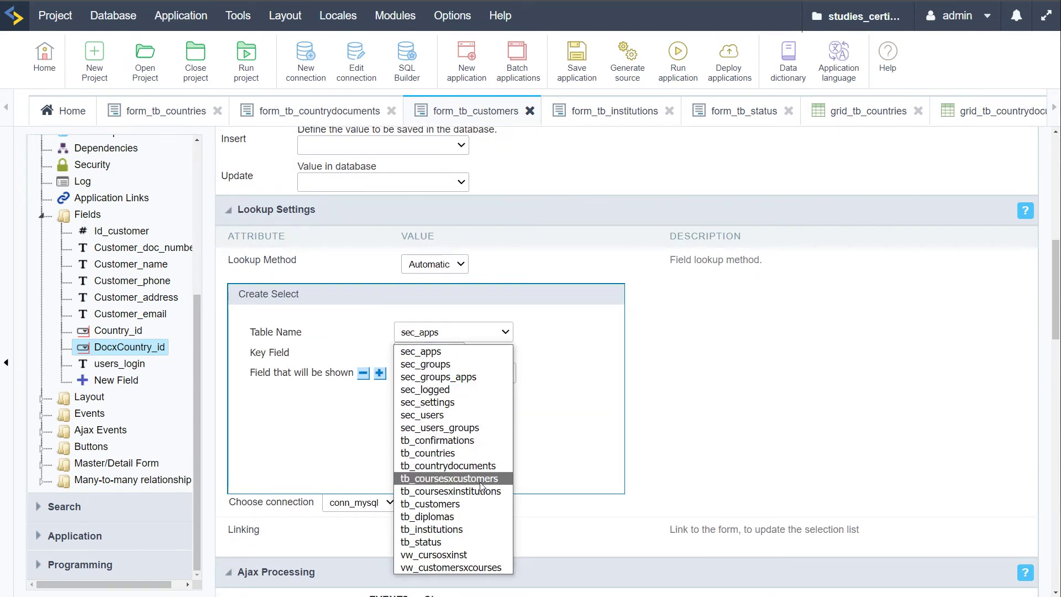
click(483, 464)
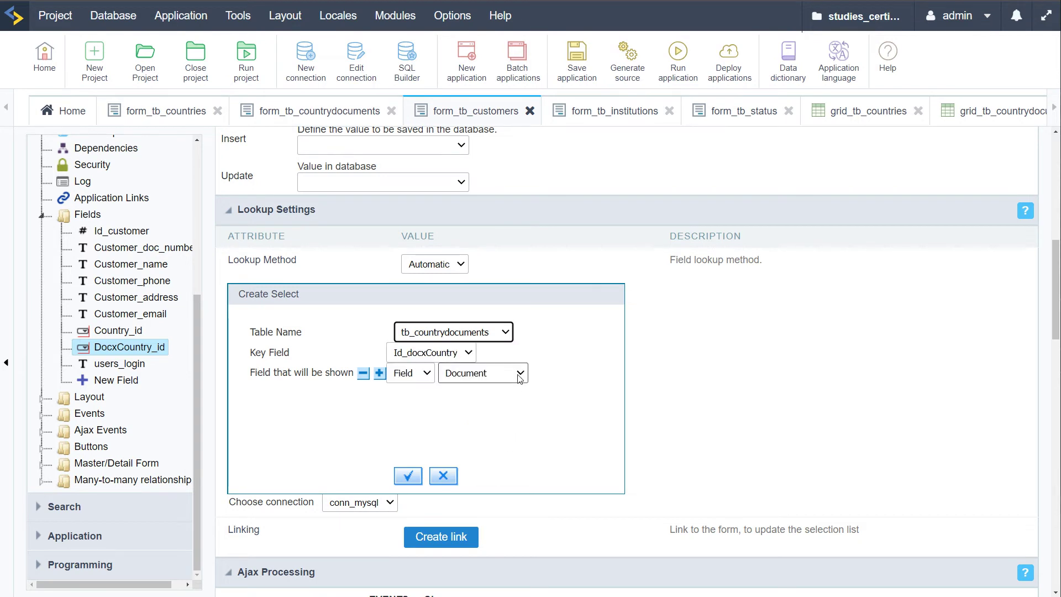
click(514, 374)
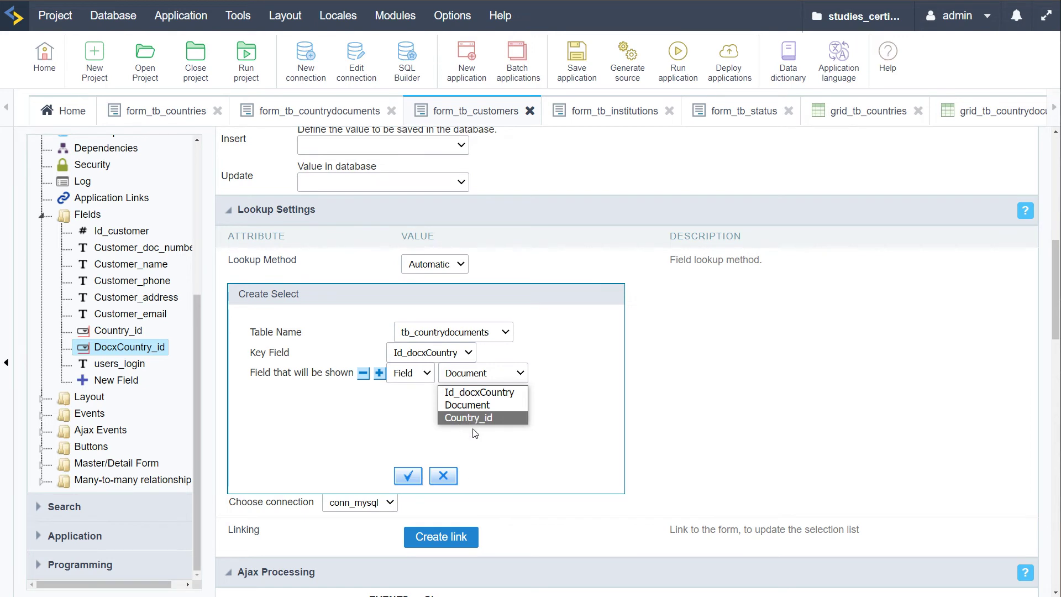
click(514, 465)
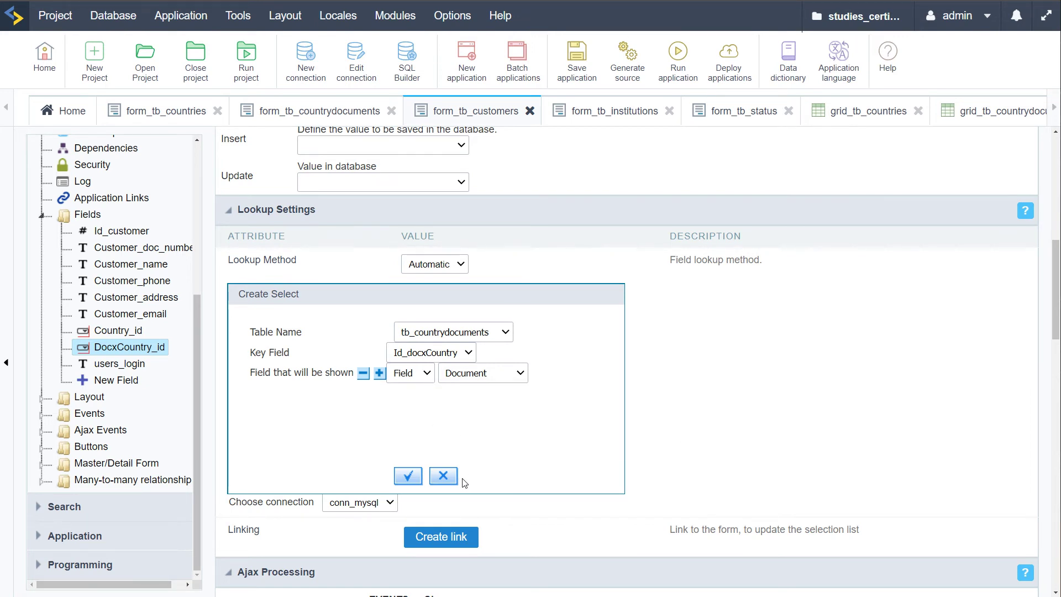
click(407, 476)
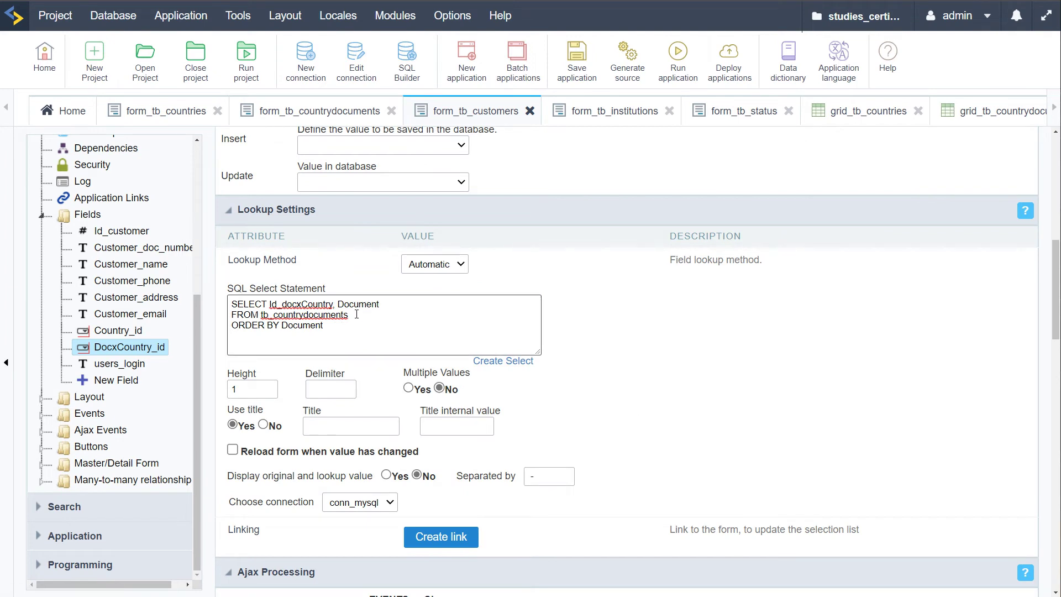
Add the line WHERE Country_id = {Country_id} to the lookup SQL and save the application
click(254, 313)
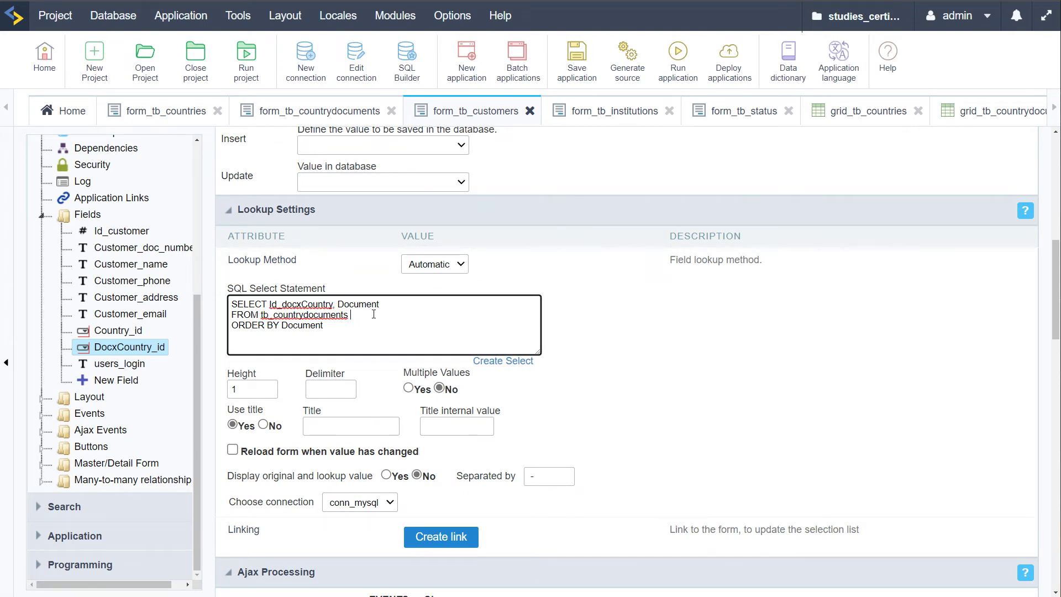
key(Return)
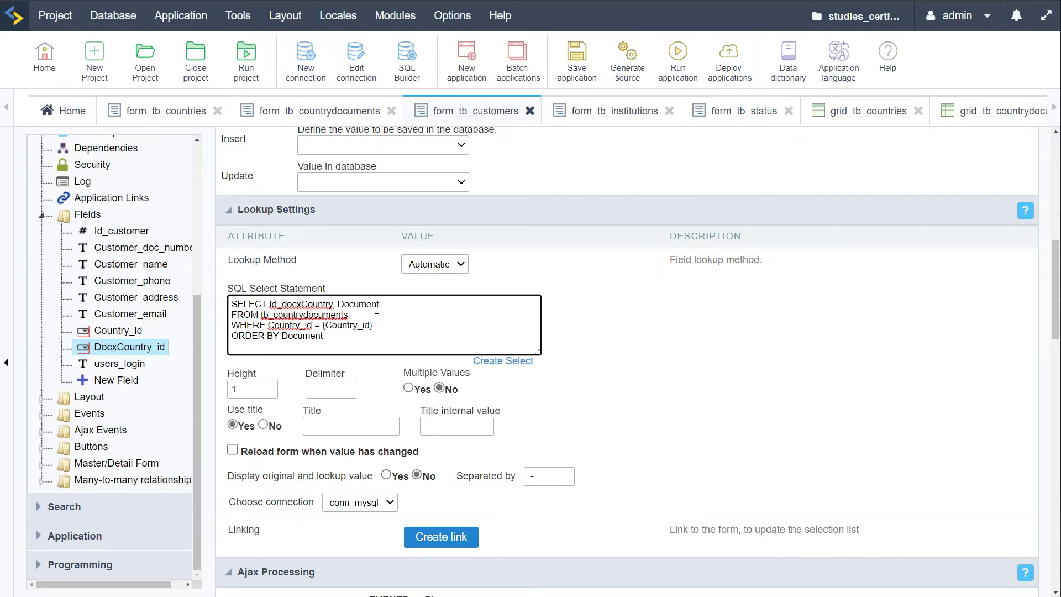
drag(381, 327, 326, 325)
click(397, 322)
double_click(279, 326)
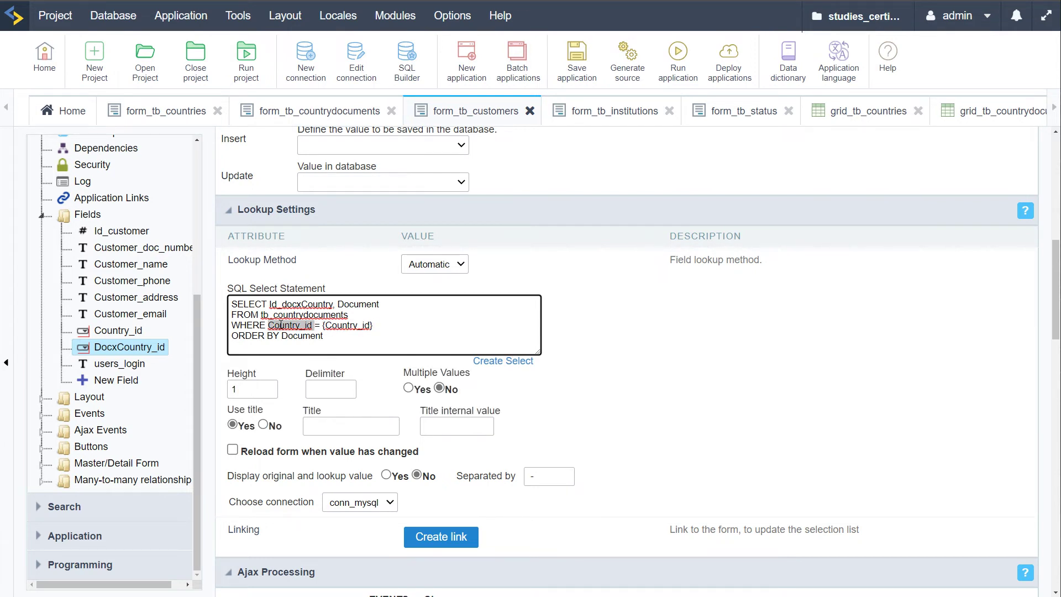
click(502, 360)
click(507, 373)
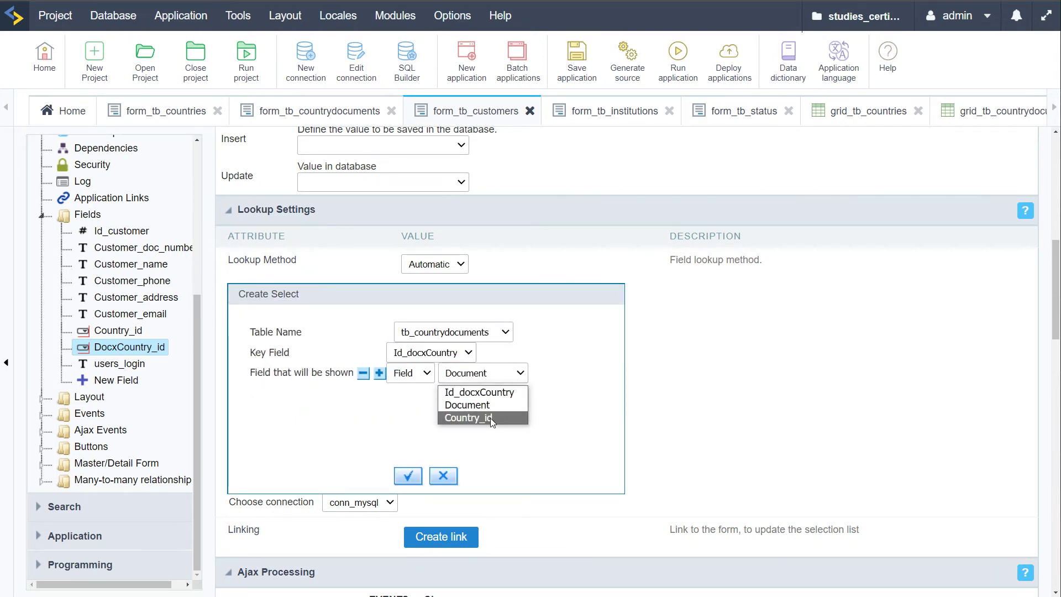
click(504, 441)
click(446, 476)
click(334, 352)
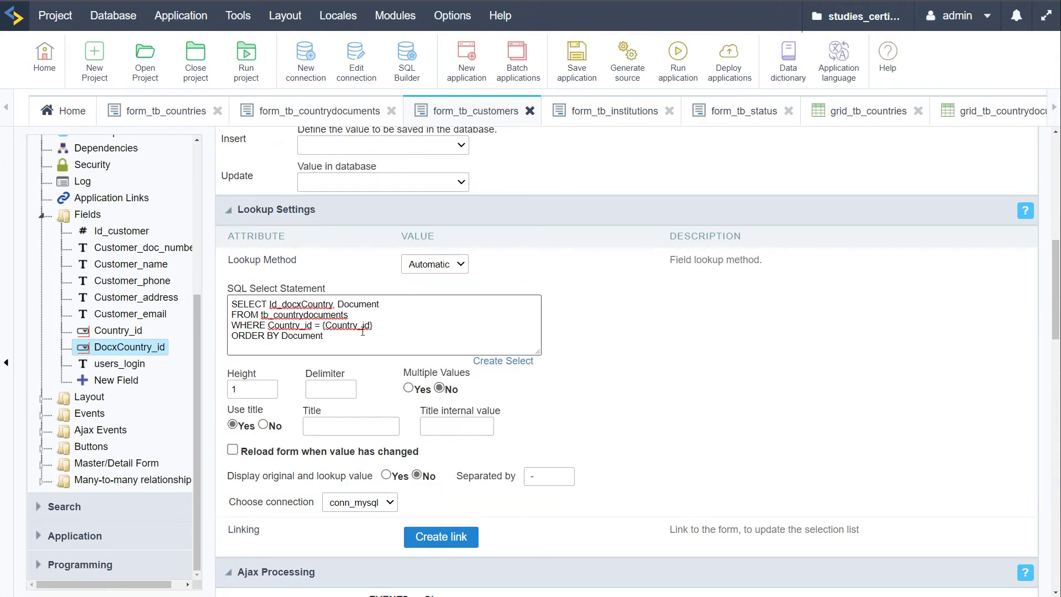
double_click(348, 325)
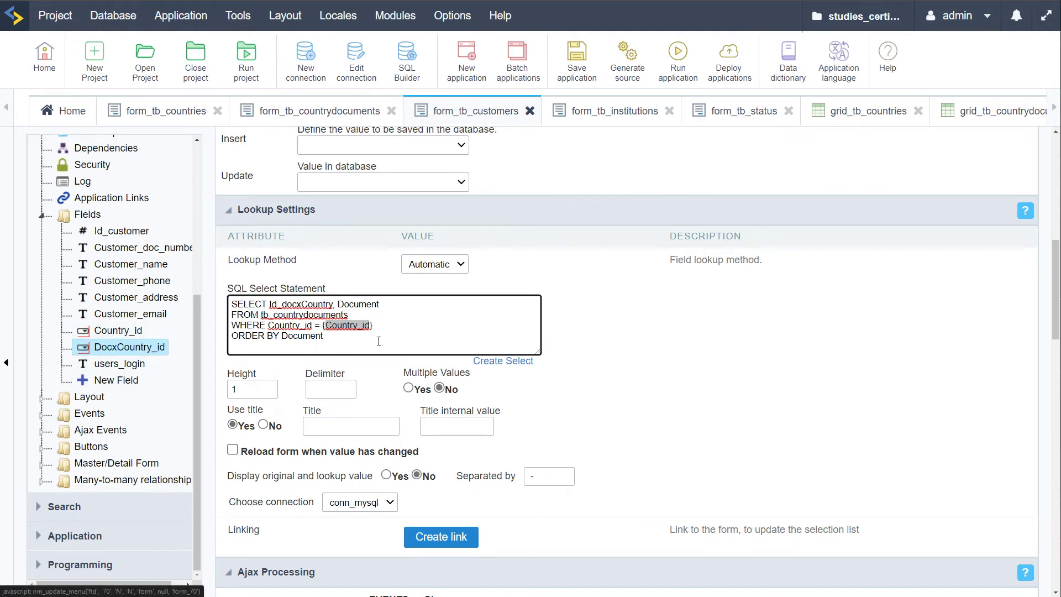
click(577, 61)
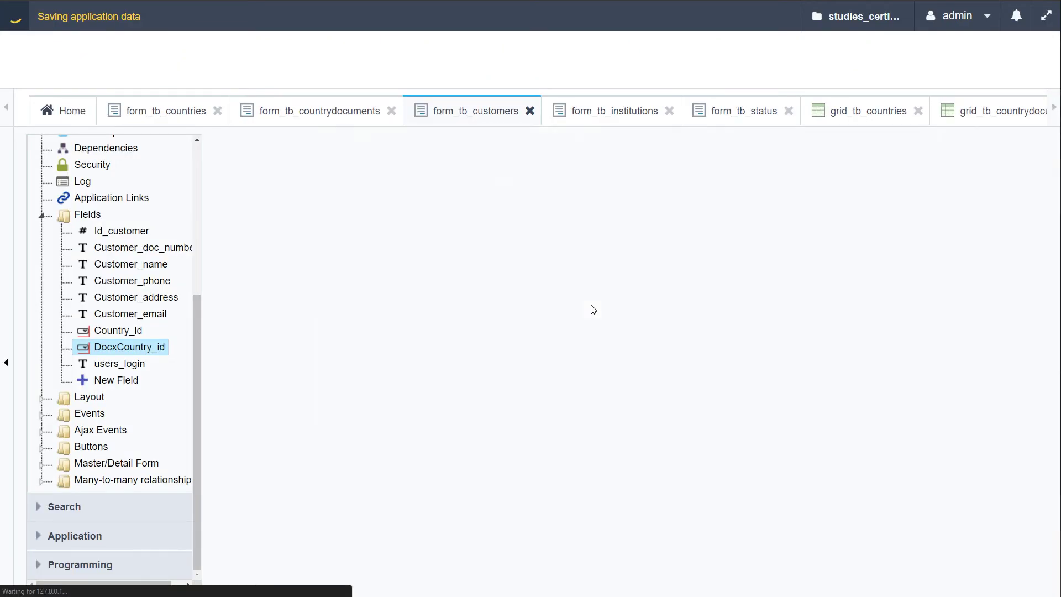
Turn on AJAX reload in Country_id so changing it refreshes DocxCountry_id, then save and regenerate
click(117, 334)
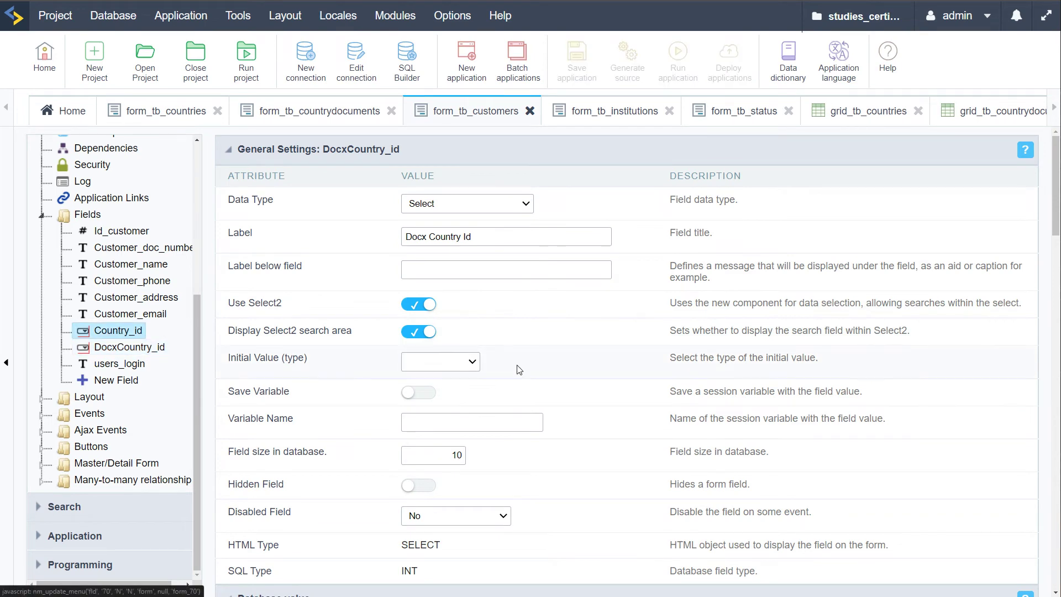
scroll(587, 386, down, 7)
scroll(588, 391, down, 3)
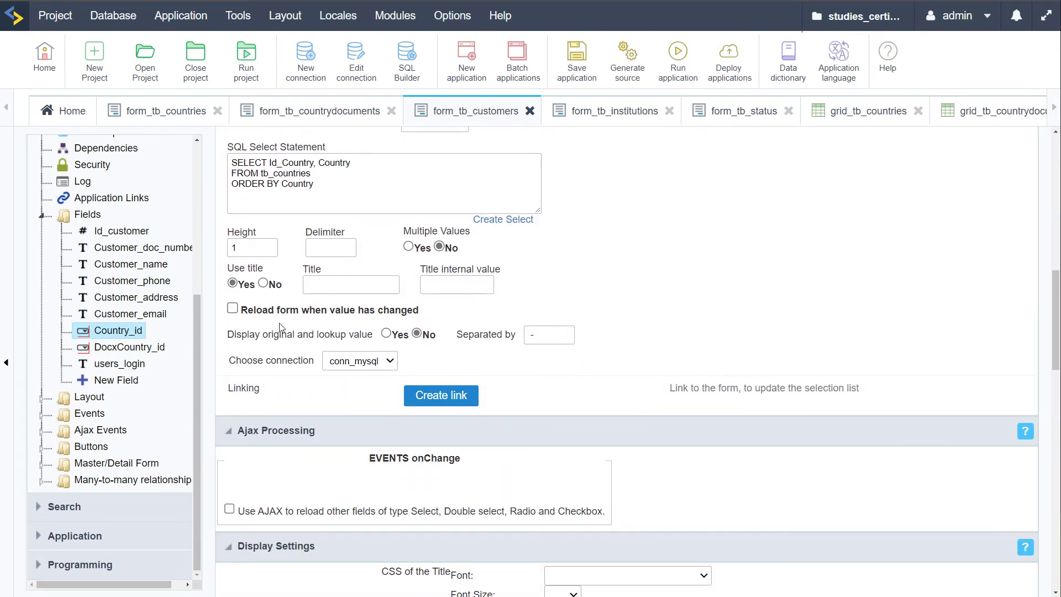
scroll(303, 387, down, 2)
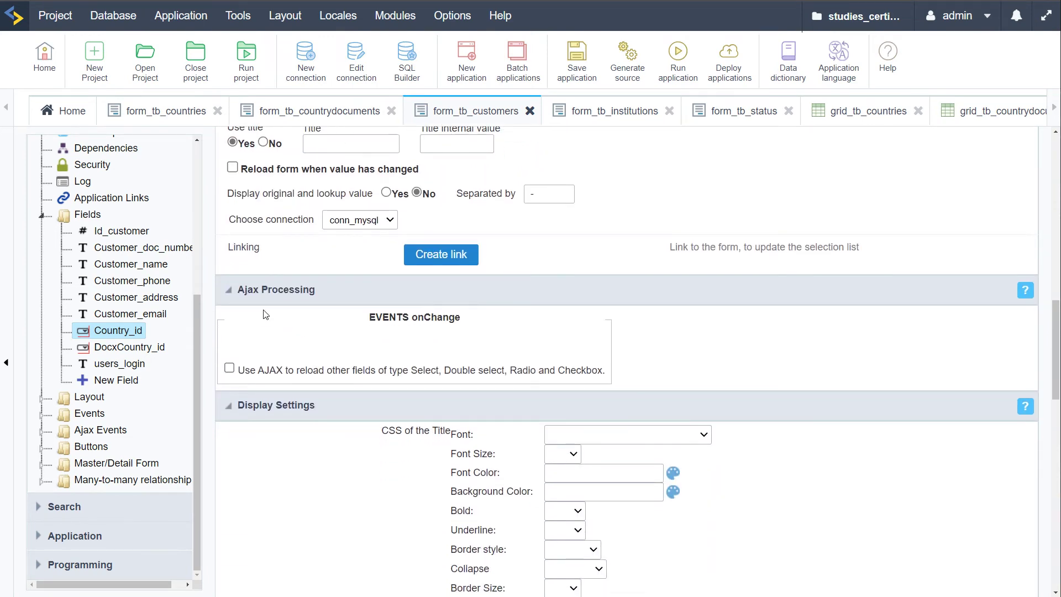
click(230, 369)
scroll(470, 340, down, 1)
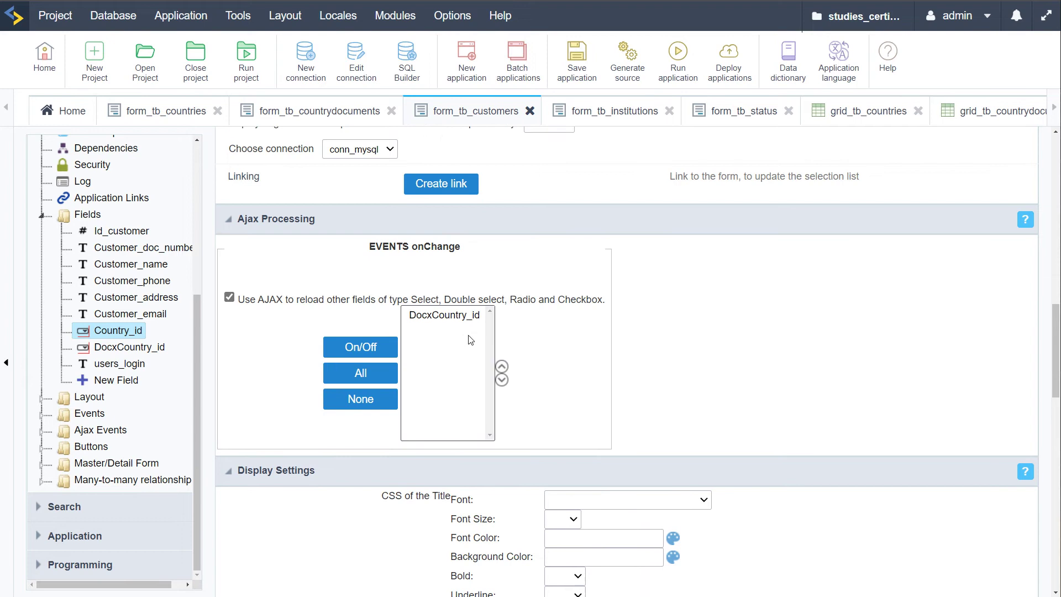
click(437, 318)
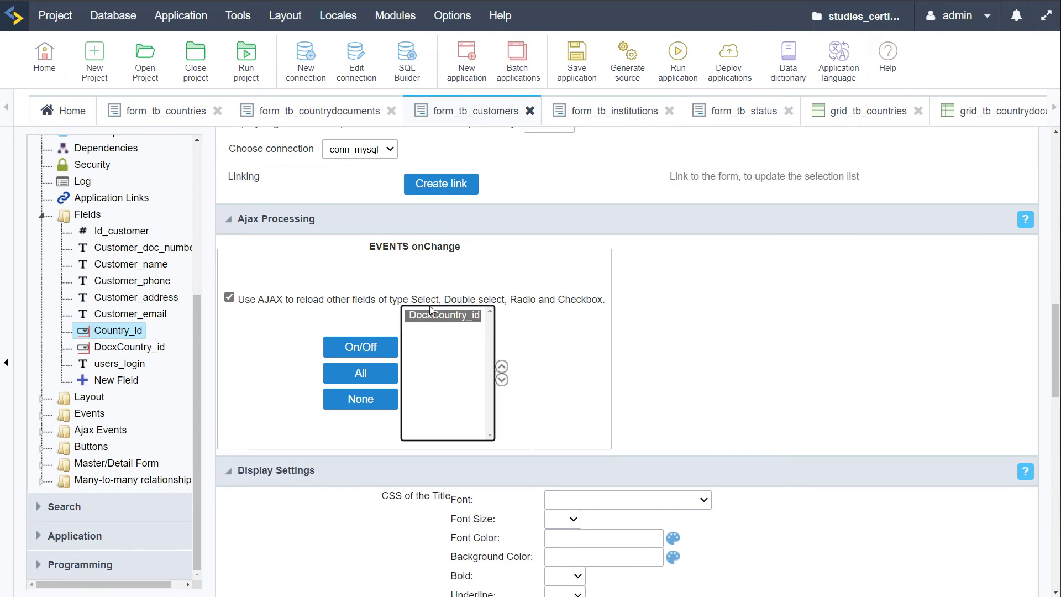
click(359, 349)
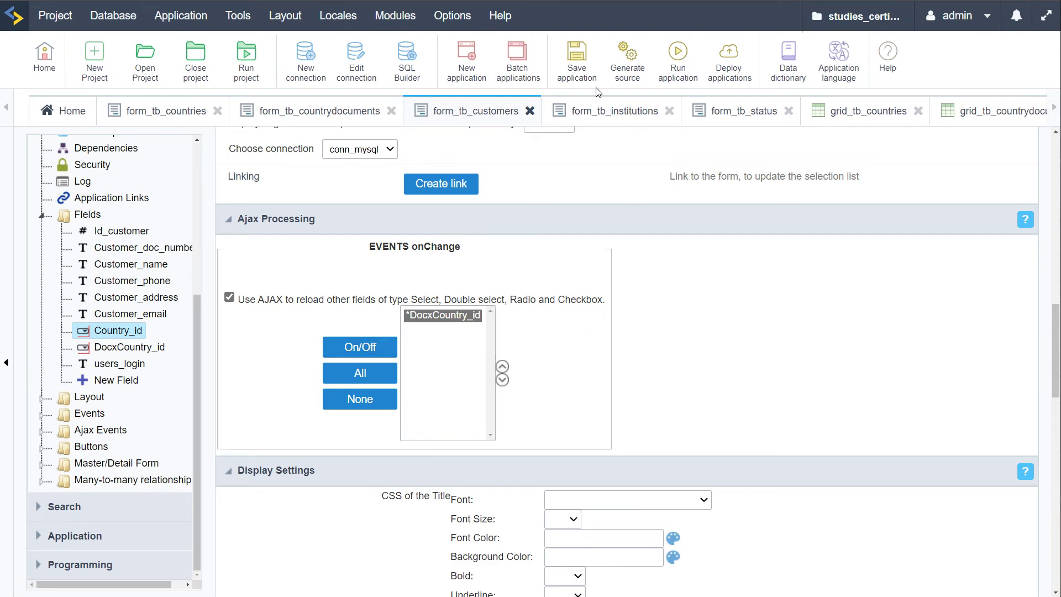
click(627, 58)
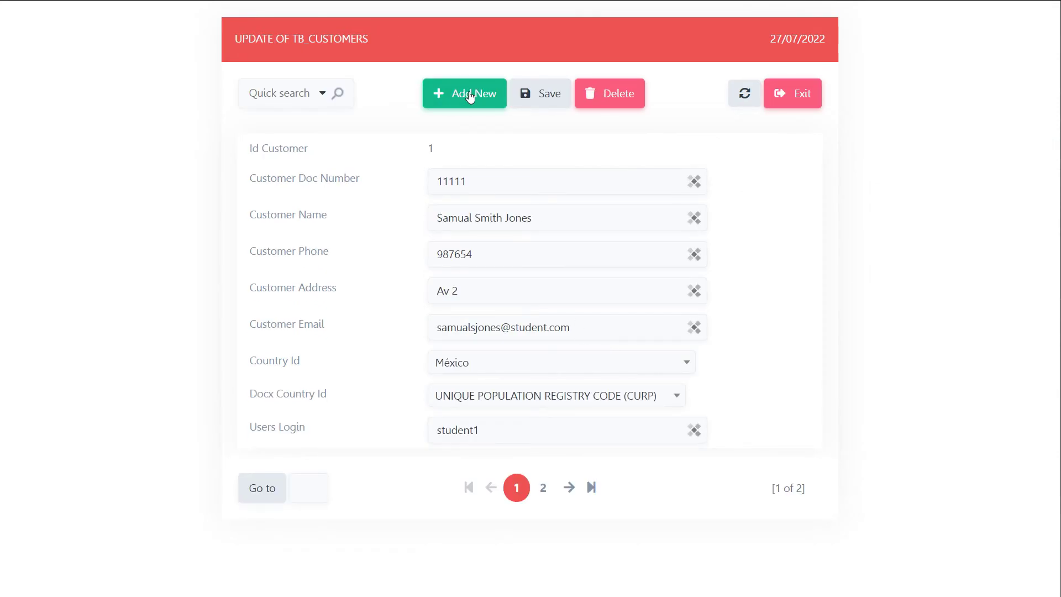
Start a new customer and try Albania, Afganistán, Andorra, Alemania, Antigua y Barbuda and Angola
click(473, 95)
click(474, 334)
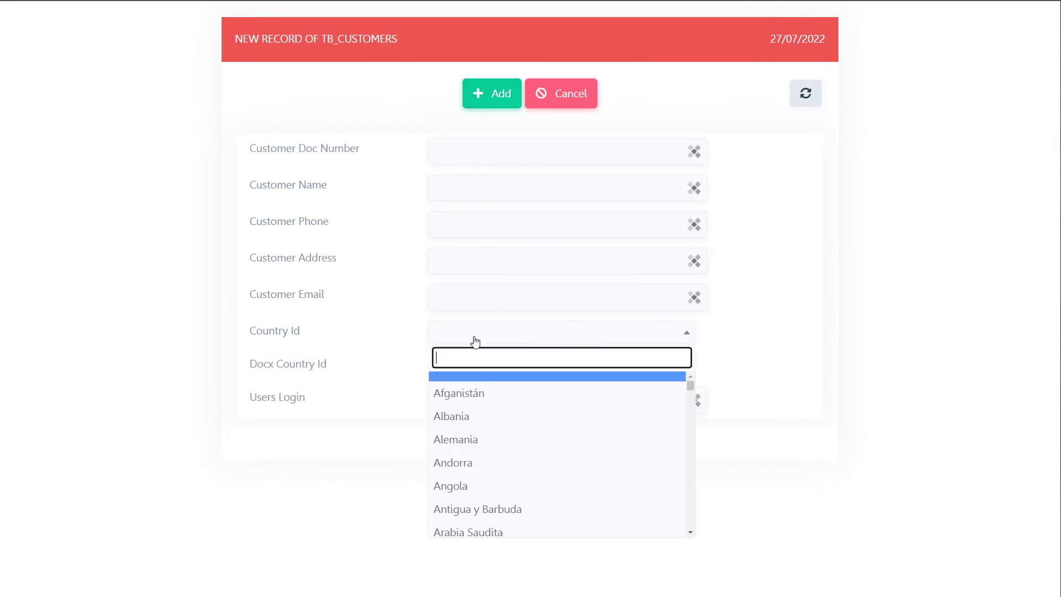
click(485, 417)
click(474, 331)
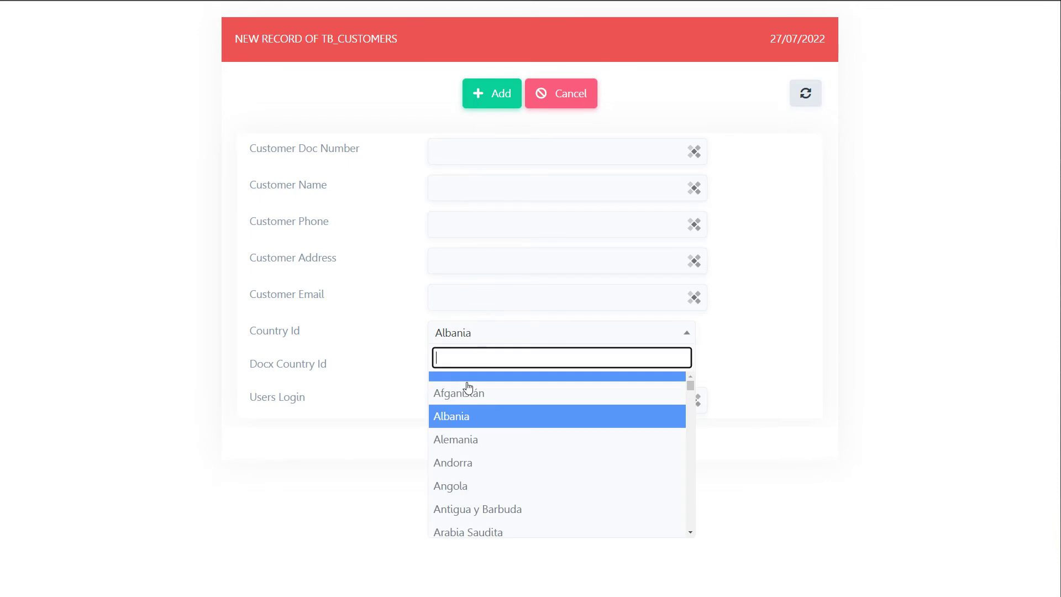
click(461, 389)
click(454, 369)
click(497, 340)
click(473, 461)
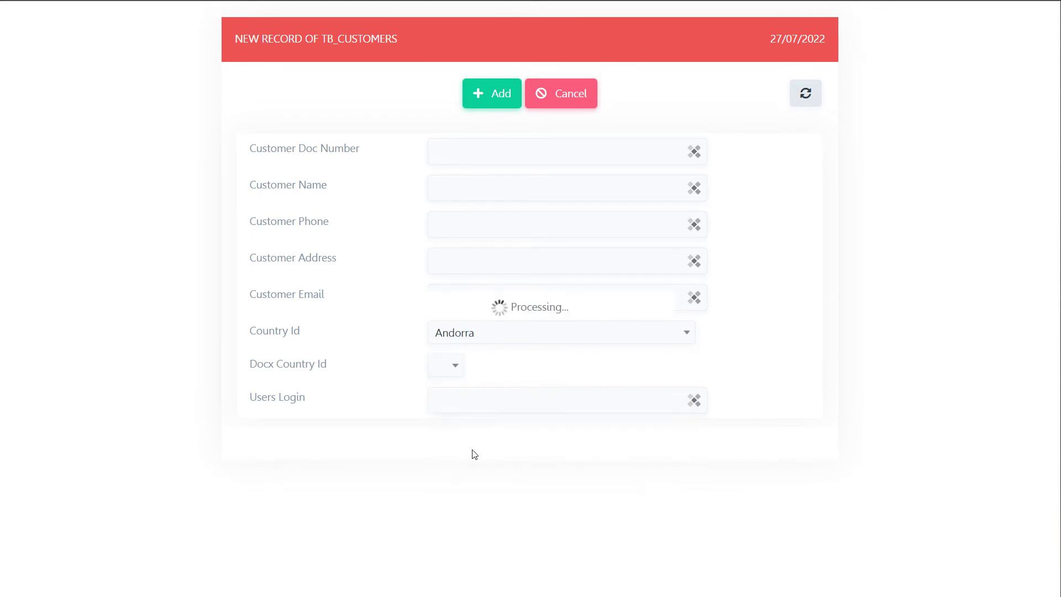
click(475, 335)
click(474, 439)
click(476, 336)
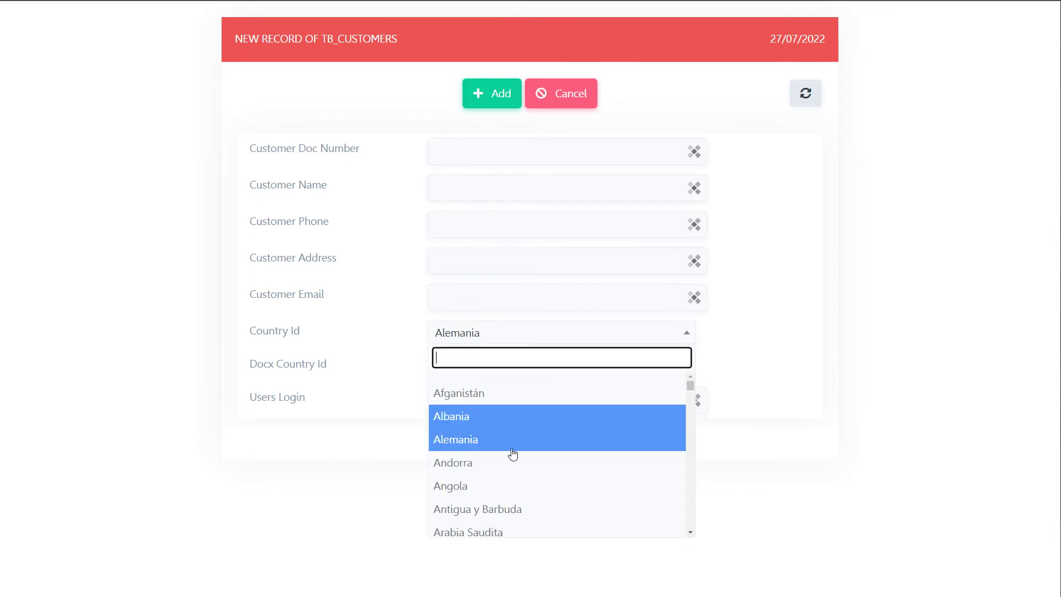
click(479, 507)
click(493, 333)
click(479, 486)
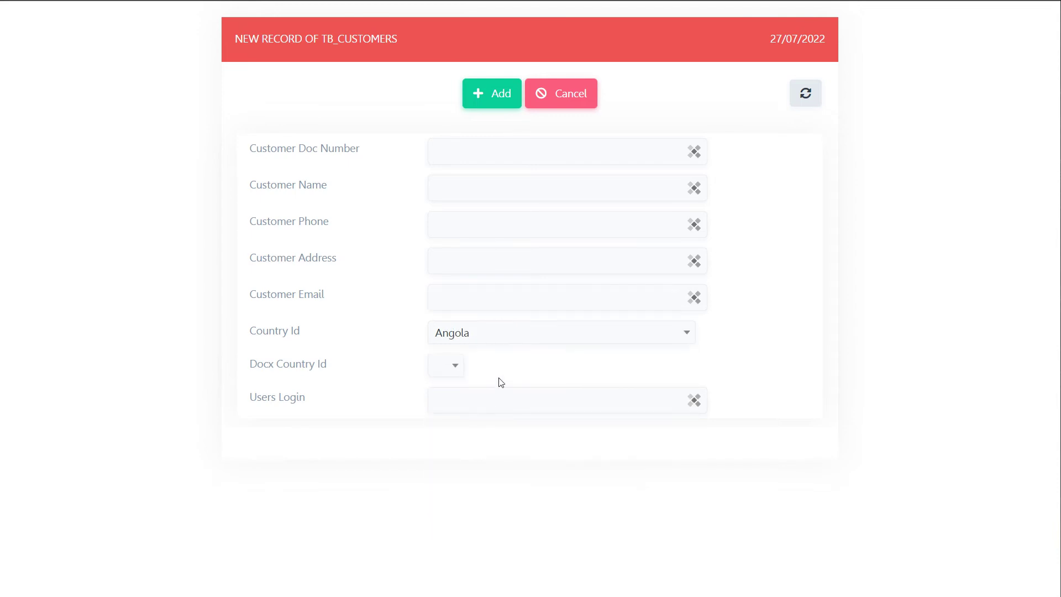
Try Armenia, Australia, Argentina and Barbados, then confirm Bután's document list is empty
click(499, 337)
scroll(521, 454, down, 3)
click(457, 379)
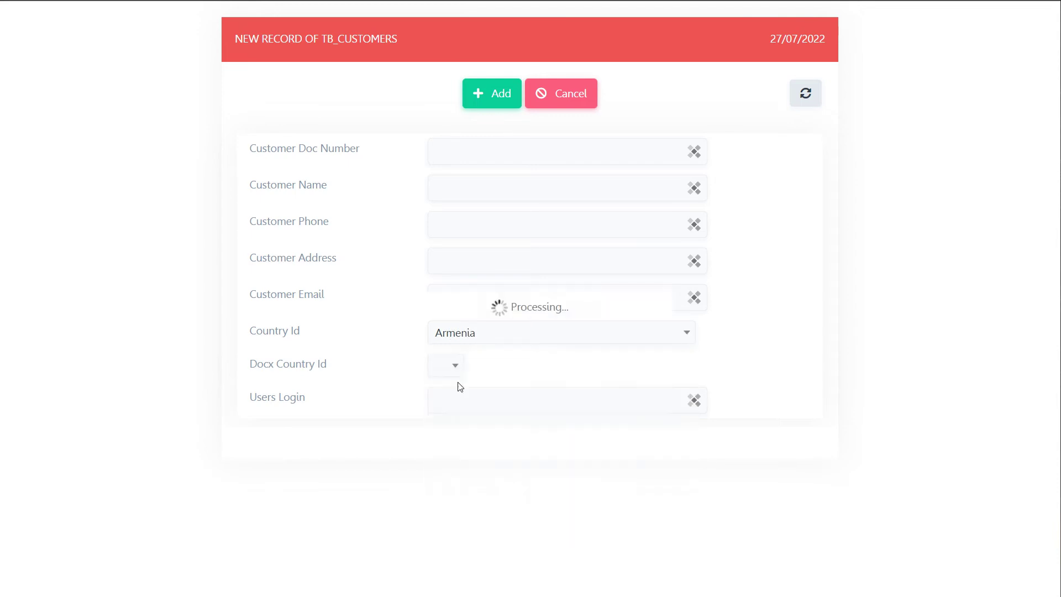
click(492, 337)
click(475, 423)
click(497, 339)
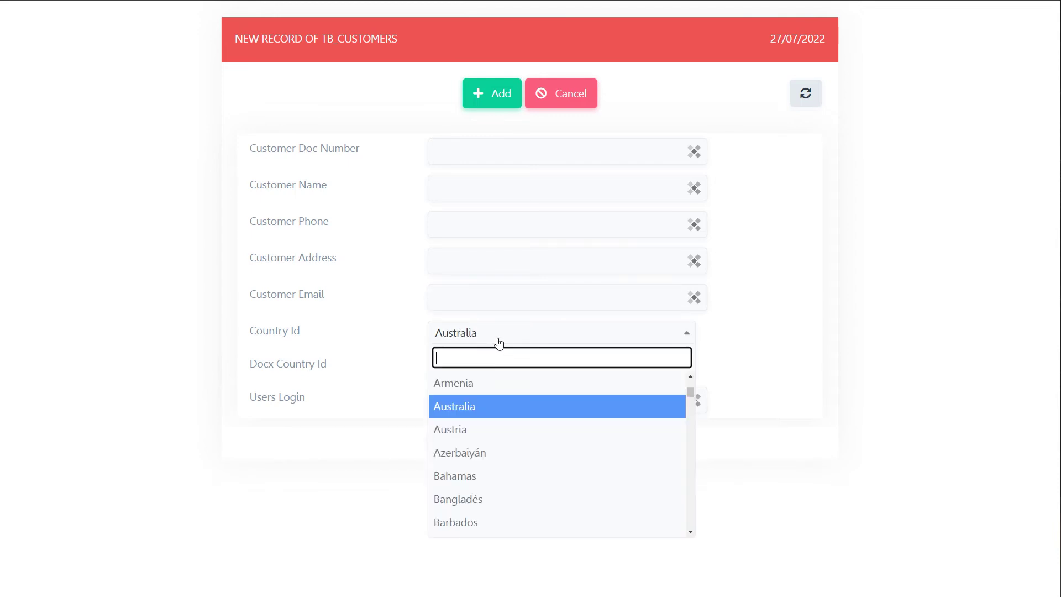
scroll(485, 398, up, 1)
click(486, 410)
click(502, 334)
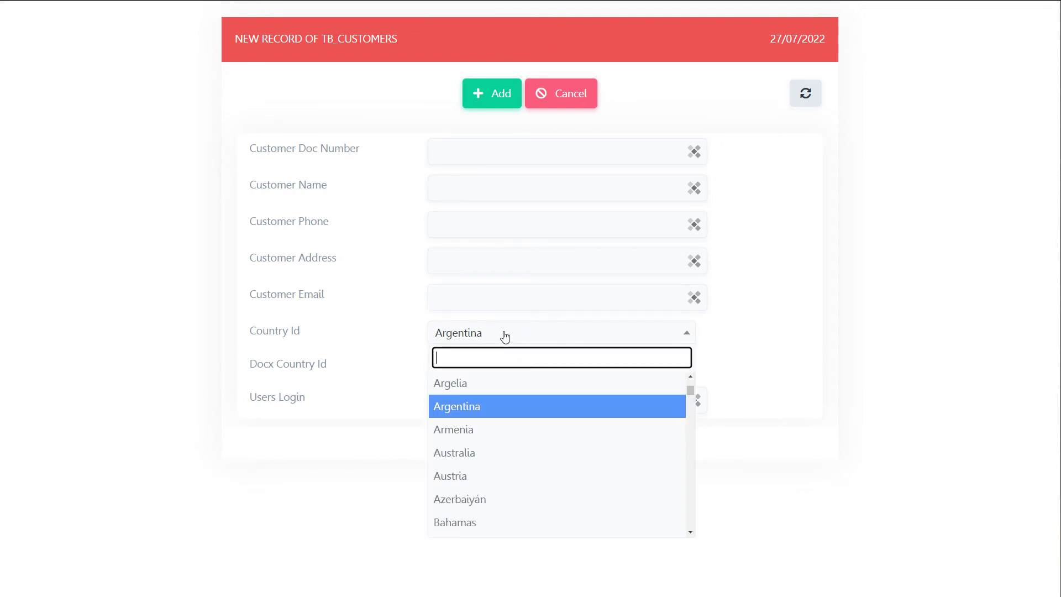
scroll(530, 431, down, 3)
click(488, 424)
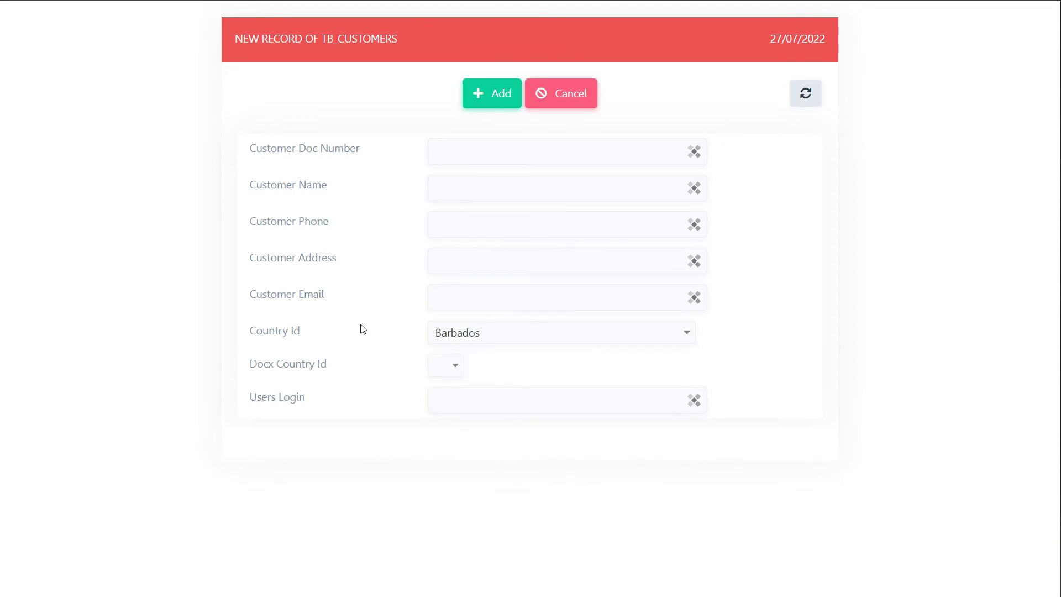
click(486, 337)
scroll(497, 437, down, 2)
scroll(486, 451, down, 3)
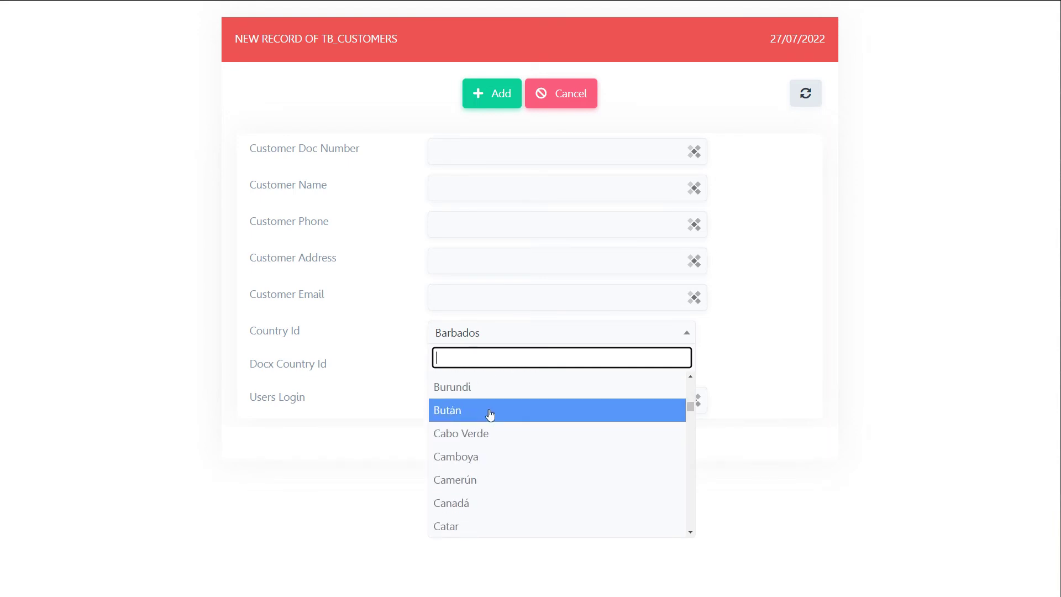
click(490, 413)
click(454, 375)
click(462, 385)
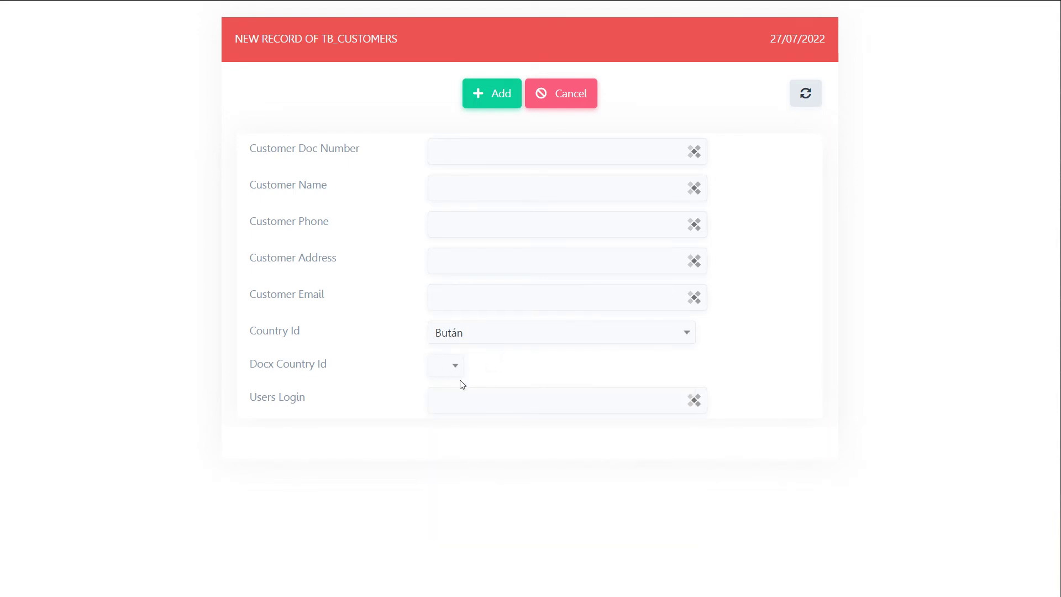
Choose Estados Unidos, confirm its document list is empty, and go back to Country_id settings
click(518, 334)
scroll(541, 434, down, 8)
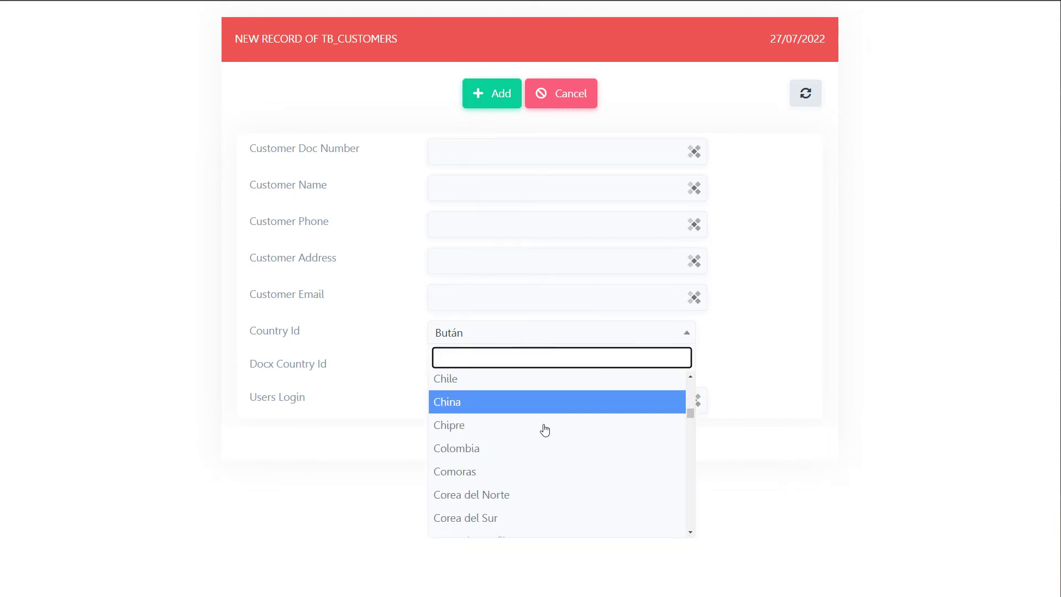
scroll(540, 437, down, 3)
scroll(540, 436, up, 5)
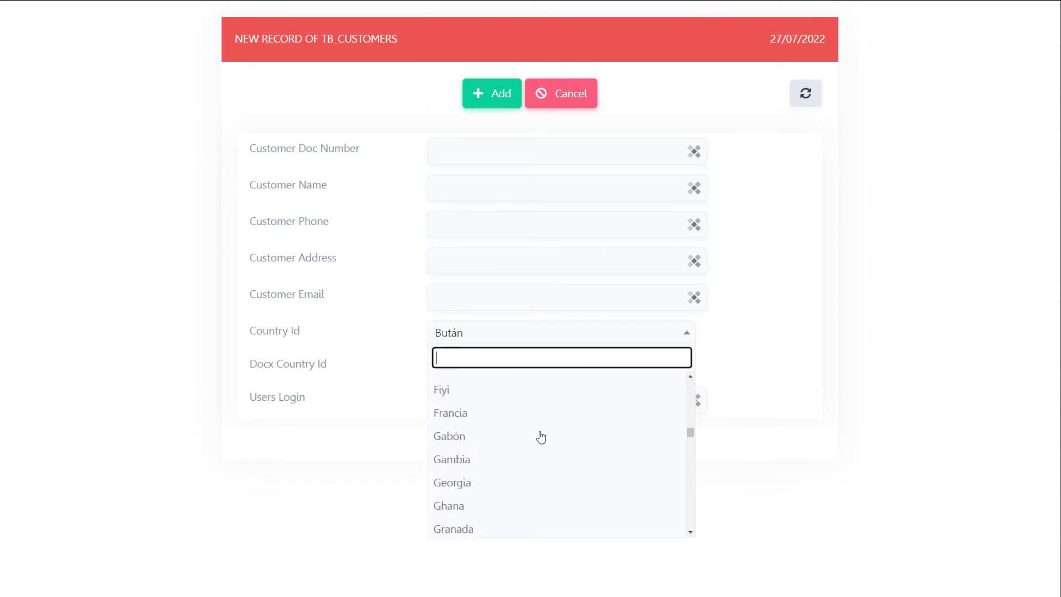
click(454, 439)
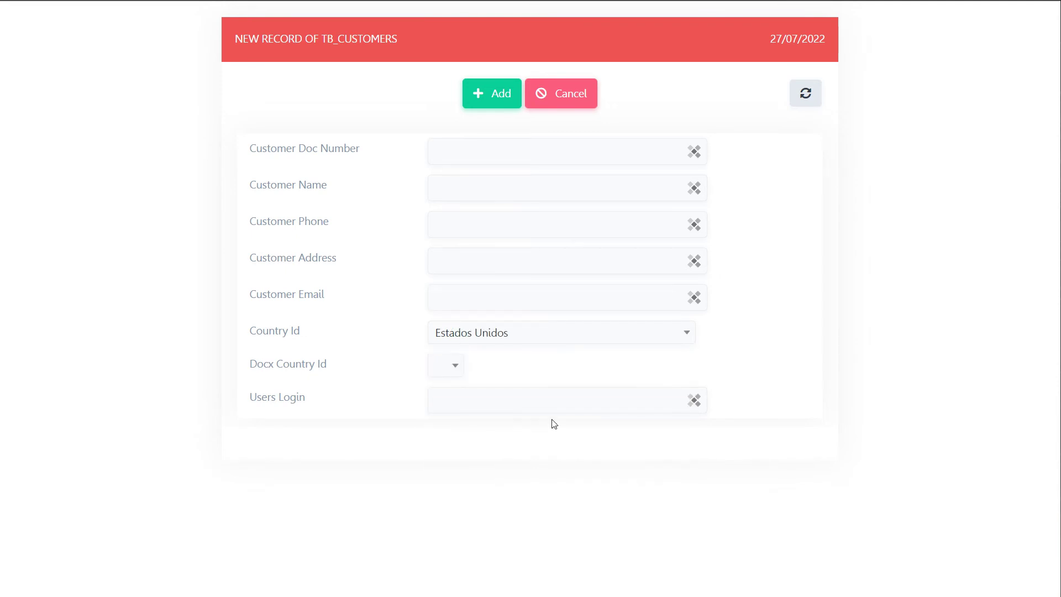
click(455, 367)
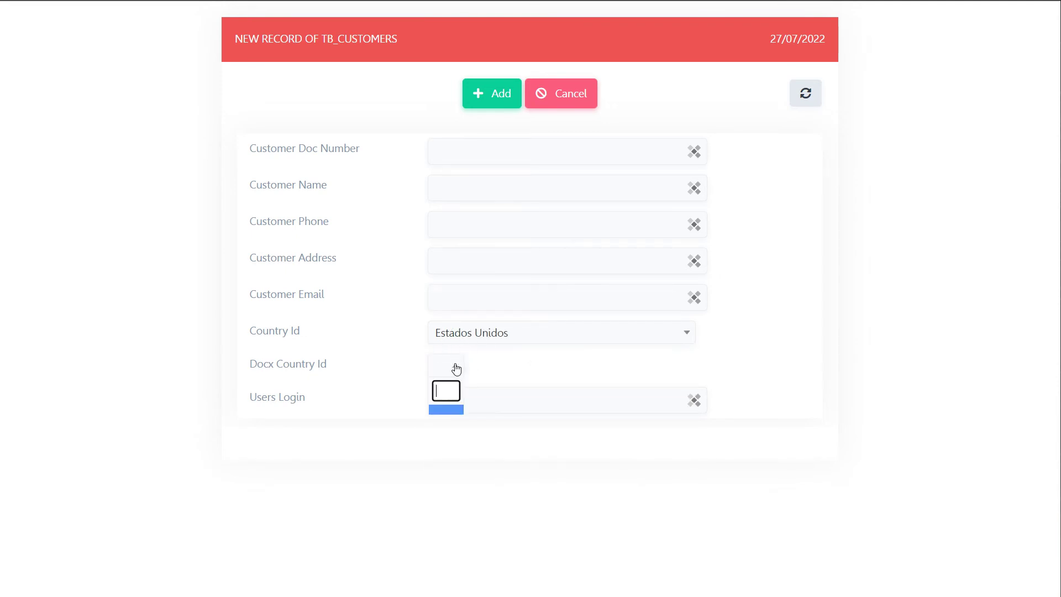
click(491, 370)
click(0, 35)
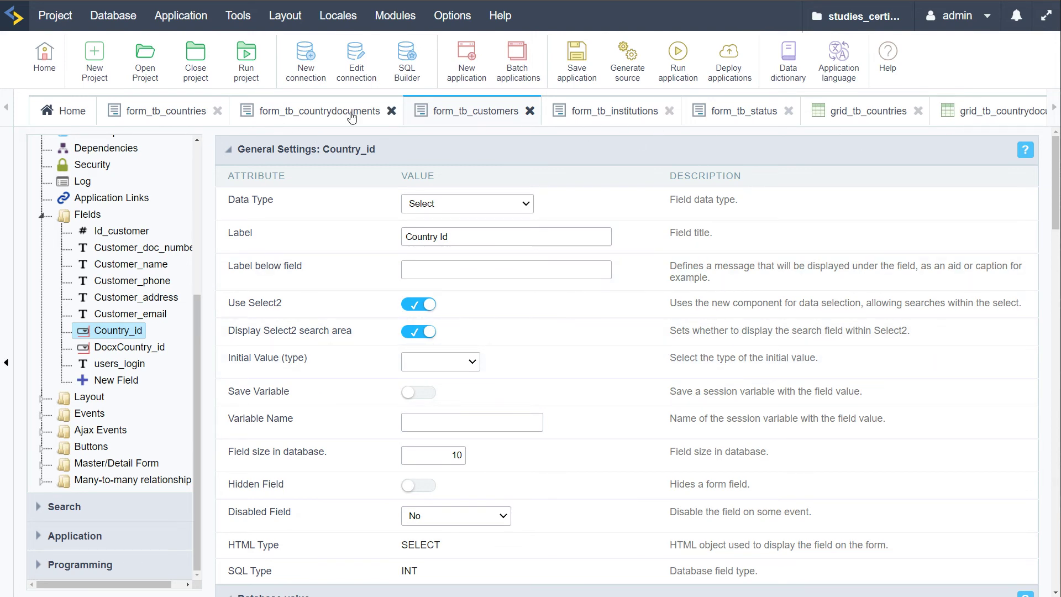
Run grid_tb_countrydocuments and browse its 13 document records on pages 2 and 1
click(1001, 118)
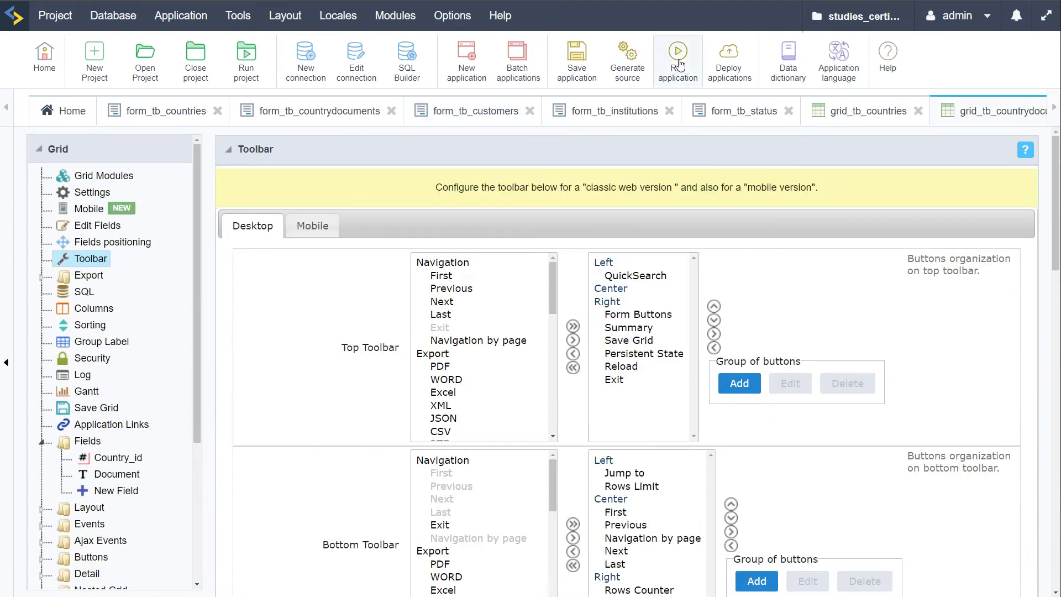
click(679, 62)
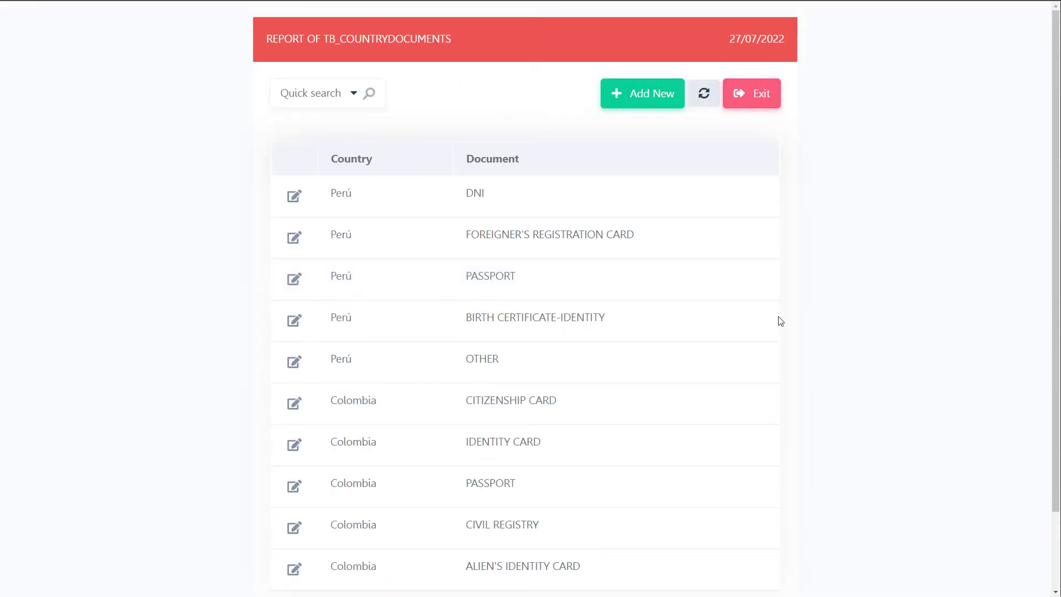
scroll(355, 303, down, 2)
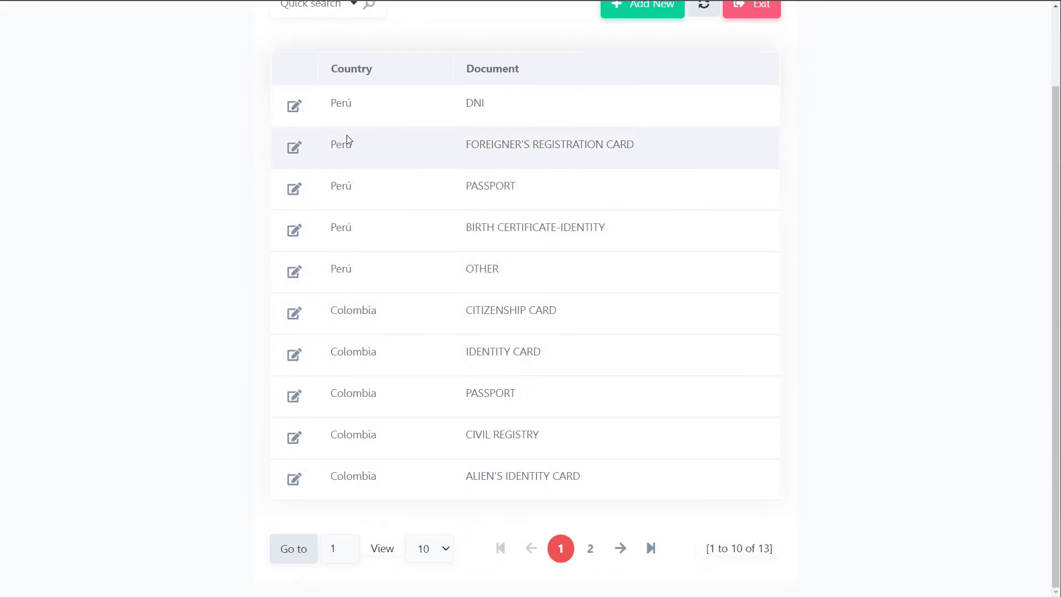
click(590, 548)
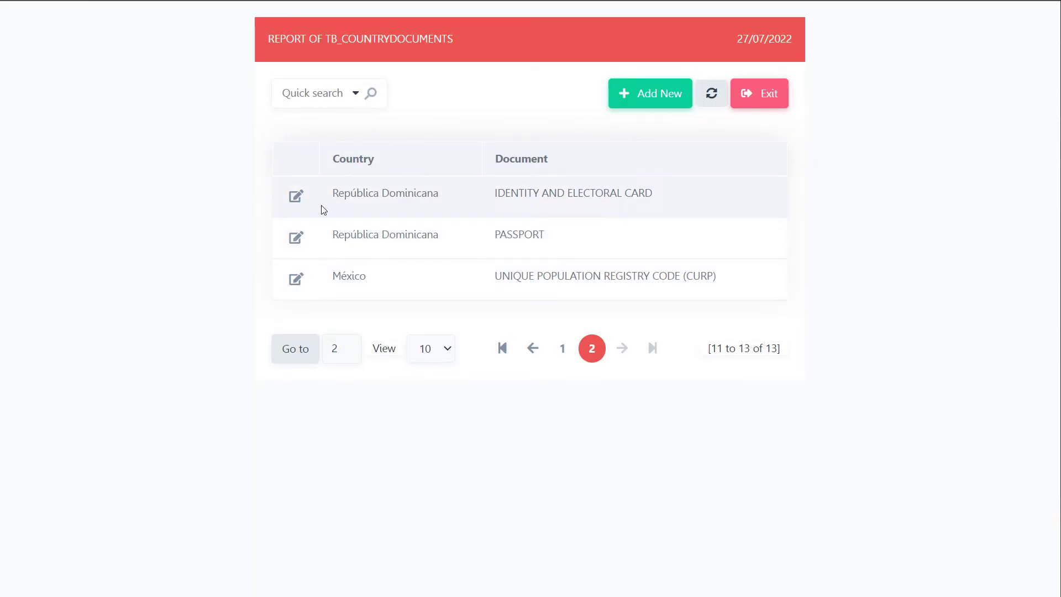
click(563, 349)
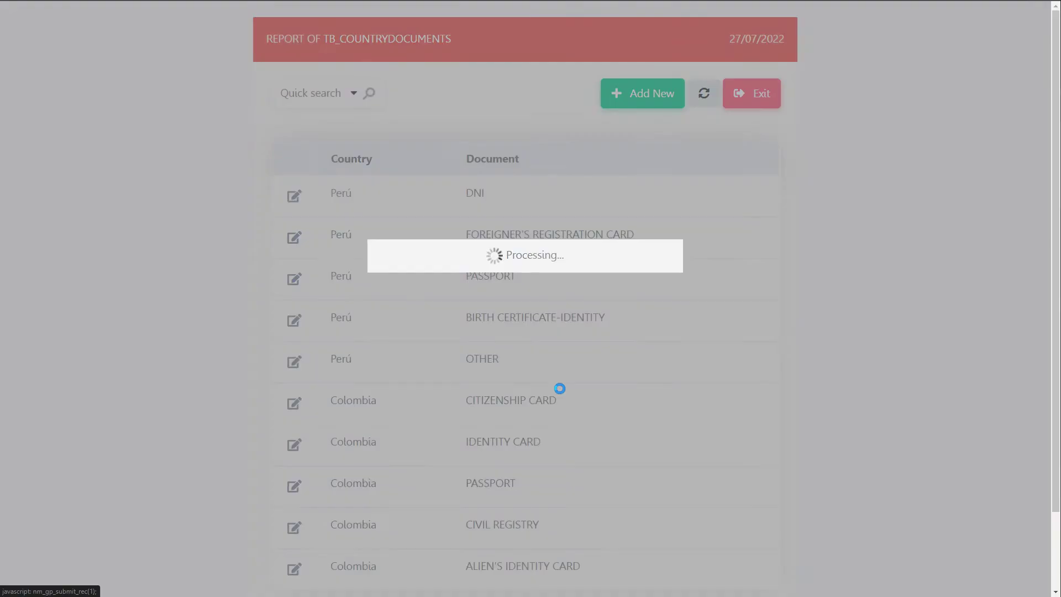
scroll(364, 387, down, 2)
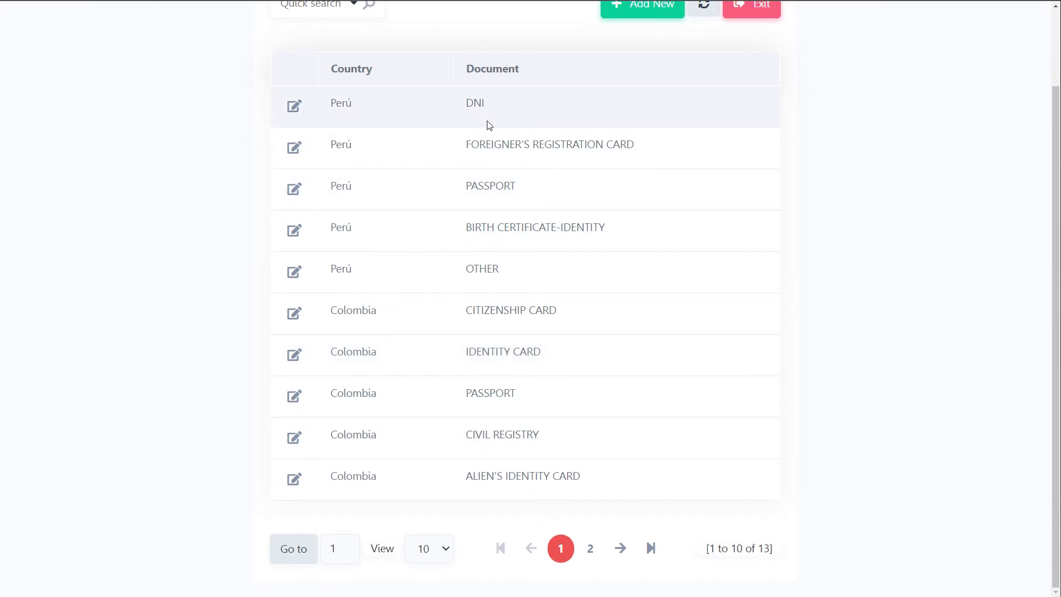
scroll(503, 475, up, 2)
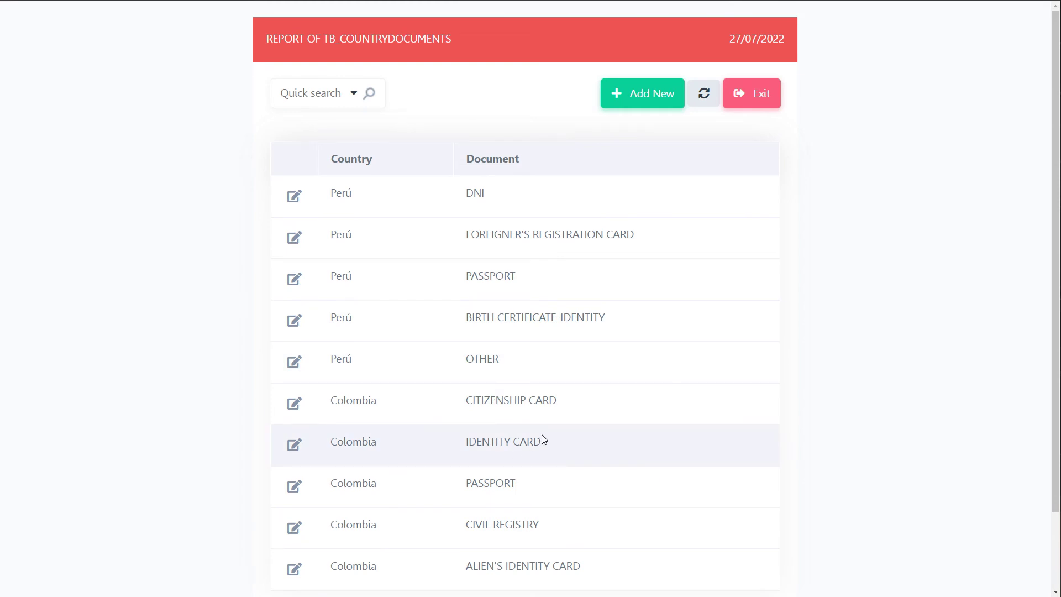
scroll(542, 437, down, 2)
scroll(555, 436, up, 2)
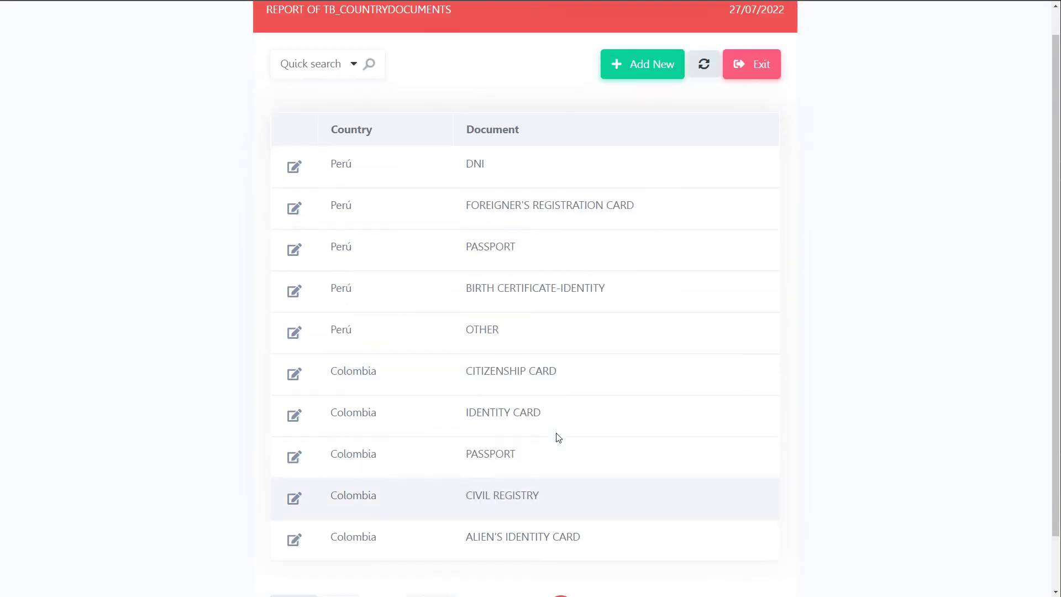
scroll(546, 354, down, 2)
scroll(513, 312, up, 2)
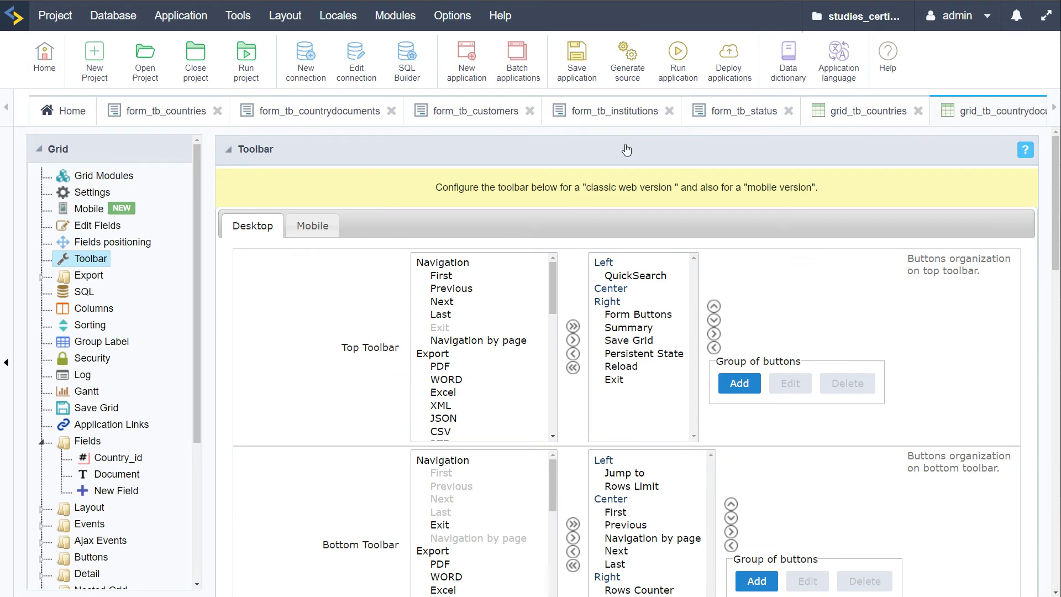
Test-run form_tb_customers and return to the Scriptcase editor
click(605, 121)
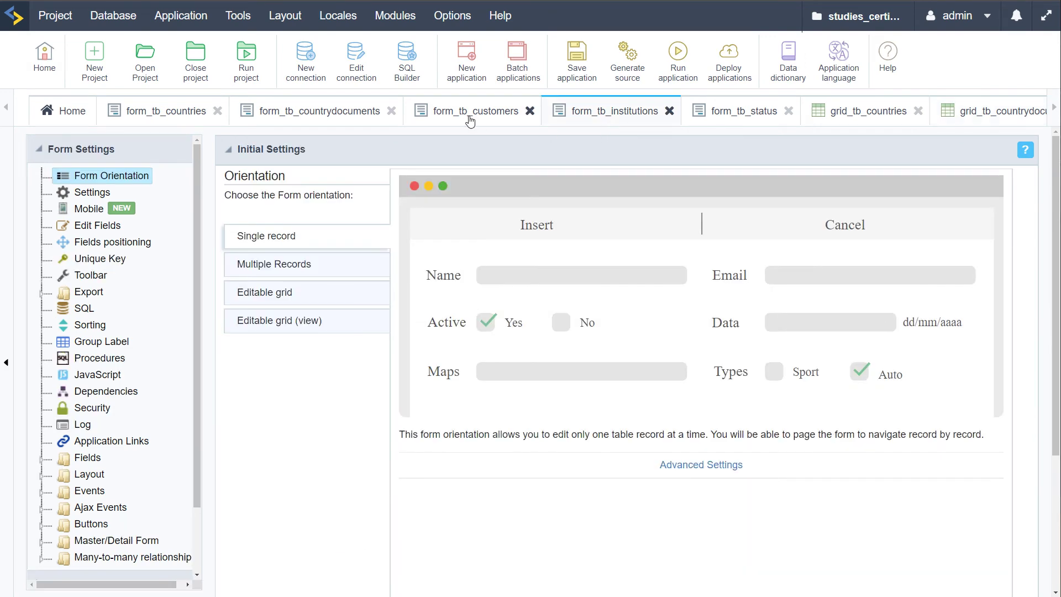
click(468, 117)
click(681, 62)
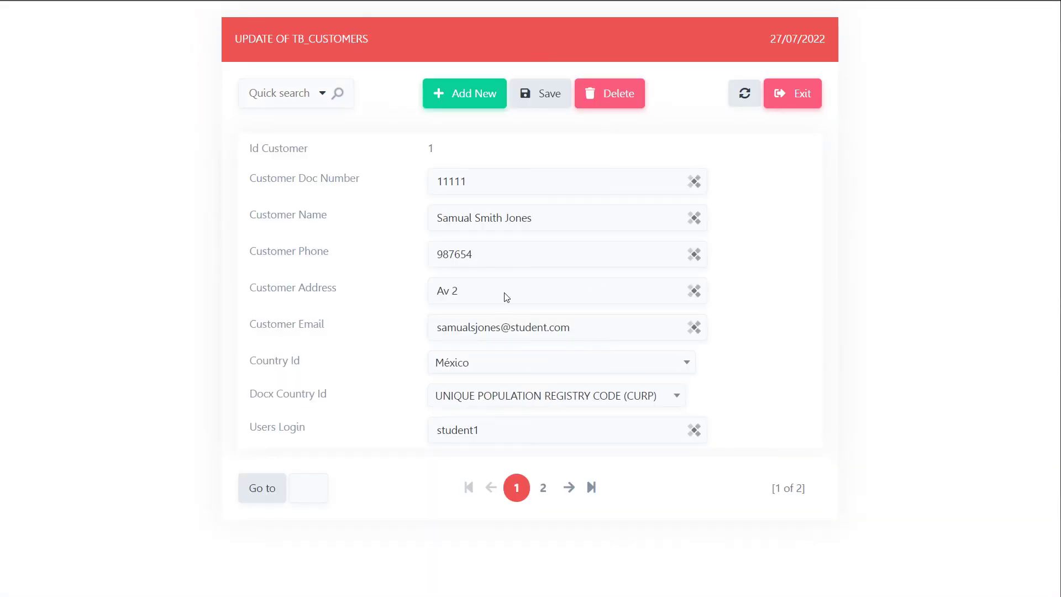
mouse_move(5, 34)
click(44, 33)
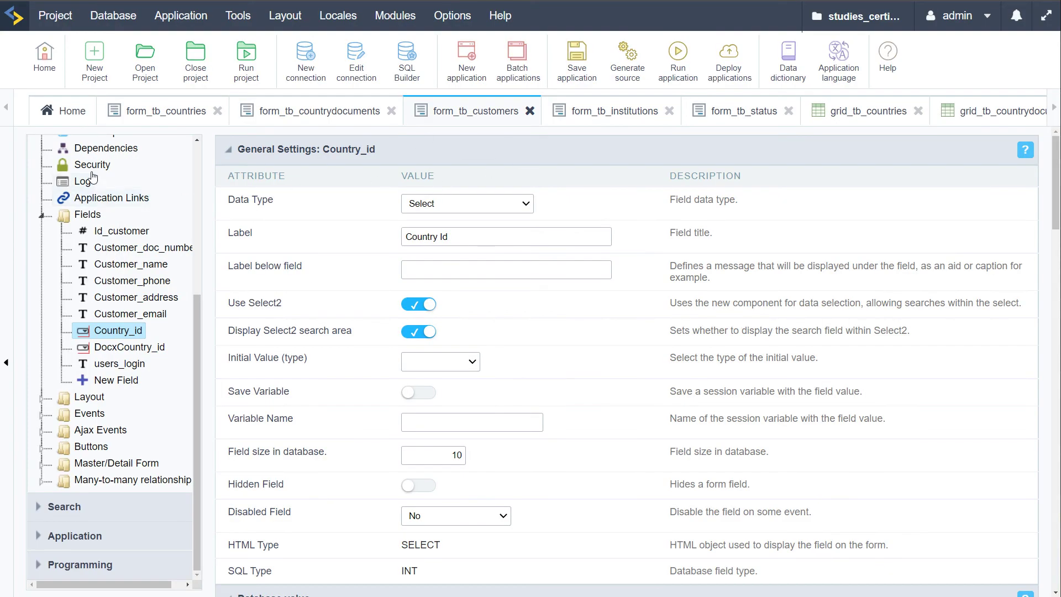
Move Id_customer to the customers form's hidden fields and save the application
scroll(93, 177, up, 4)
click(97, 225)
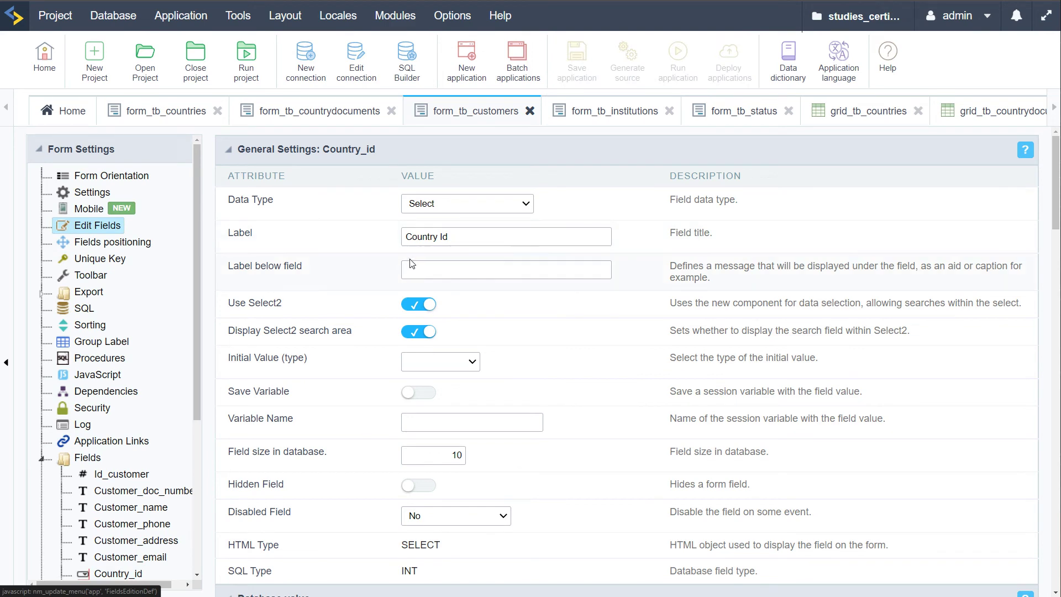
drag(295, 287, 338, 522)
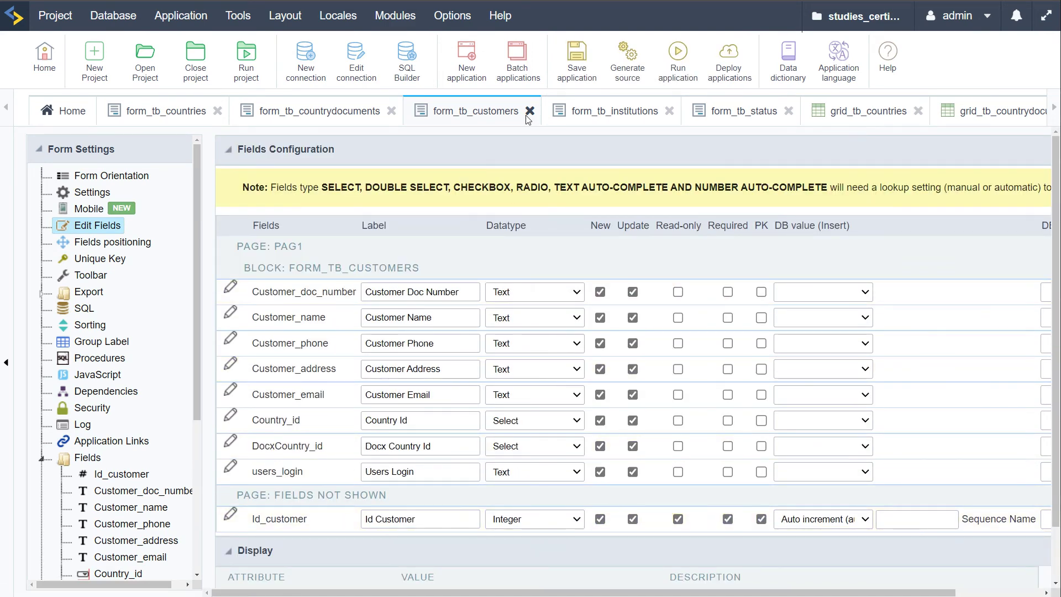
click(576, 55)
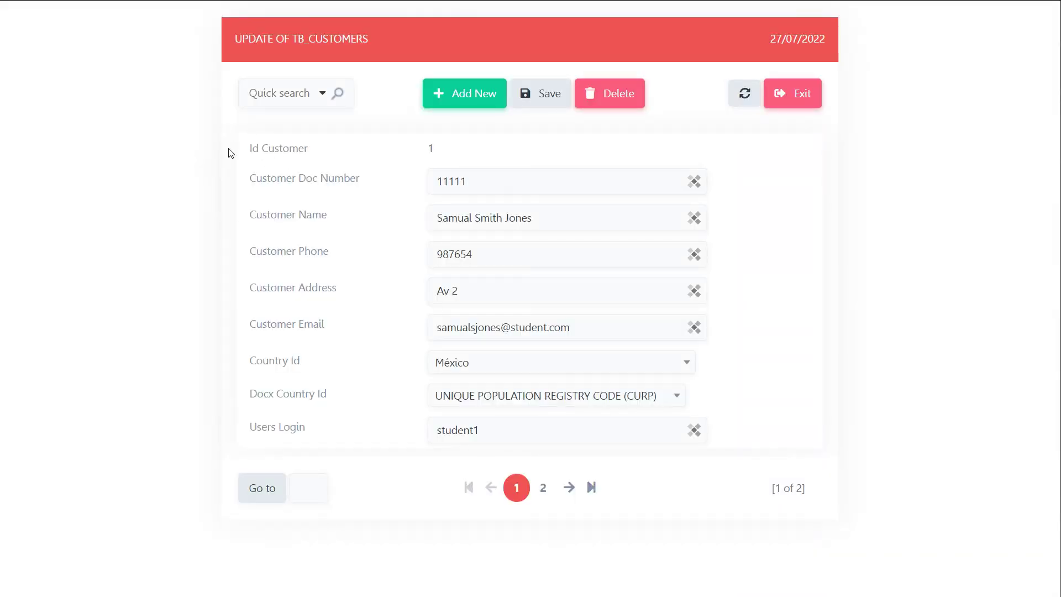
Leave the running form and open the form_tb_institutions application
mouse_move(1, 34)
click(50, 33)
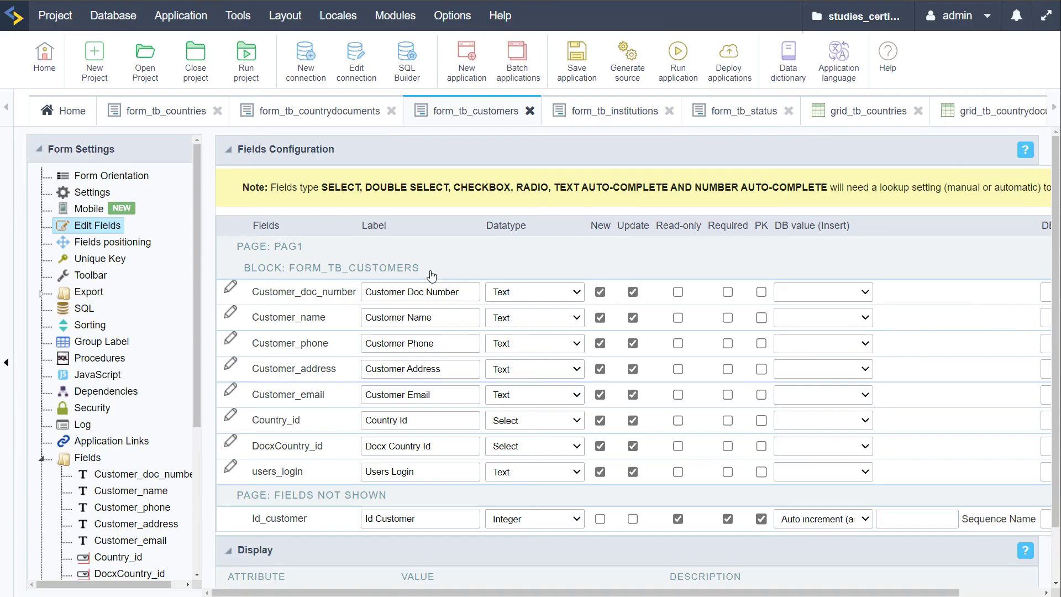
click(613, 113)
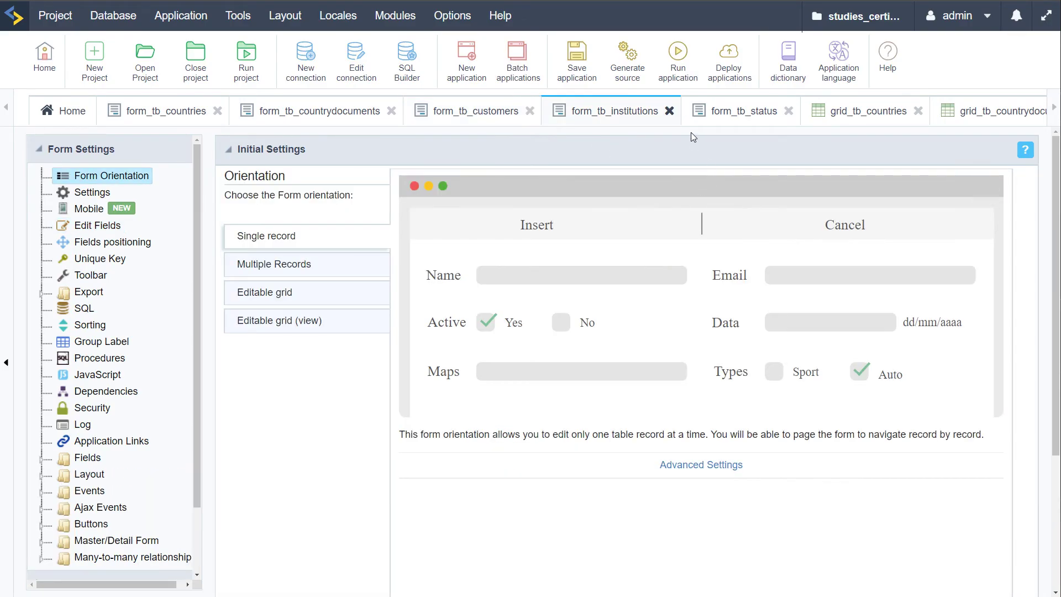
Hide Id_institution and relabel Country Id as Country in the institutions form
click(687, 53)
click(88, 227)
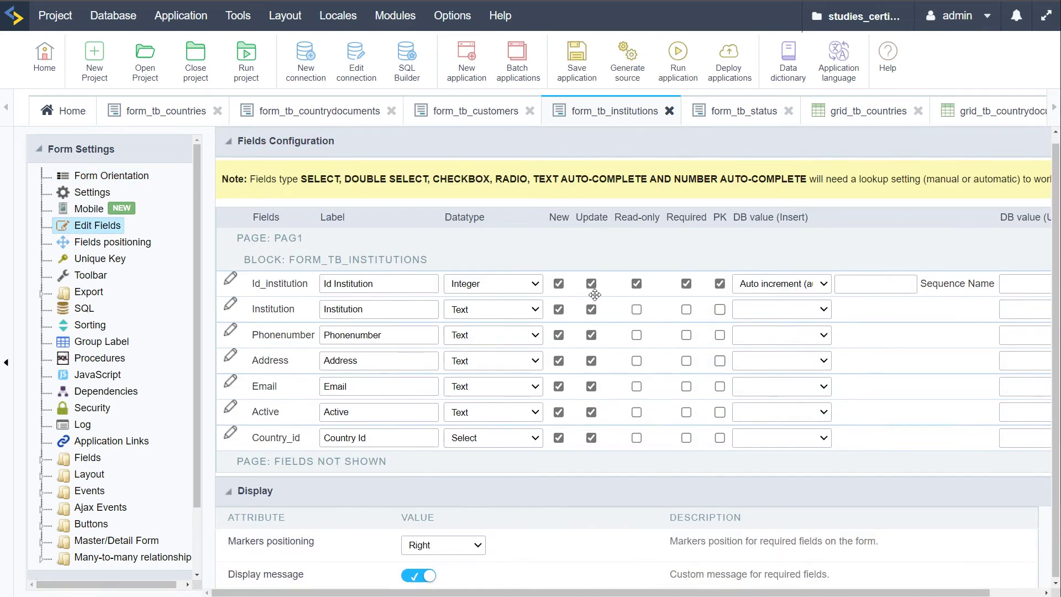
drag(271, 277, 284, 456)
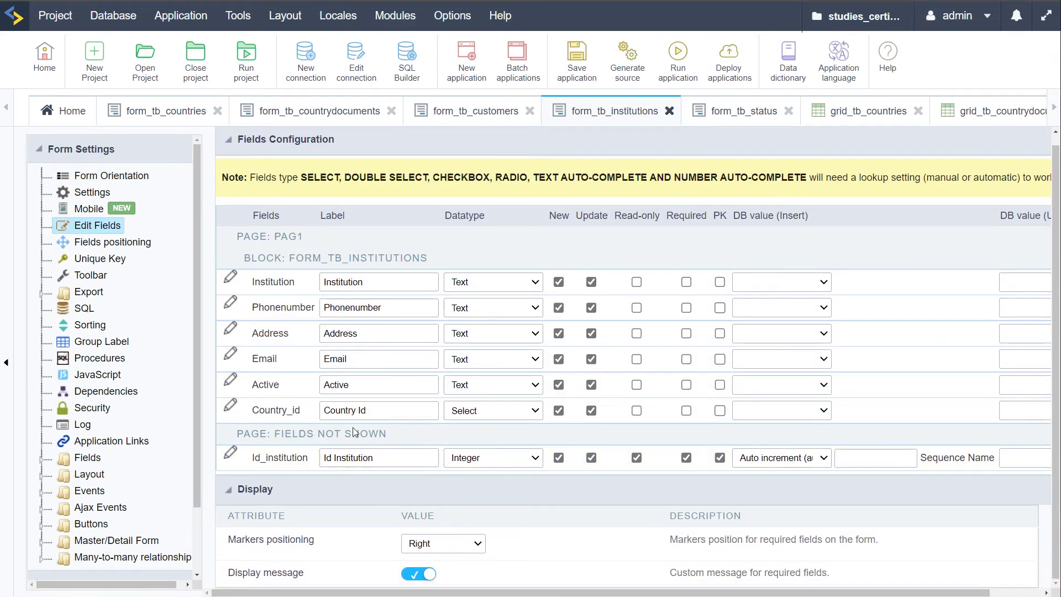
click(390, 411)
key(BackSpace)
key(BackSpace)
key(BackSpace)
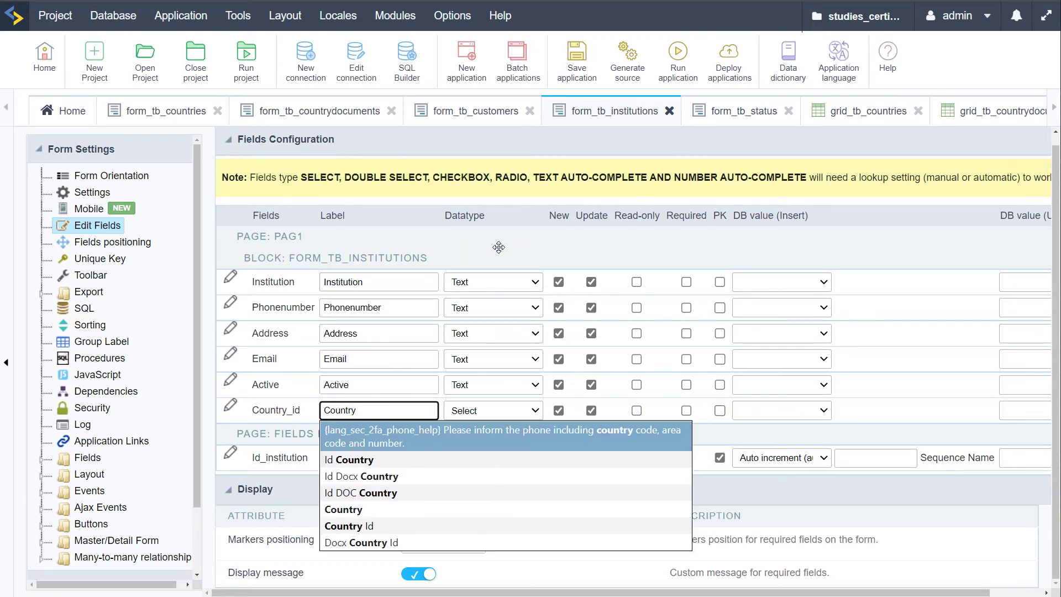
Make Active a Radio field and save the application
click(489, 385)
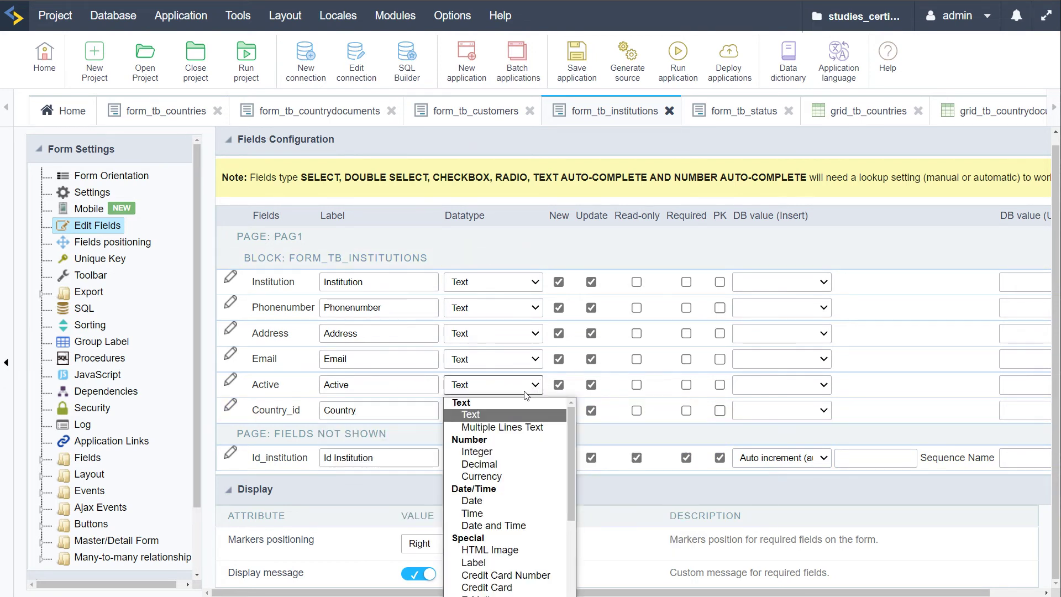
scroll(523, 486, down, 6)
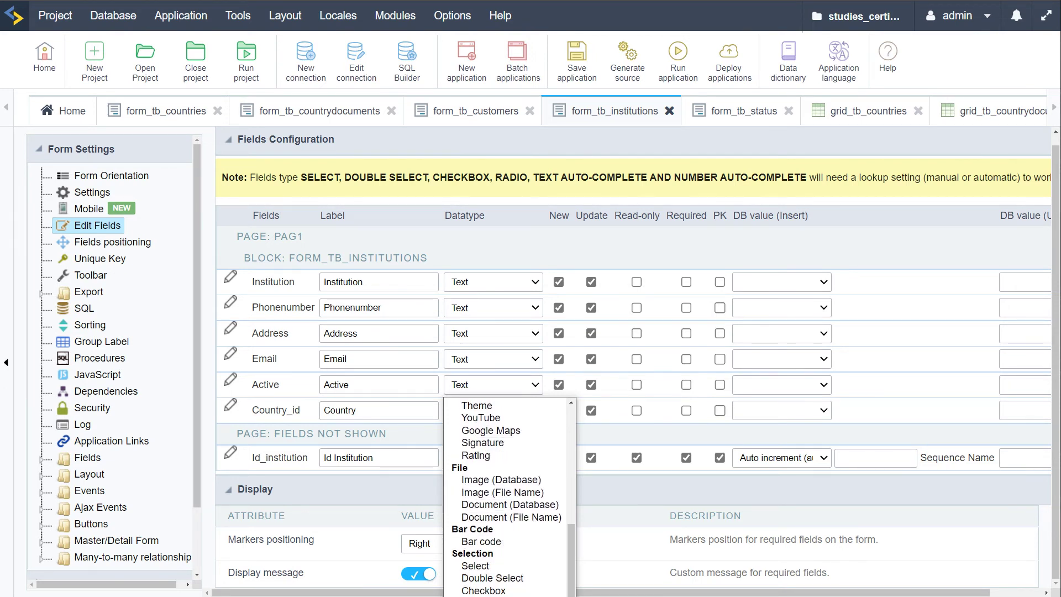
click(497, 593)
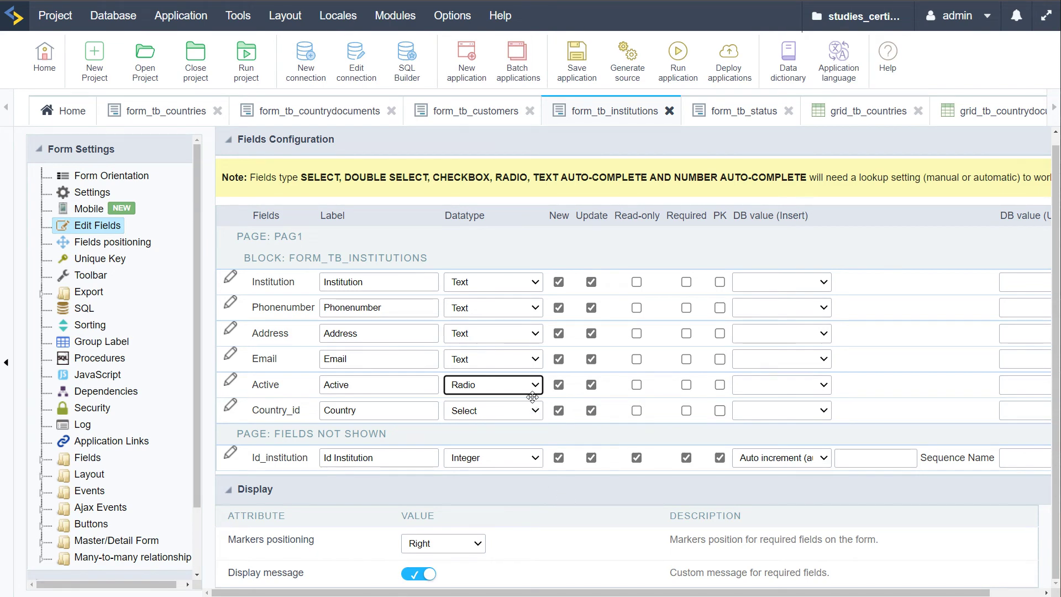
click(579, 63)
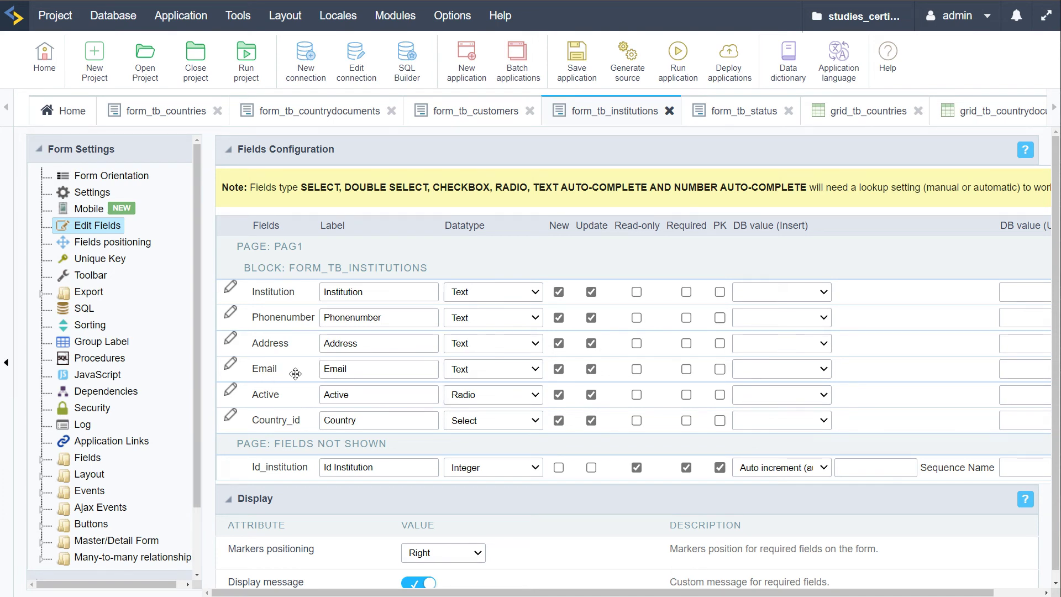
Set the Email field's data type to E-Mail and save
click(509, 373)
scroll(514, 437, down, 4)
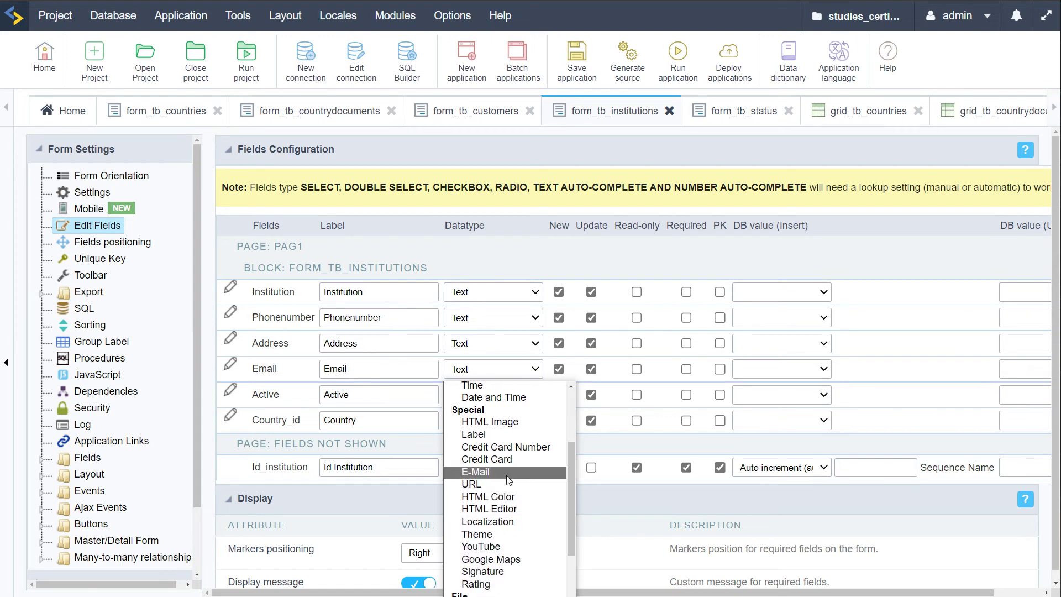
click(498, 474)
click(576, 78)
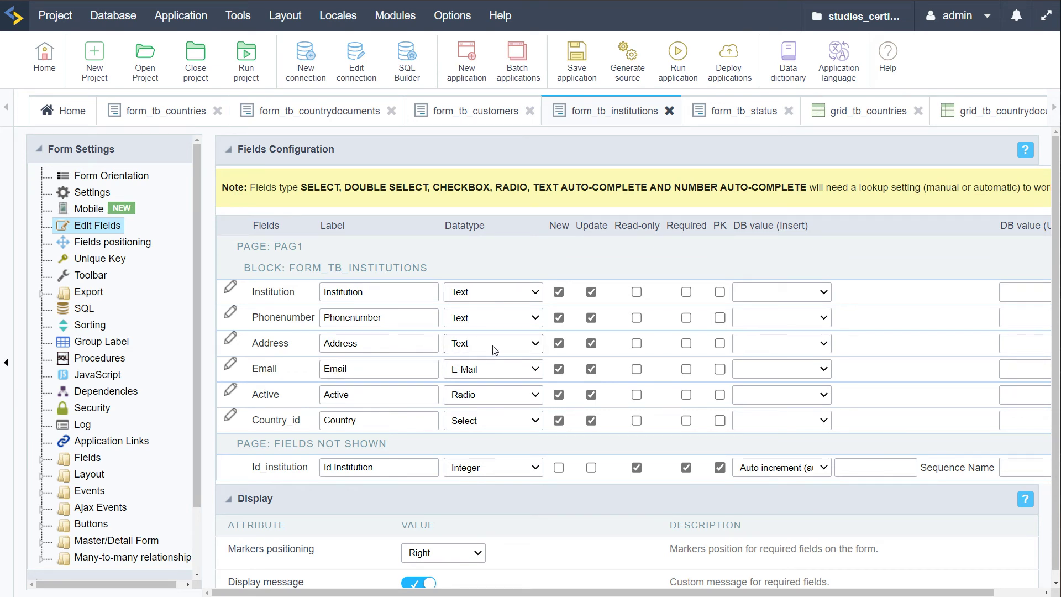
scroll(188, 367, down, 3)
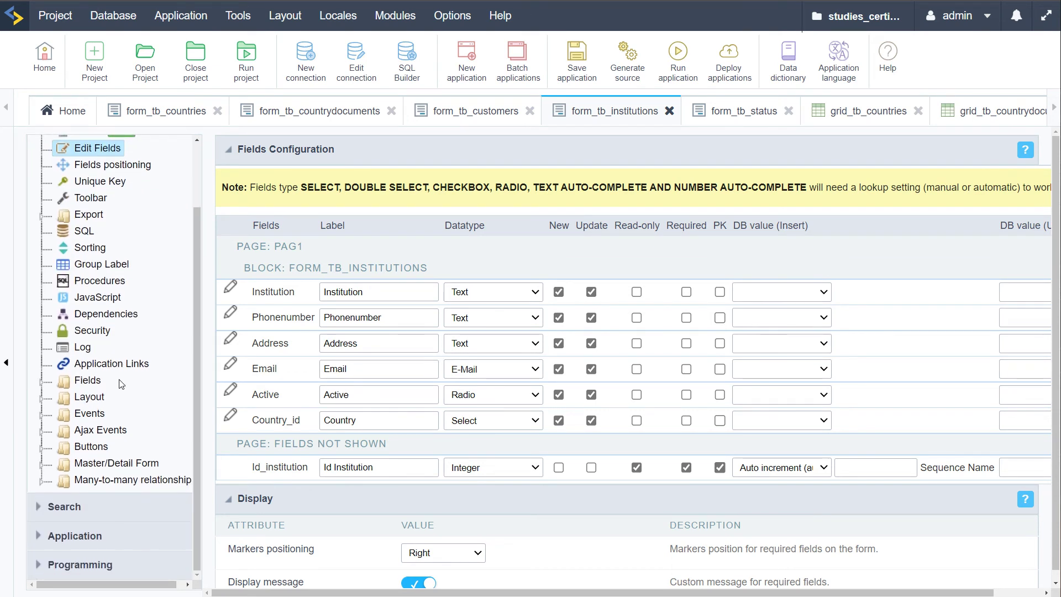
Give Active a manual lookup with YES = 1 as the default option
click(42, 380)
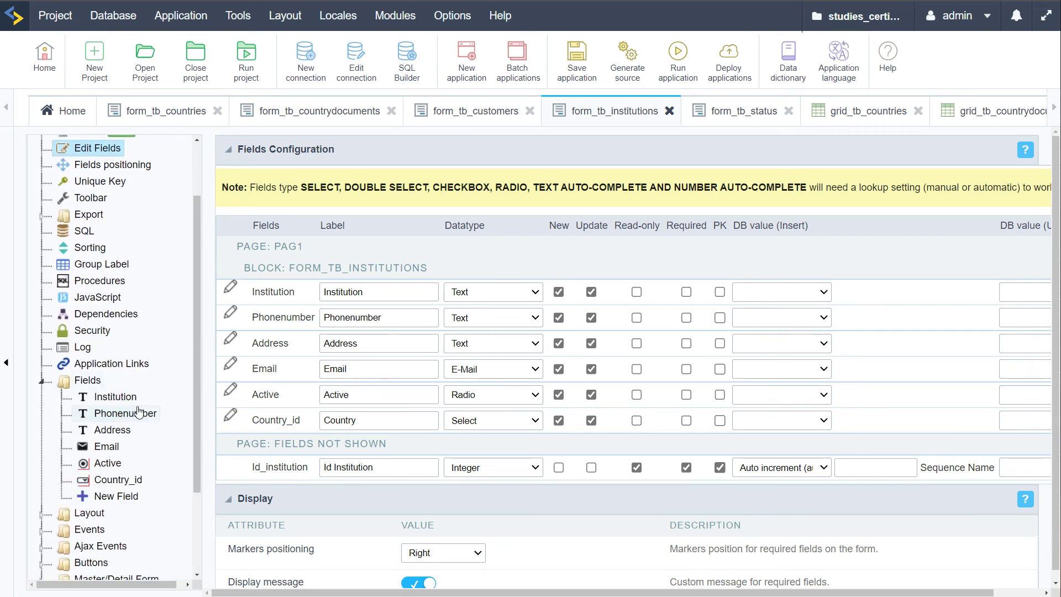
click(108, 462)
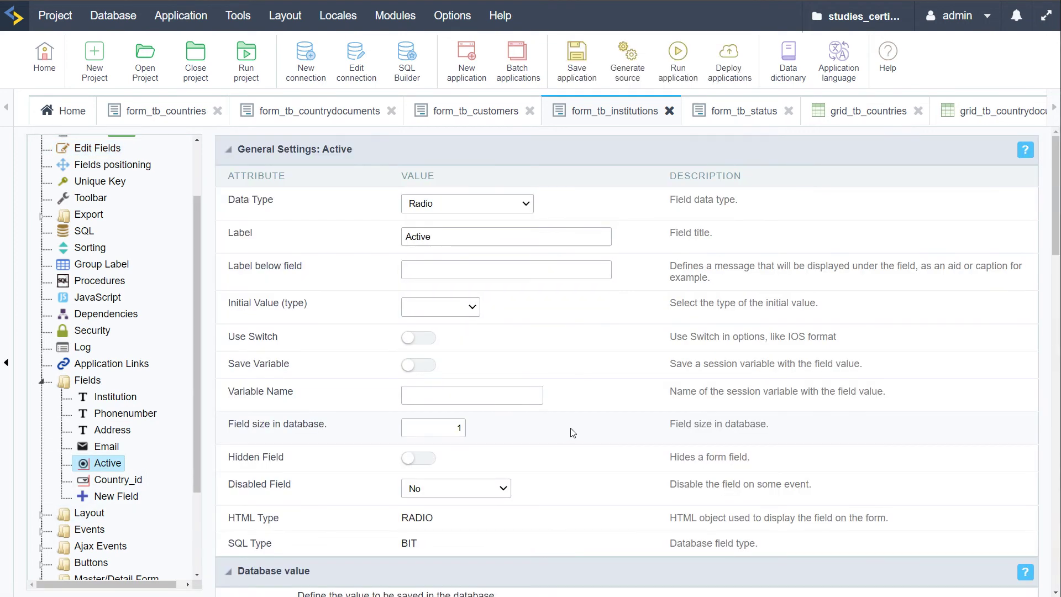
scroll(654, 409, down, 9)
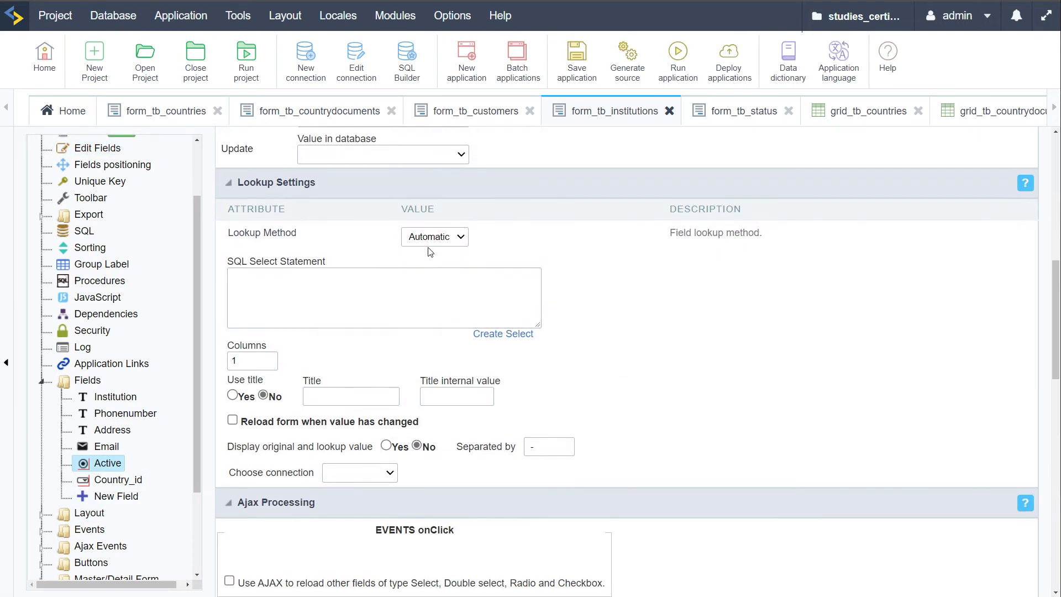
click(434, 241)
click(438, 268)
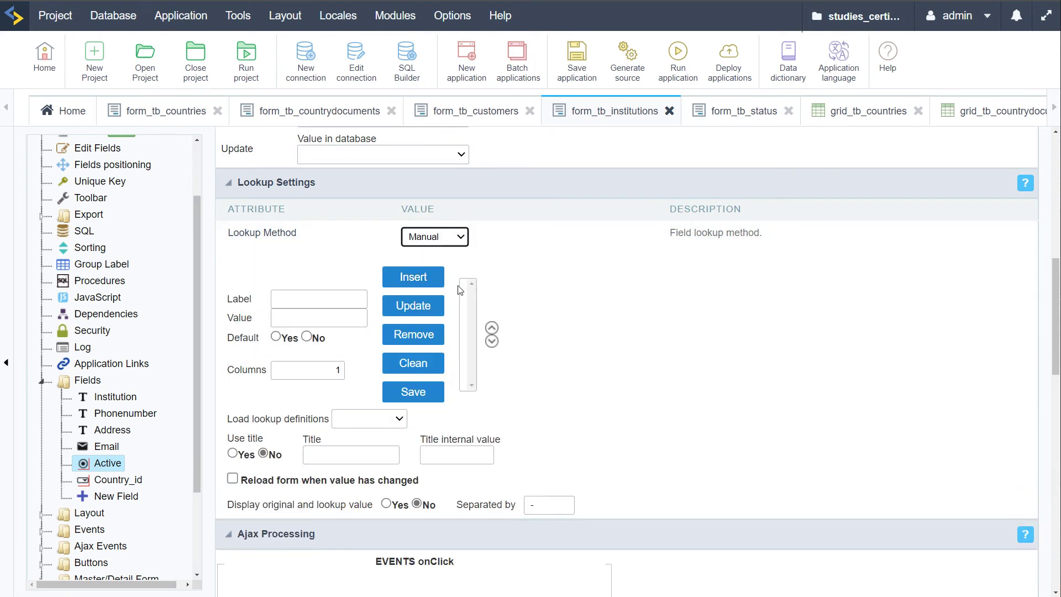
click(292, 298)
text(YES)
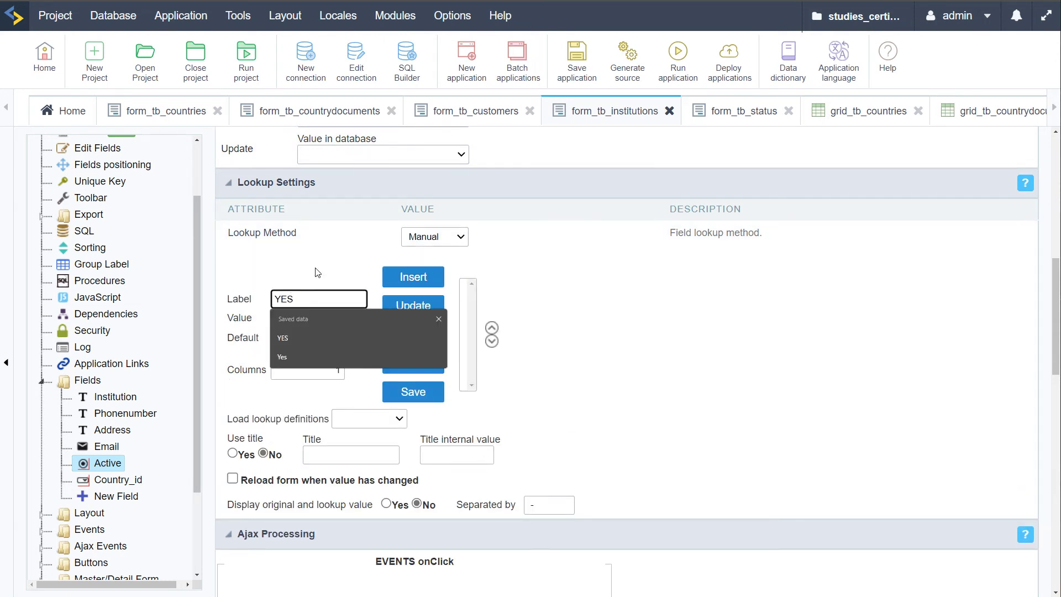
click(311, 319)
text(1)
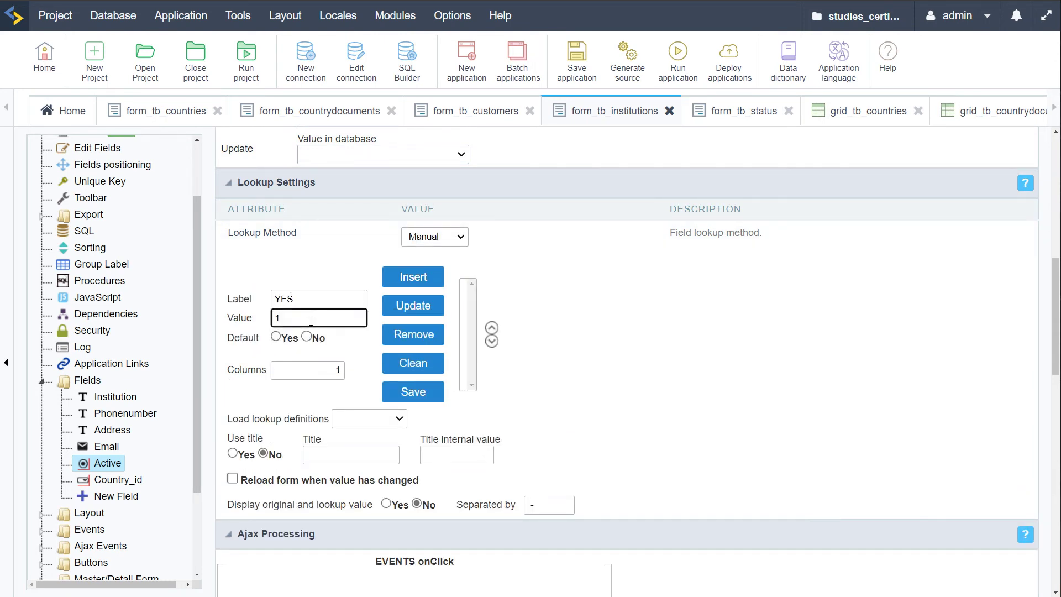
click(276, 337)
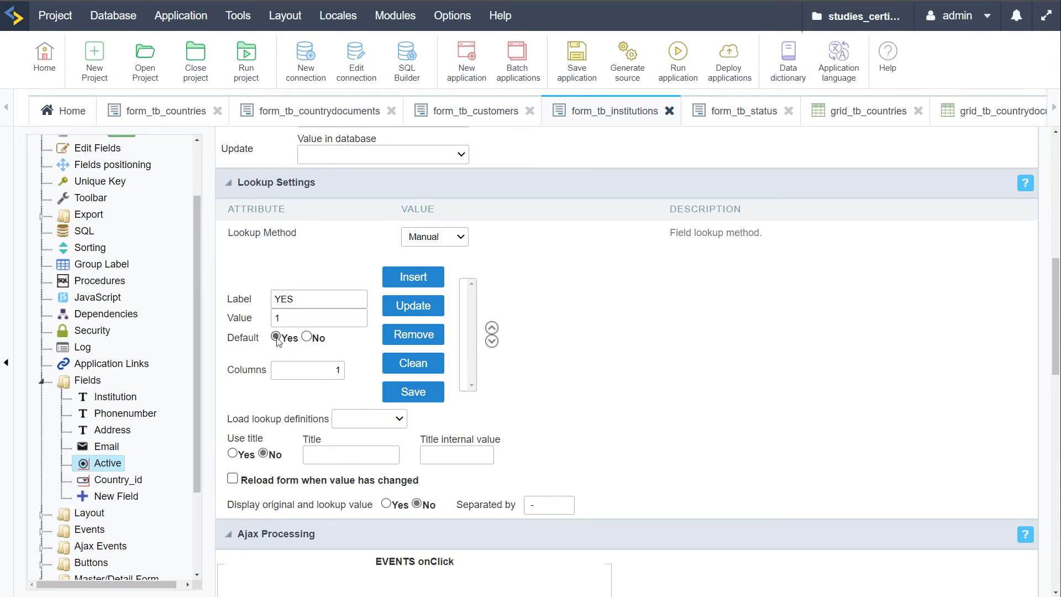
click(421, 277)
Add the No = 0 option, set Columns to 2, and save
click(338, 292)
text(No)
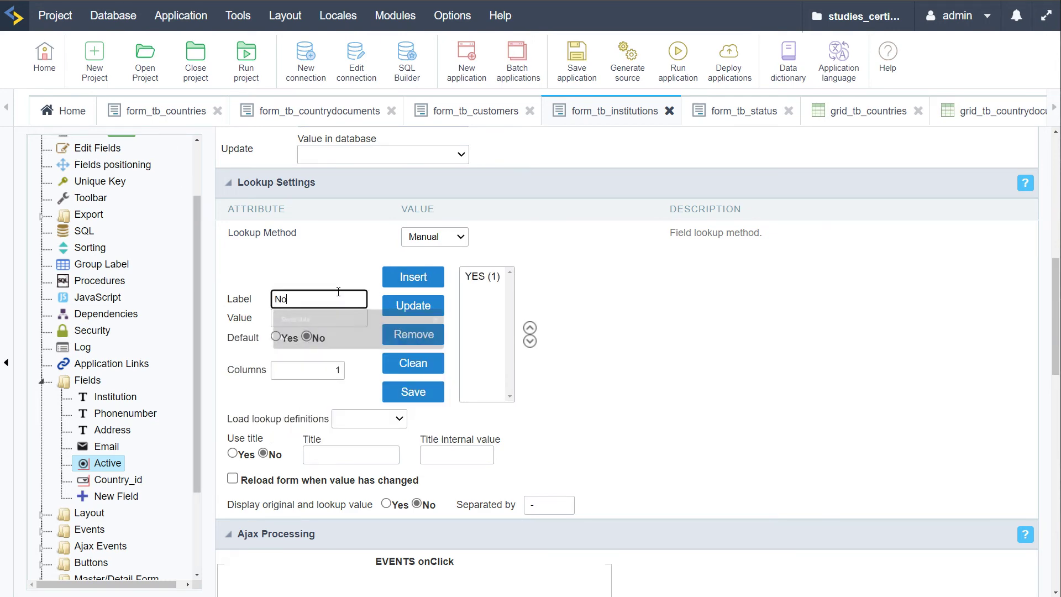
right_click(340, 292)
click(291, 318)
text(0)
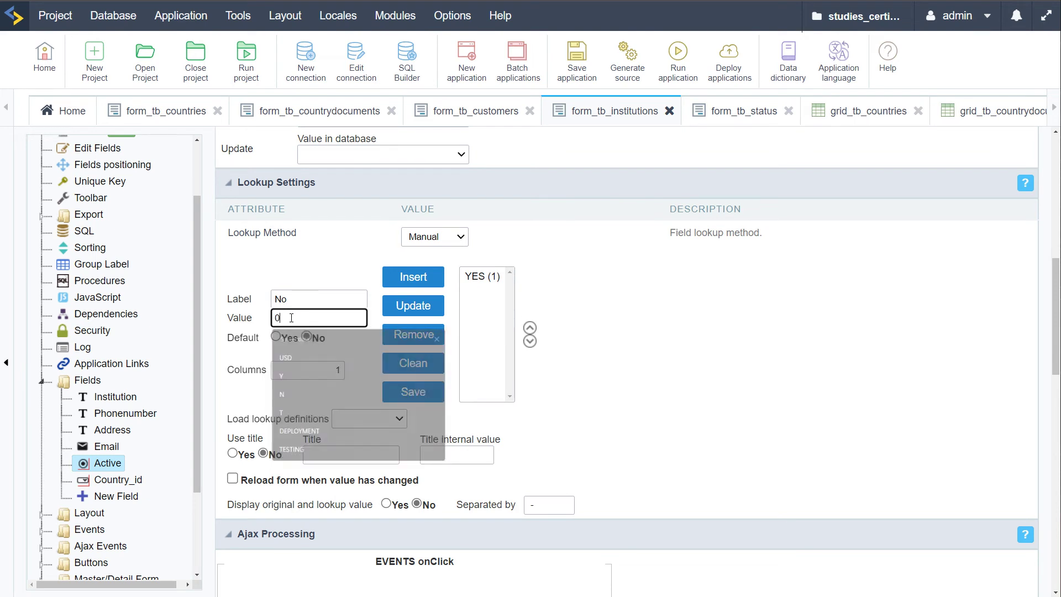
click(412, 277)
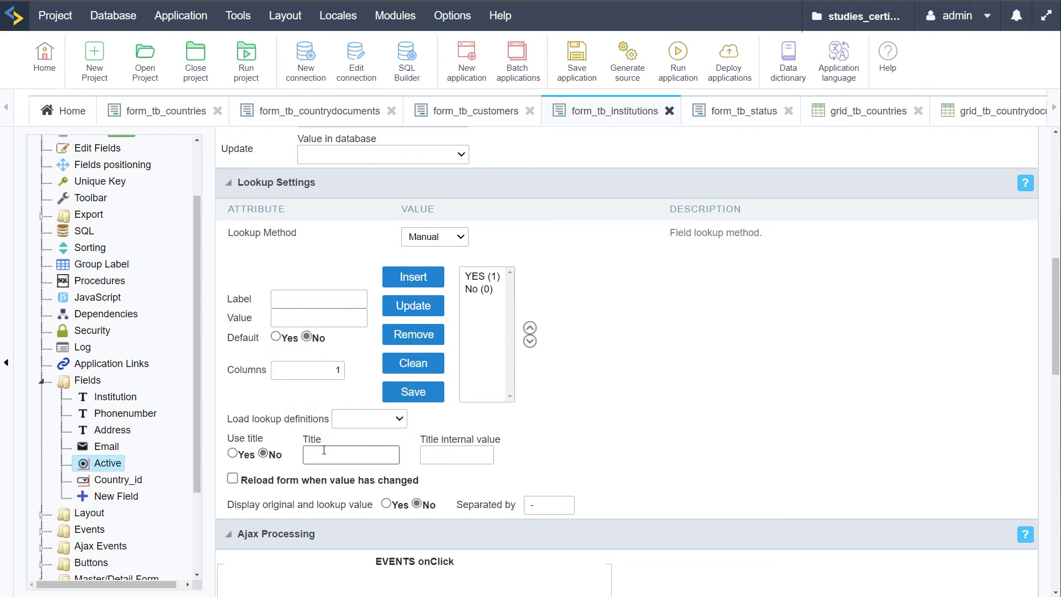
drag(330, 371, 345, 369)
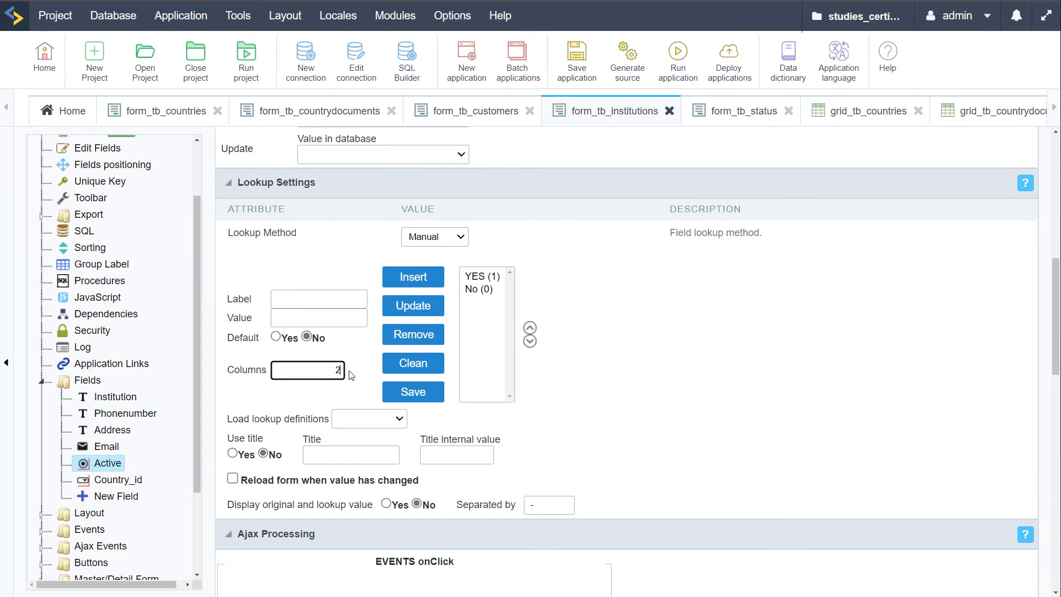
text(2)
click(576, 58)
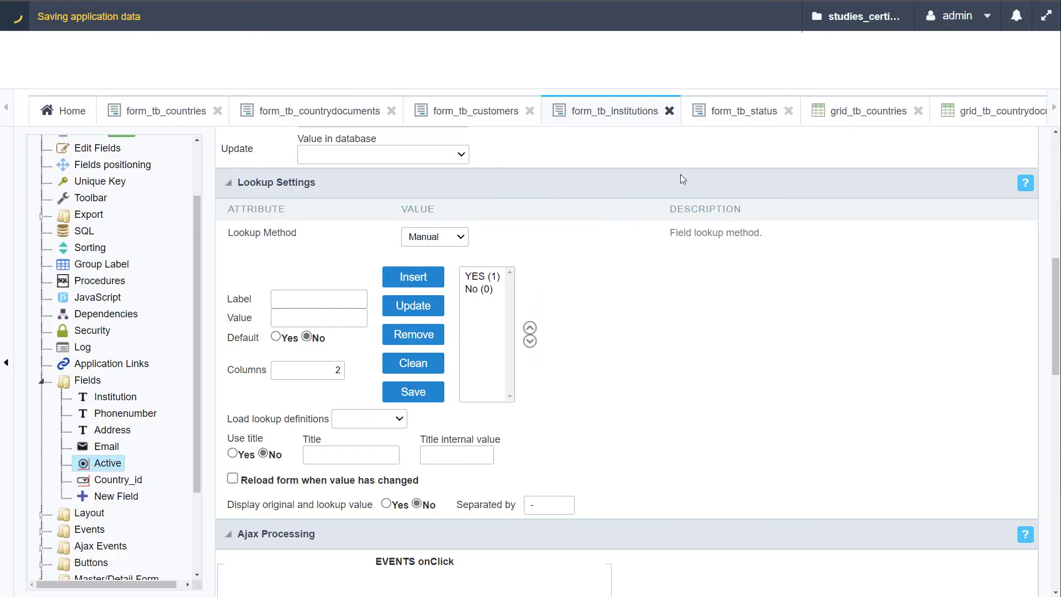
Test-run the form, toggling Active between YES and No, then close it
click(685, 58)
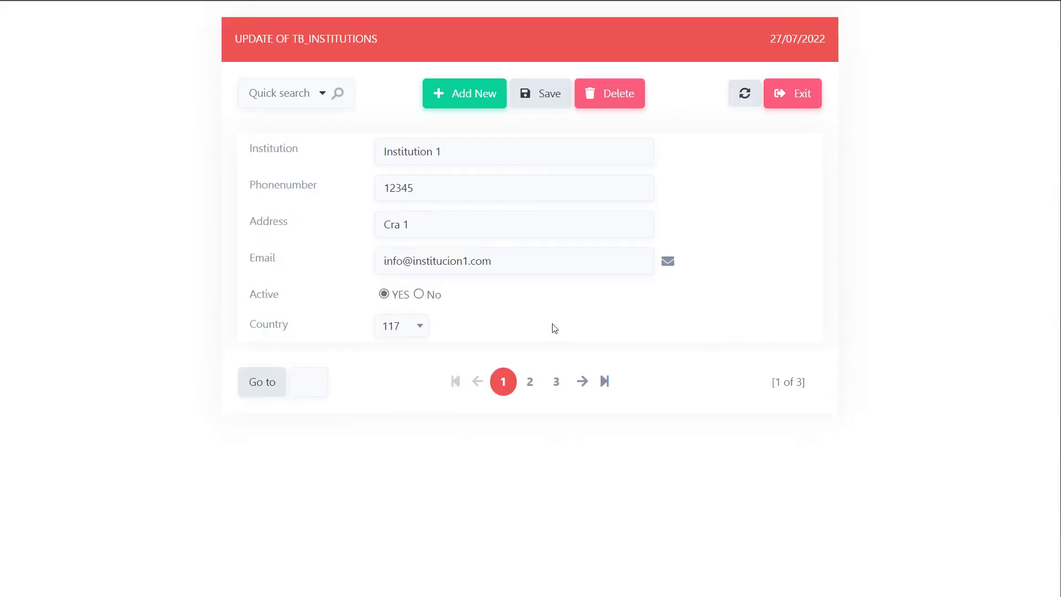
click(418, 294)
click(384, 294)
click(418, 294)
click(384, 294)
key(ctrl+w)
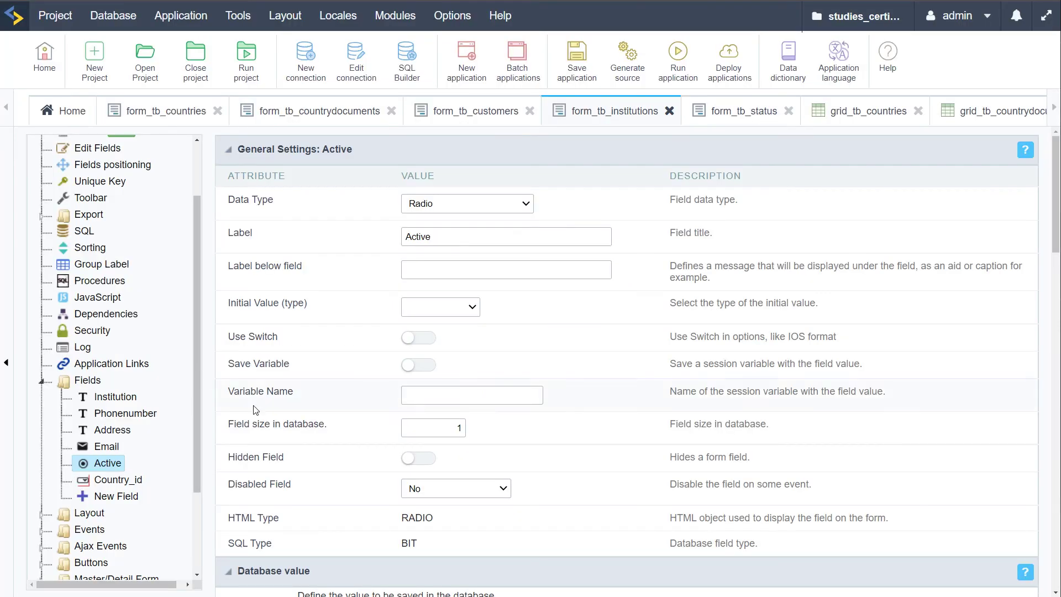
Build Country_id's lookup showing Country names from tb_countries over conn_mysql
click(111, 479)
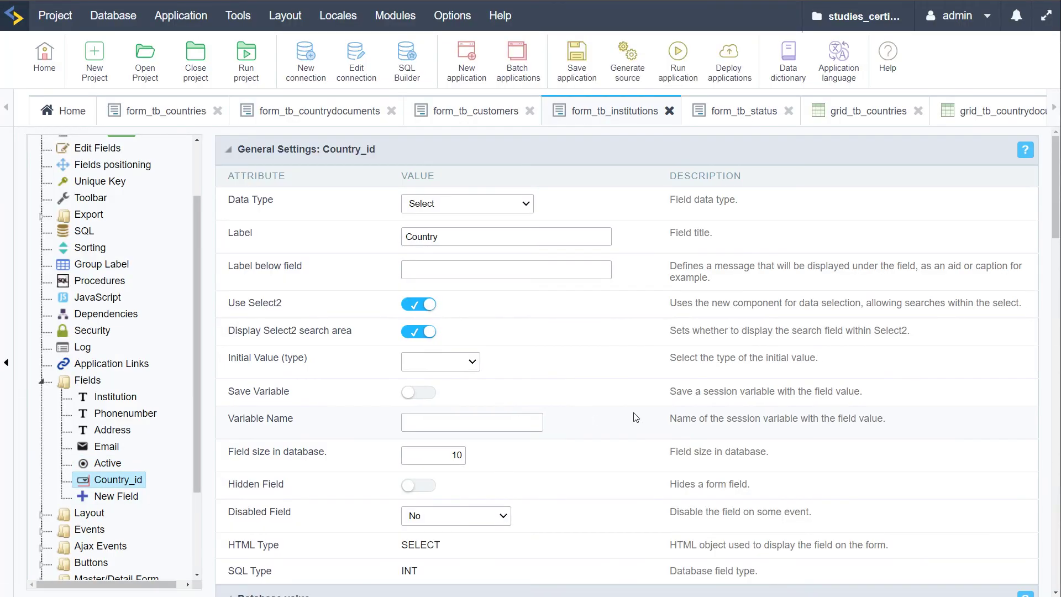
scroll(625, 408, down, 8)
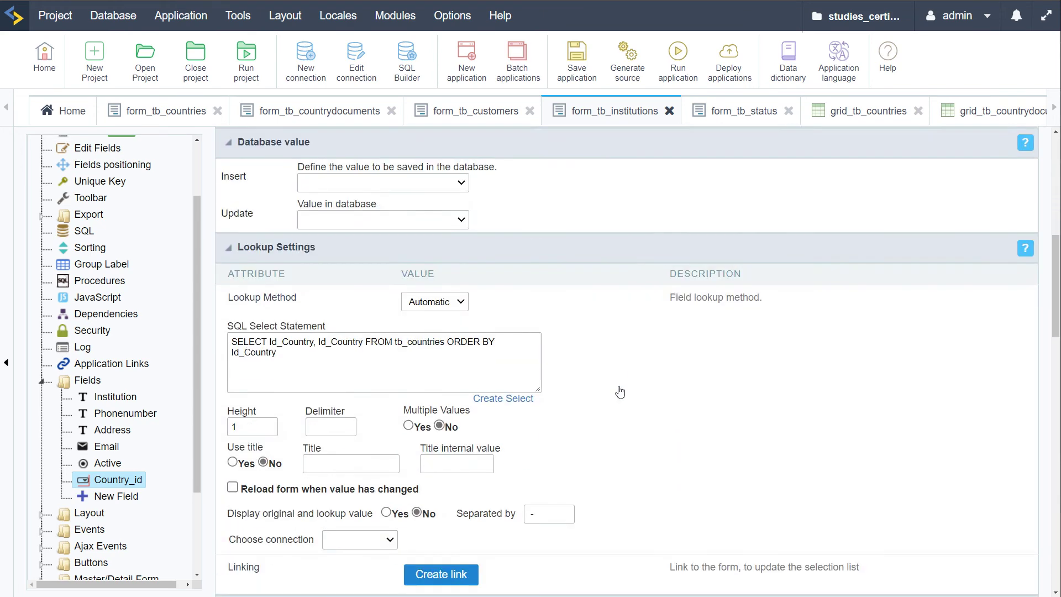
click(503, 360)
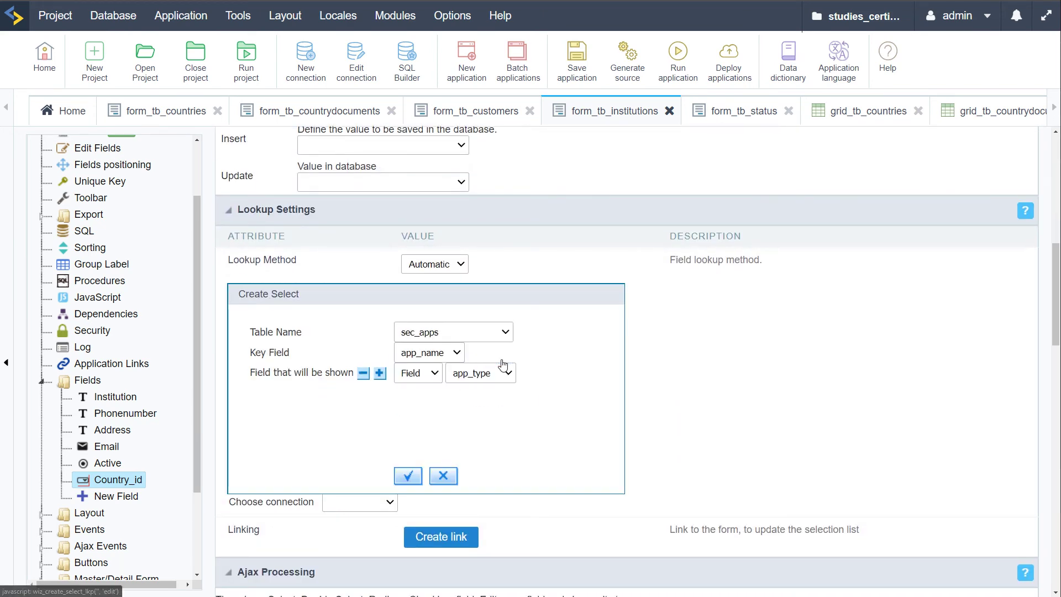
click(499, 334)
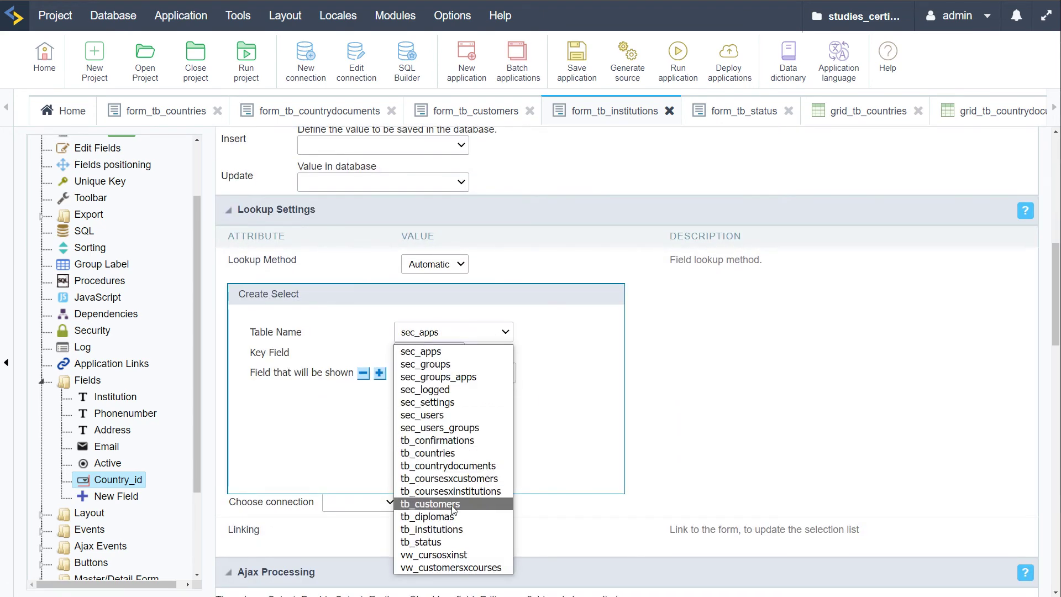
click(436, 453)
click(486, 373)
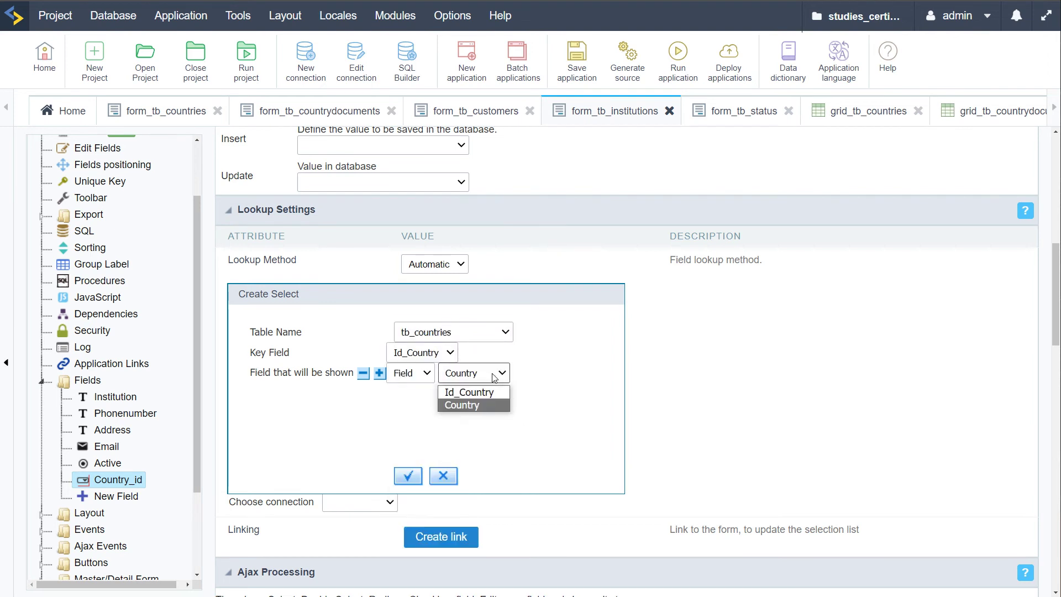
click(473, 406)
click(408, 475)
click(359, 501)
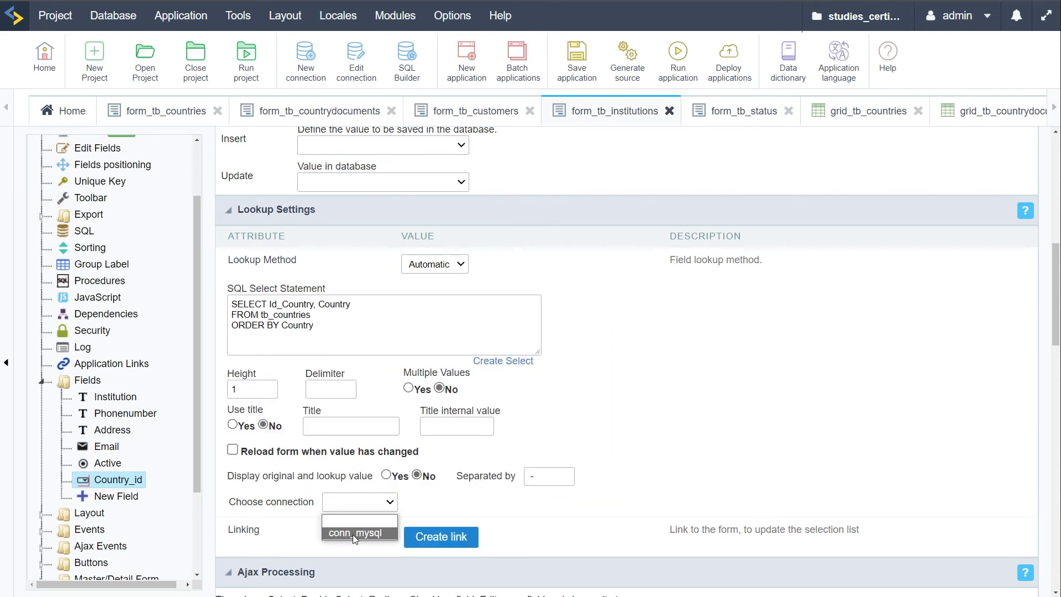
click(353, 534)
Test-run the institutions form, then switch to the form_tb_status application
click(678, 56)
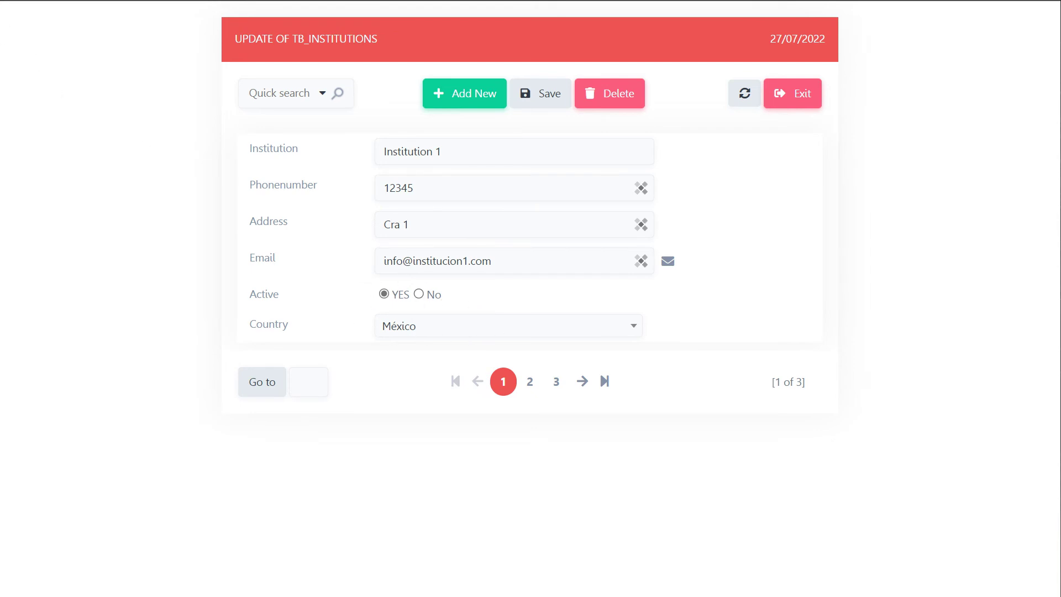
click(33, 32)
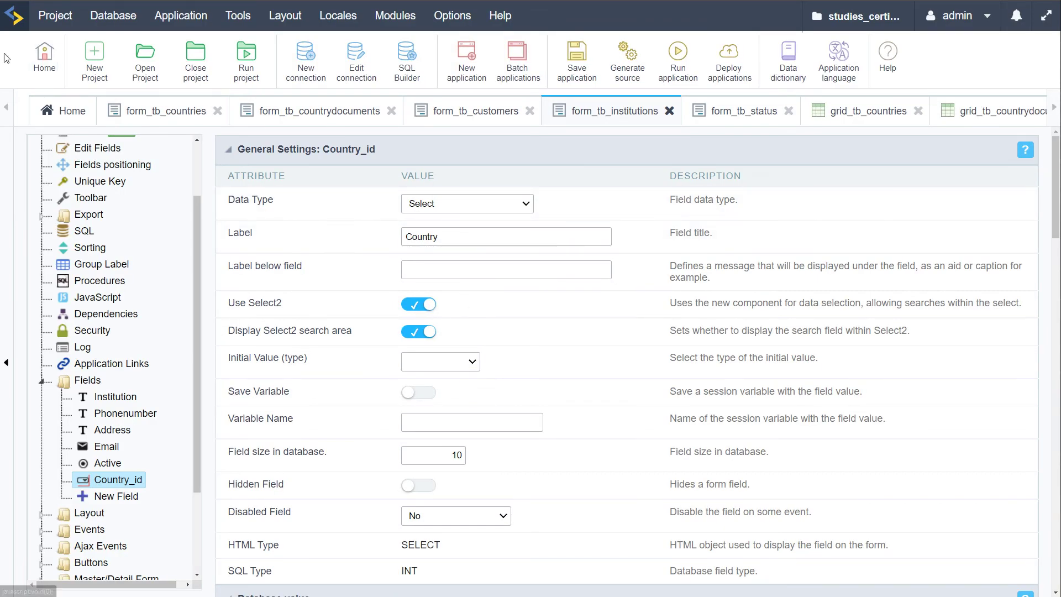
click(5, 57)
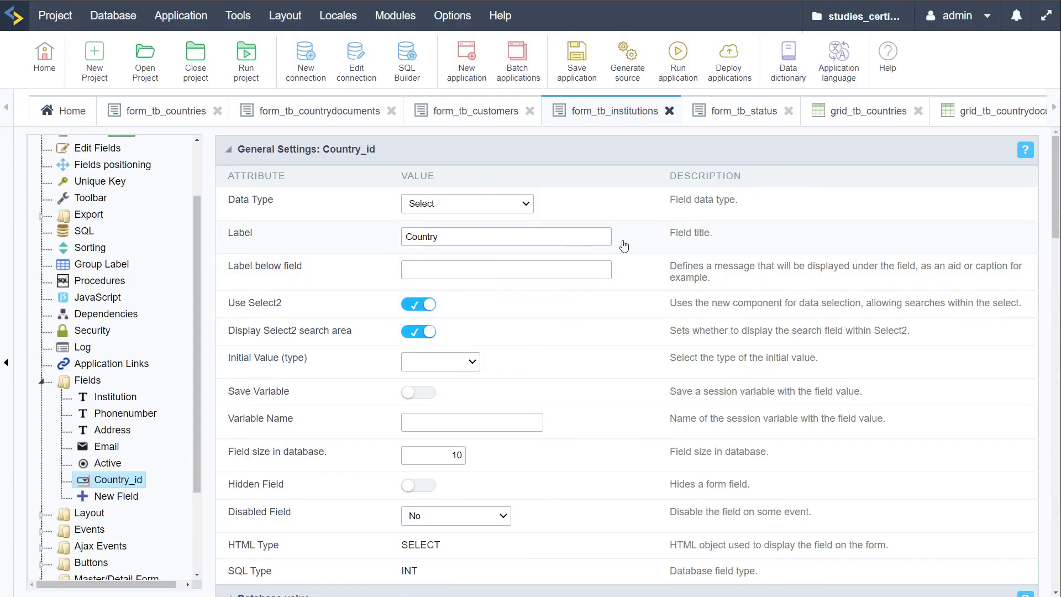
click(718, 111)
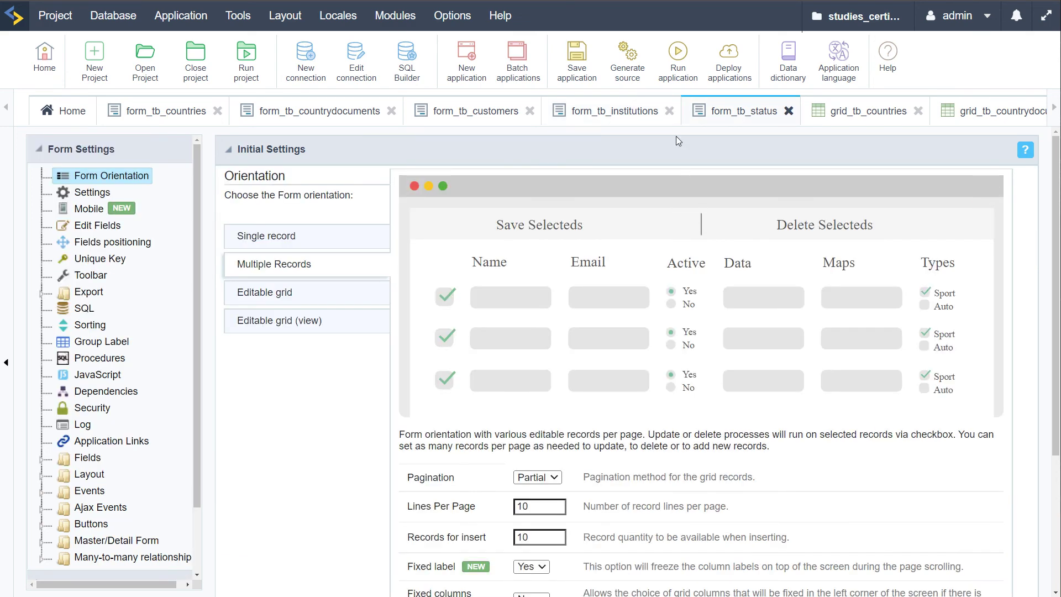
Preview the status form and its editable grid orientation option
click(678, 55)
click(288, 293)
scroll(411, 395, down, 3)
scroll(379, 407, up, 1)
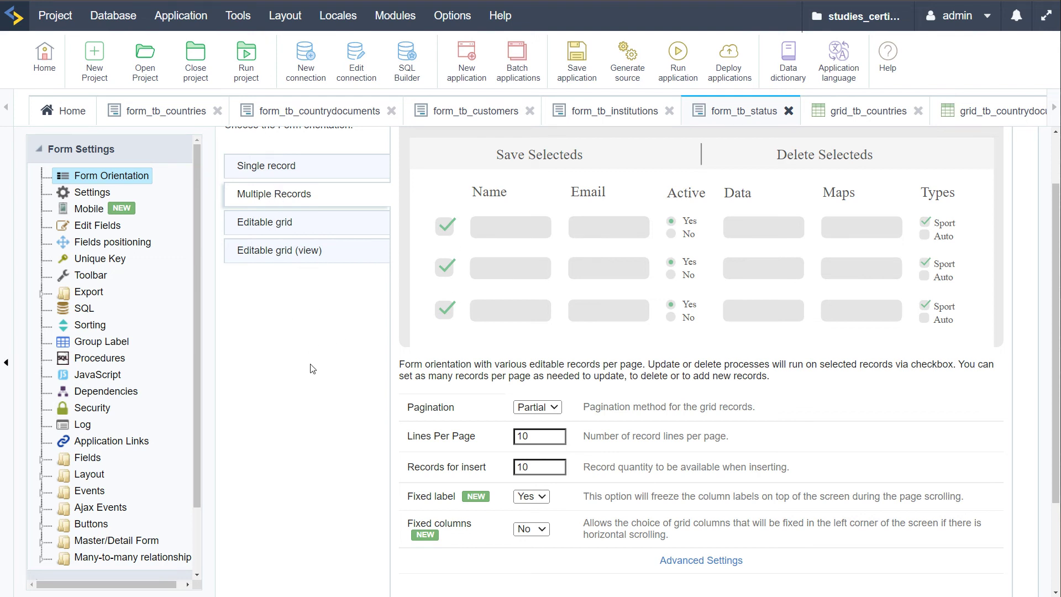
Open the Status_color field settings from the Fields list
click(41, 458)
scroll(143, 459, down, 3)
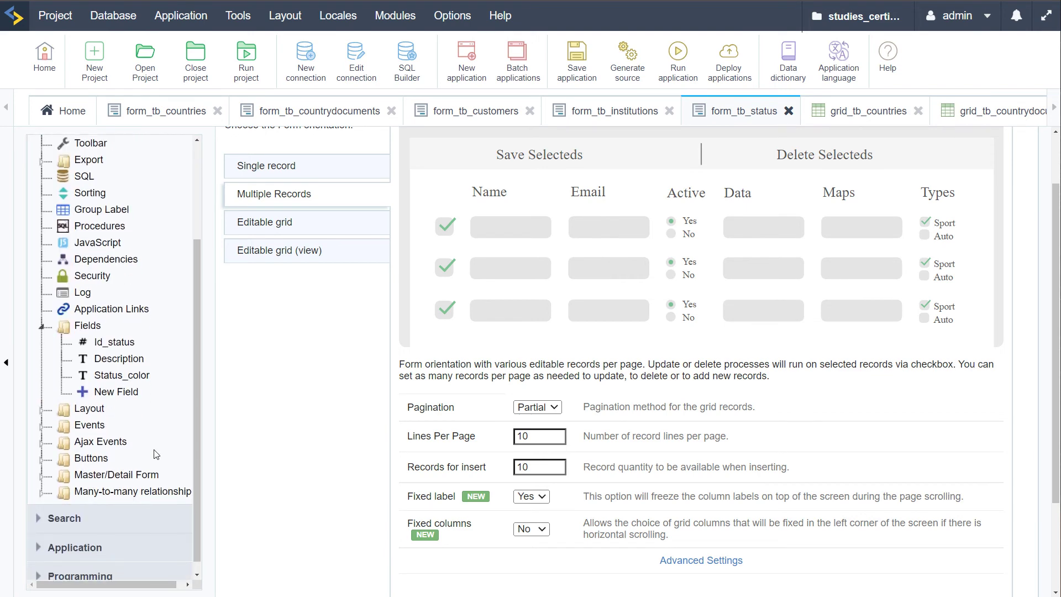
click(115, 380)
click(581, 31)
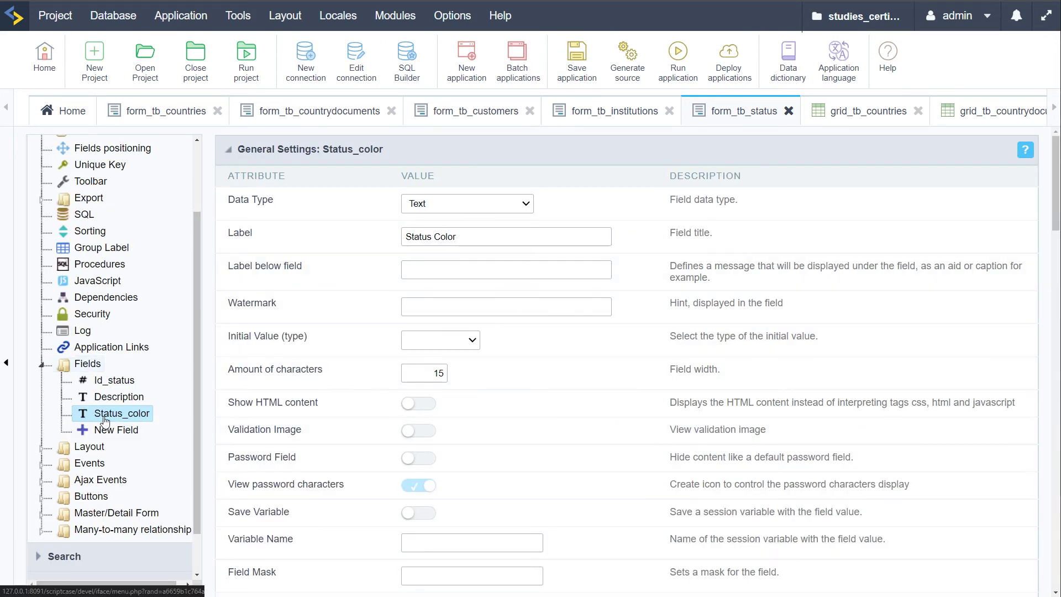
Change Status_color's data type to HTML Color and save form_tb_status
click(495, 212)
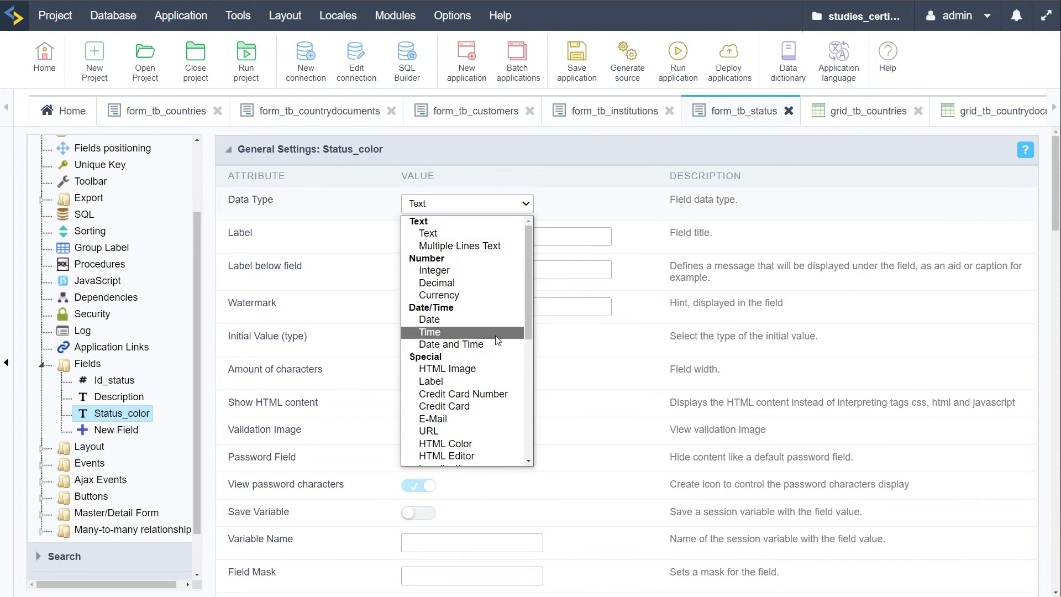
scroll(499, 350, down, 3)
scroll(499, 350, down, 3)
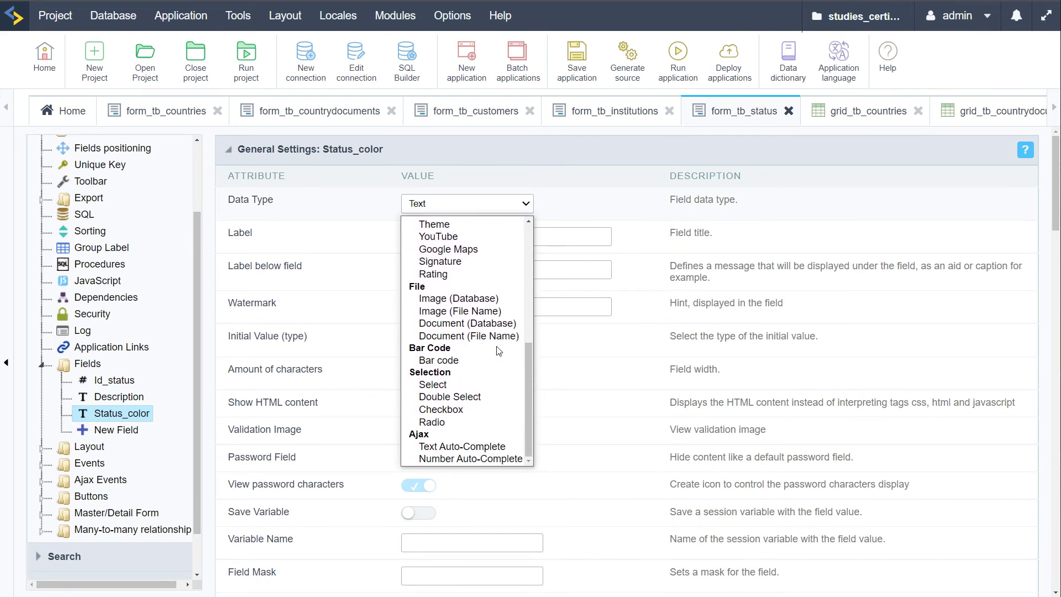
scroll(513, 380, up, 3)
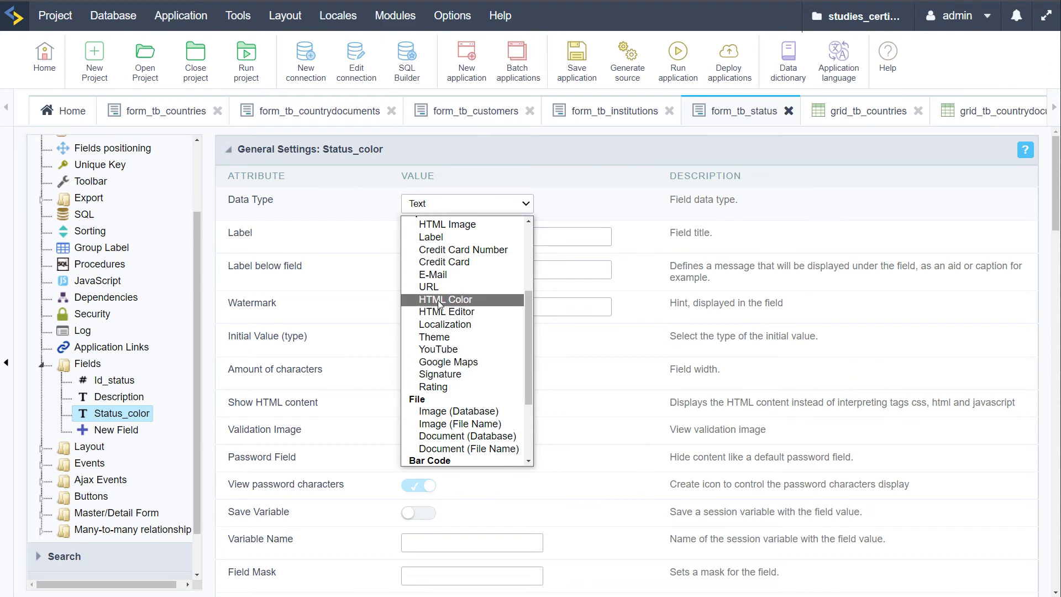
click(436, 303)
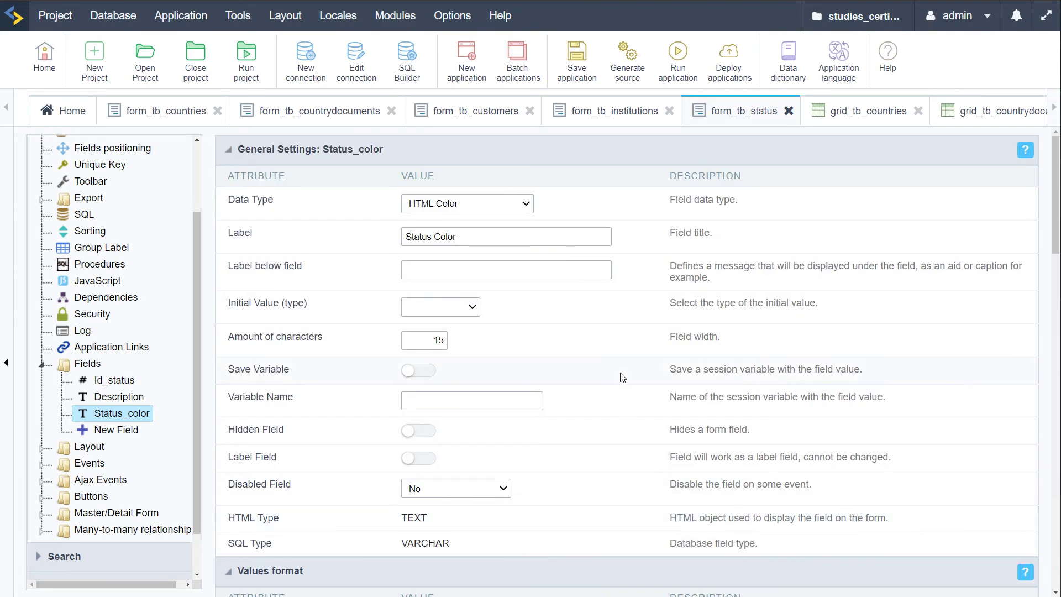
click(574, 69)
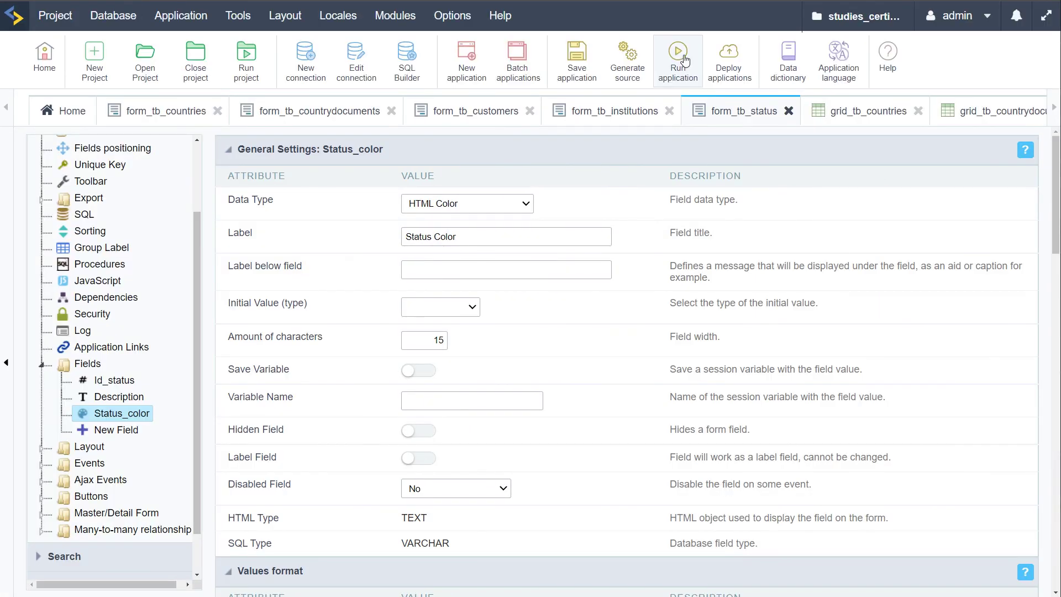
click(684, 60)
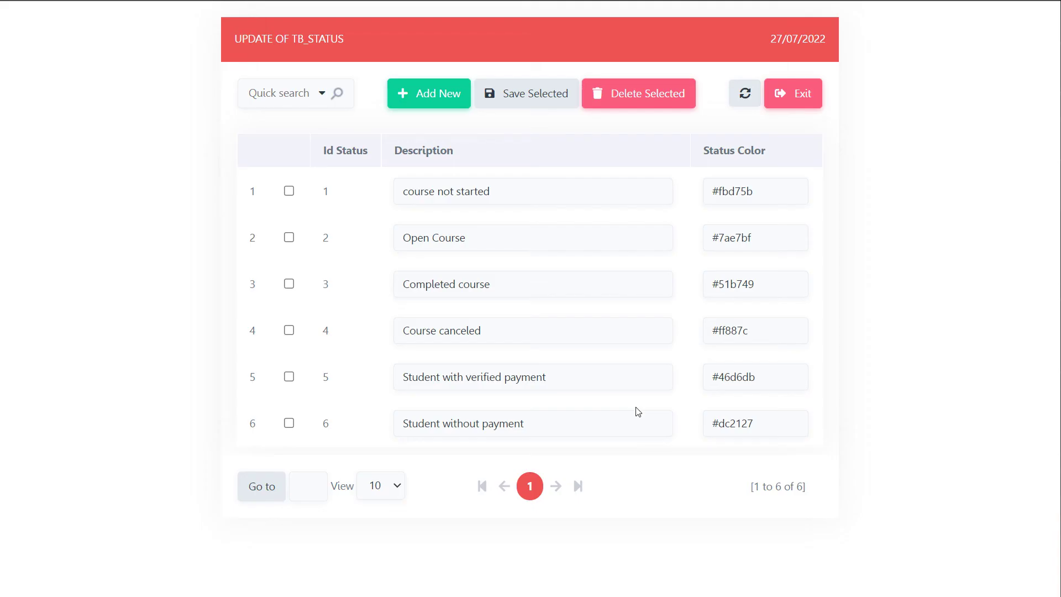
click(802, 206)
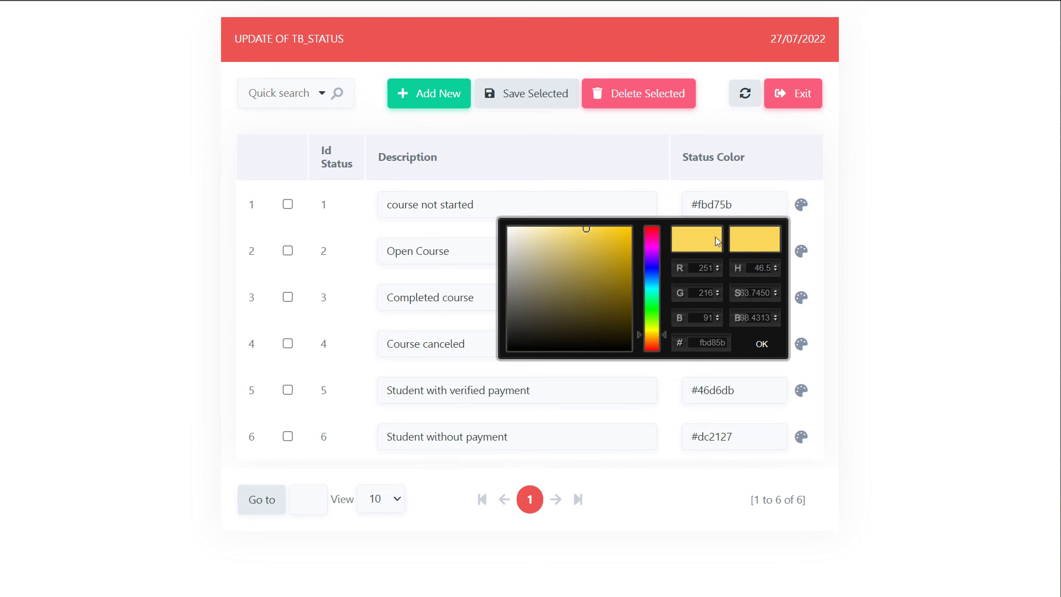
click(762, 345)
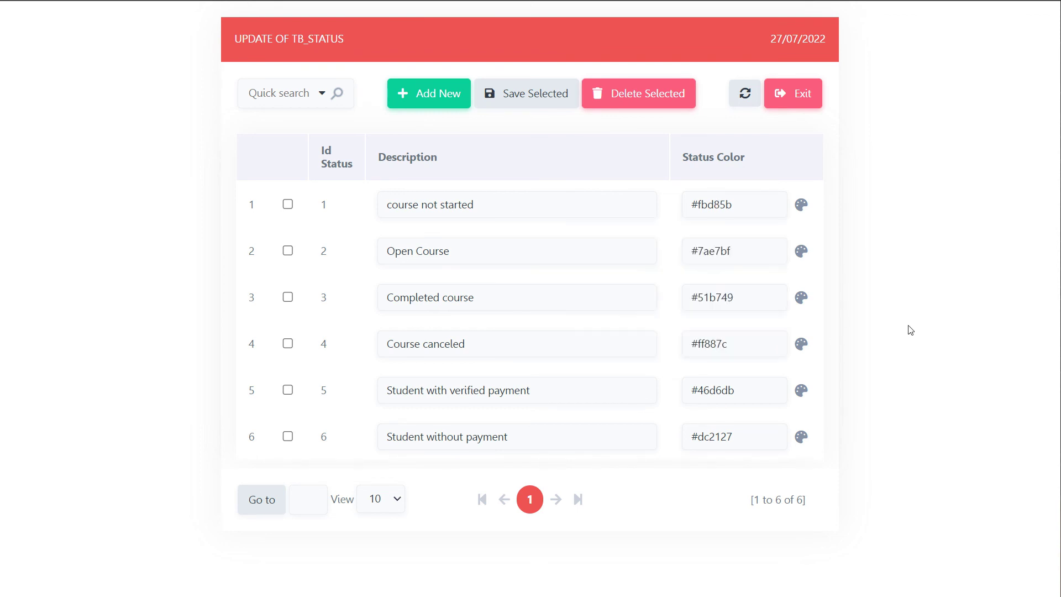
click(801, 251)
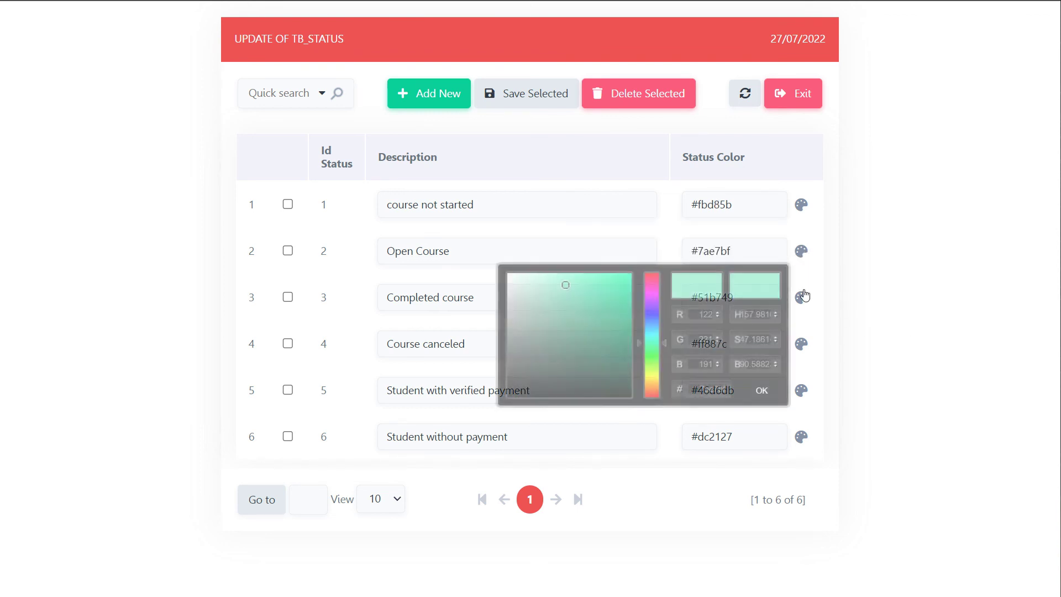
click(761, 390)
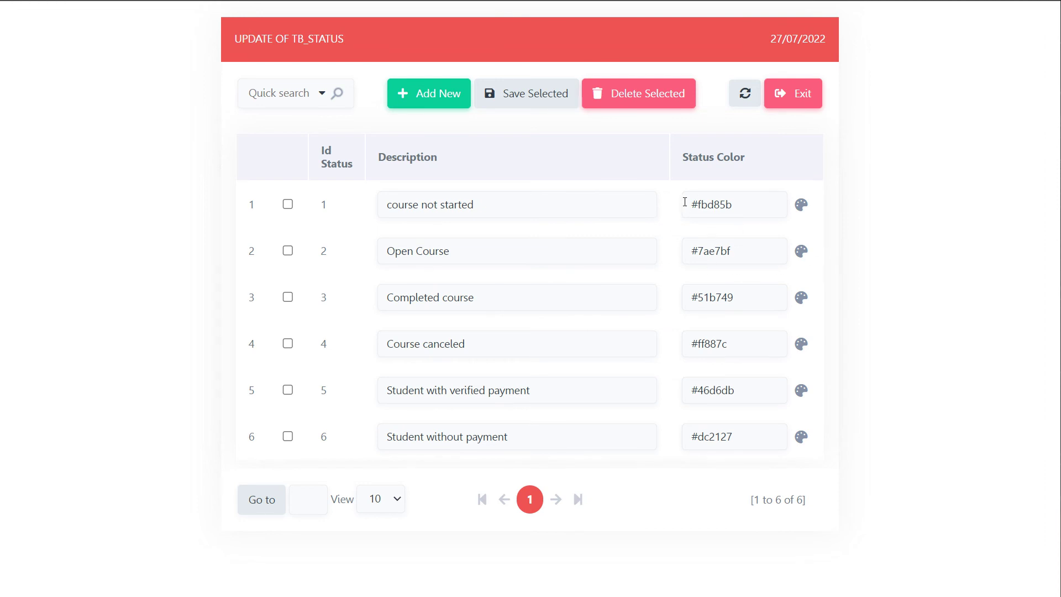
click(801, 298)
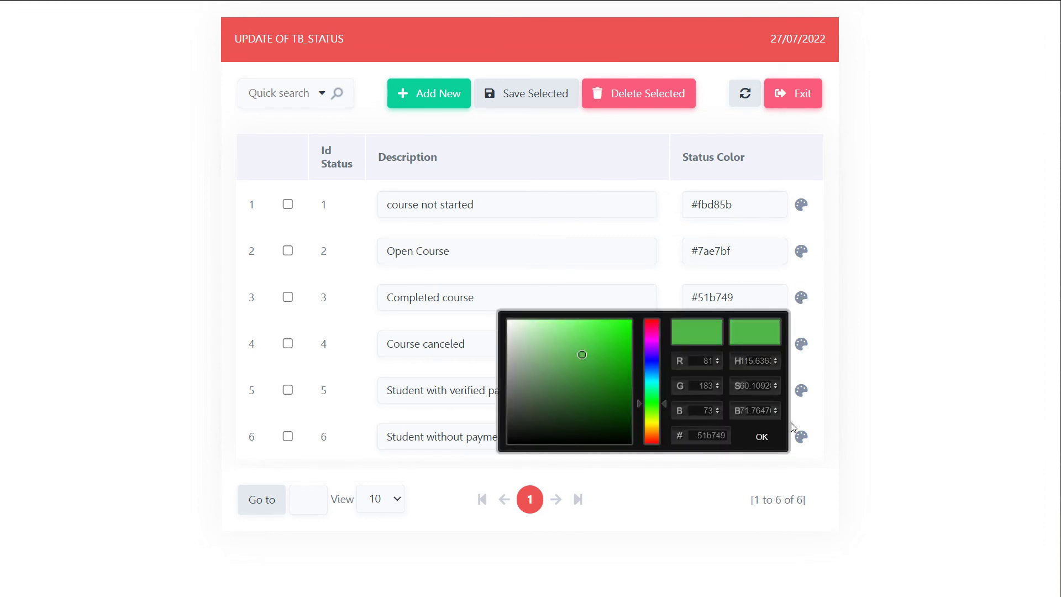
click(799, 346)
click(801, 344)
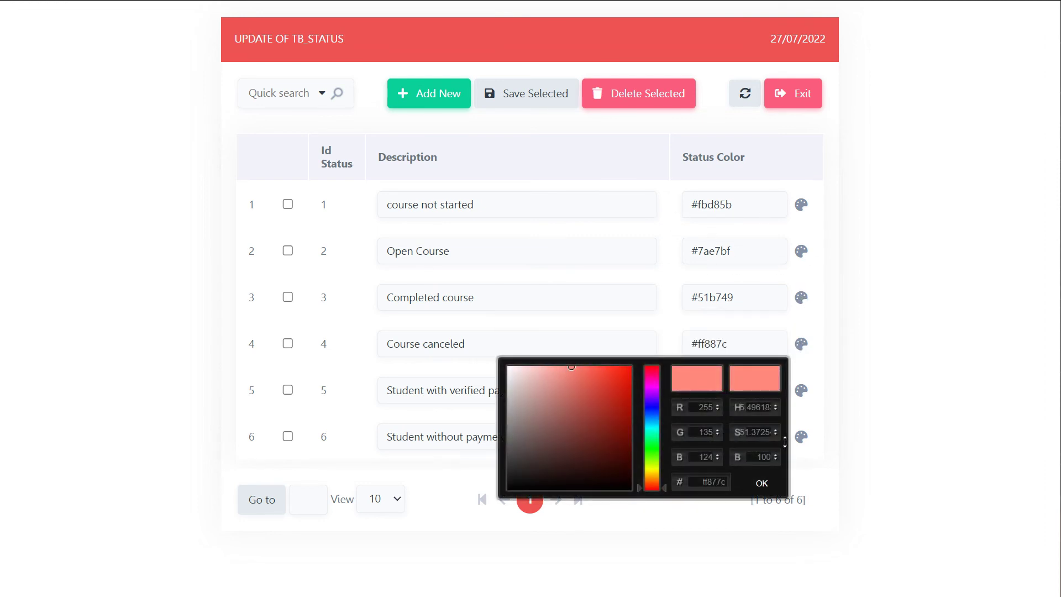
click(762, 482)
click(801, 392)
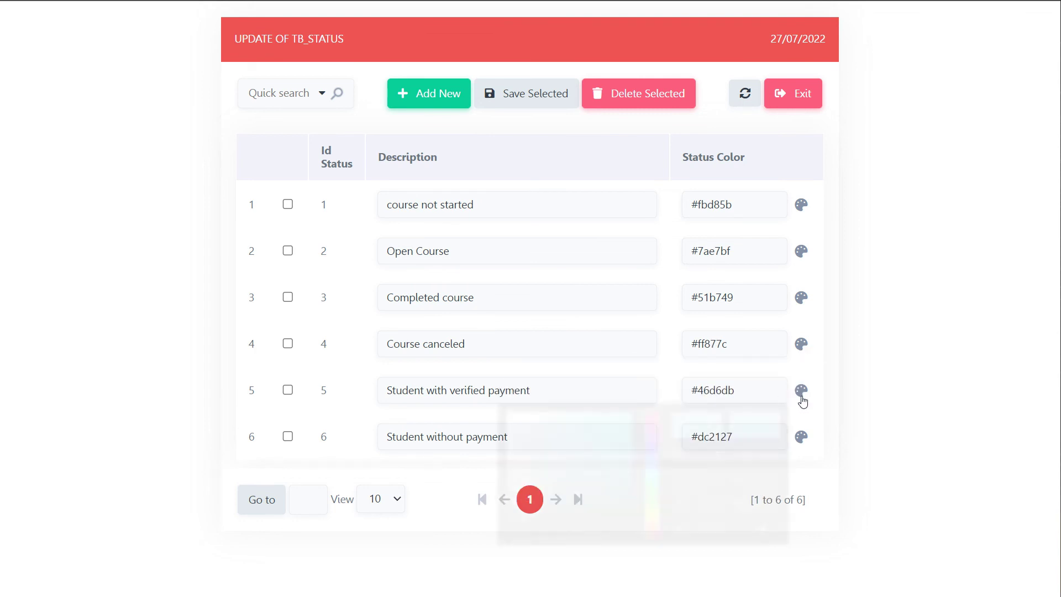
click(764, 529)
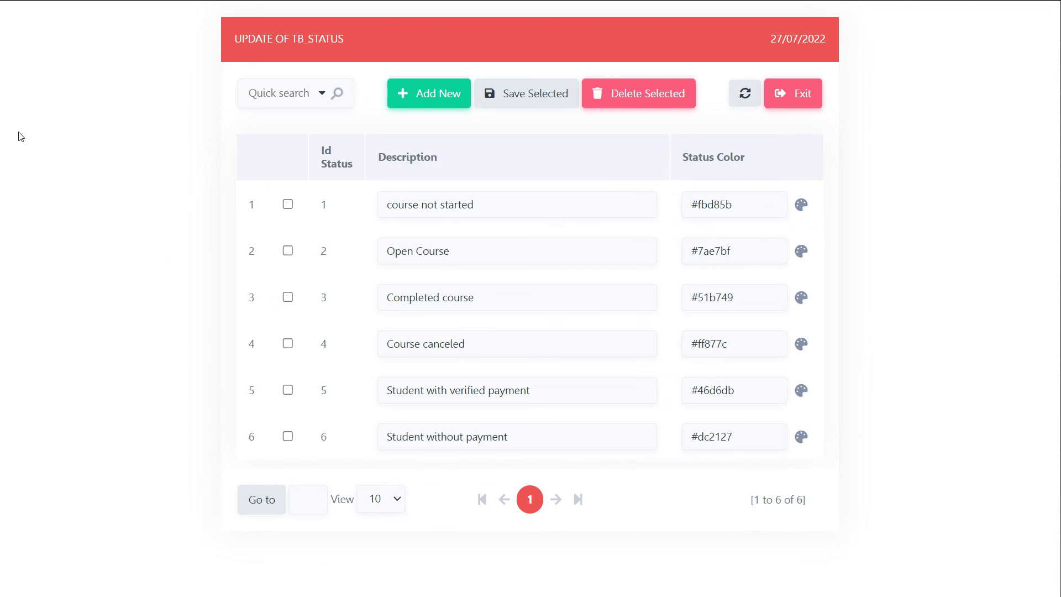
mouse_move(2, 55)
click(50, 34)
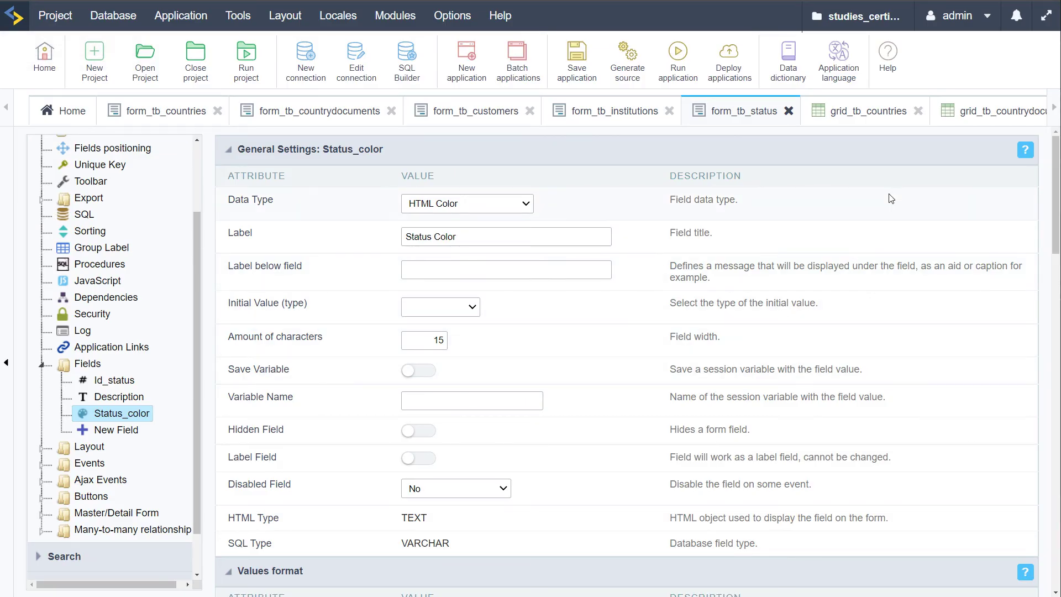
Test-run the grid_tb_countries report and return to the editor
click(863, 113)
click(678, 58)
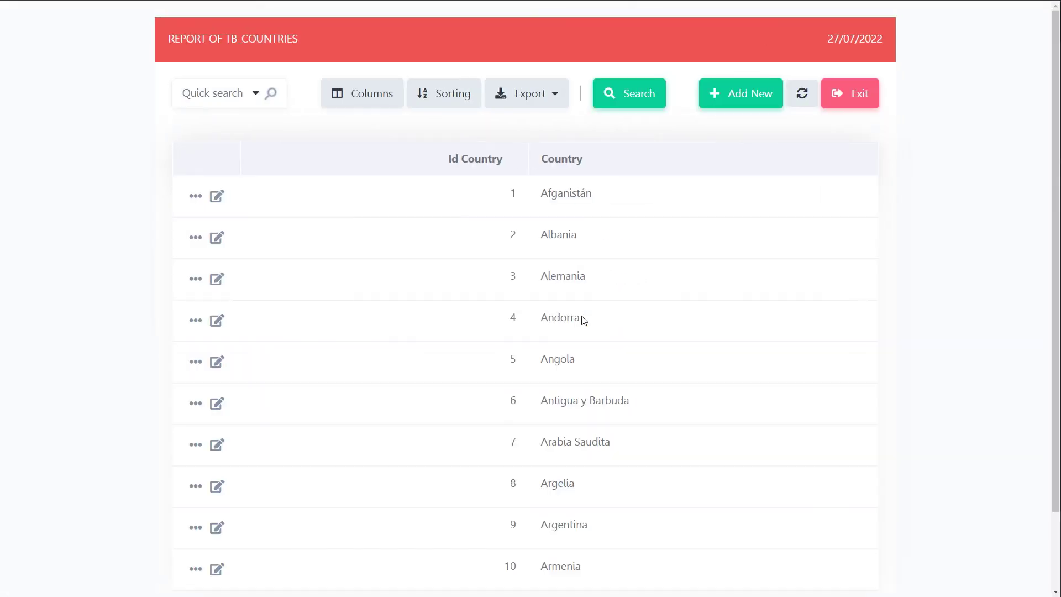
scroll(582, 321, down, 2)
scroll(647, 308, up, 2)
key(alt+Tab)
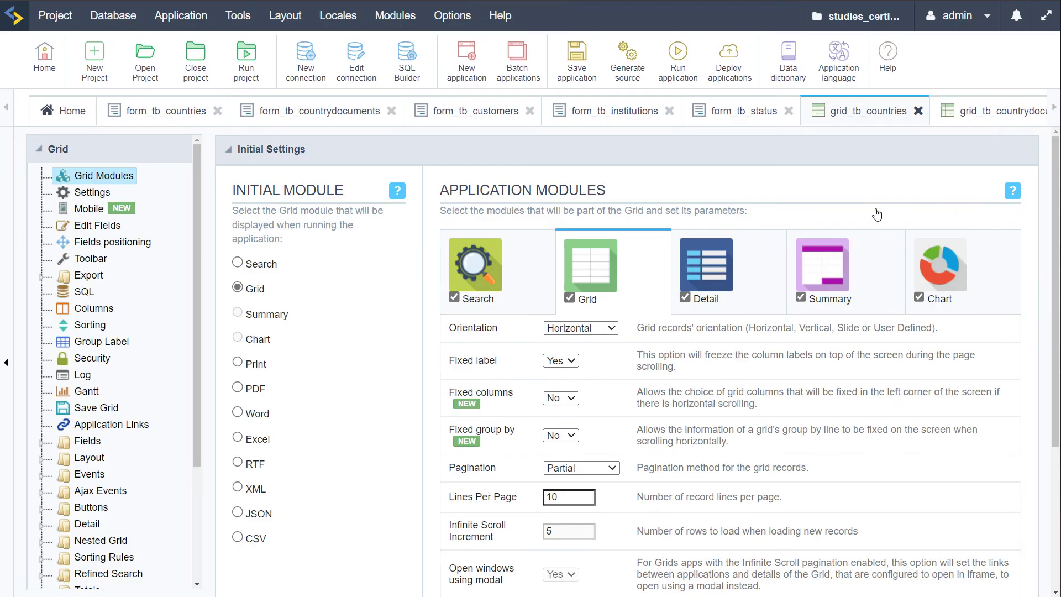
Test-run the grid_tb_countrydocuments report and close it
click(1053, 107)
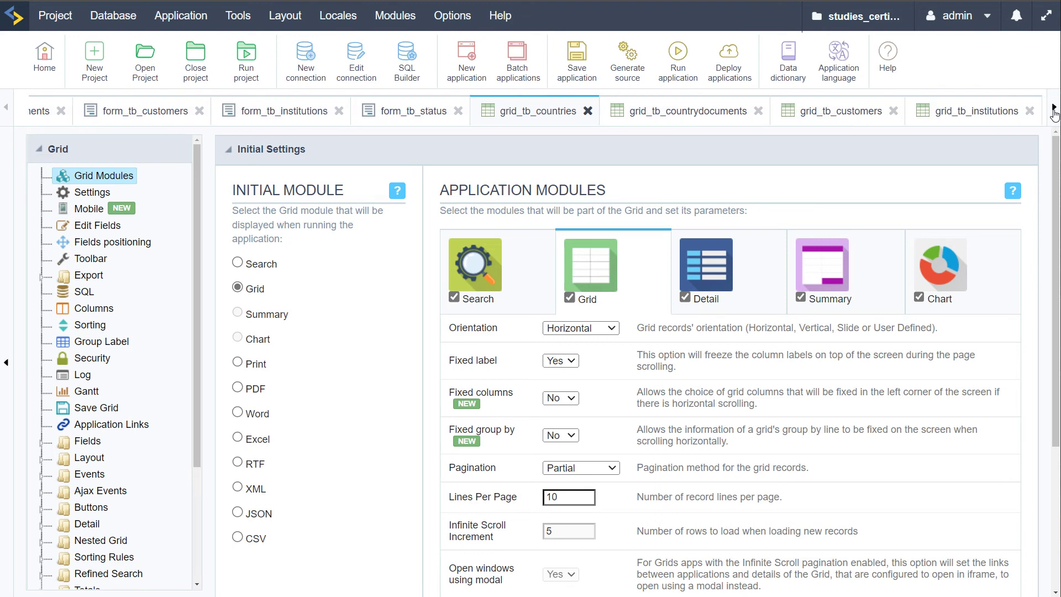
click(696, 114)
click(678, 63)
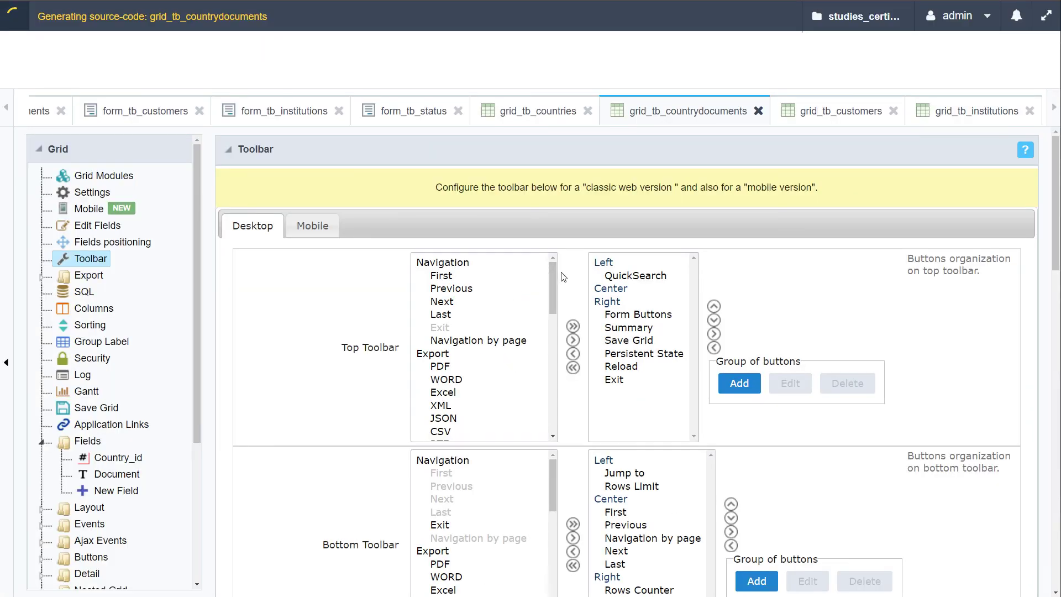
scroll(556, 300, down, 2)
scroll(557, 301, up, 2)
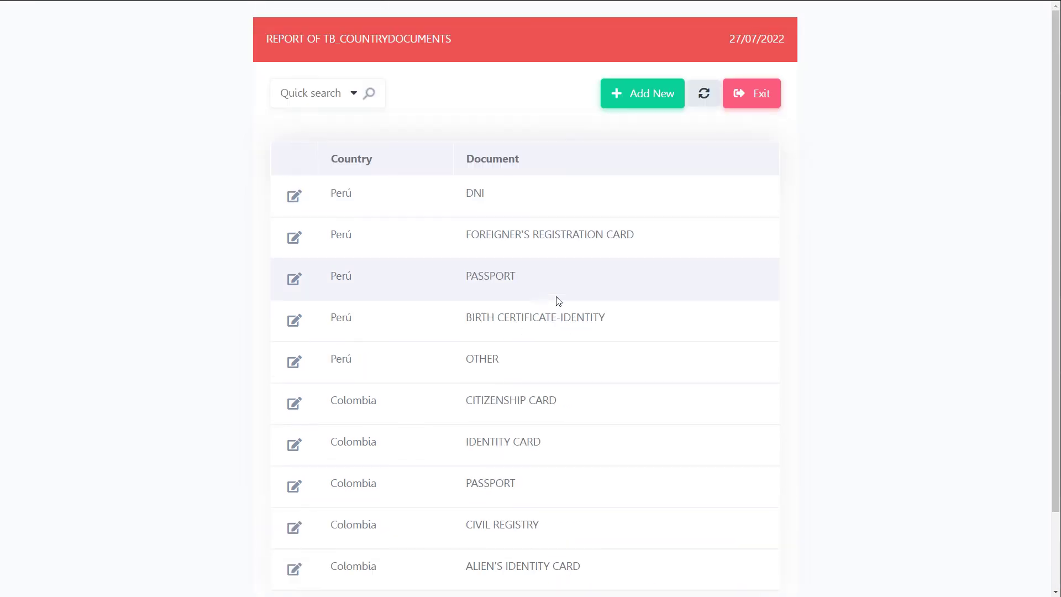
key(ctrl+w)
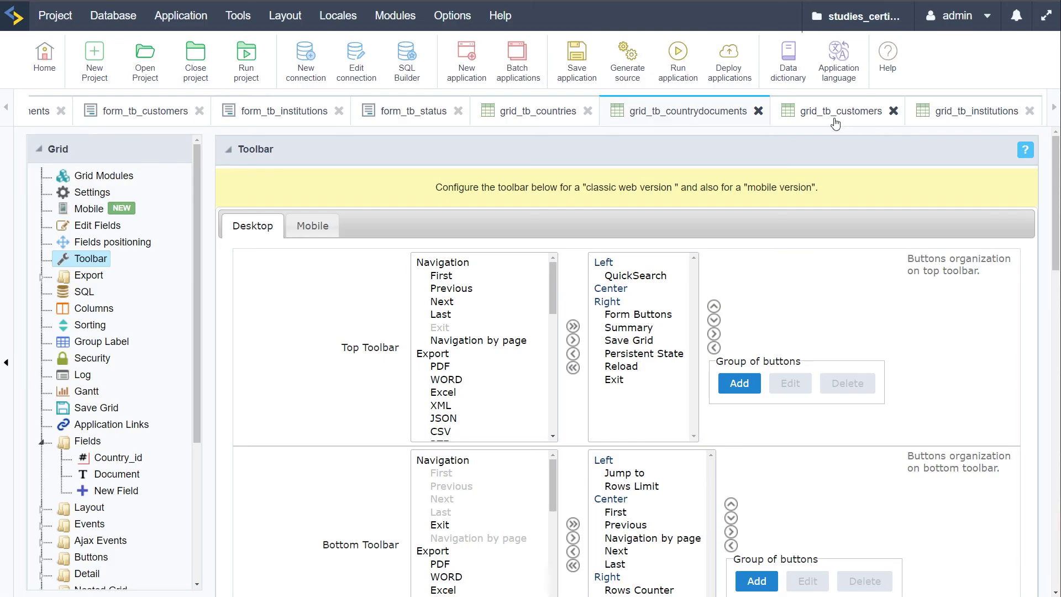
Test-run the customers and institutions grids, then return to grid_tb_institutions
click(840, 111)
click(678, 63)
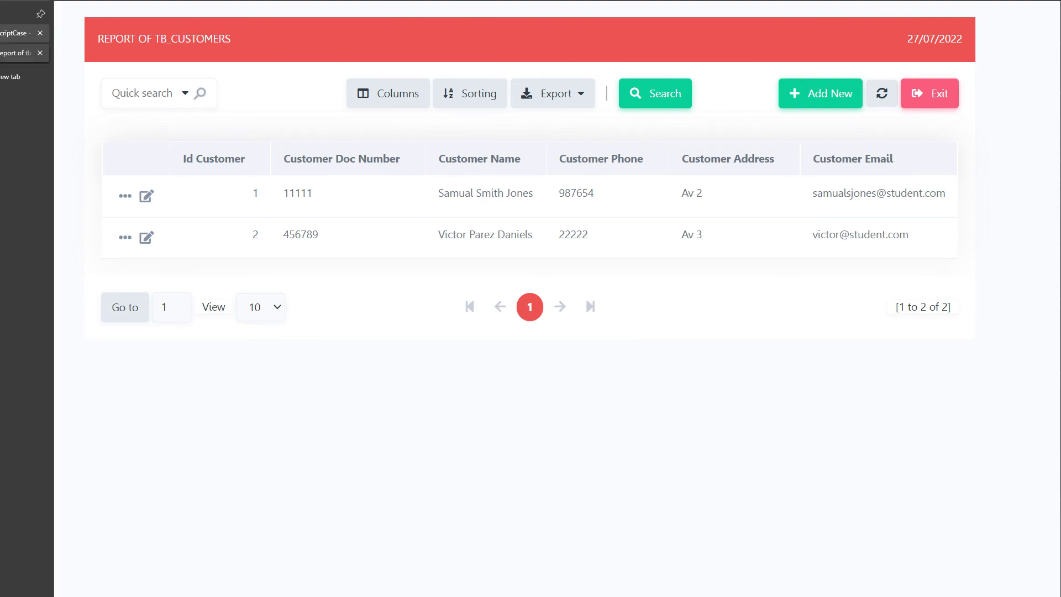
click(33, 30)
click(973, 119)
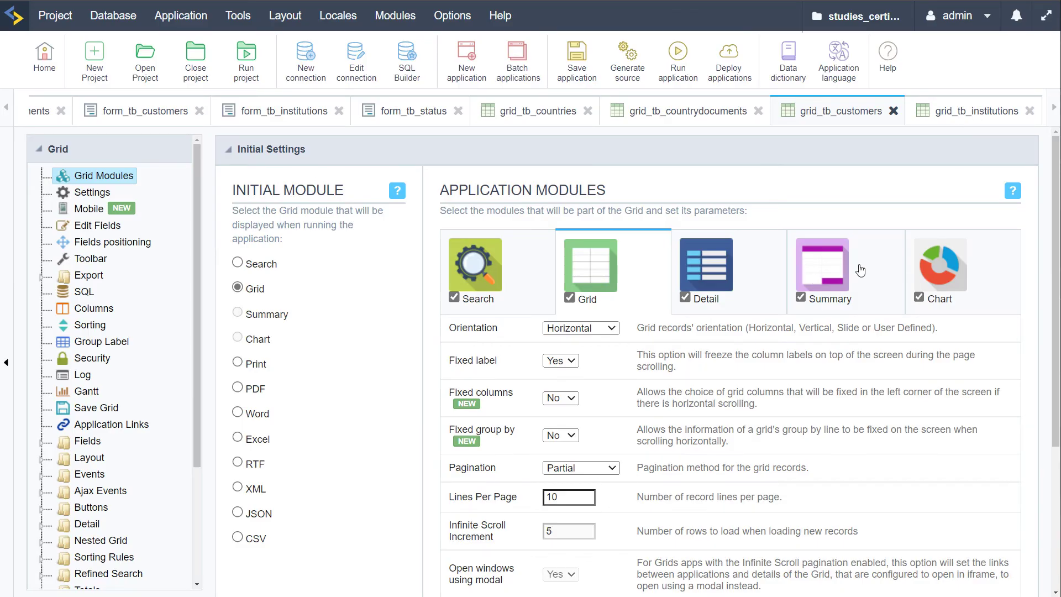
click(678, 57)
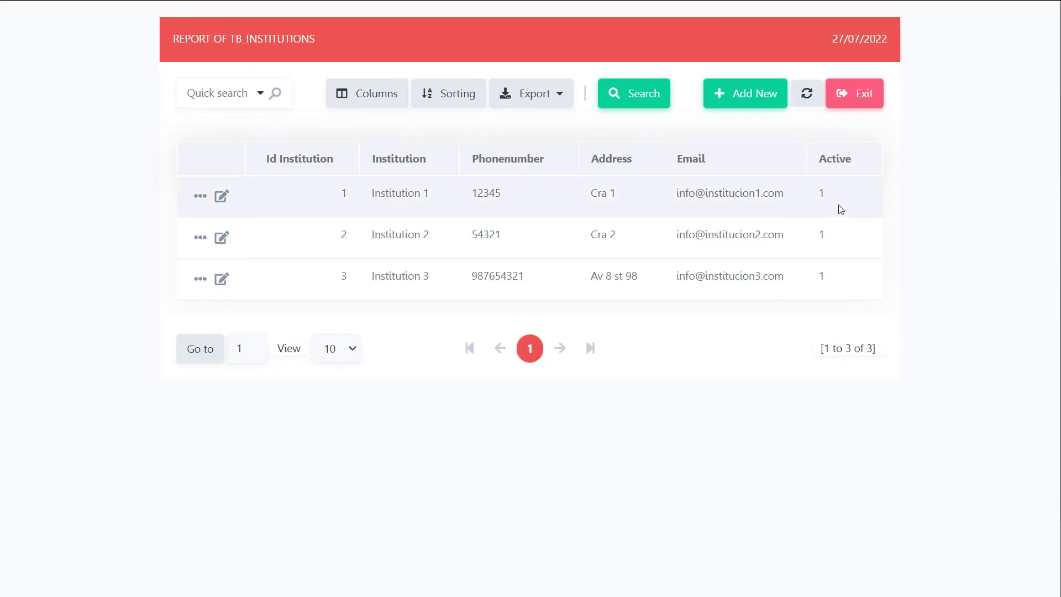
click(11, 1)
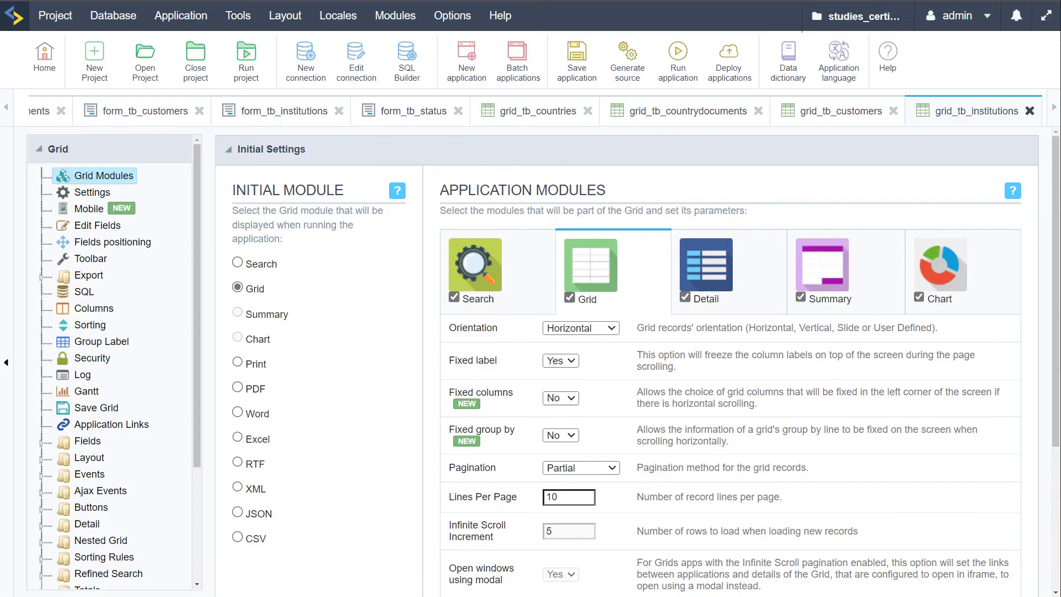
Open the grid's onRecord event and begin typing {Active} =
click(42, 473)
scroll(77, 482, down, 3)
click(114, 403)
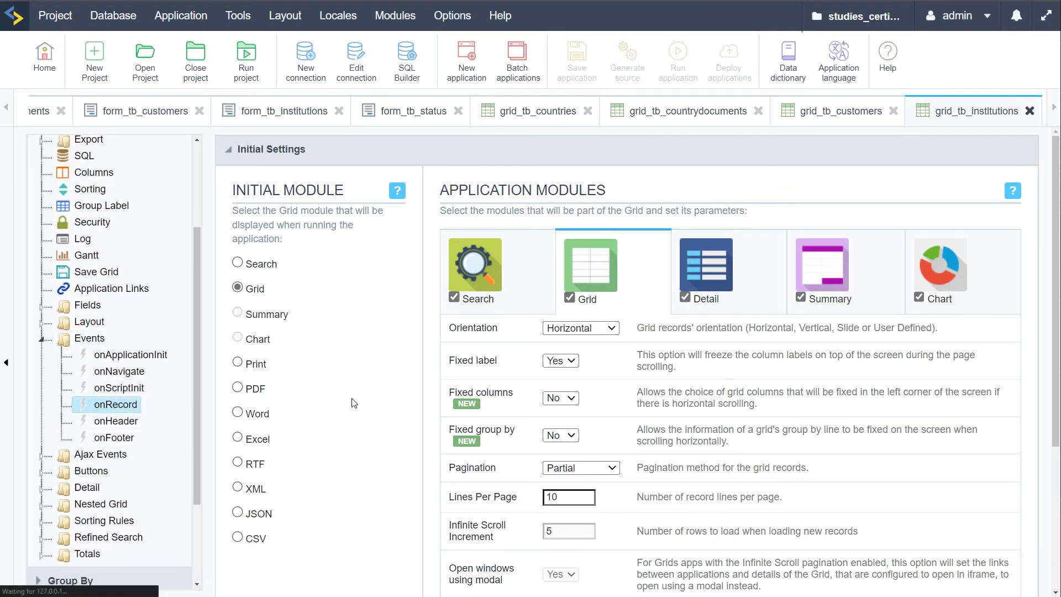
click(41, 304)
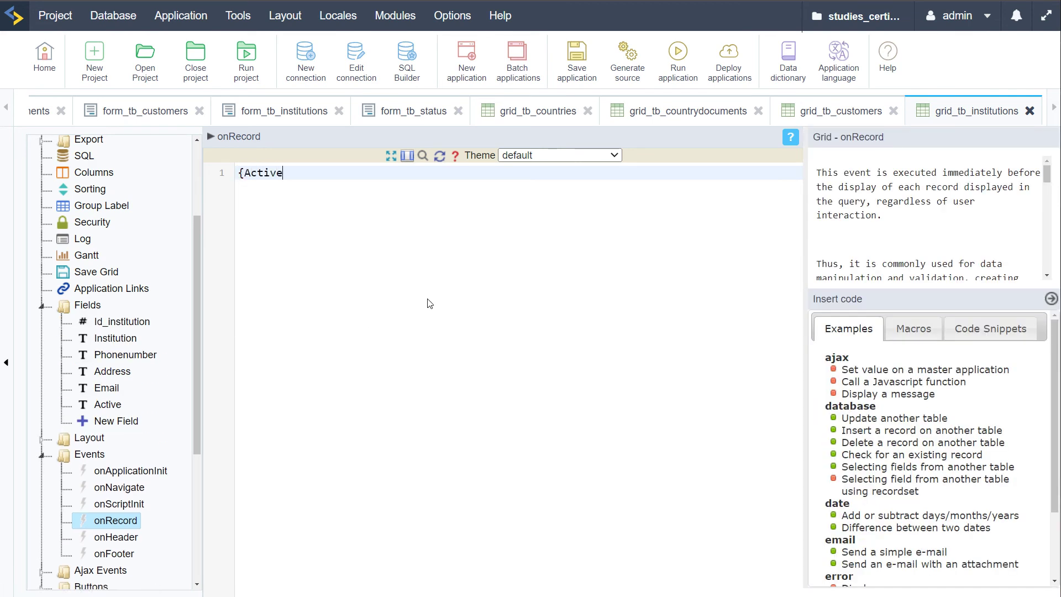
text({Active} =)
key(ctrl+a)
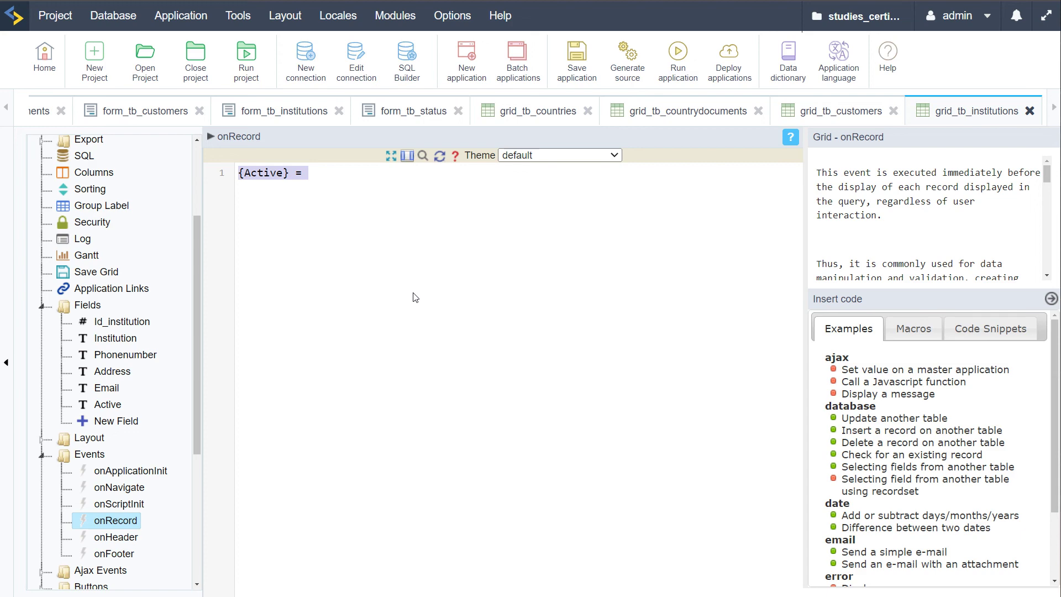
Browse the Macros and Code Snippets tabs beside the onRecord code
scroll(911, 420, down, 1)
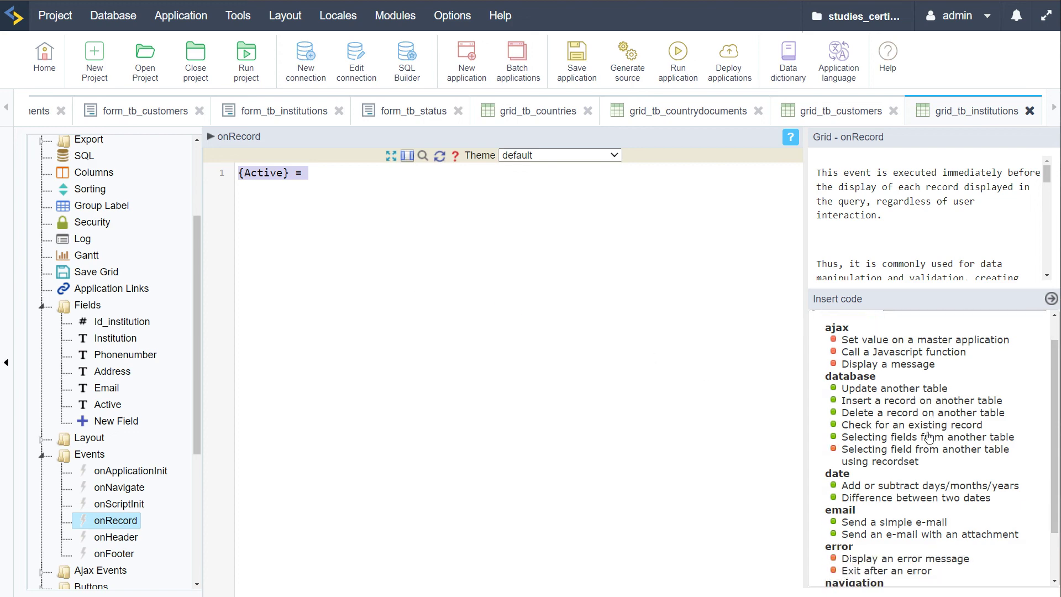
scroll(911, 421, up, 1)
click(917, 330)
scroll(943, 474, down, 10)
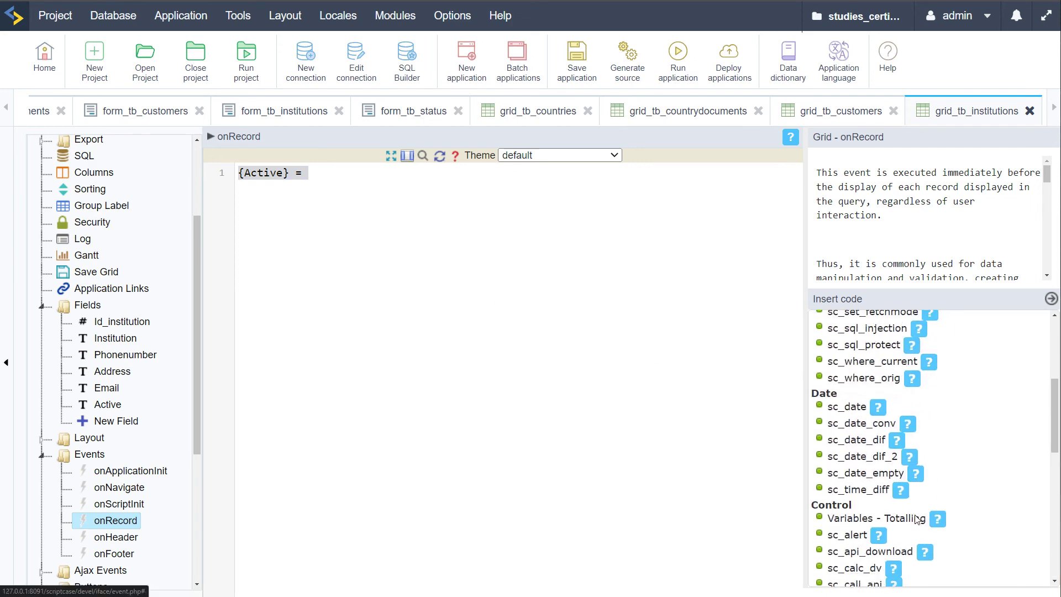
scroll(945, 475, up, 10)
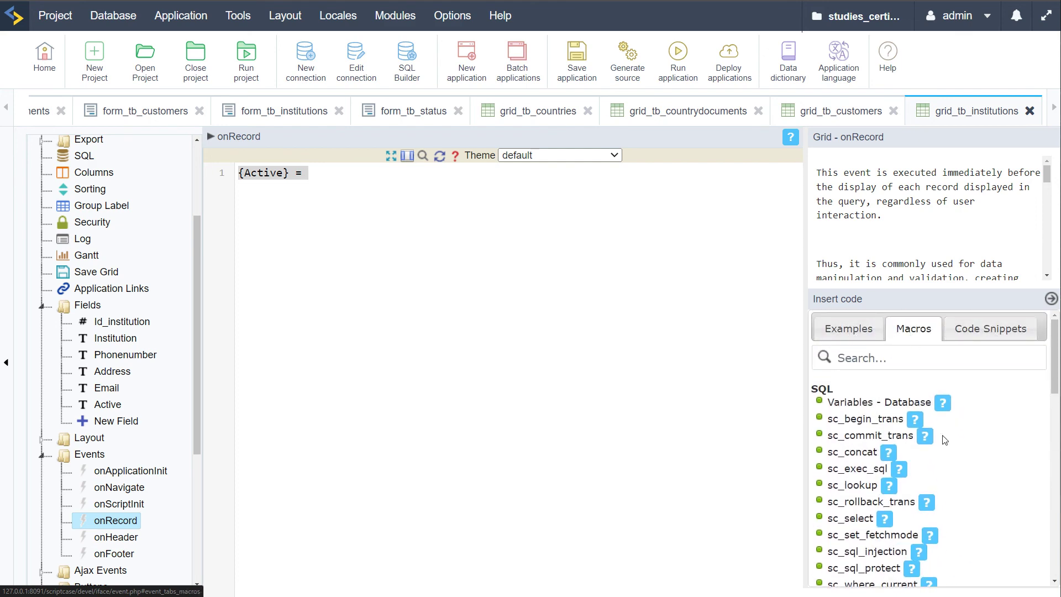
scroll(953, 459, down, 10)
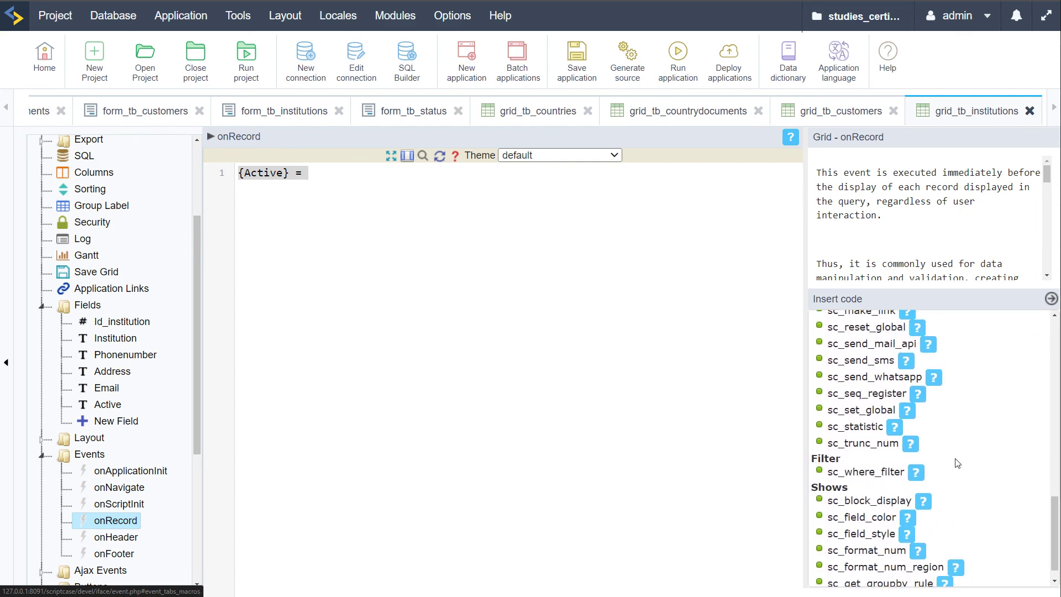
scroll(956, 470, down, 2)
scroll(956, 468, up, 10)
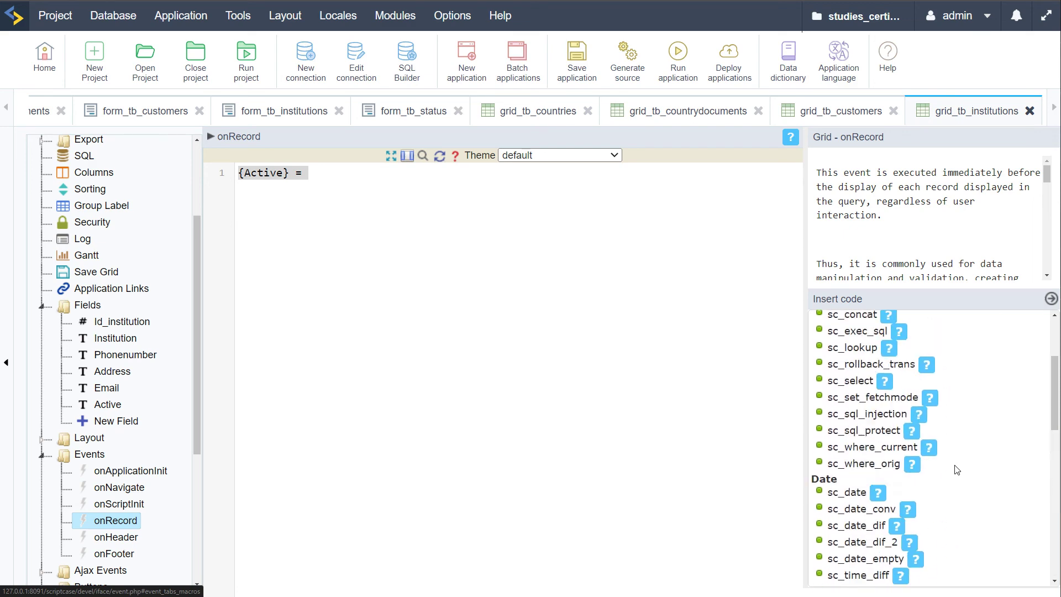
click(985, 339)
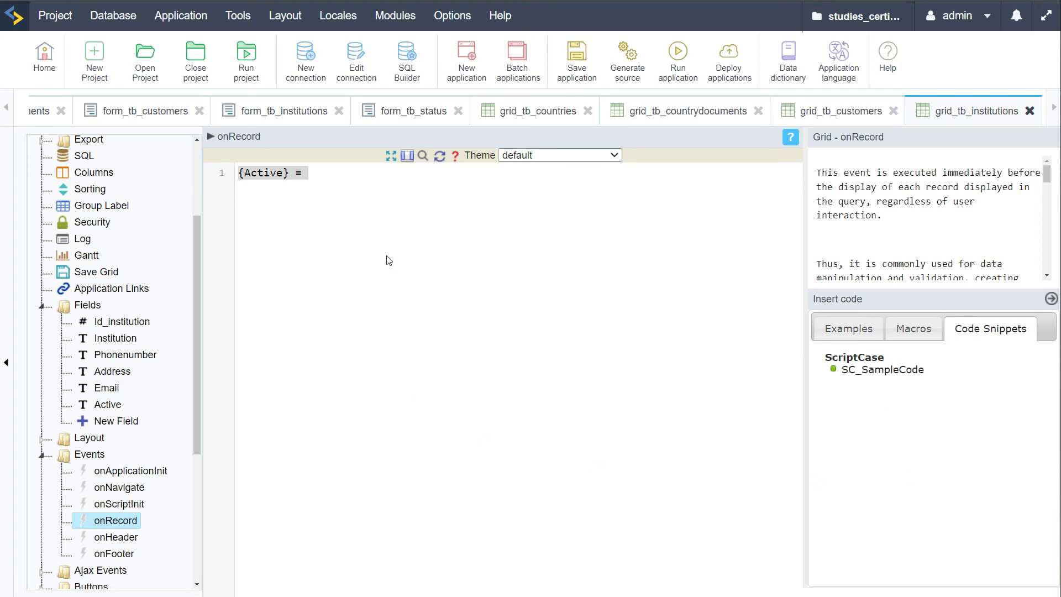
Finish the code line as {Active} = '1'; and select it
click(365, 178)
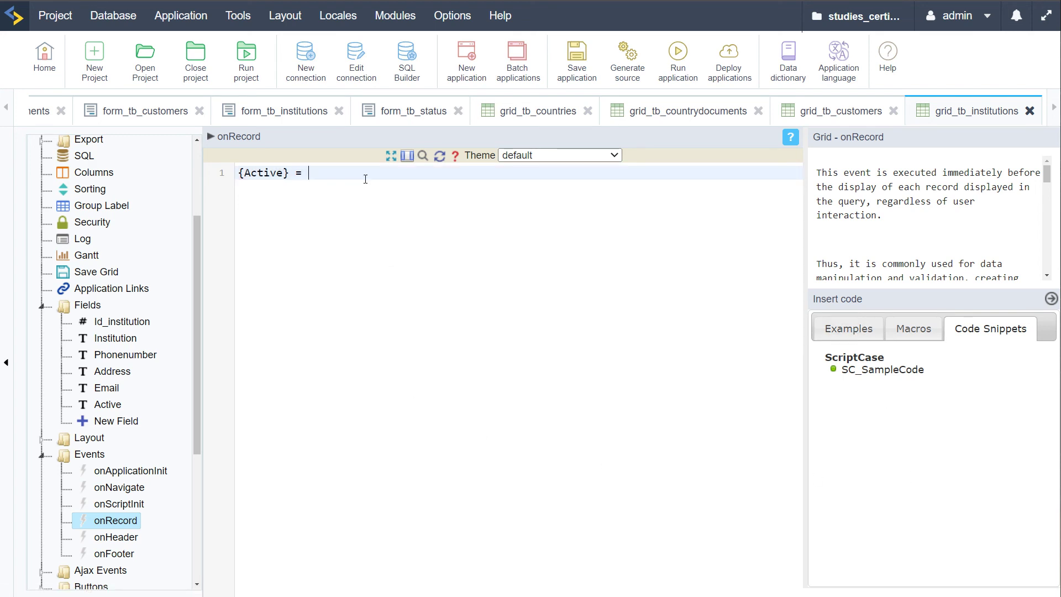
key(BackSpace)
key(BackSpace)
key(BackSpace)
key(BackSpace)
key(BackSpace)
key(BackSpace)
text(ive)
drag(288, 173, 238, 173)
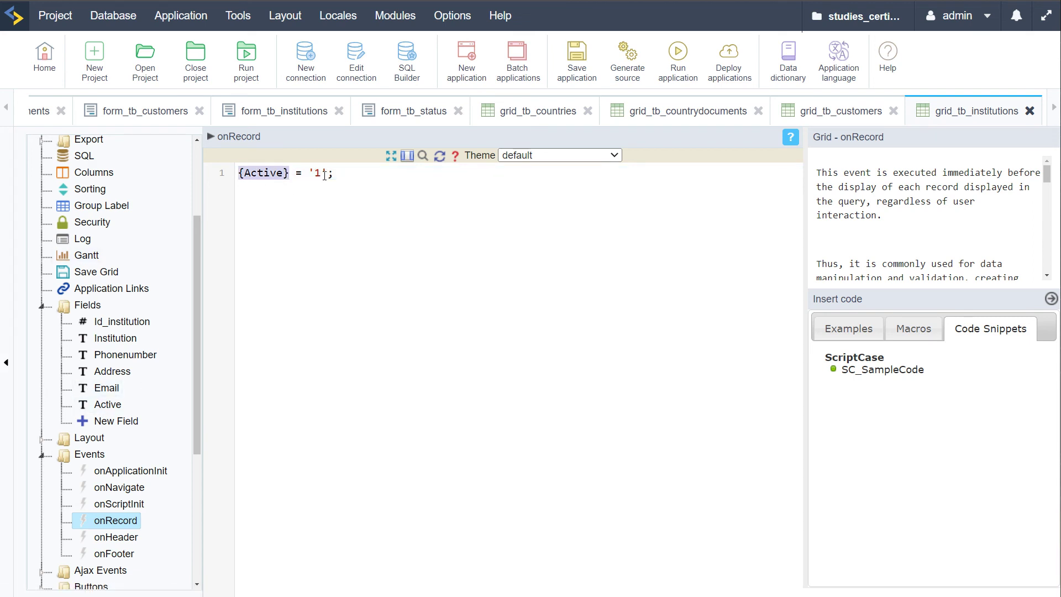
drag(308, 173, 332, 173)
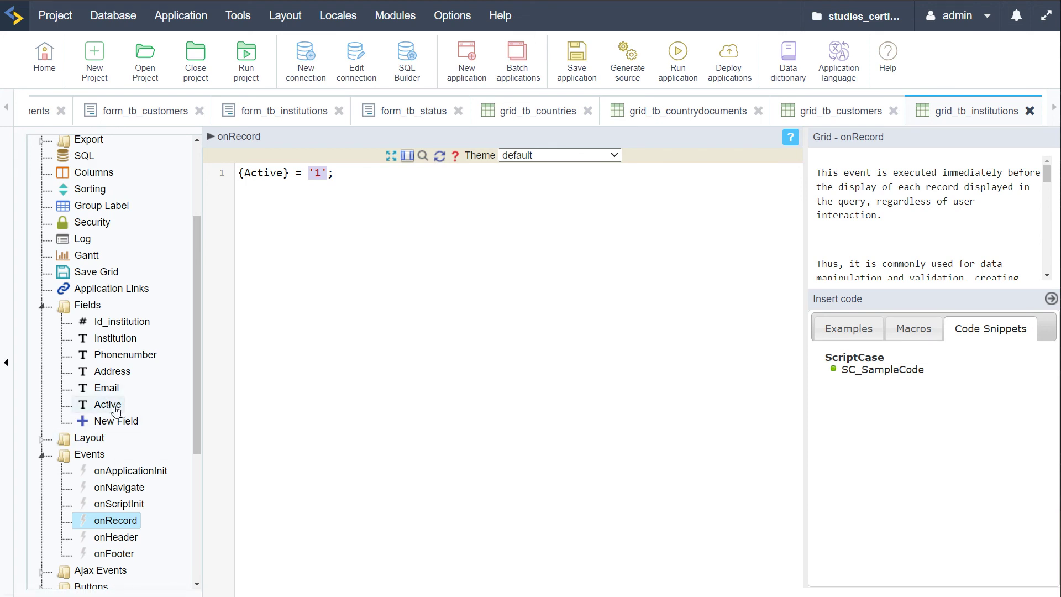
click(346, 173)
double_click(320, 172)
drag(338, 176, 239, 167)
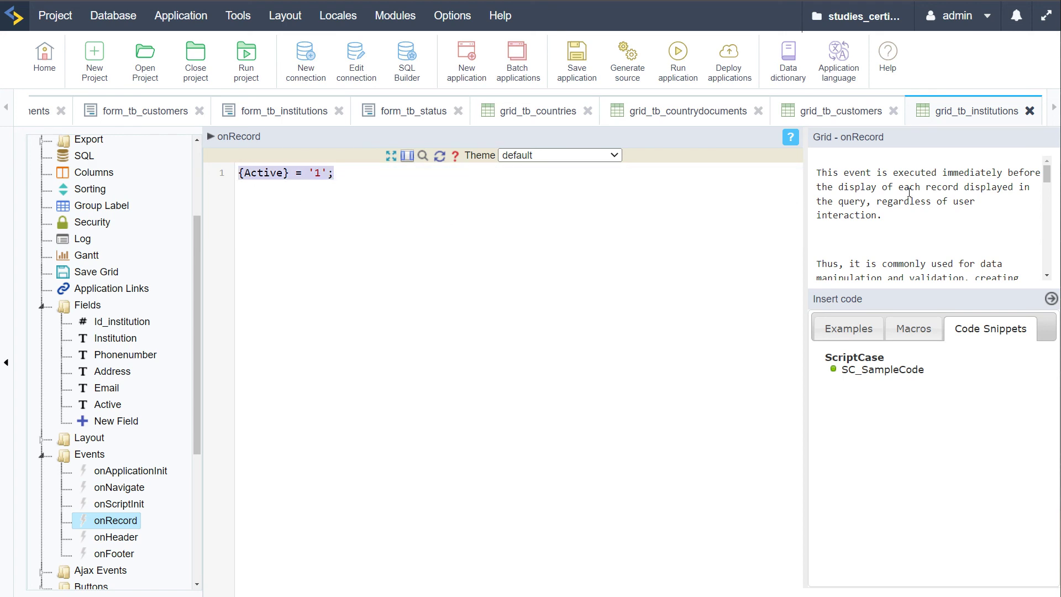
Scroll the Macros list to sc_field_color and open its documentation
click(909, 341)
scroll(964, 531, down, 8)
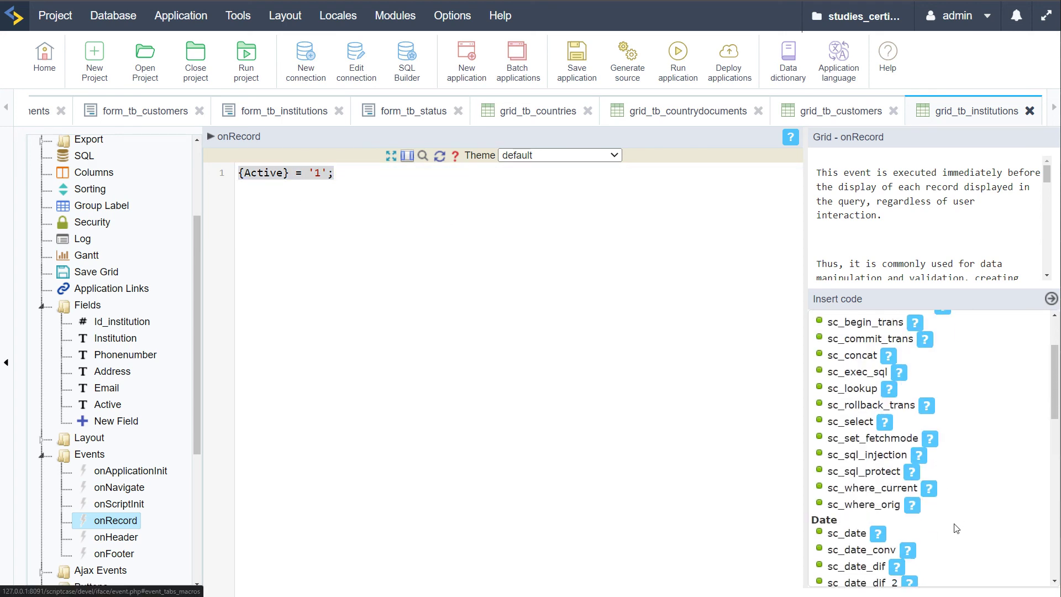
scroll(941, 467, down, 5)
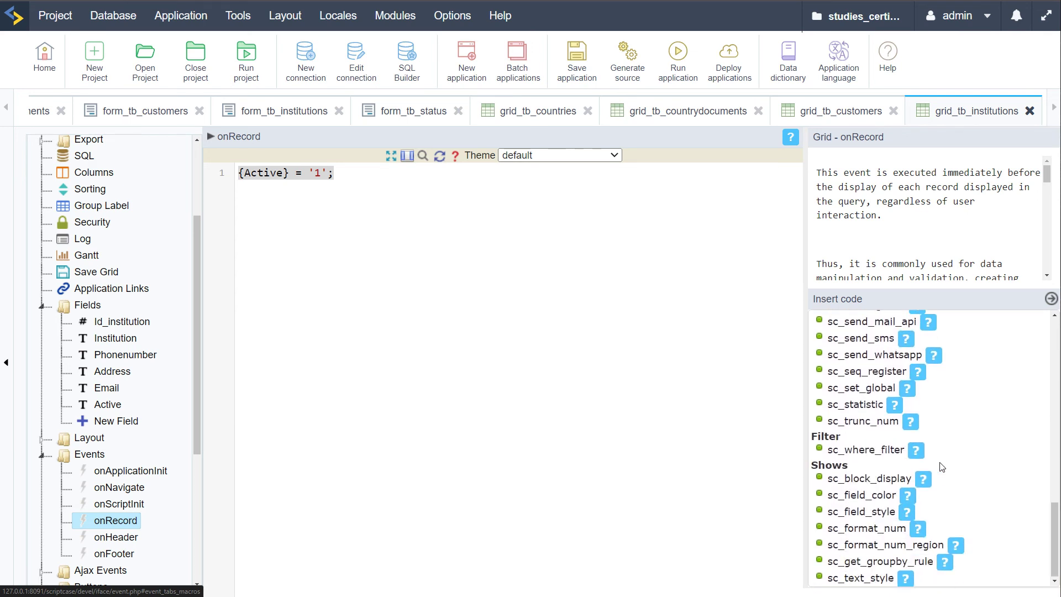
mouse_move(862, 516)
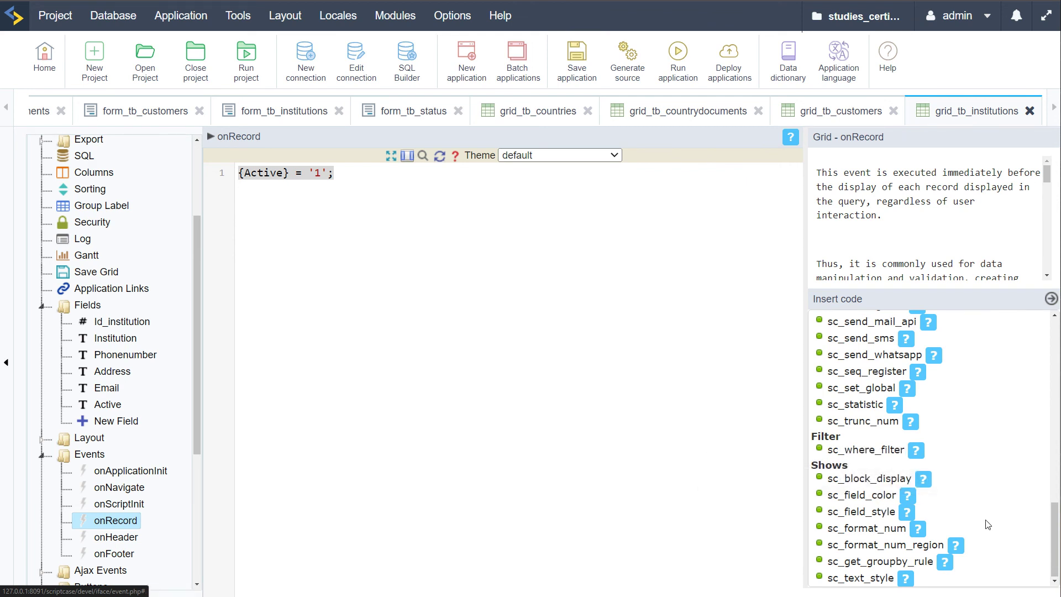
click(909, 500)
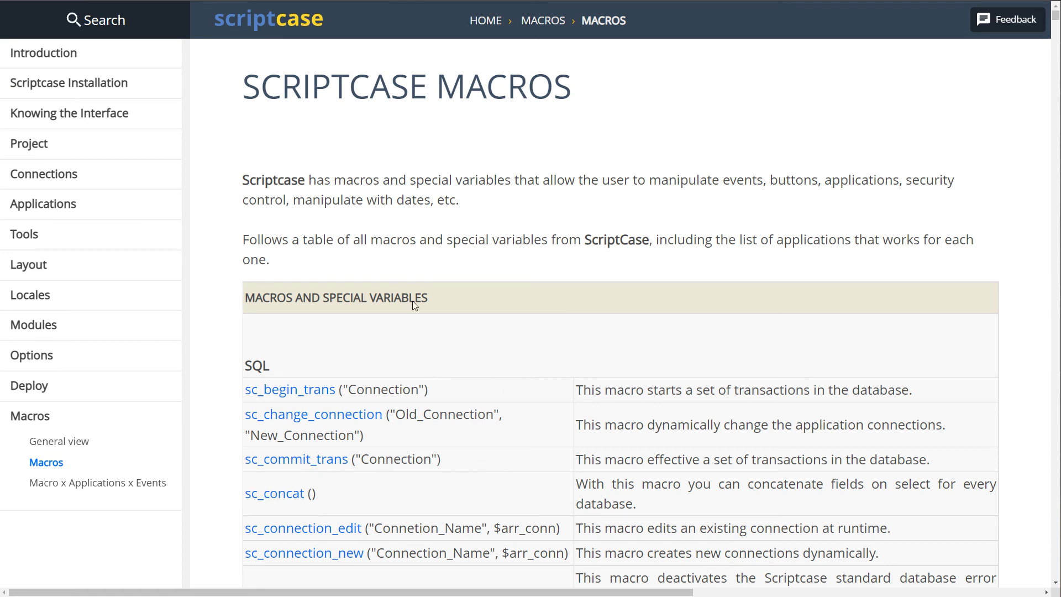
Scroll to the sc_field_color manual entry and select its example text
scroll(529, 348, down, 20)
scroll(530, 348, down, 10)
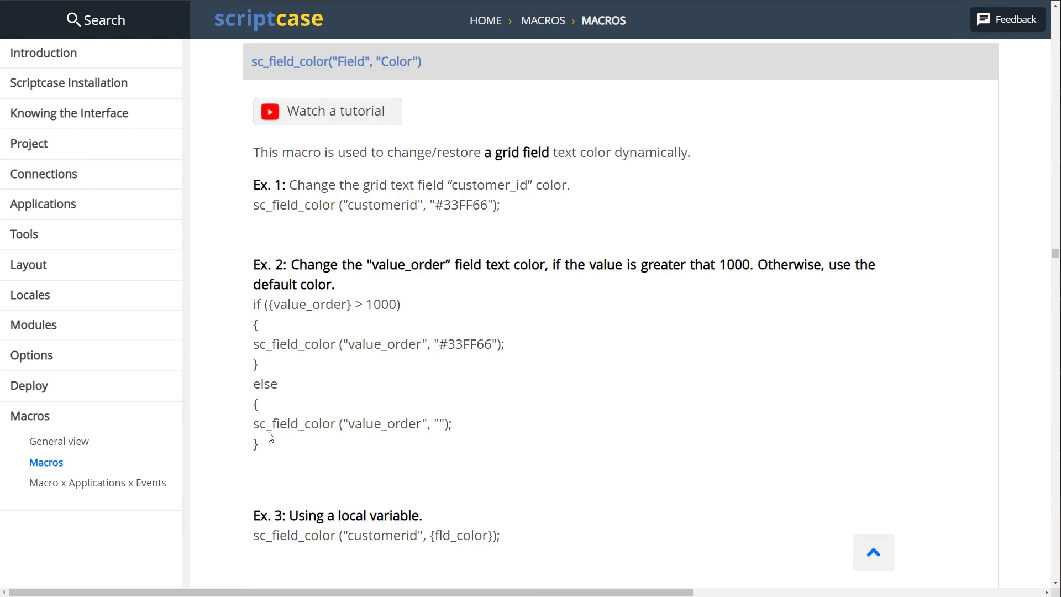
drag(268, 437, 250, 307)
key(ctrl+c)
click(531, 377)
double_click(332, 344)
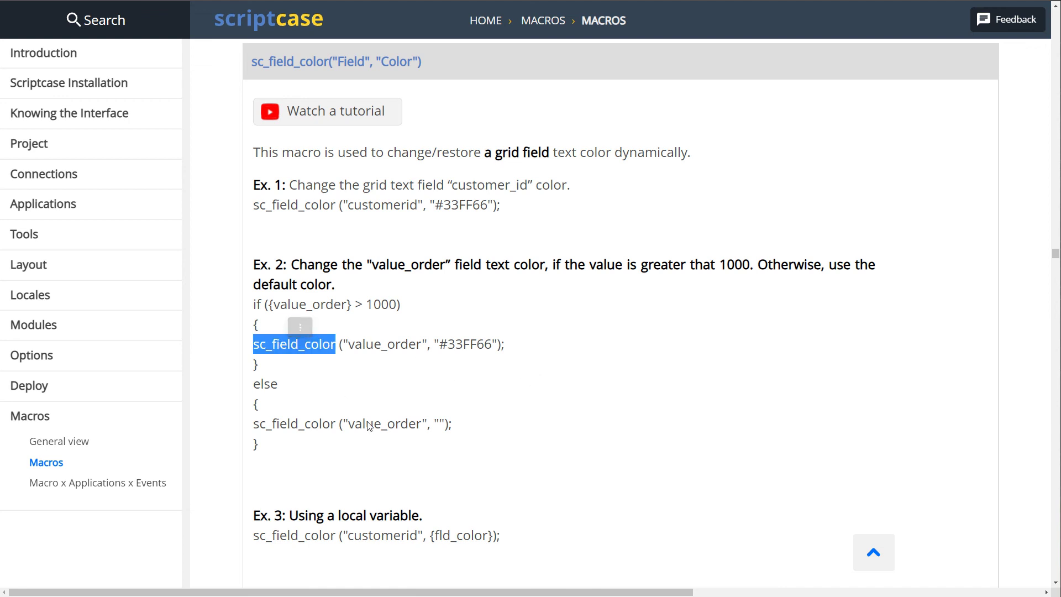
click(357, 413)
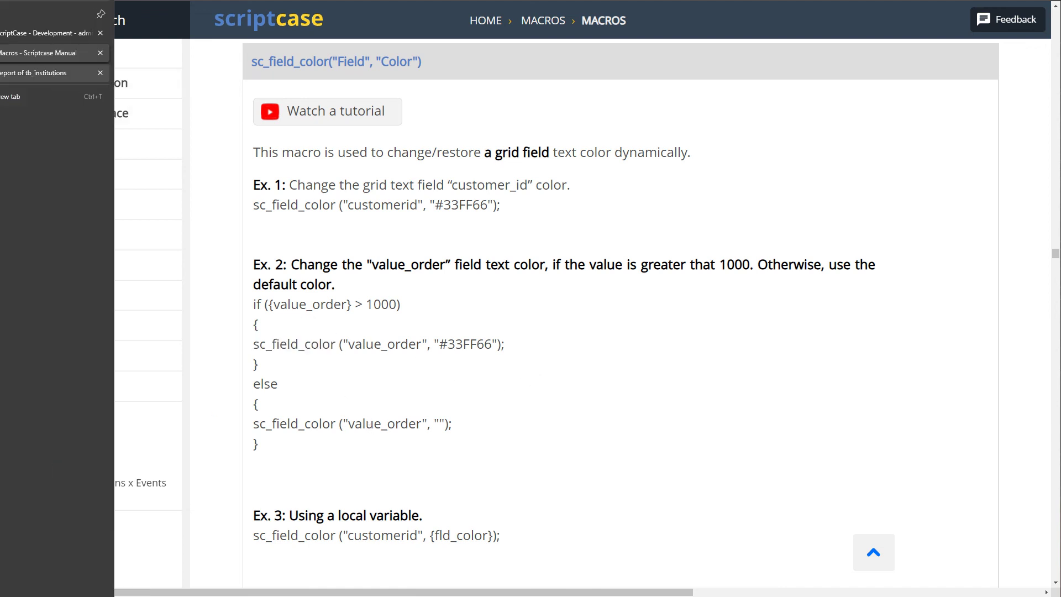
Replace the onRecord code with the pasted if/else colour example and rename value_order to Active in its condition
click(55, 76)
key(ctrl+a)
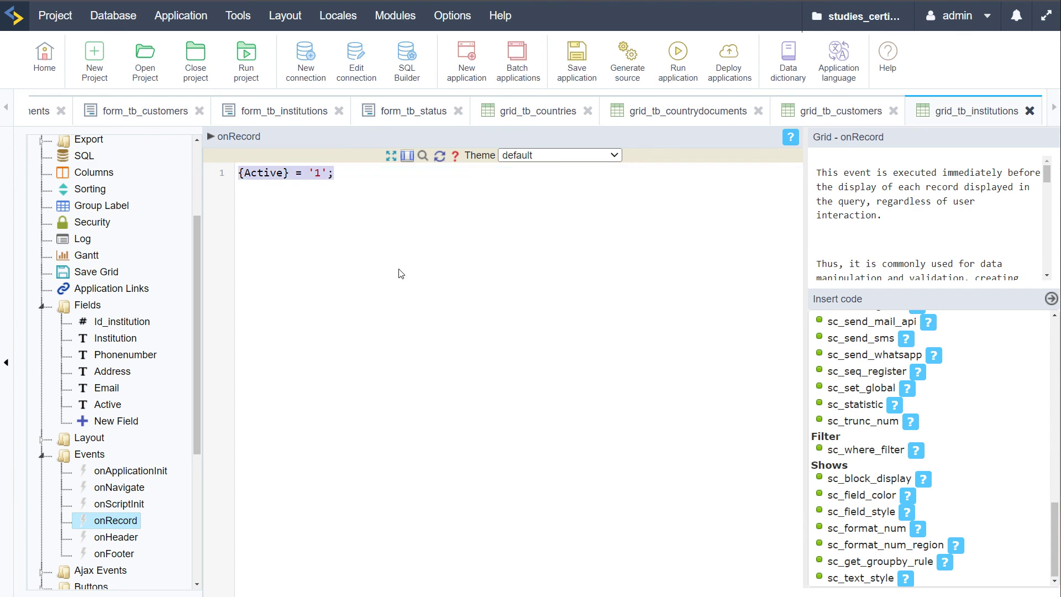
key(ctrl+v)
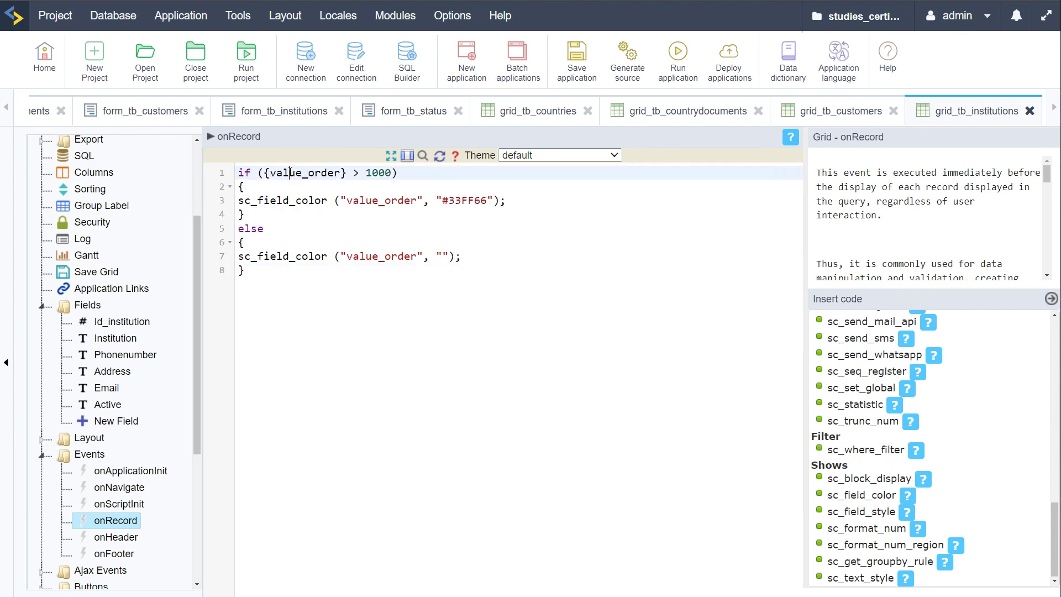
double_click(290, 173)
text(ACTI)
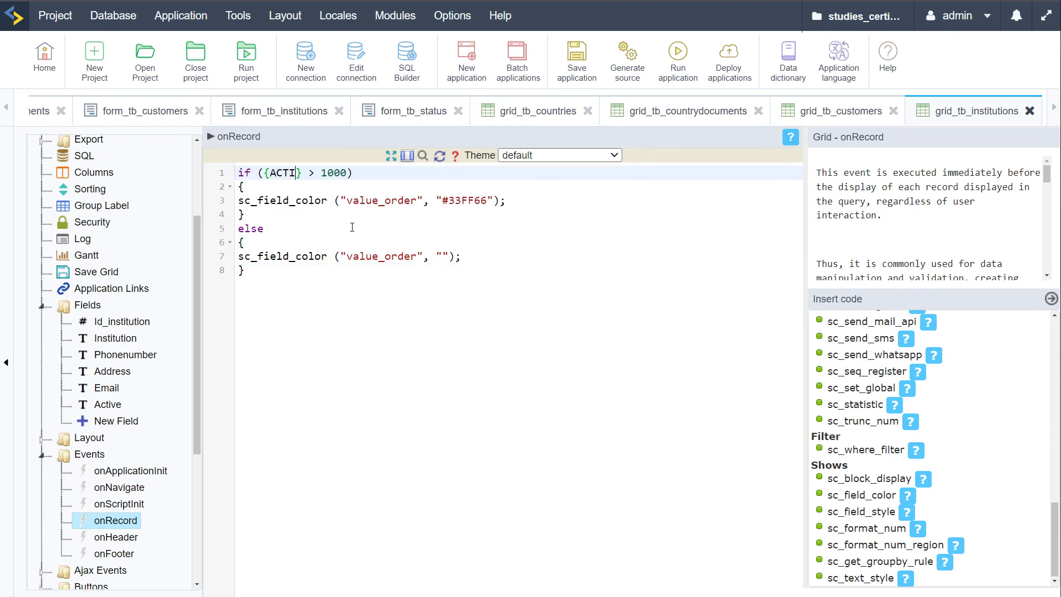
key(BackSpace)
key(BackSpace)
key(BackSpace)
text(citve)
key(BackSpace)
key(BackSpace)
key(BackSpace)
key(BackSpace)
key(BackSpace)
text(ctive)
Change the condition to {Active} = 1 and select value_order in the #33FF66 colour call
double_click(349, 169)
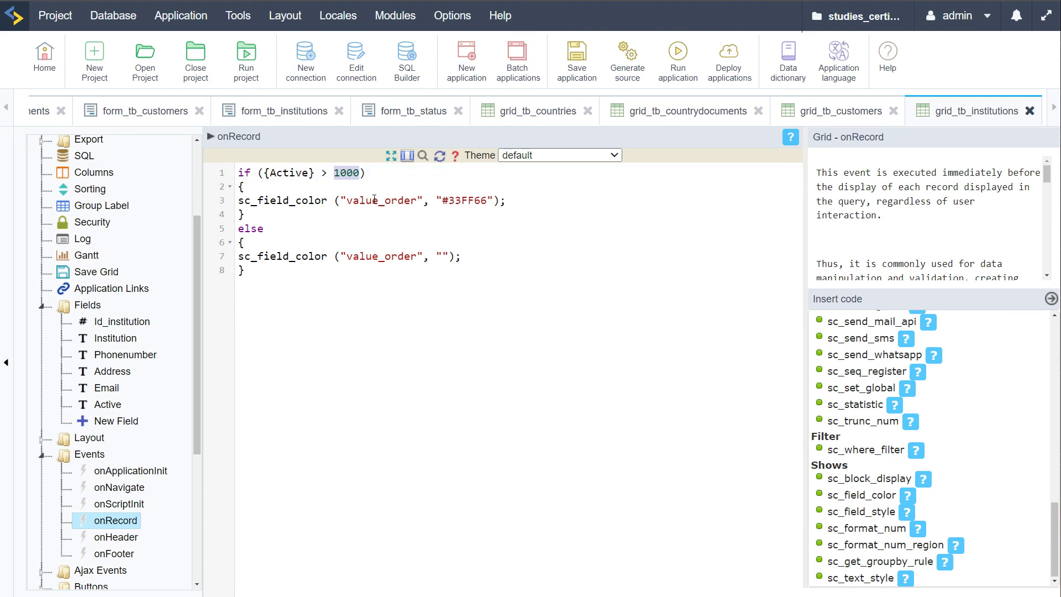
key(BackSpace)
key(BackSpace)
key(BackSpace)
text(=)
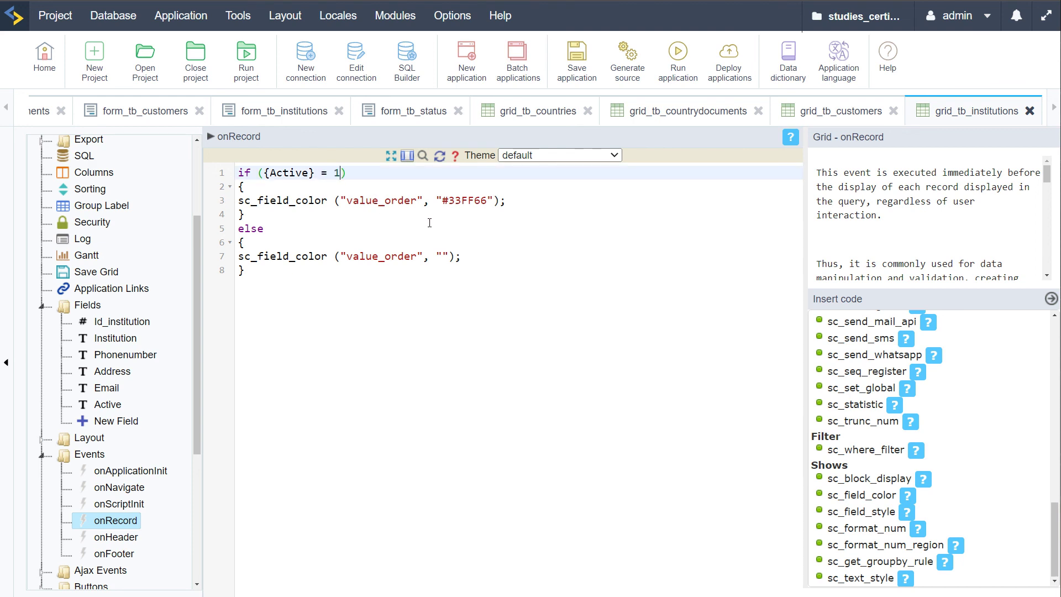
double_click(469, 201)
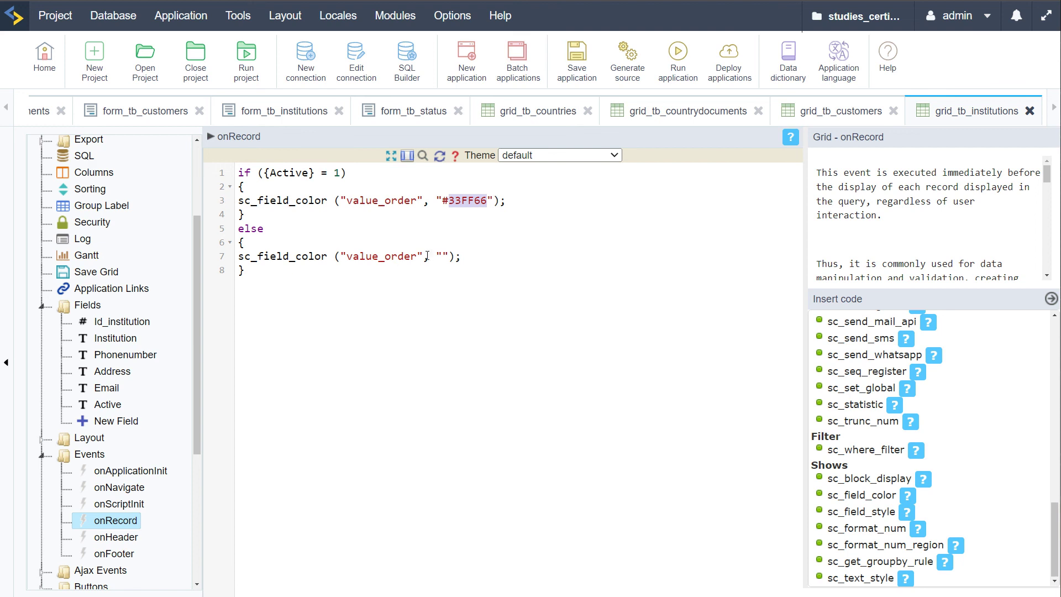
click(447, 256)
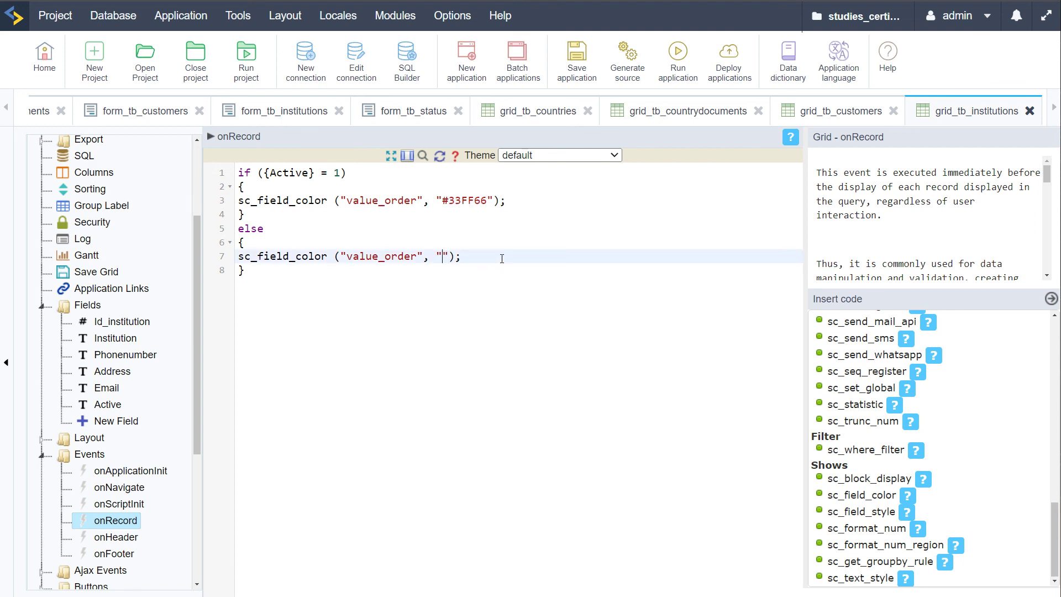
click(422, 228)
double_click(382, 200)
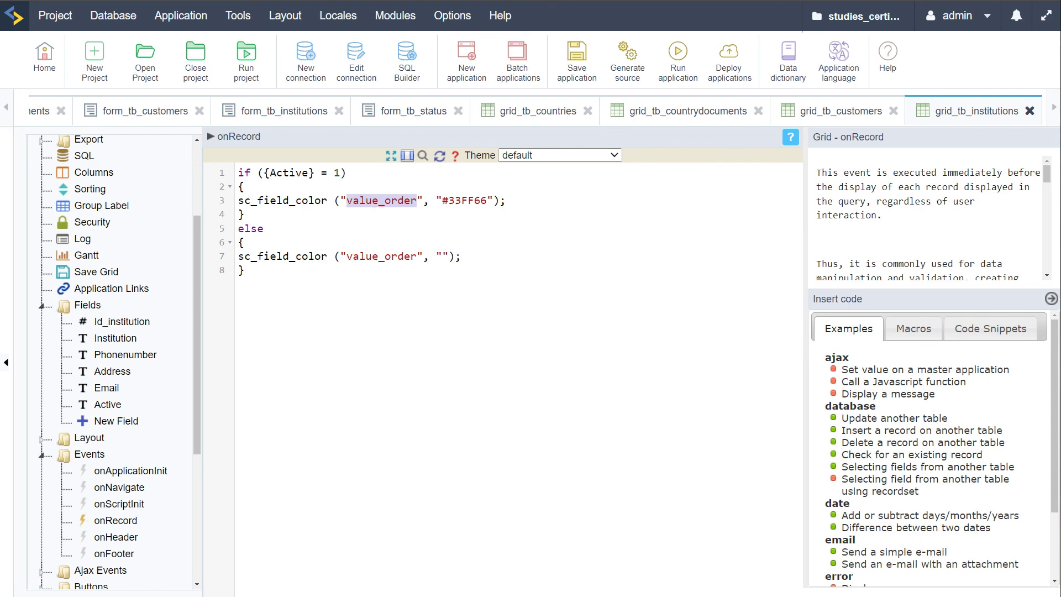
Review the sc_field_color example in the macros manual and the report's Active values
mouse_move(1, 73)
click(37, 55)
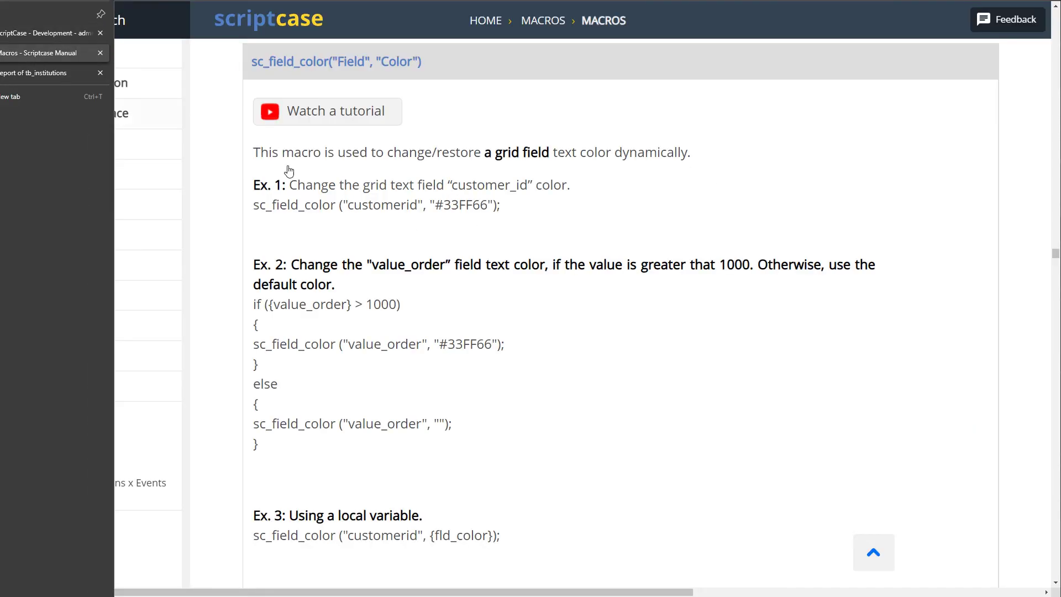
double_click(381, 345)
click(398, 327)
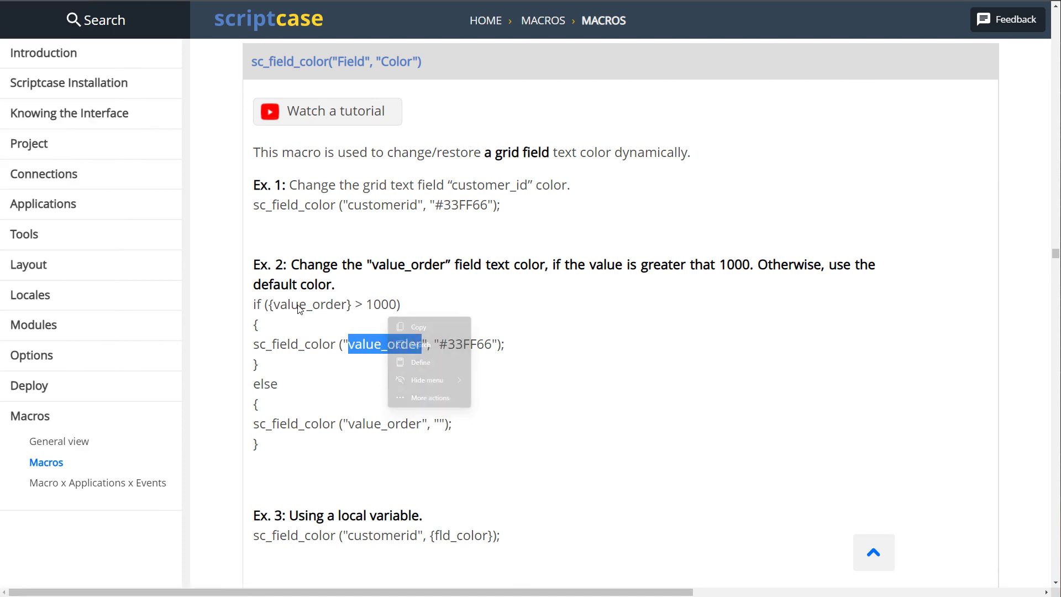
double_click(309, 304)
double_click(395, 264)
click(46, 191)
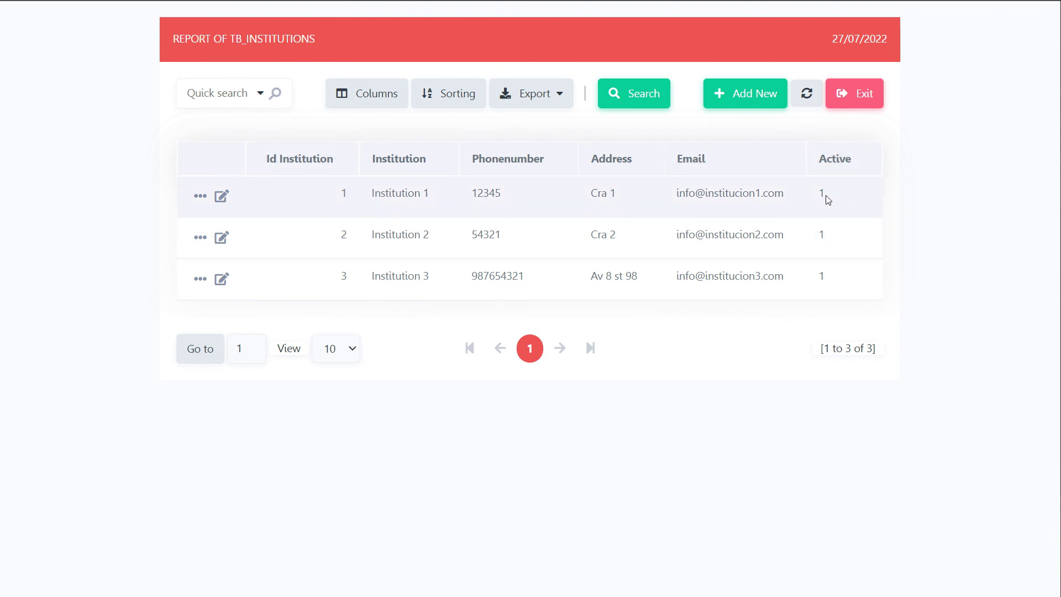
double_click(820, 194)
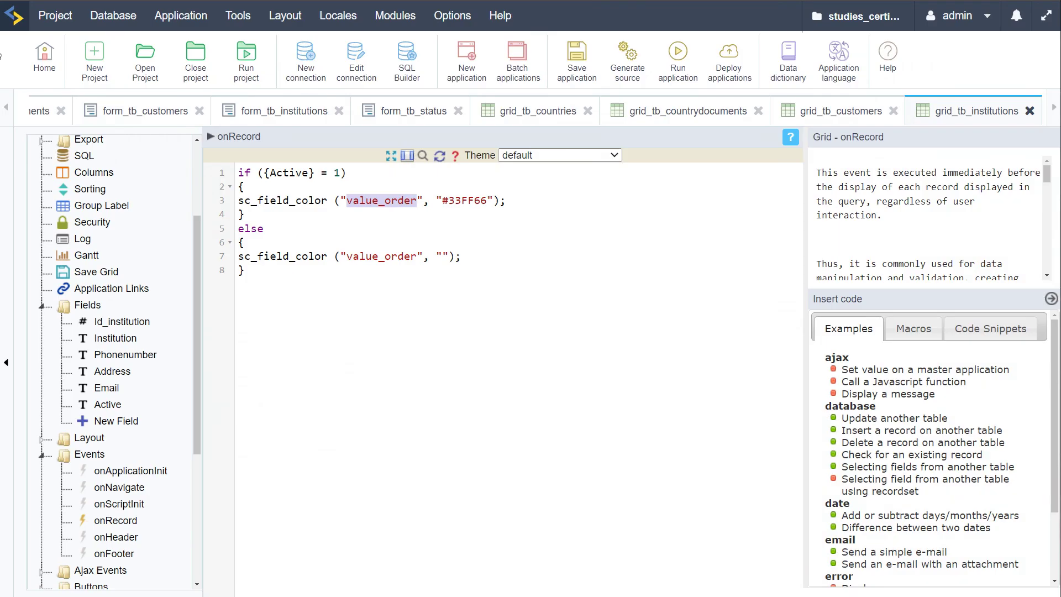
Replace value_order with Active in both sc_field_color calls and run the grid to preview it
double_click(285, 173)
key(ctrl+c)
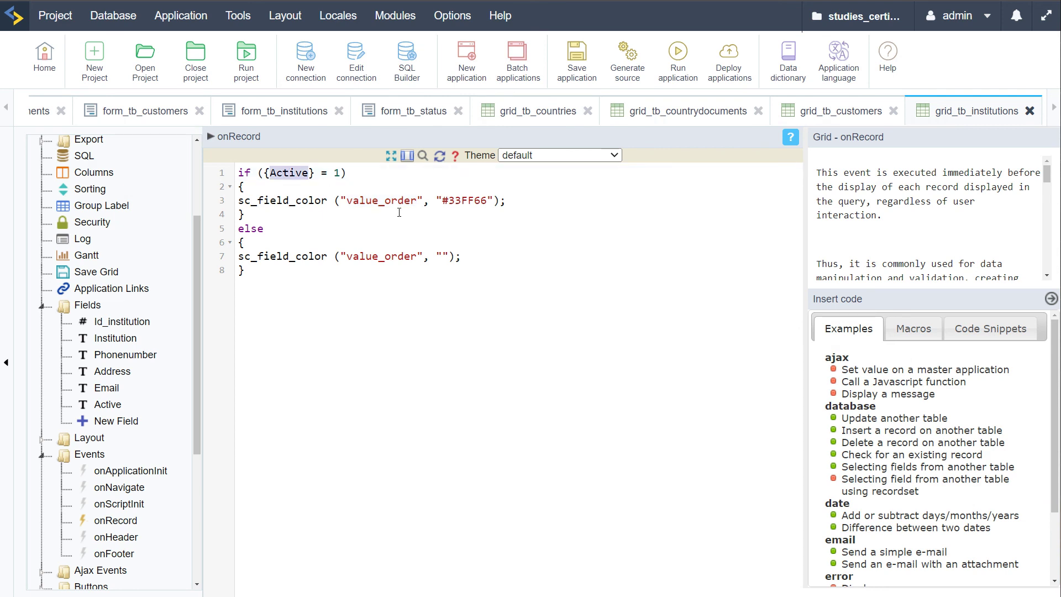
double_click(381, 200)
key(ctrl+v)
double_click(373, 256)
key(ctrl+v)
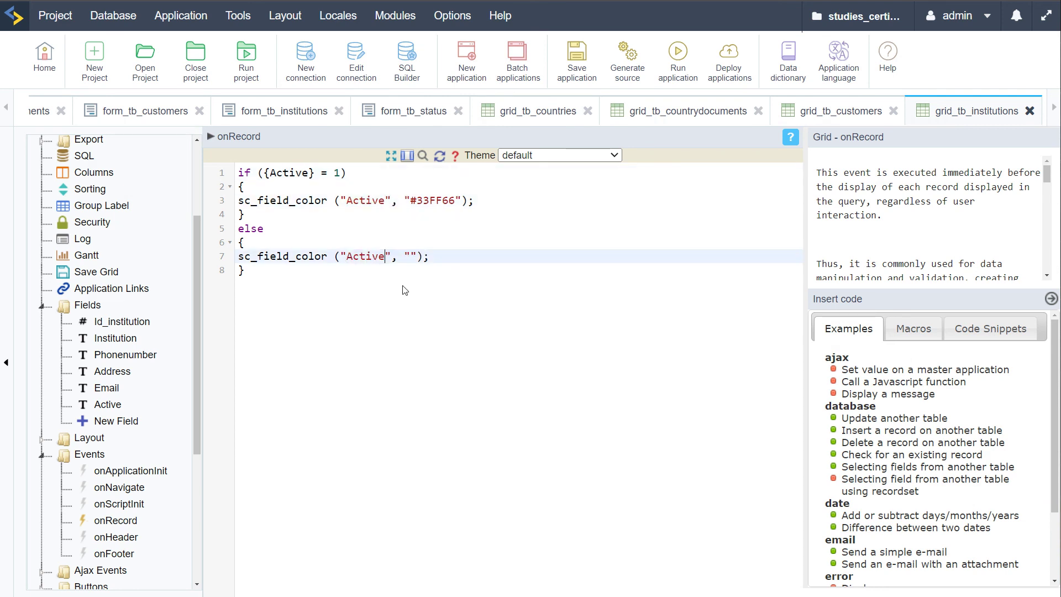
click(406, 291)
double_click(423, 202)
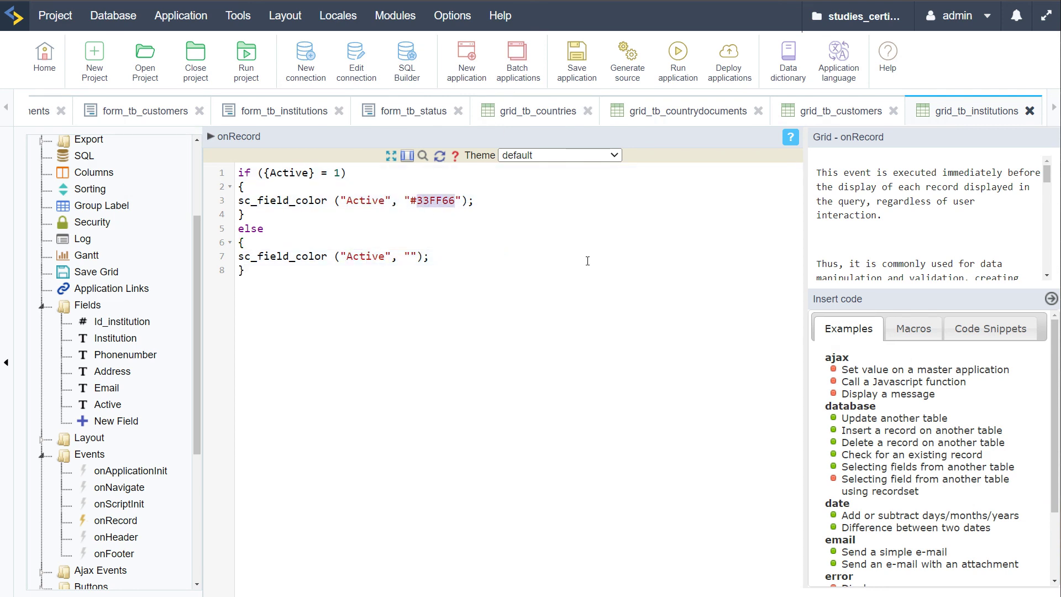
click(677, 55)
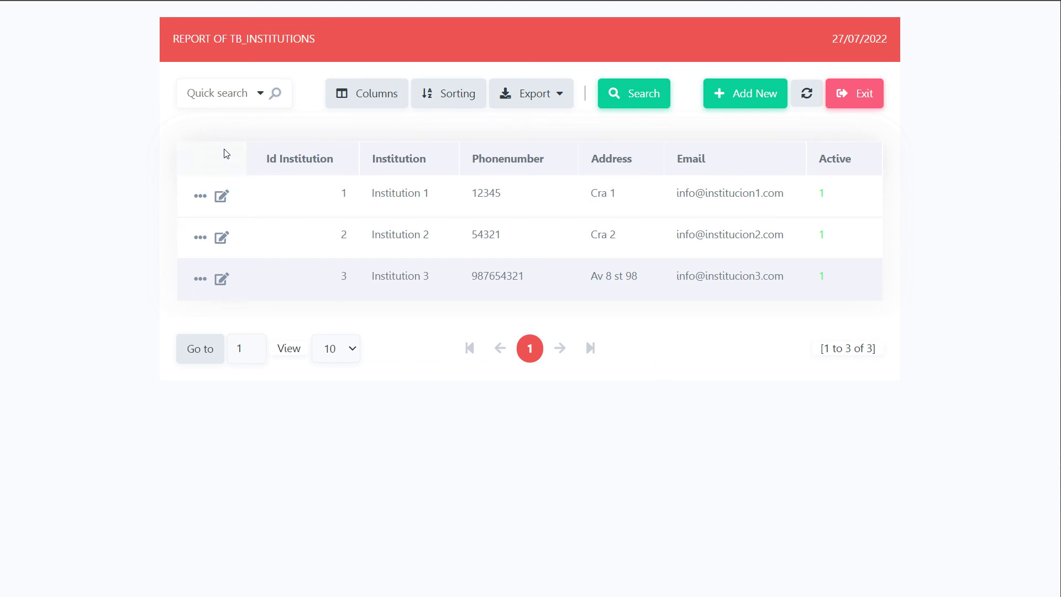
Add {Active} = 'YES'; to the if branch and {Active} = 'NO'; to the else branch
click(33, 1)
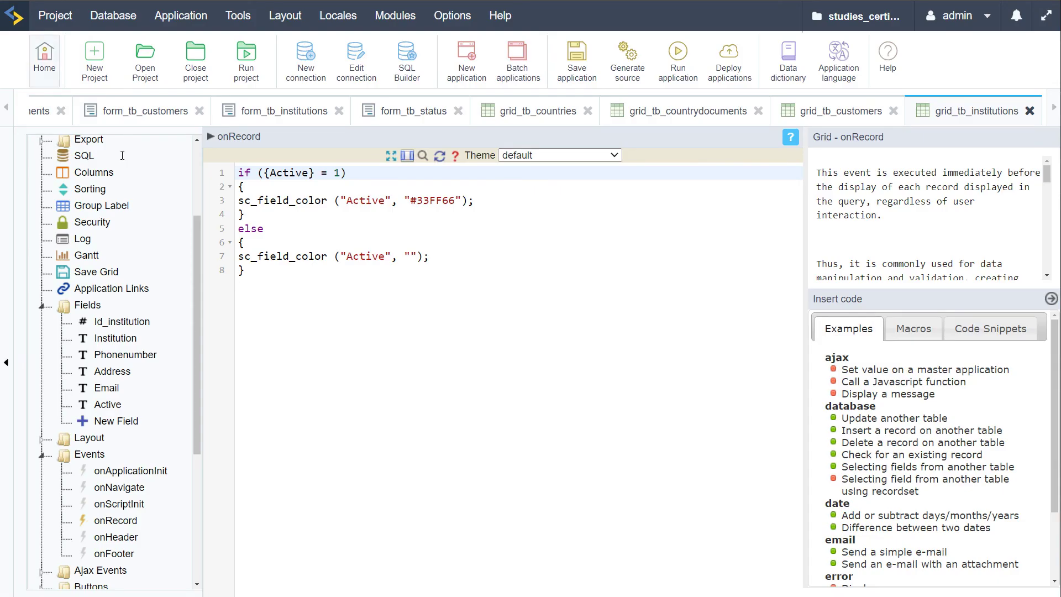
click(490, 199)
key(Return)
text({})
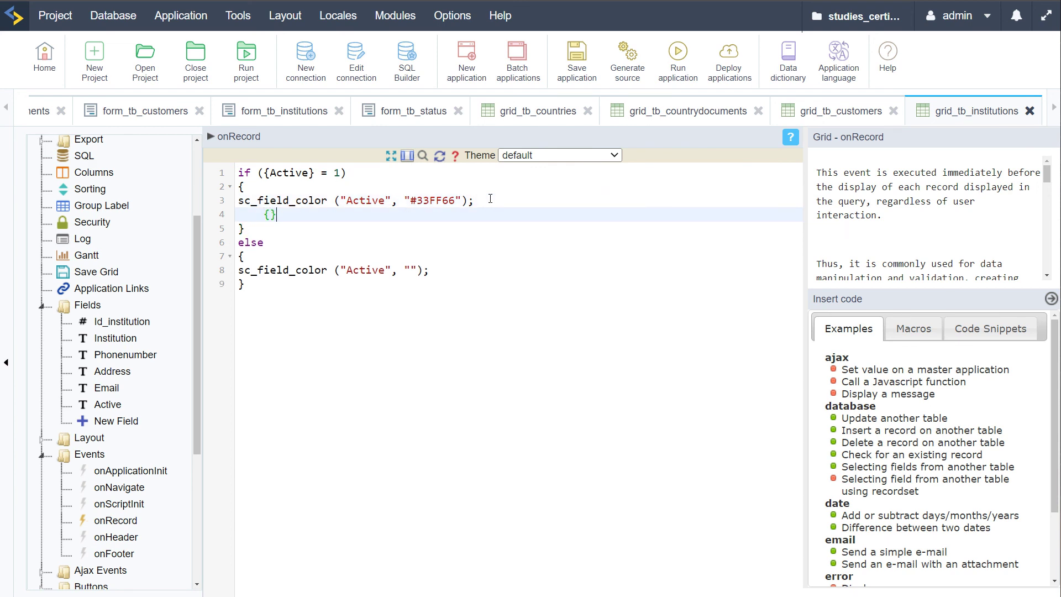
text(Active )
text(YES)
key(shift+Home)
key(ctrl+c)
click(447, 271)
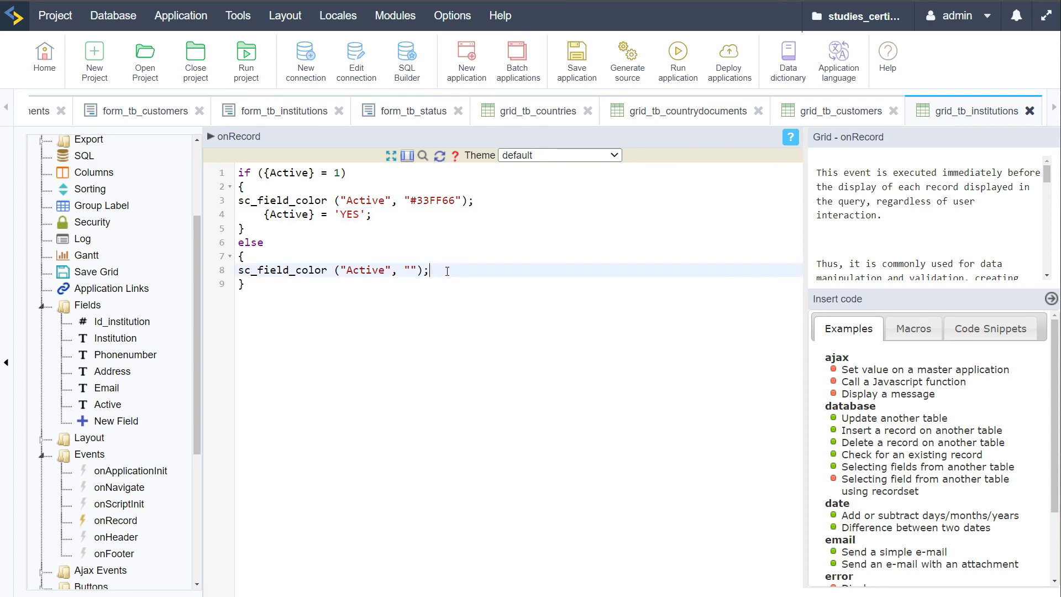
key(Return)
key(ctrl+v)
double_click(359, 283)
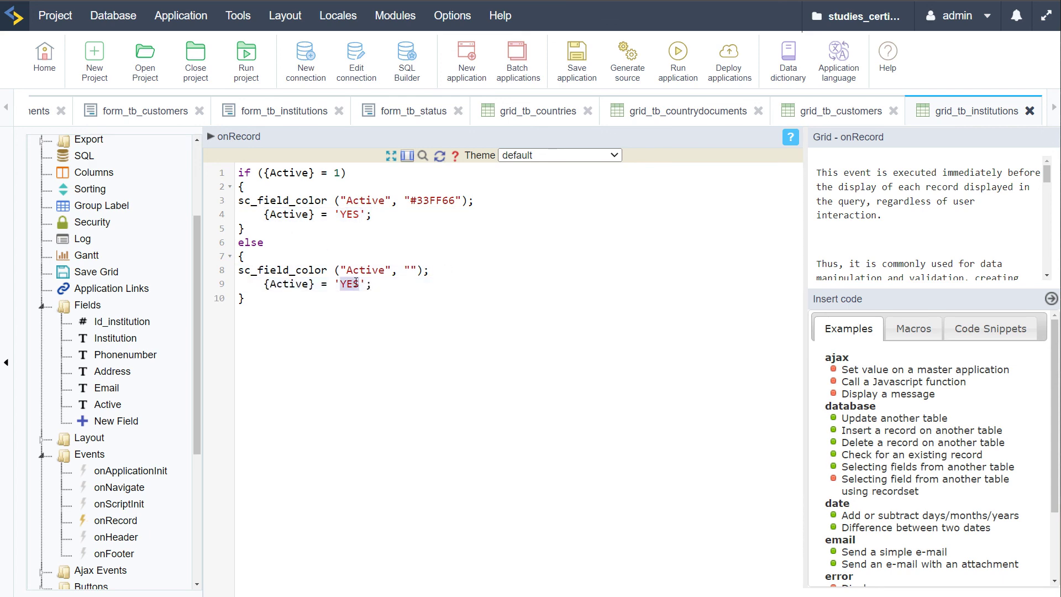
text(NO)
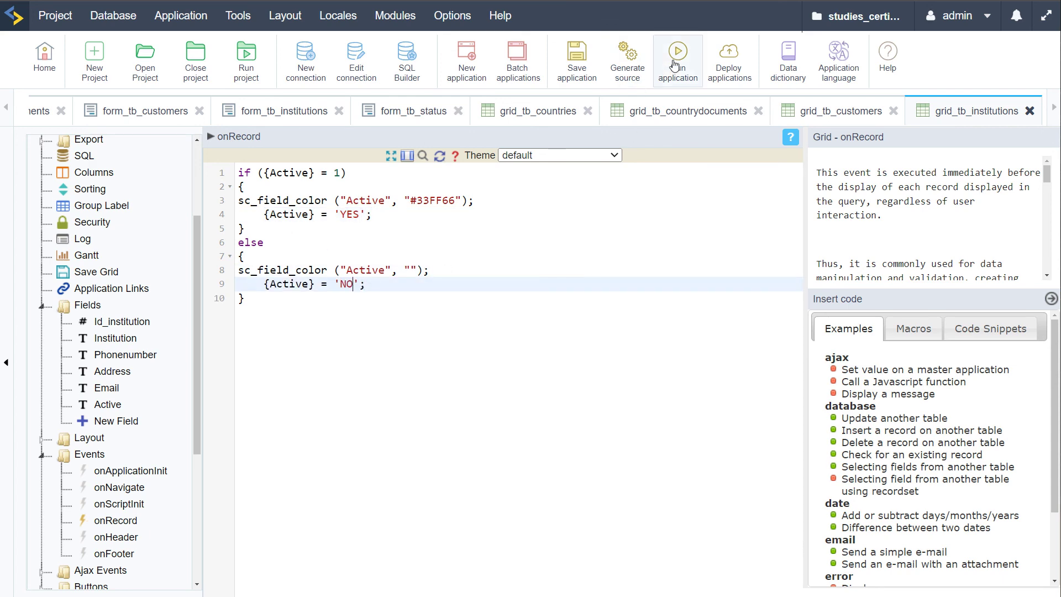
click(677, 63)
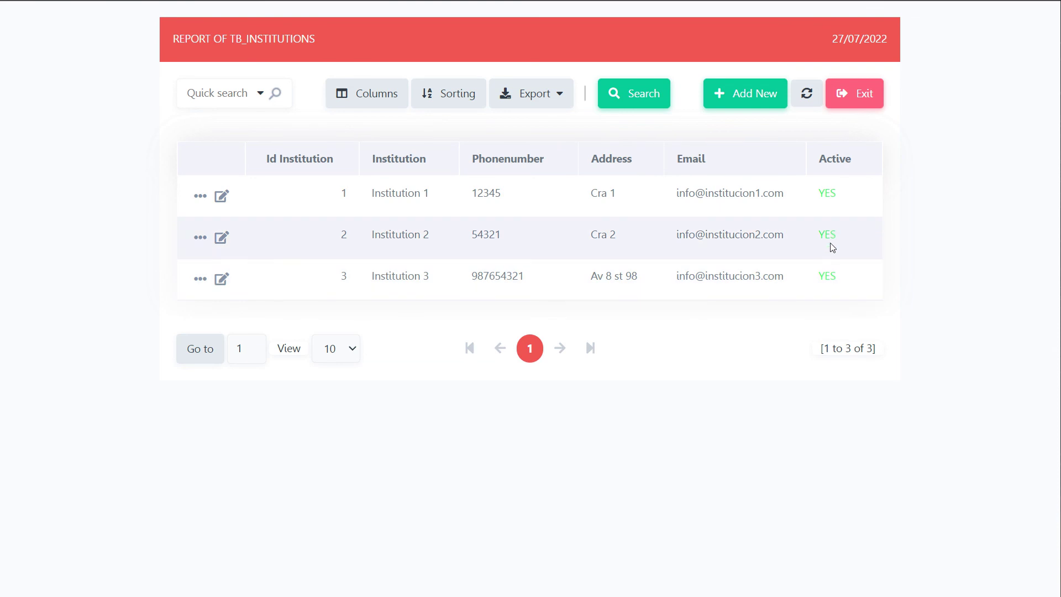
double_click(831, 192)
click(949, 207)
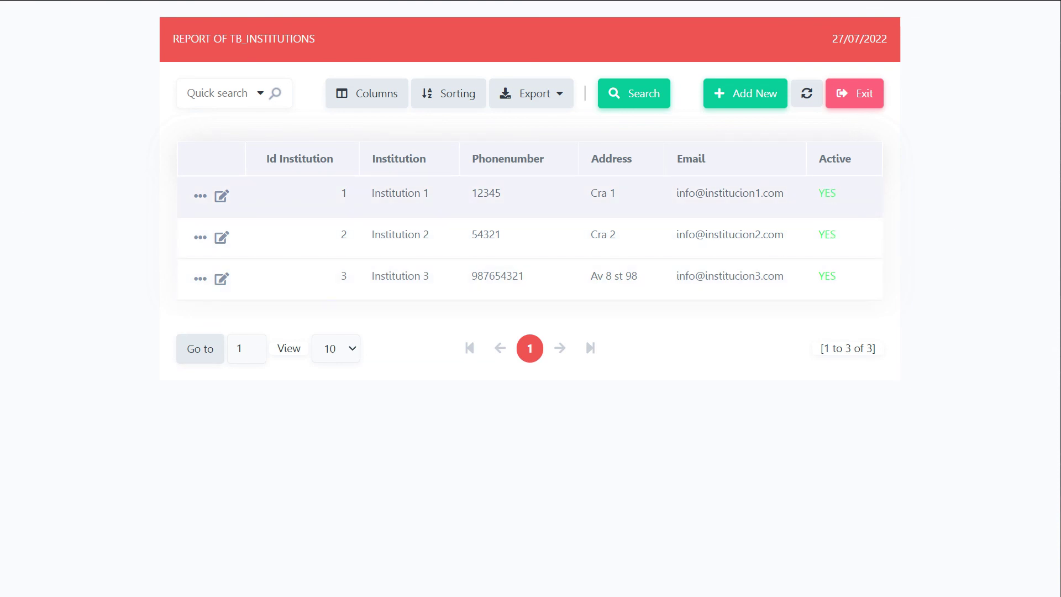
click(49, 0)
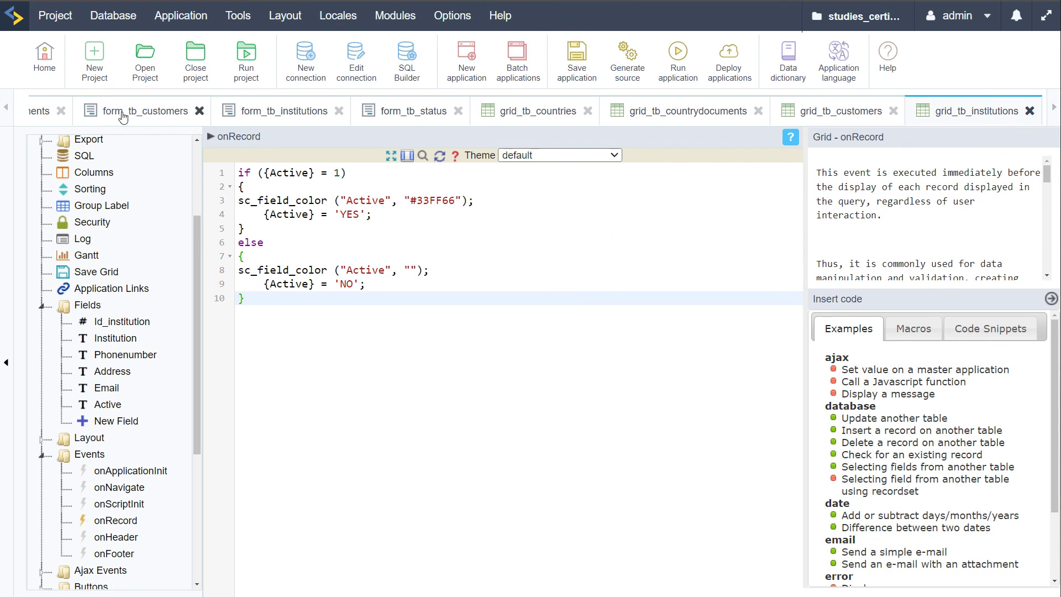
click(685, 63)
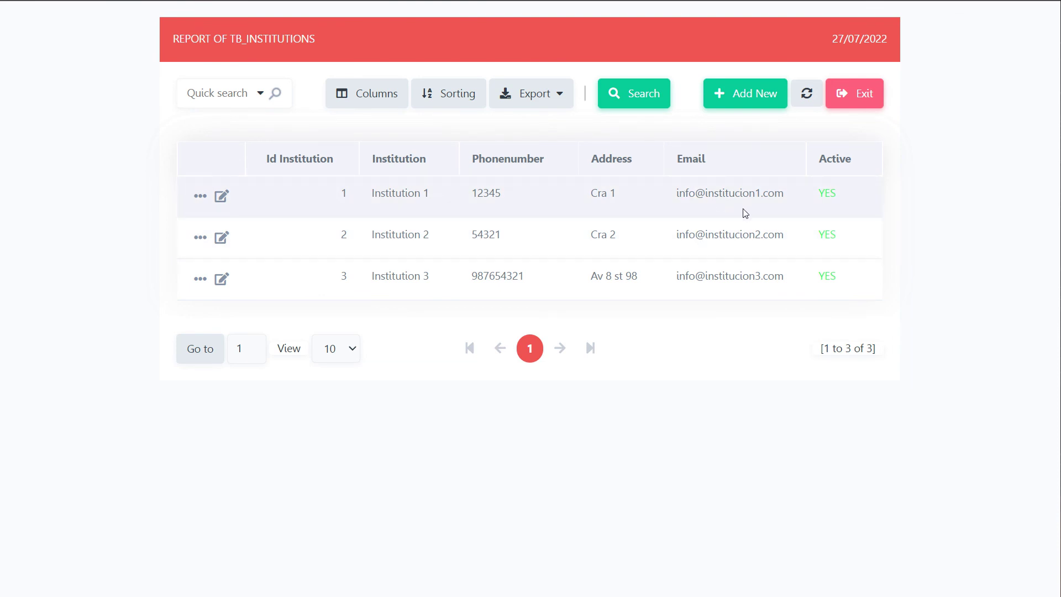
double_click(732, 192)
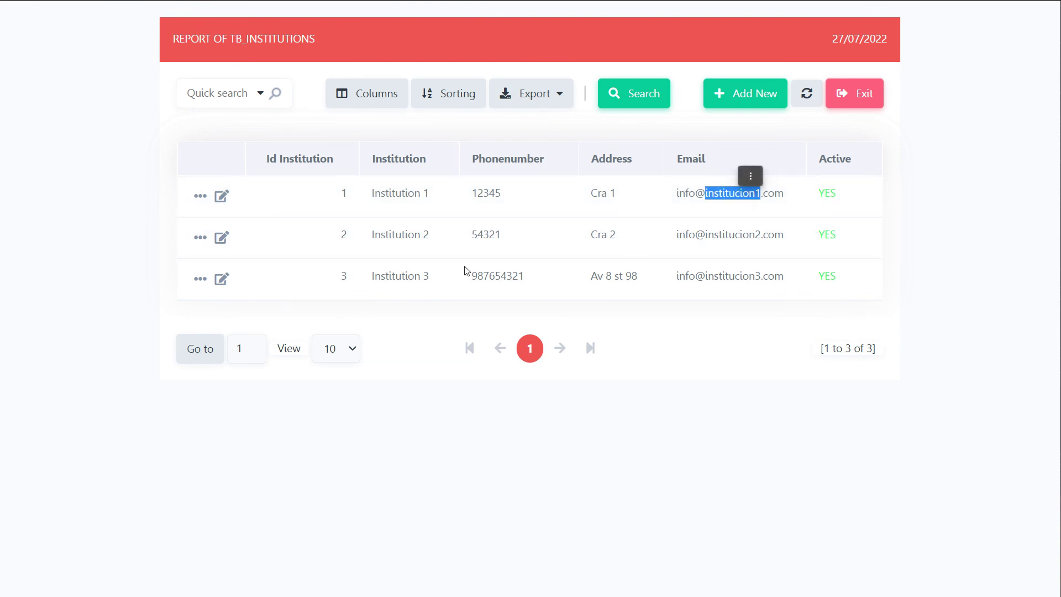
mouse_move(1, 34)
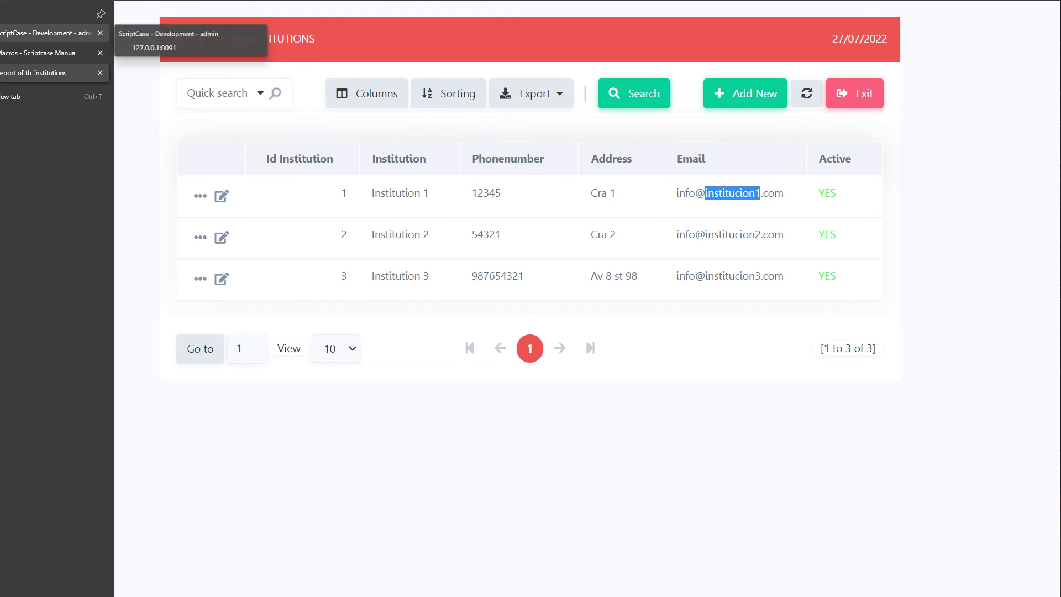
click(47, 33)
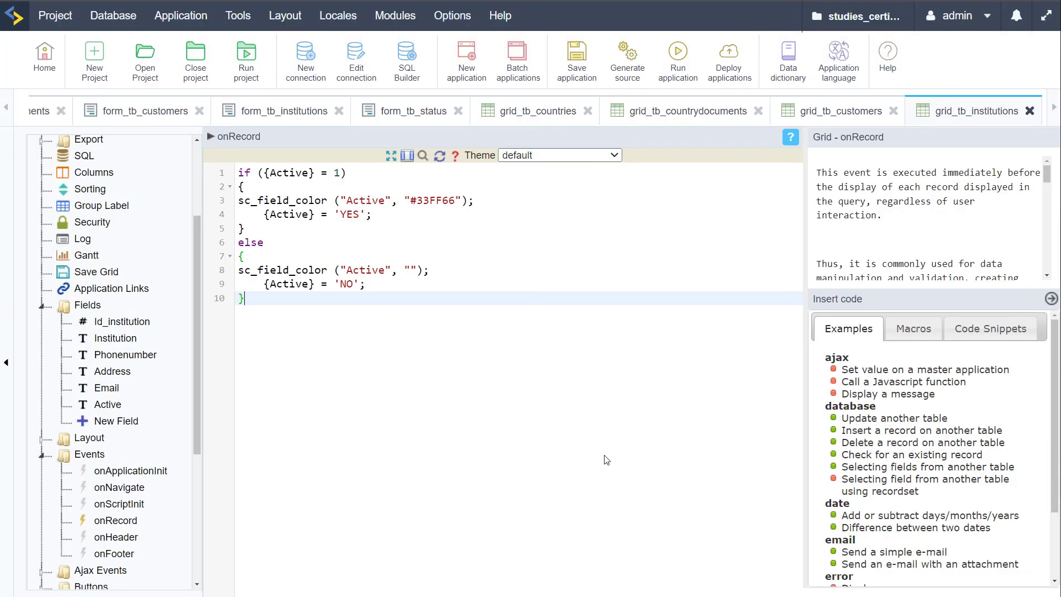
Close all nine open application tabs, saving the changes to form_tb_customers
click(588, 111)
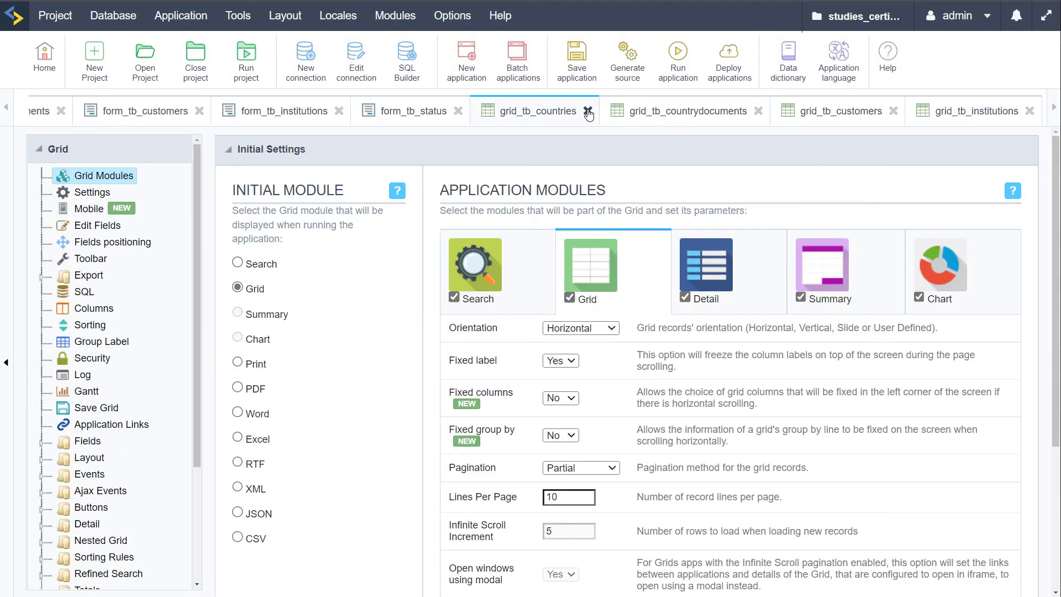
click(757, 111)
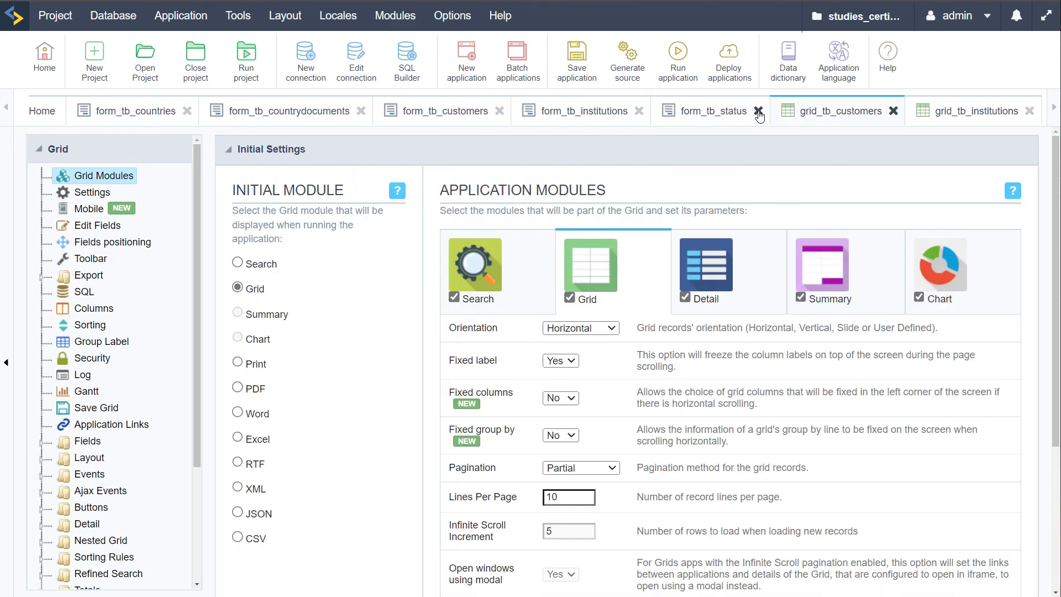
click(757, 112)
click(805, 111)
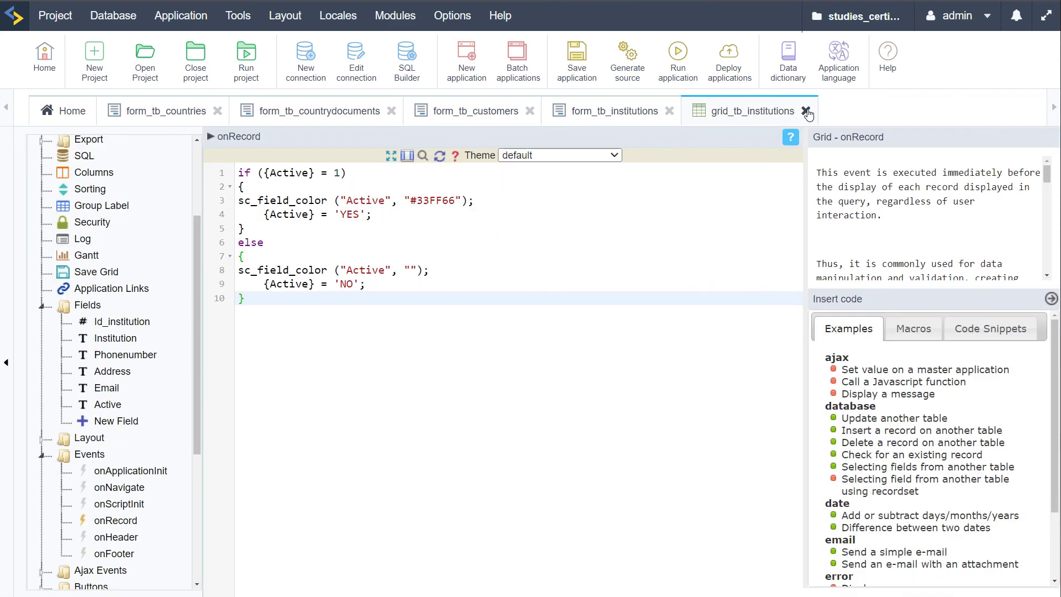
click(804, 111)
click(669, 111)
click(529, 111)
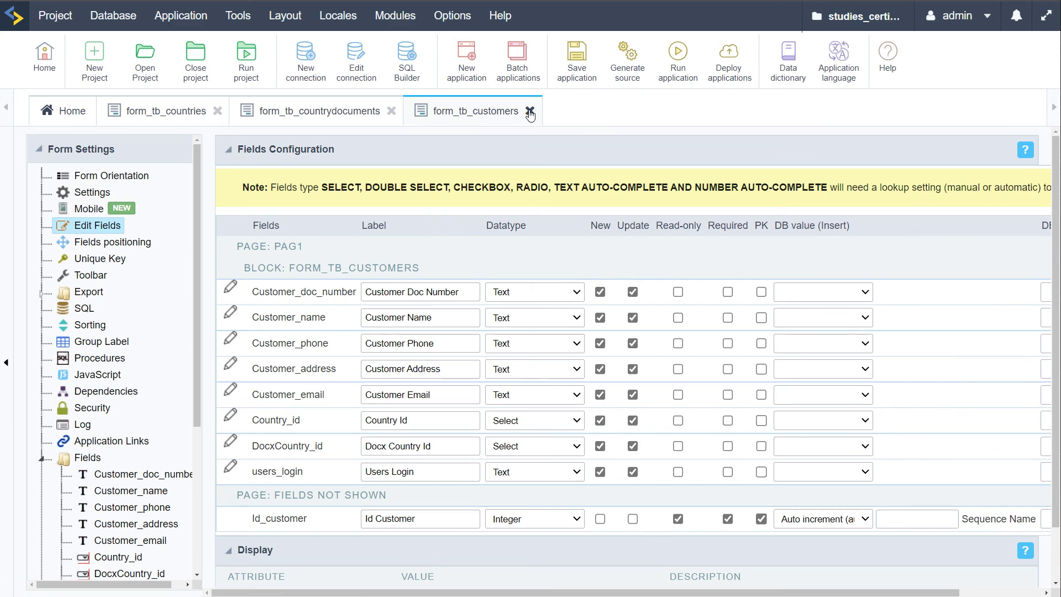
key(Return)
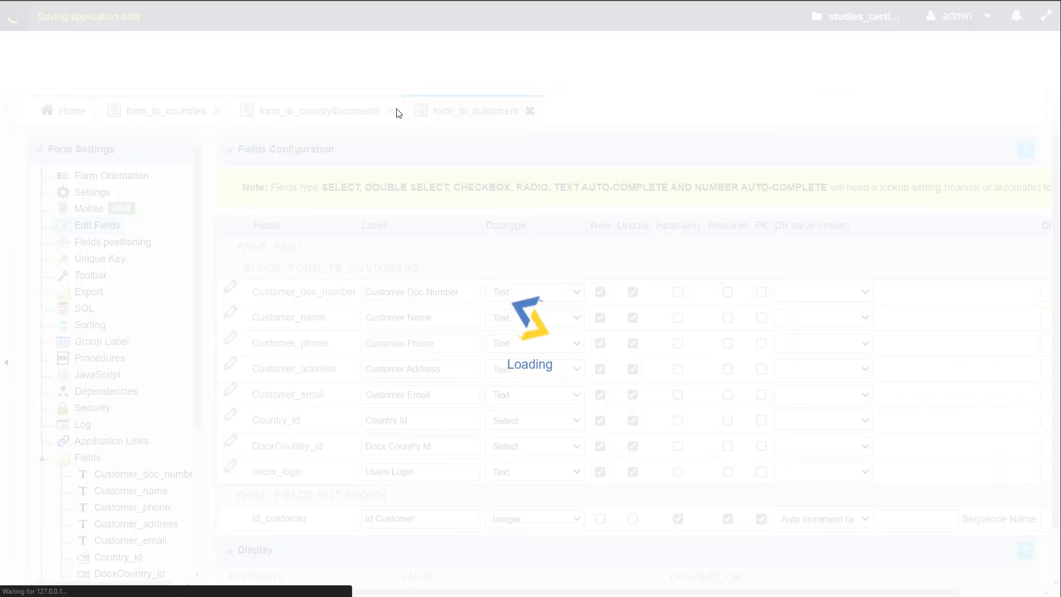
click(393, 112)
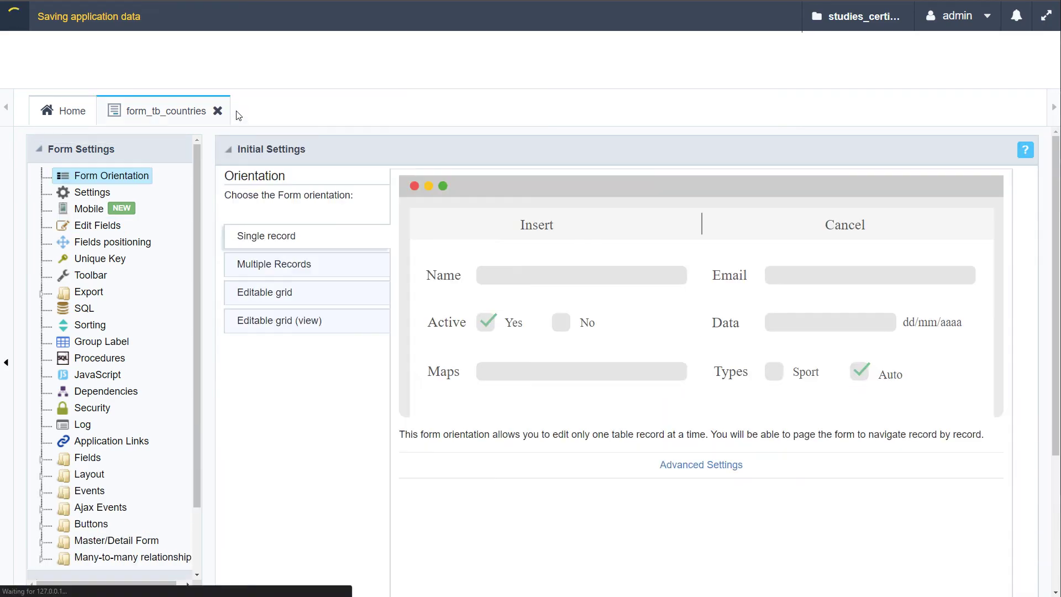
click(218, 110)
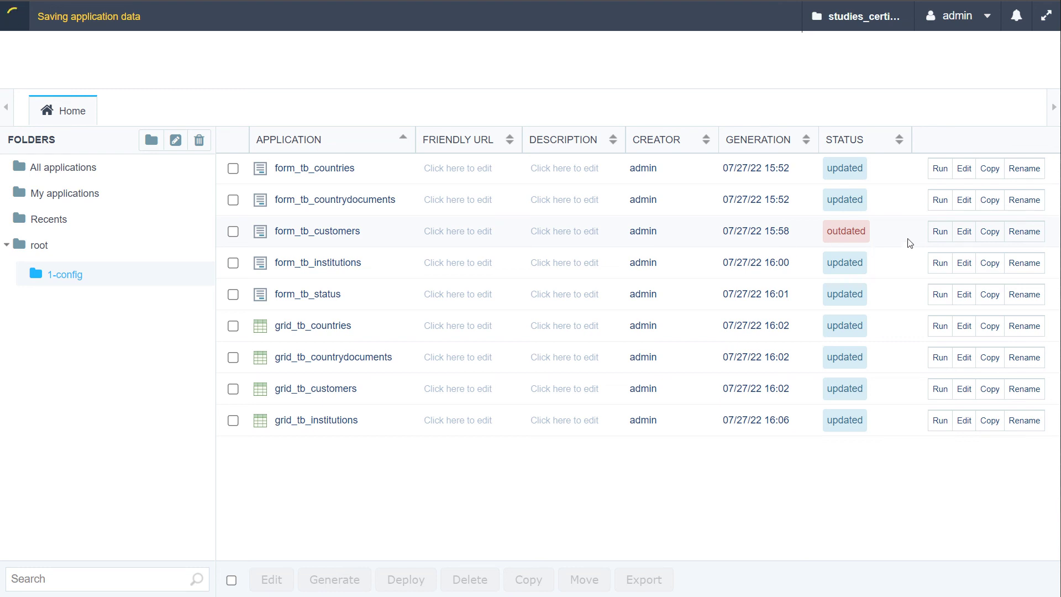
Run the outdated form_tb_customers application to regenerate it, then return to the Home list
click(939, 232)
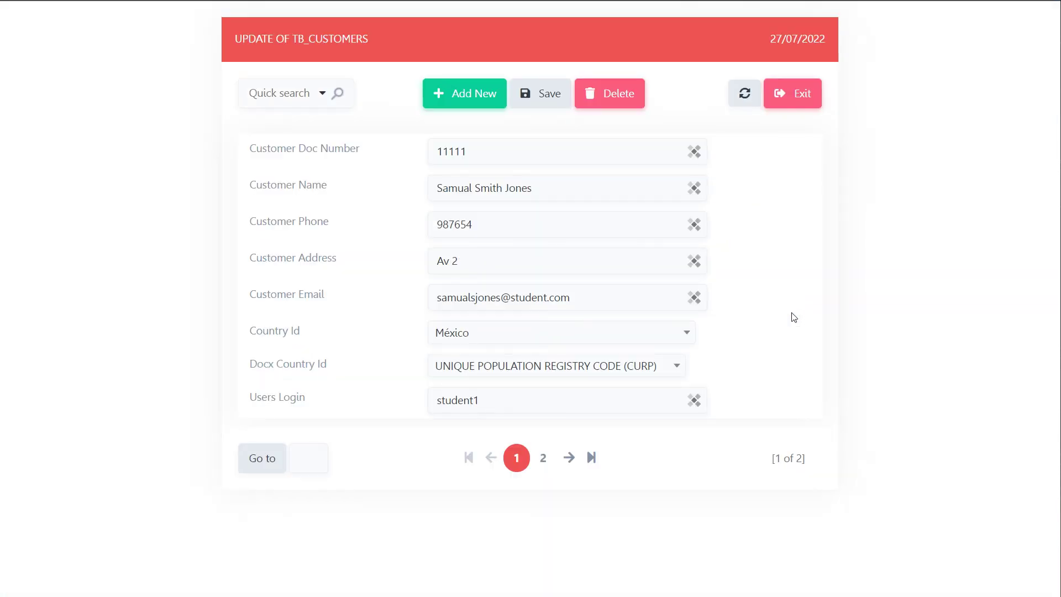
click(485, 336)
click(347, 352)
click(22, 1)
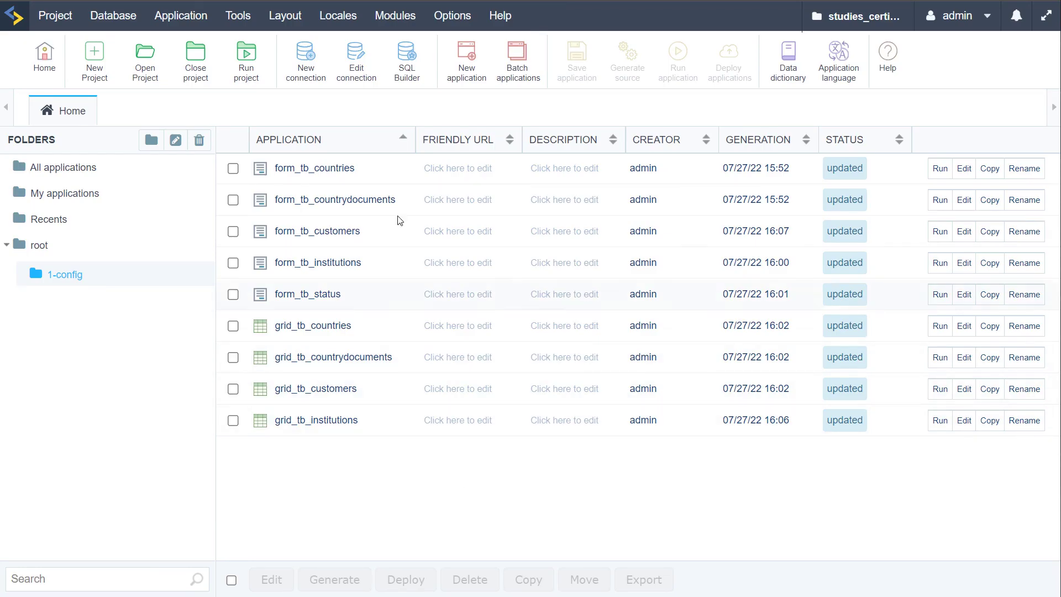
Create a new folder named 2_courses inside the root folder
click(35, 250)
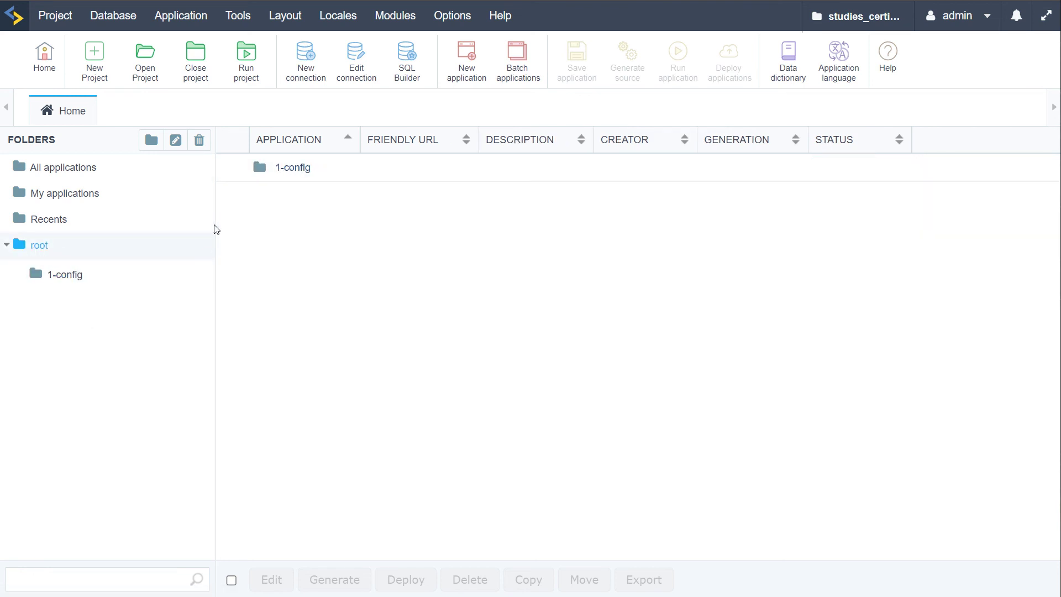
click(152, 141)
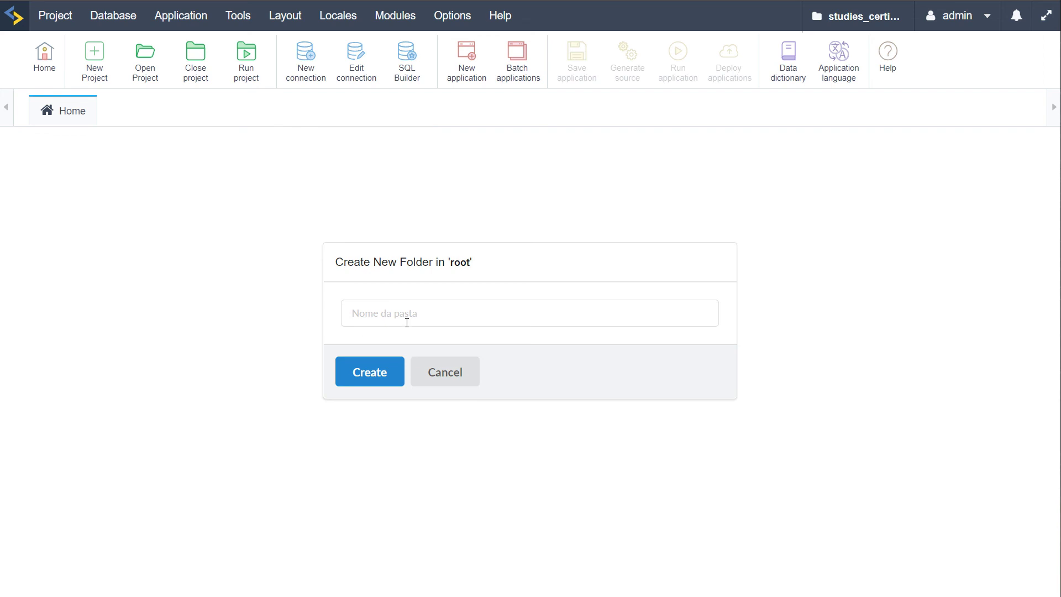
click(406, 323)
text(2)
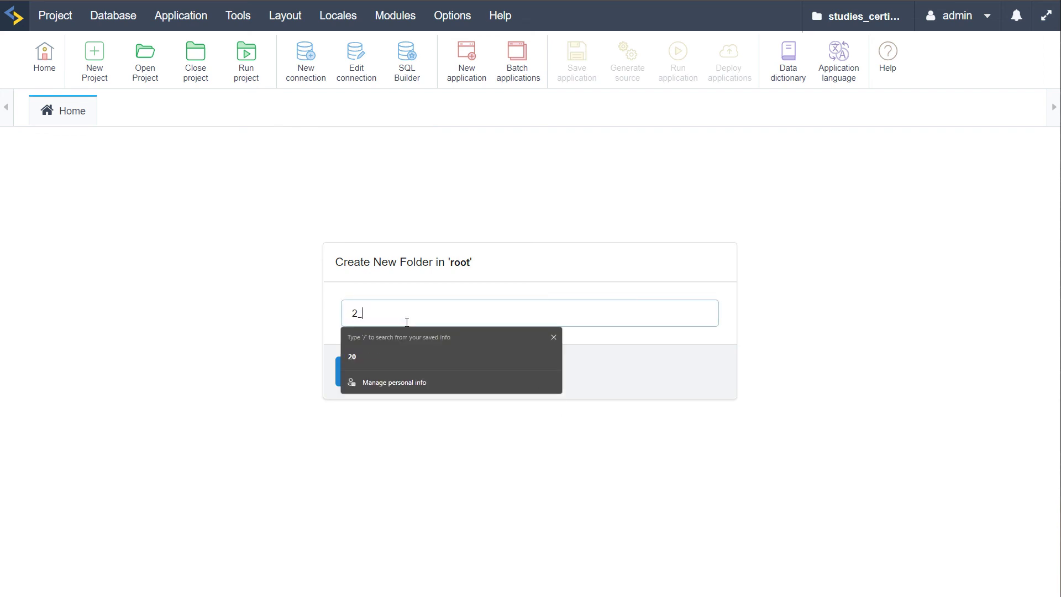
text(_courses)
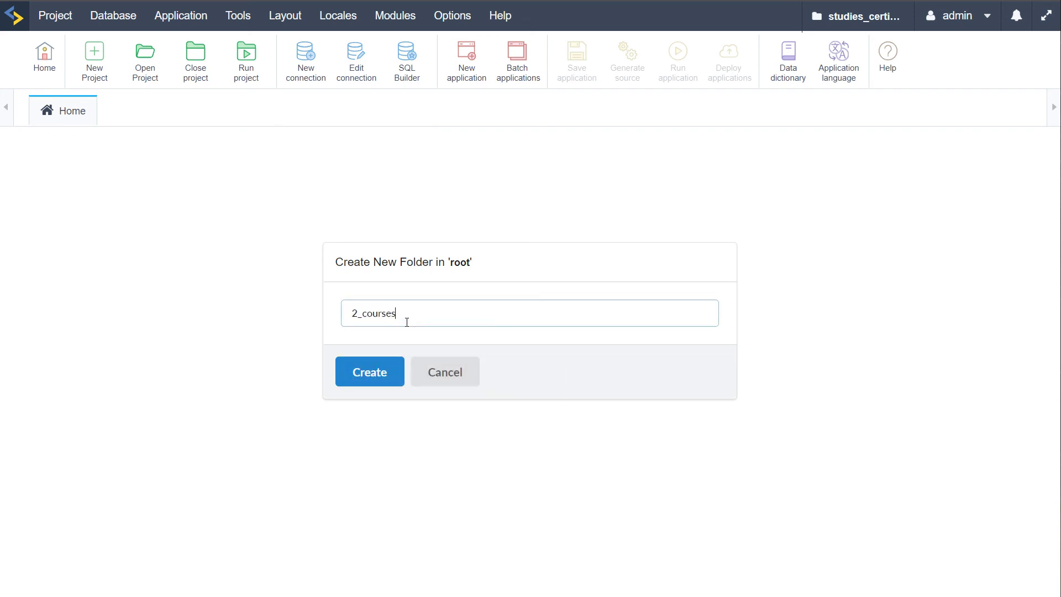
click(387, 377)
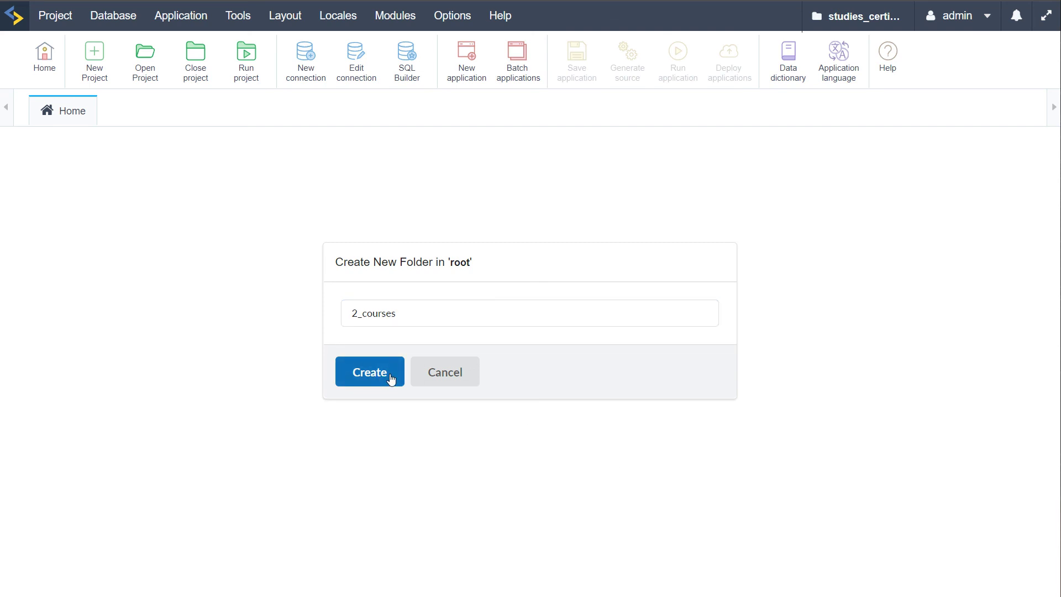